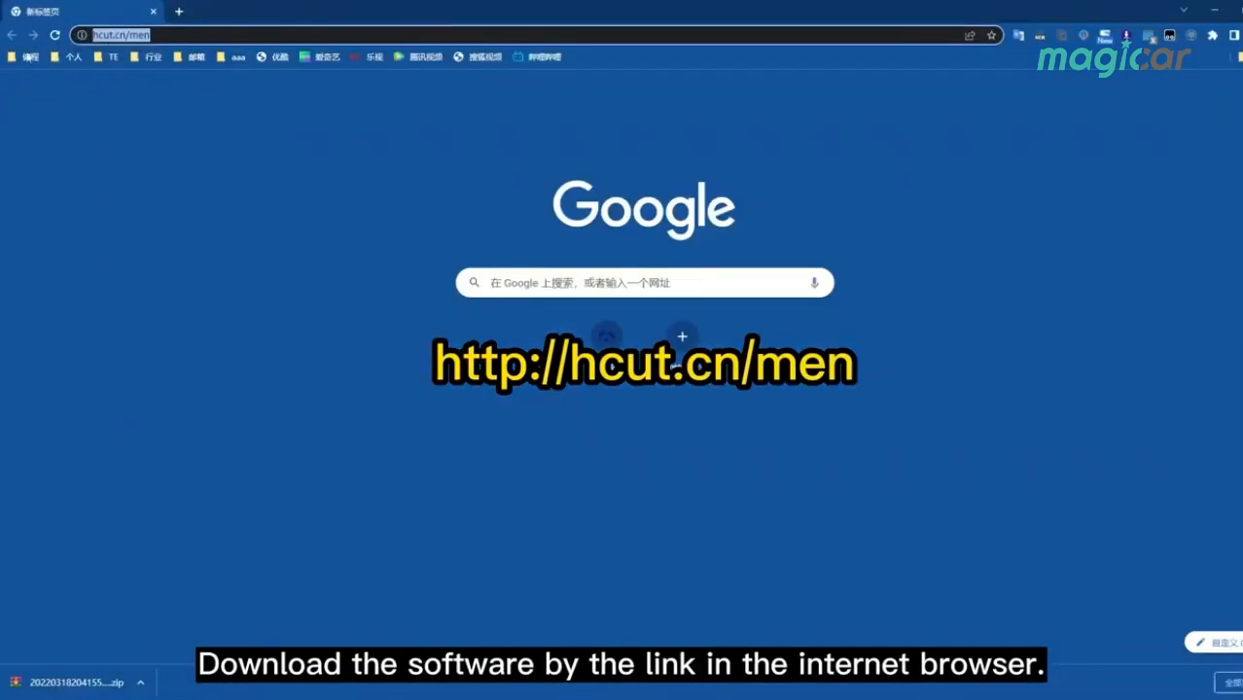
Step: Load hcut.cn/men to download the software zip, then close Chrome
click(168, 38)
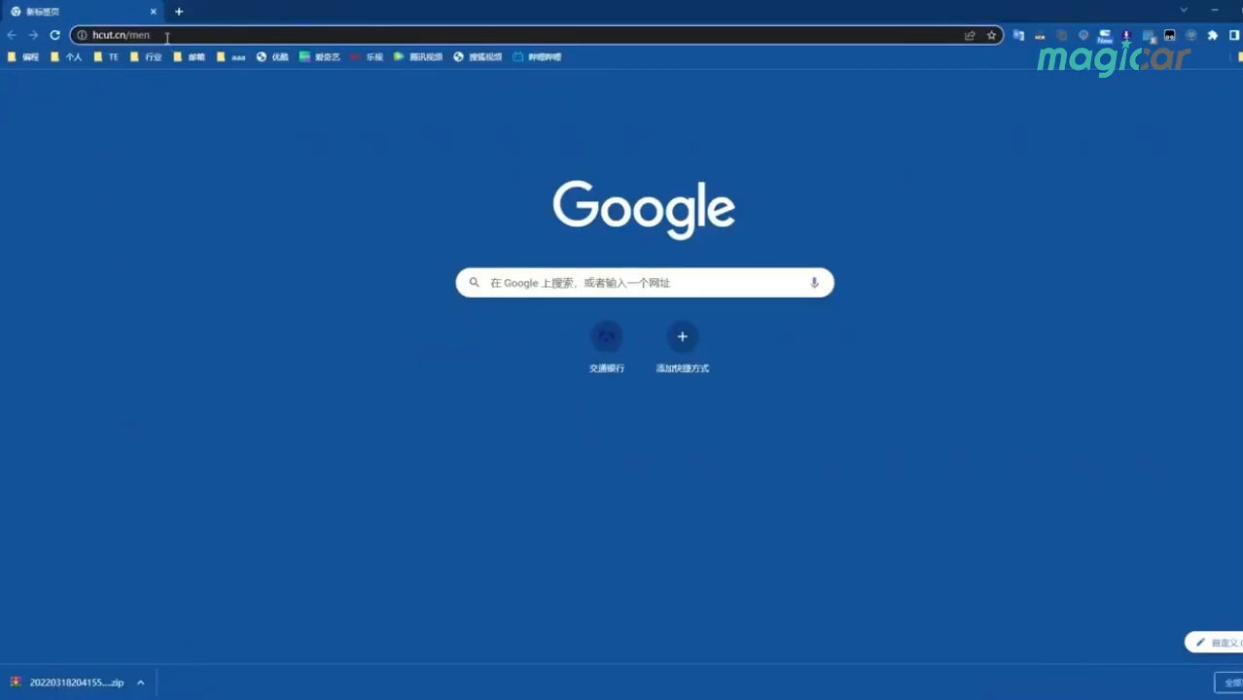
click(1214, 10)
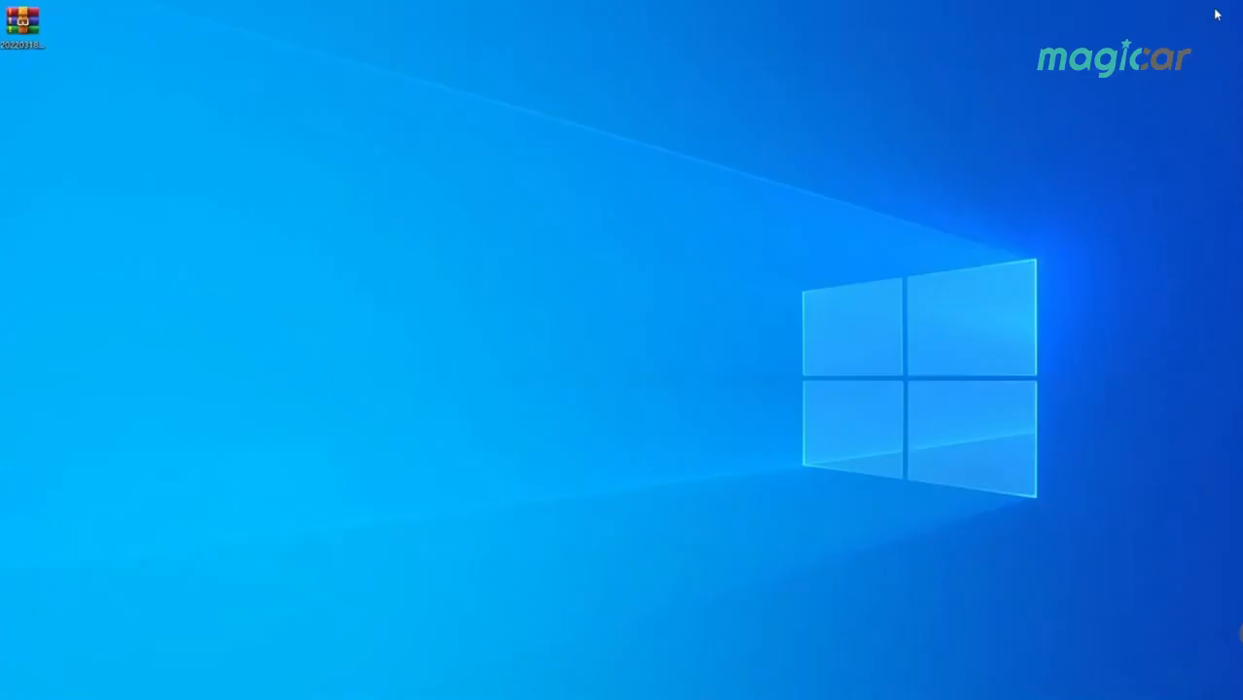
Step: Extract Setup.TLDEN.Cut.msi from the zip onto the desktop and close WinRAR
click(27, 26)
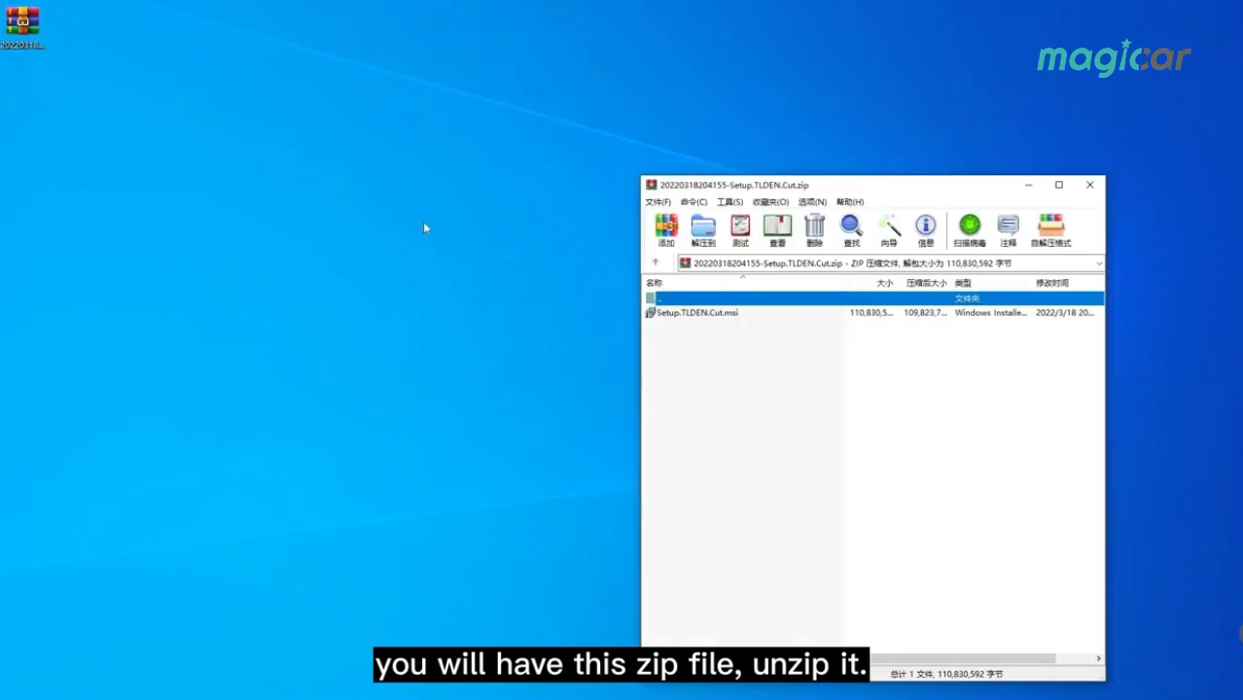
drag(694, 314, 84, 60)
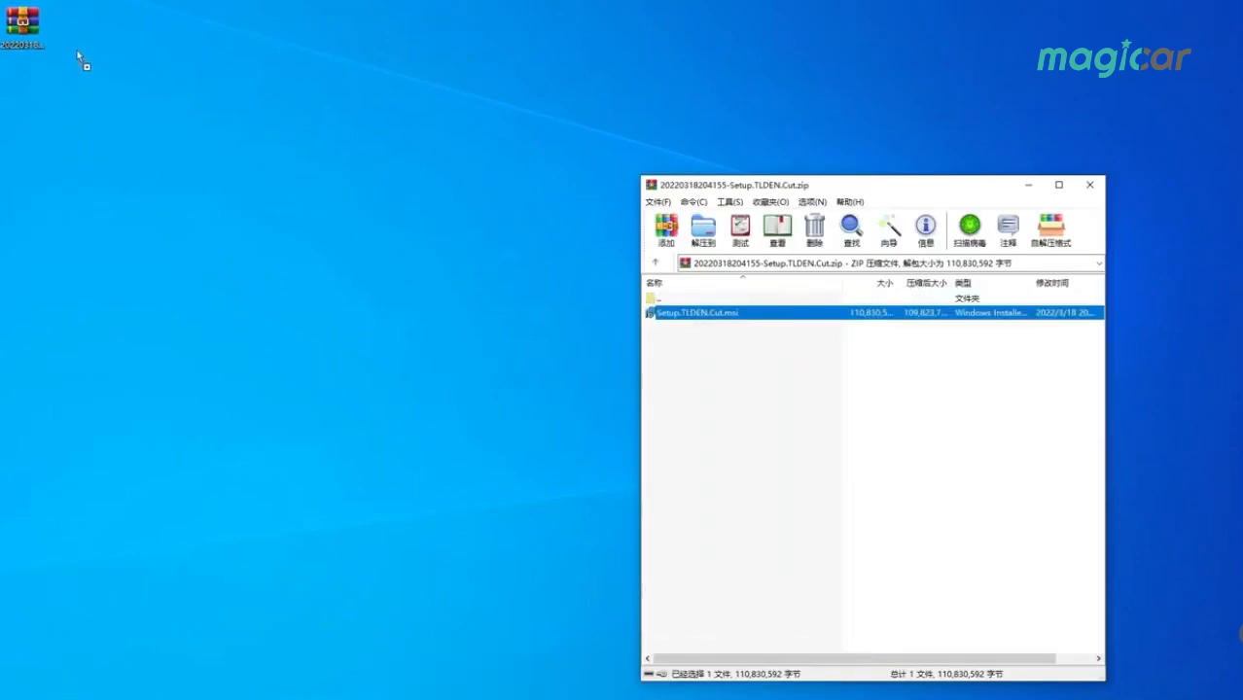
click(1090, 185)
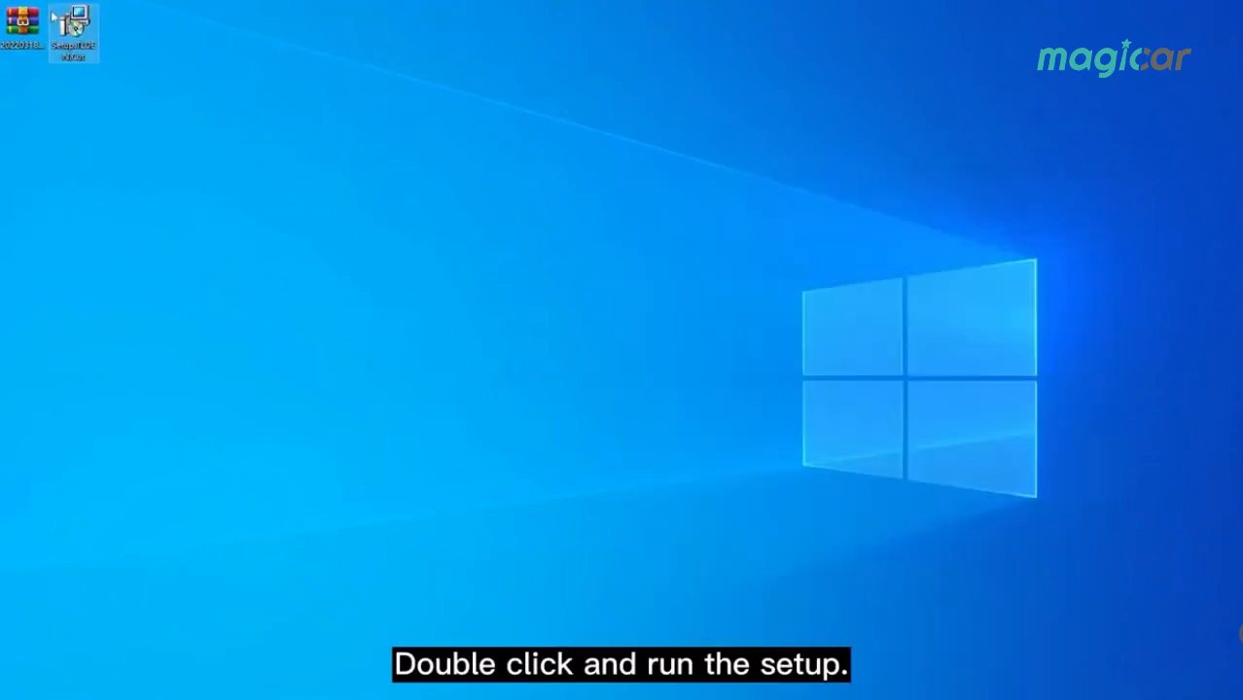
Step: Run Setup.TLDEN.Cut.msi and install TLDEN.Cut into the default Program Files folder
double_click(74, 26)
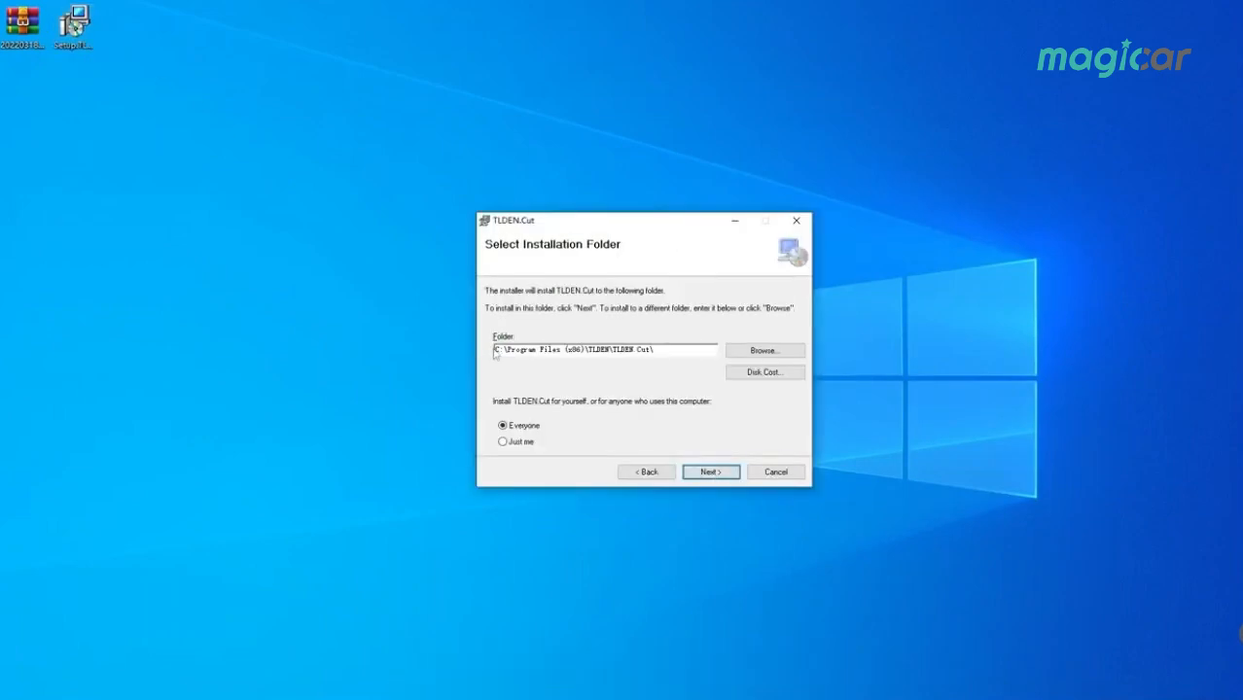
click(743, 350)
click(725, 473)
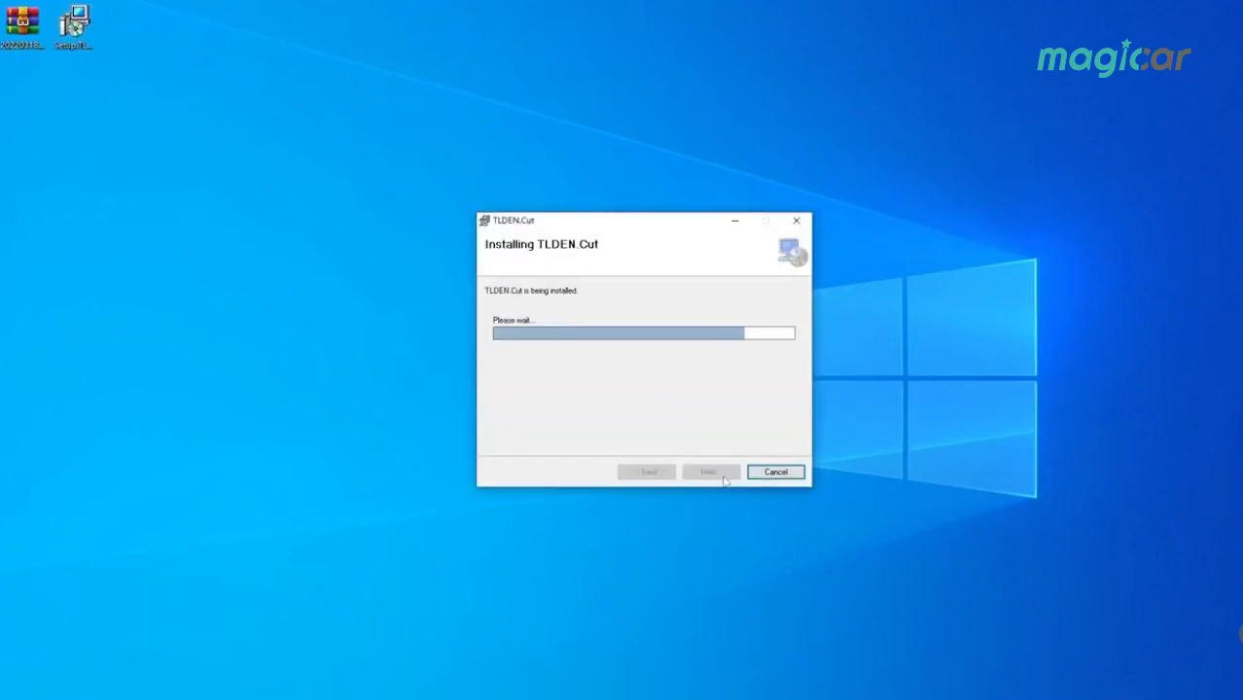
click(710, 471)
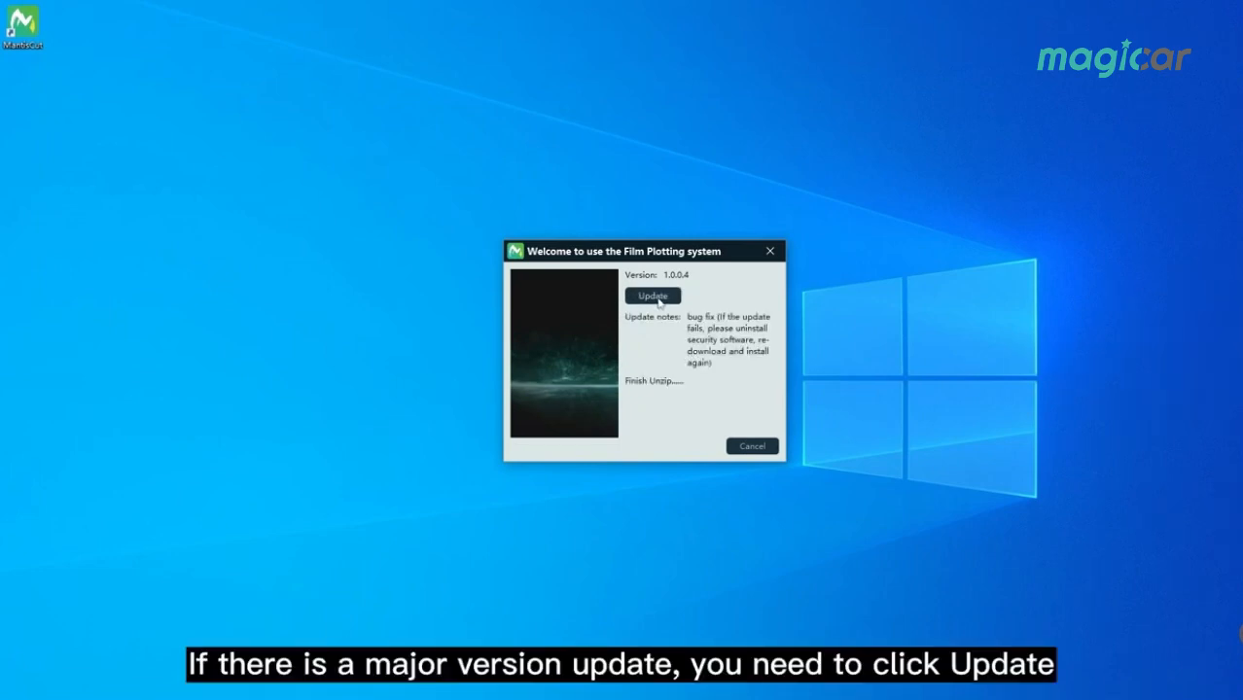
Step: Apply the available Mantis Cut update from the welcome window
click(652, 296)
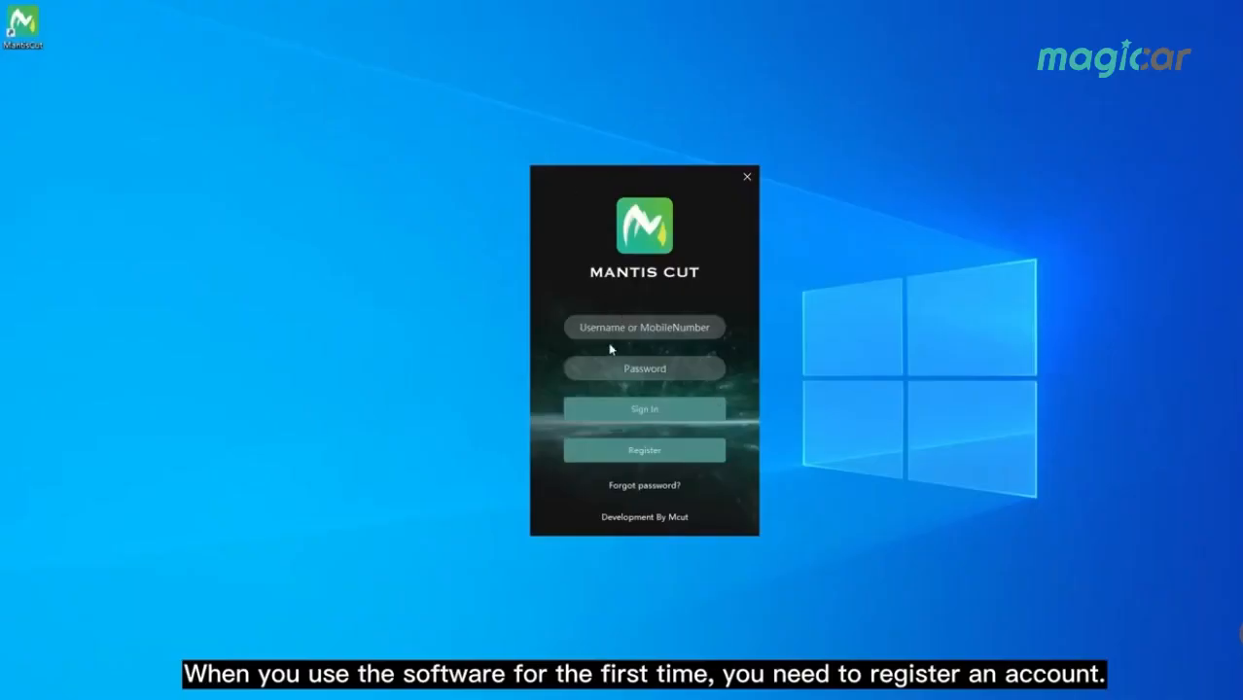
Step: Open the registration form, enter the e-mail address and request a verification code
click(652, 455)
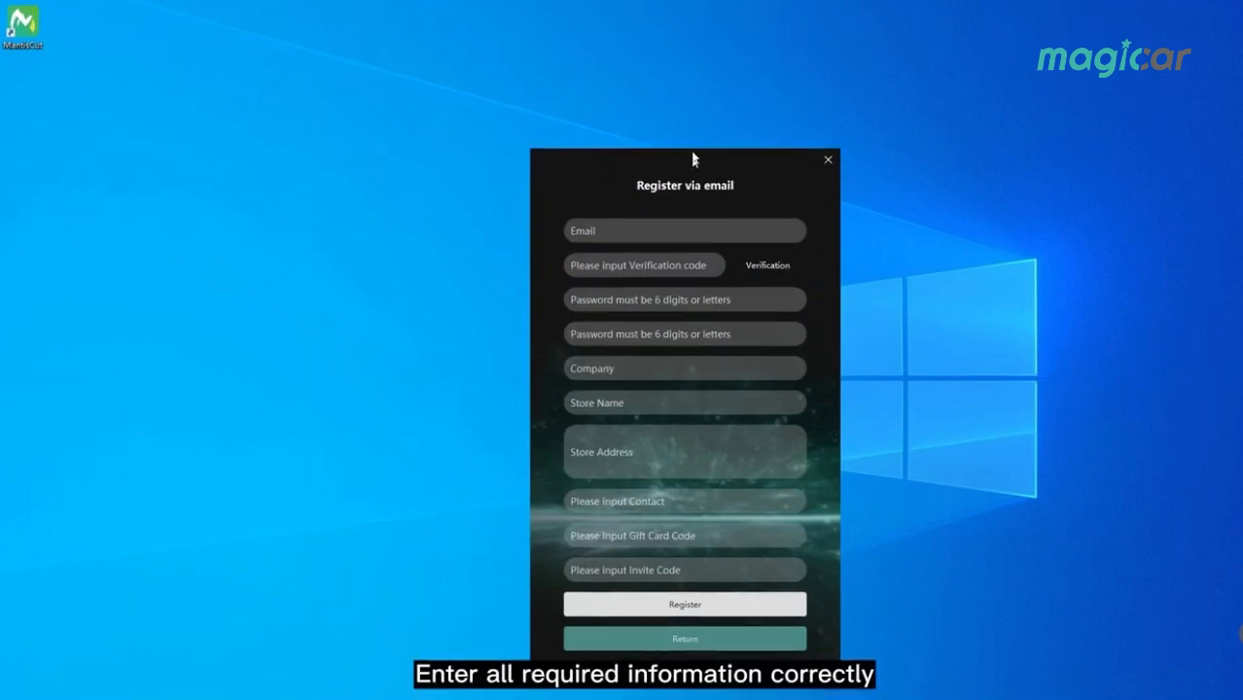
click(628, 193)
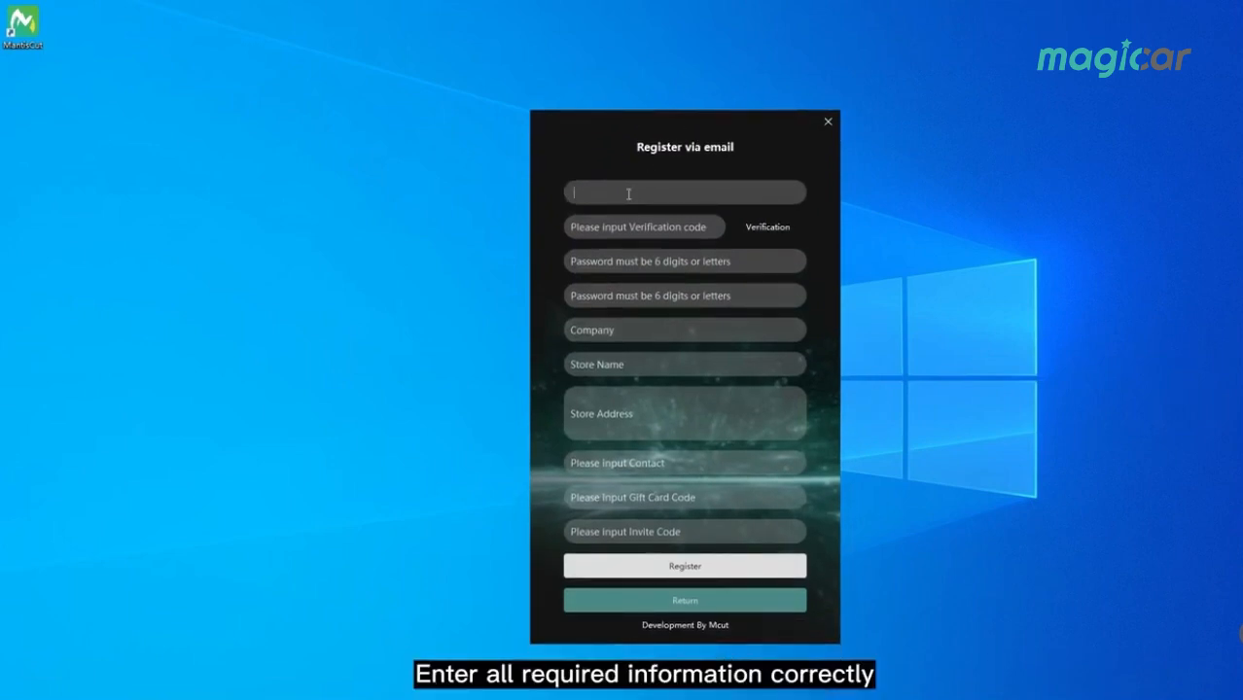
click(603, 228)
Step: Step through the password, company, store and contact fields to the gift card field
click(593, 261)
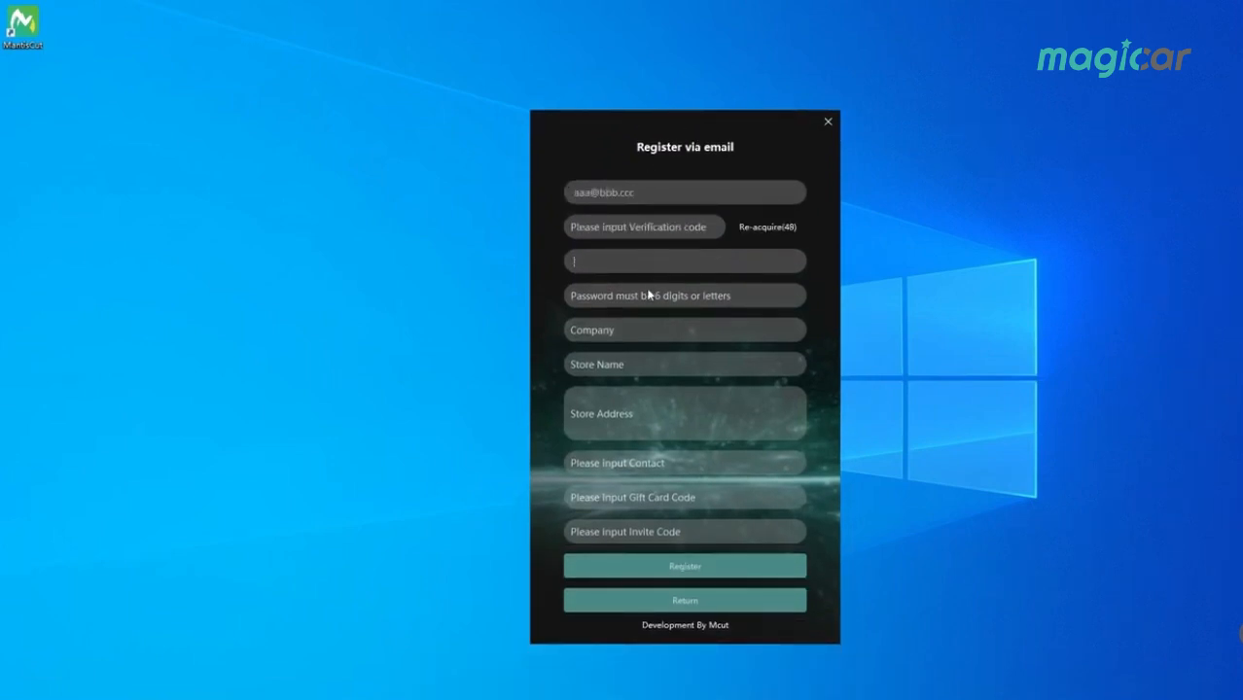
click(622, 296)
click(644, 329)
click(636, 365)
click(635, 412)
click(631, 500)
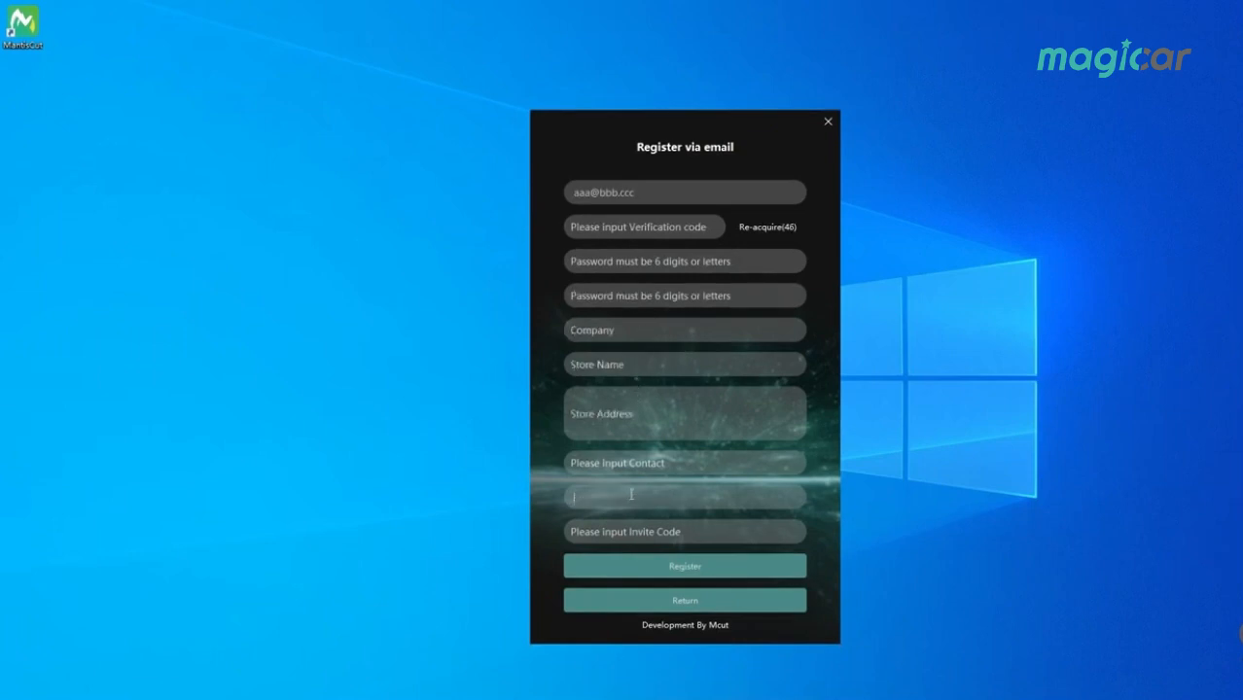
click(628, 465)
click(628, 499)
Step: Enter the gift card code in the gift card code field
click(674, 526)
click(683, 497)
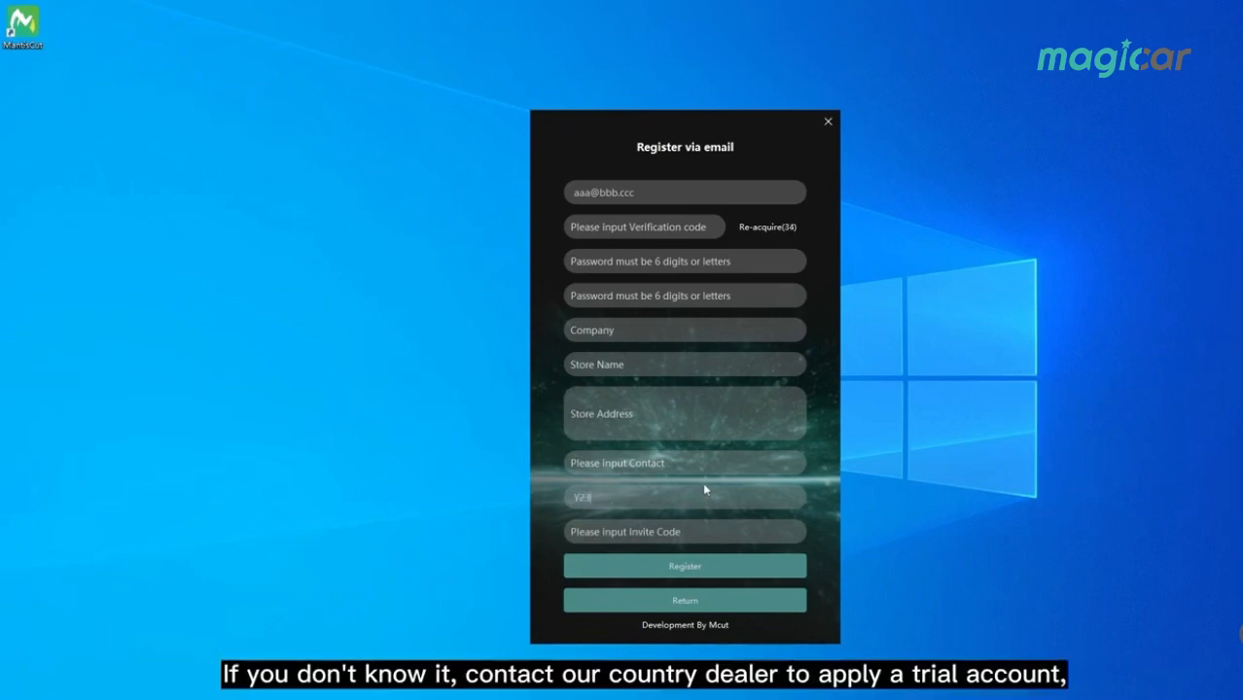
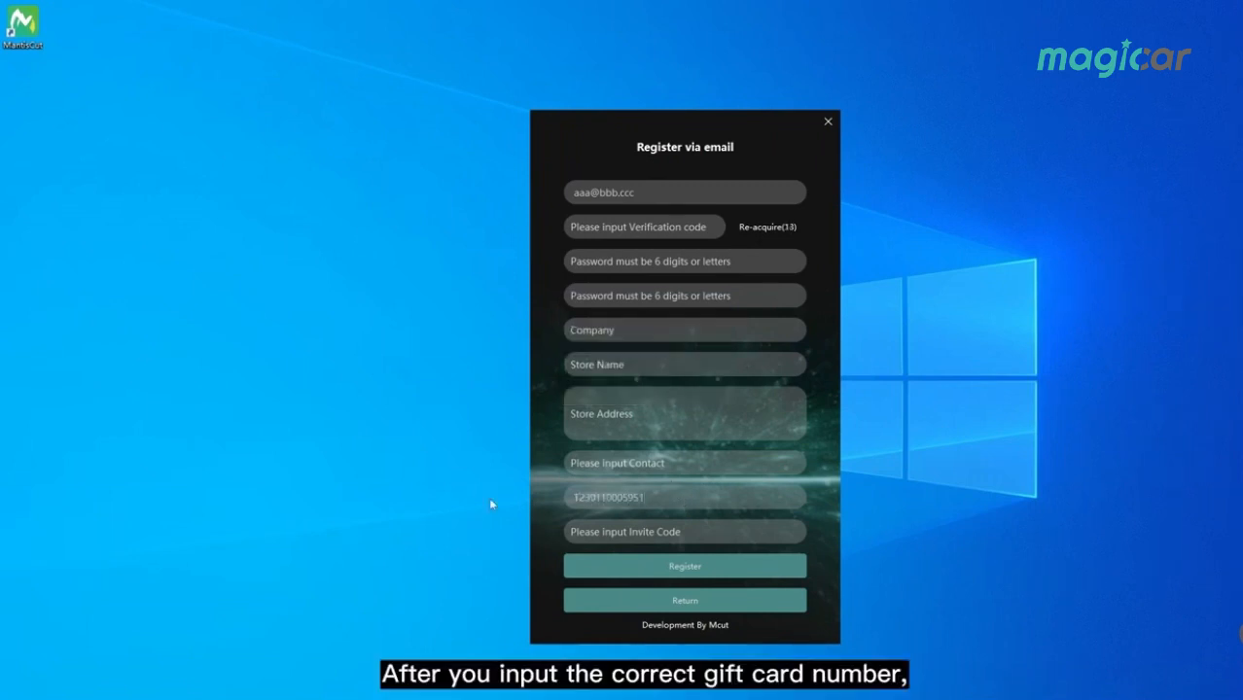
Step: Submit the gift card code and test the new Activation Code field, then clear it
key(Return)
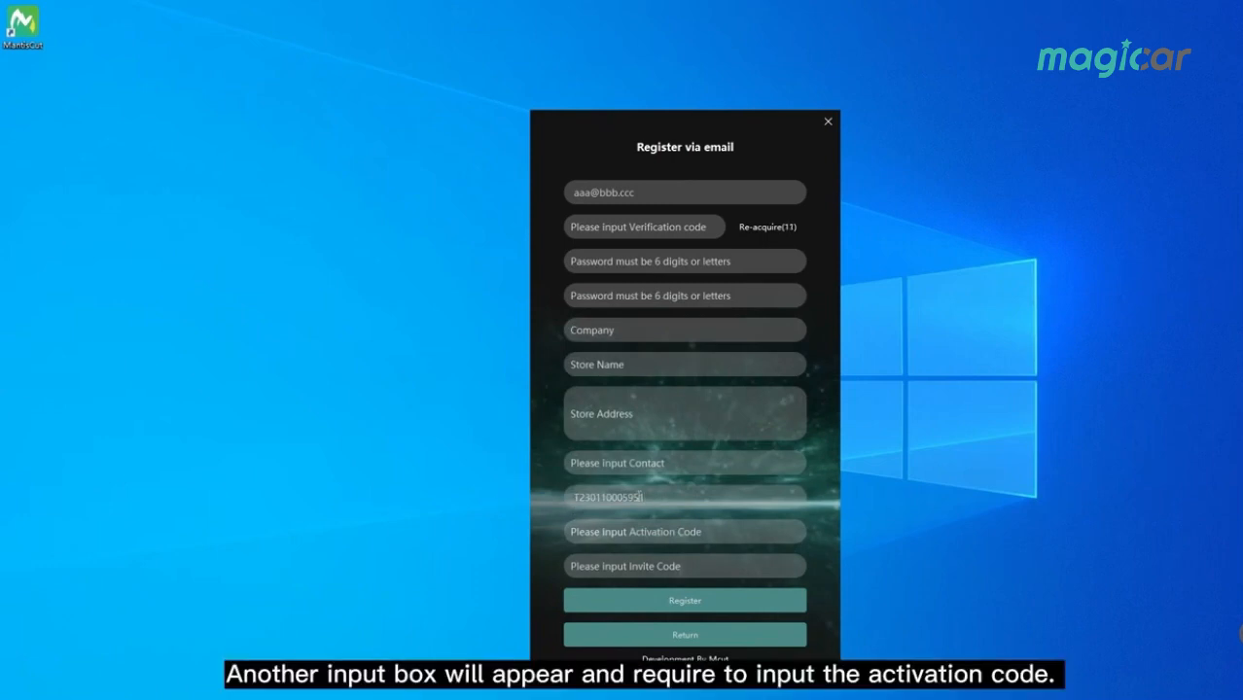
drag(644, 497, 574, 505)
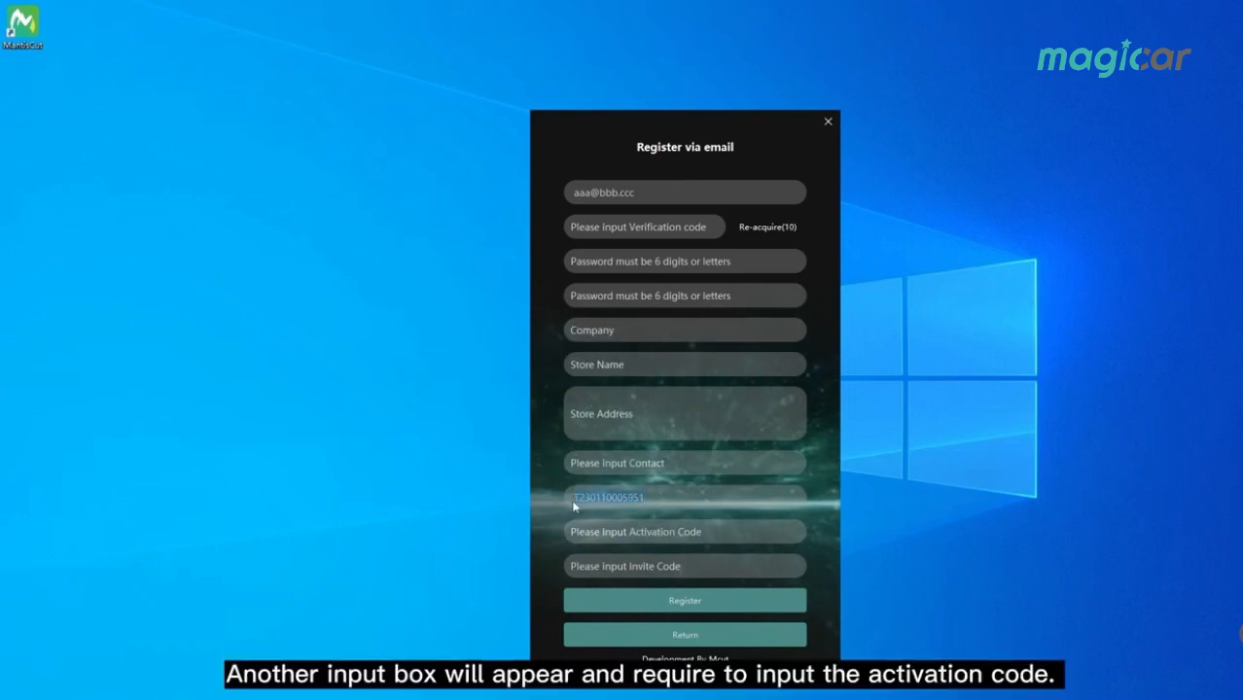
click(651, 531)
text(ASD)
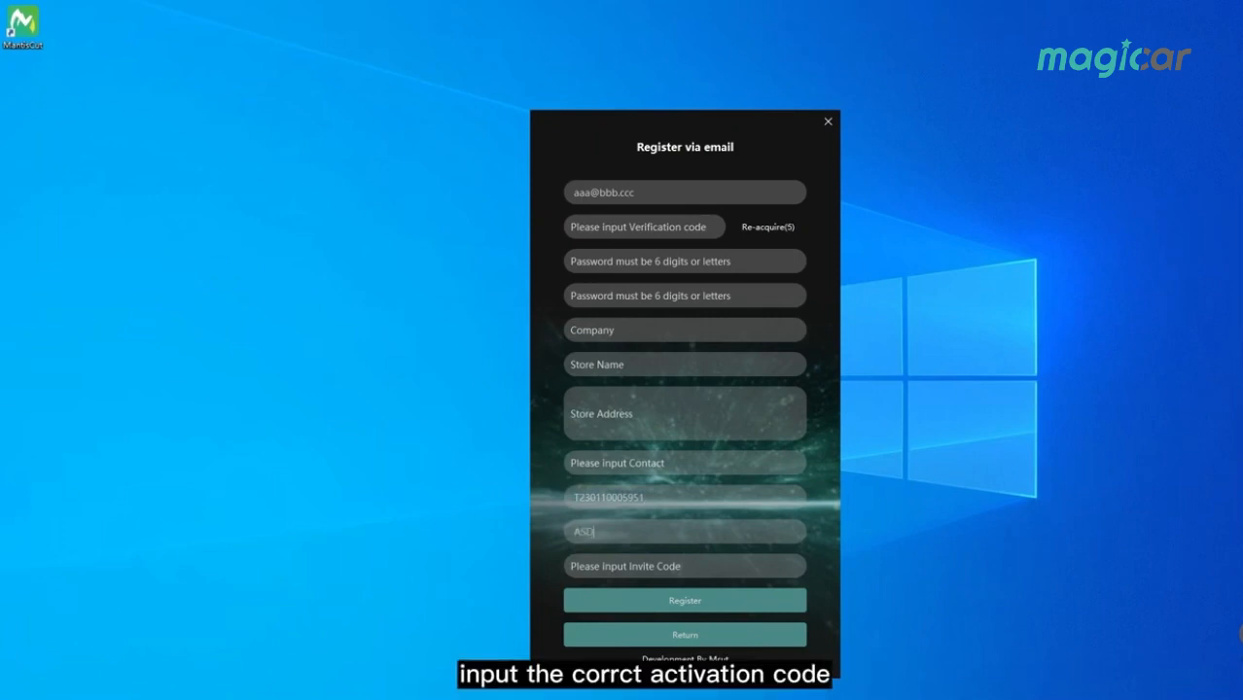
text(ASDASD)
key(BackSpace)
key(BackSpace)
key(BackSpace)
key(BackSpace)
key(BackSpace)
key(BackSpace)
key(BackSpace)
key(BackSpace)
key(BackSpace)
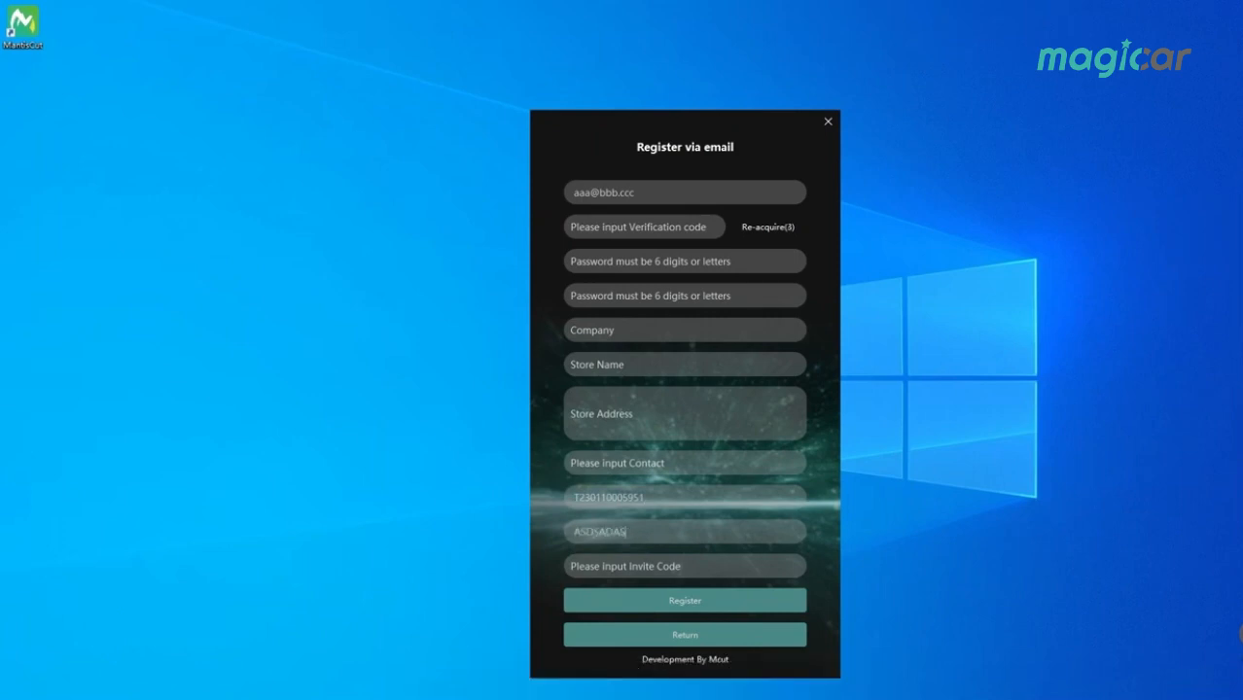
Step: Enter the invite code and move the registration form up to show it fully
click(659, 567)
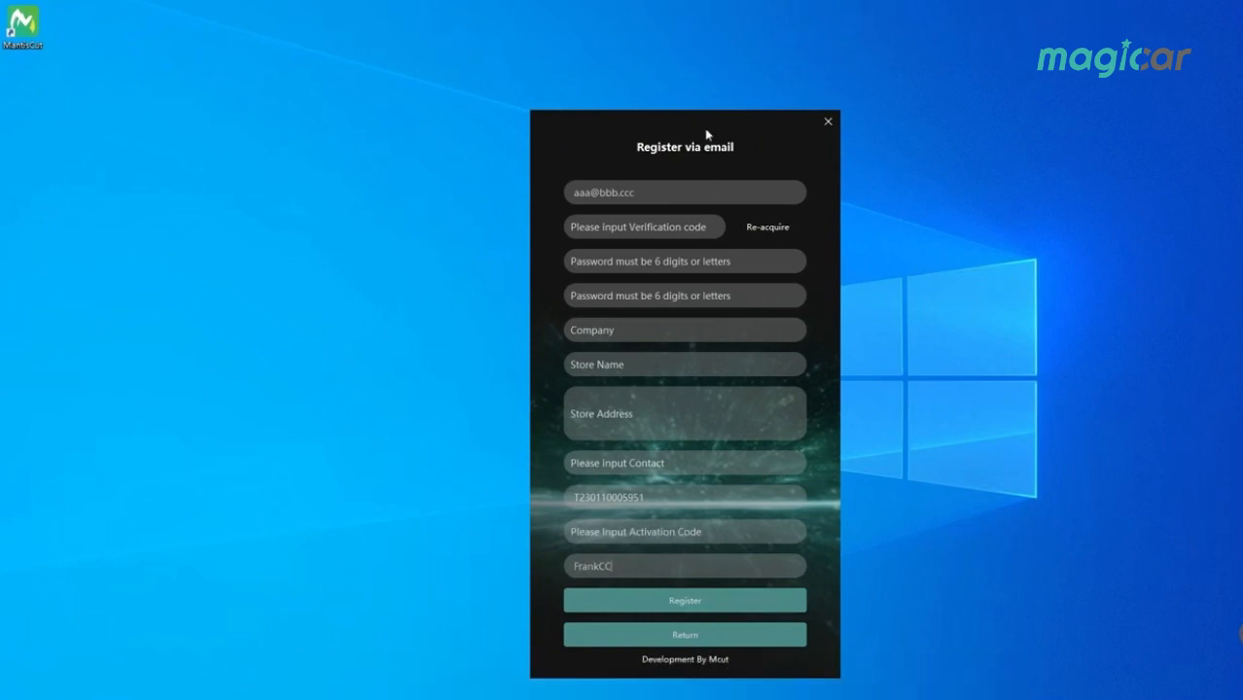
drag(708, 126, 706, 106)
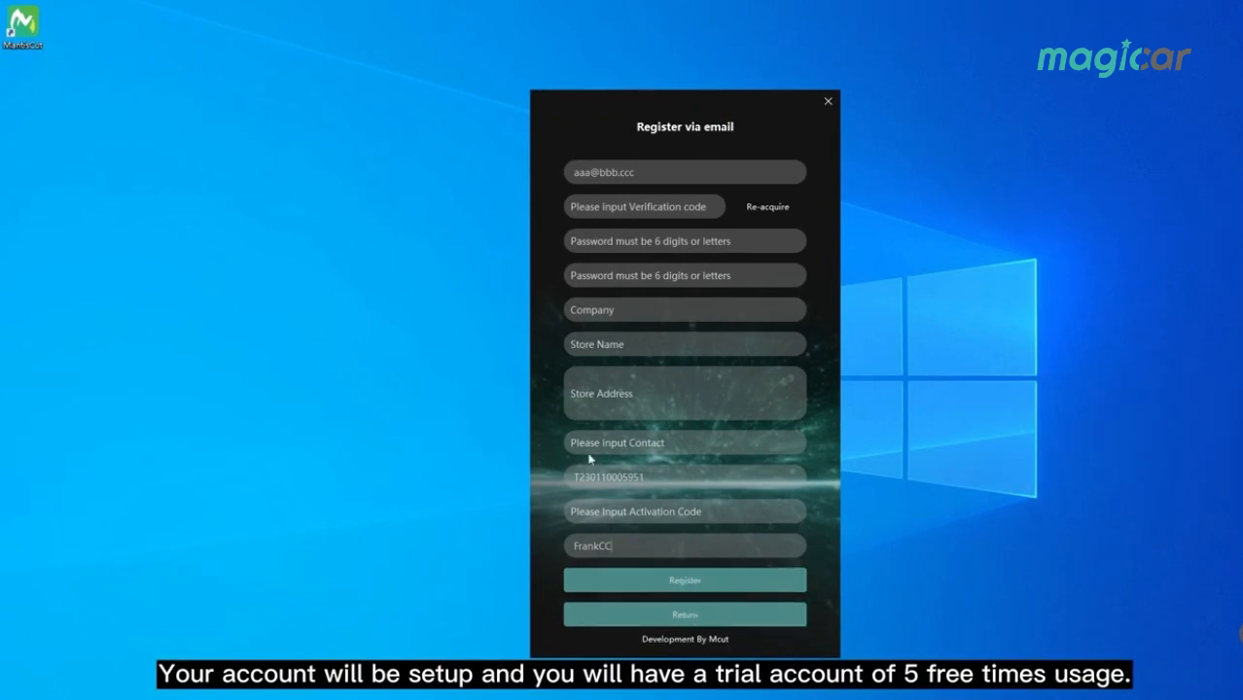
Step: Return to sign-in, enter the account e-mail and password, and dismiss the wrong-password error
click(688, 615)
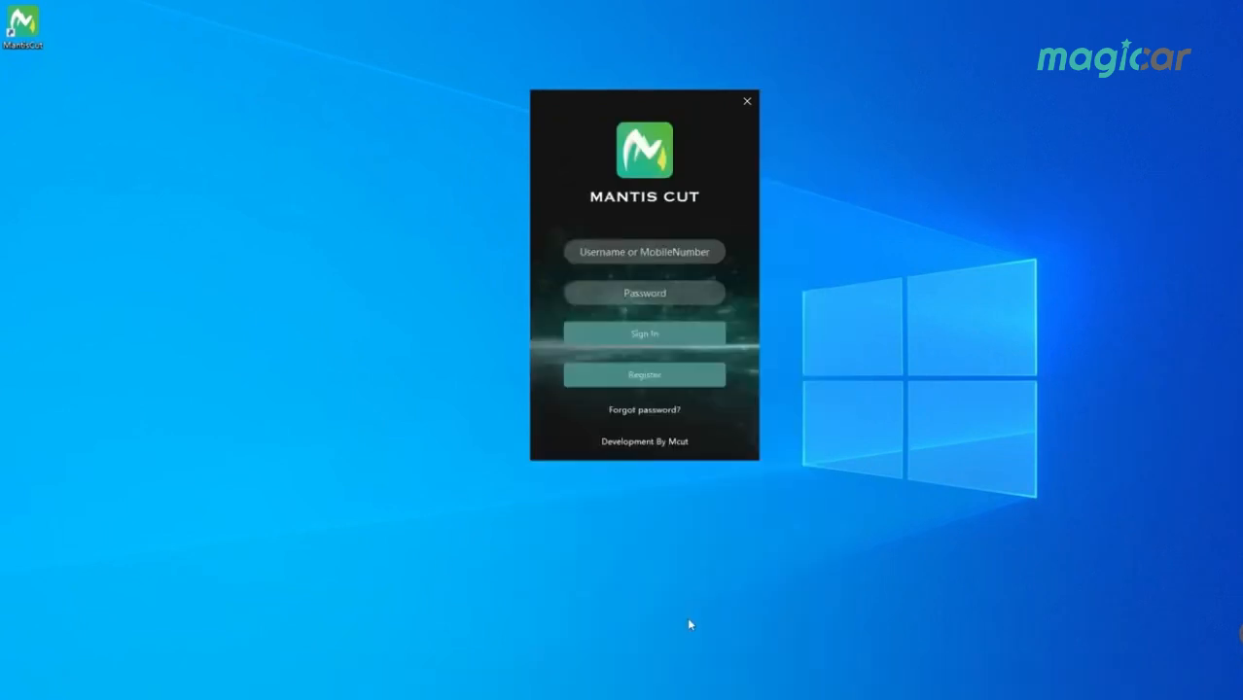
click(654, 254)
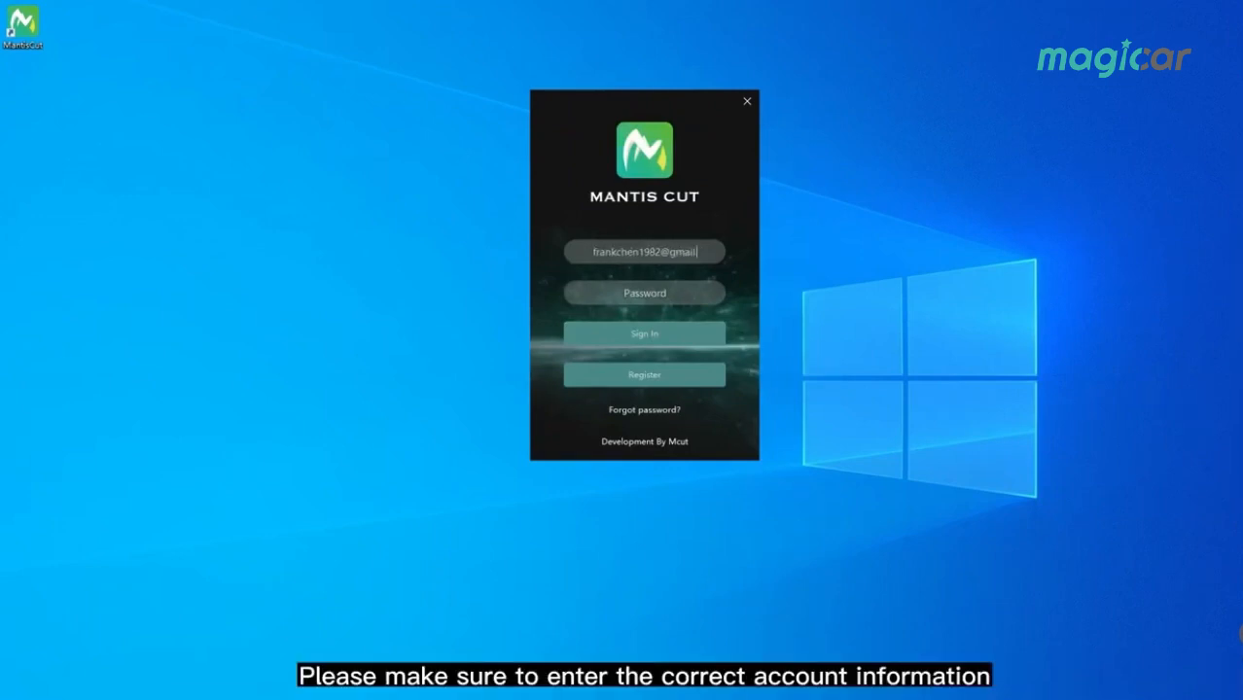
key(Tab)
text(***********)
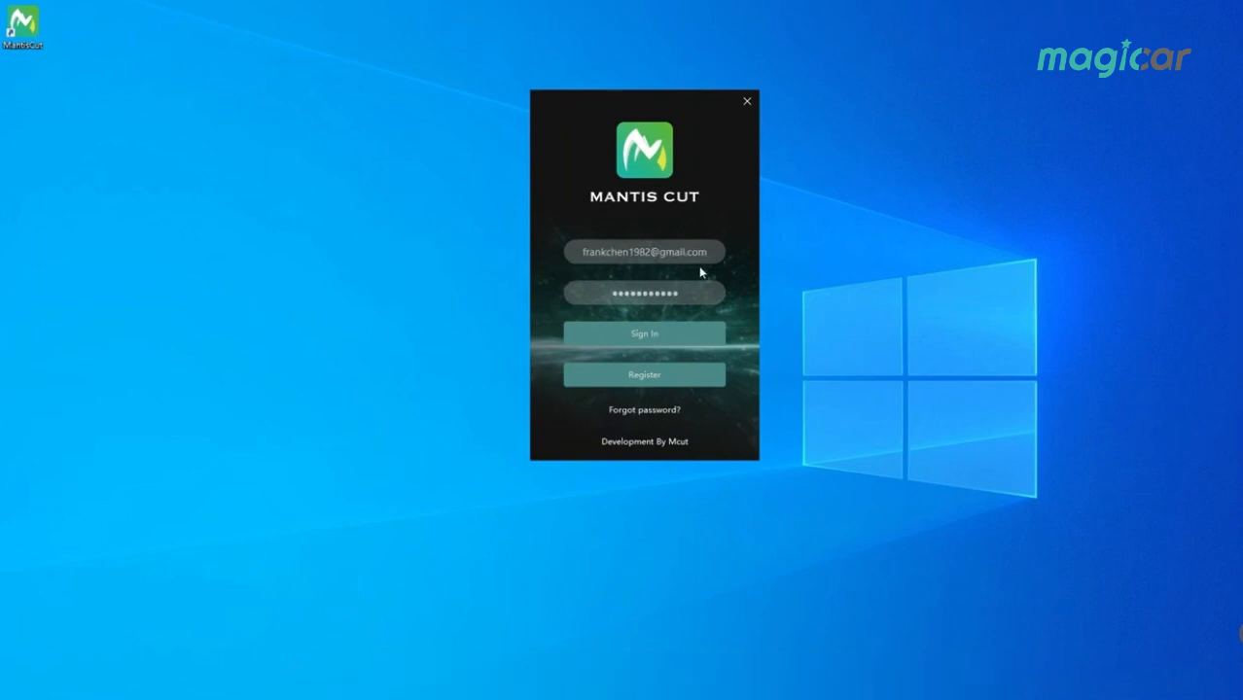
click(655, 330)
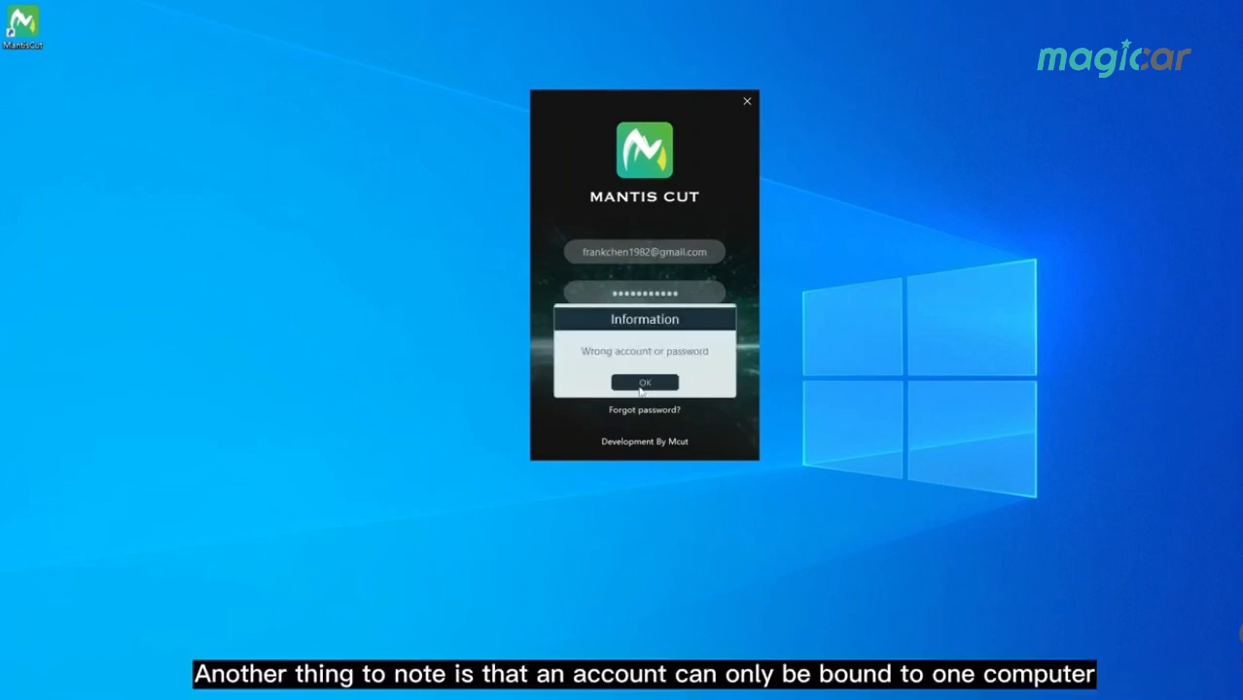
click(644, 383)
Step: Retype the password, retry, then replace the user name with a different account e-mail
drag(687, 293, 564, 294)
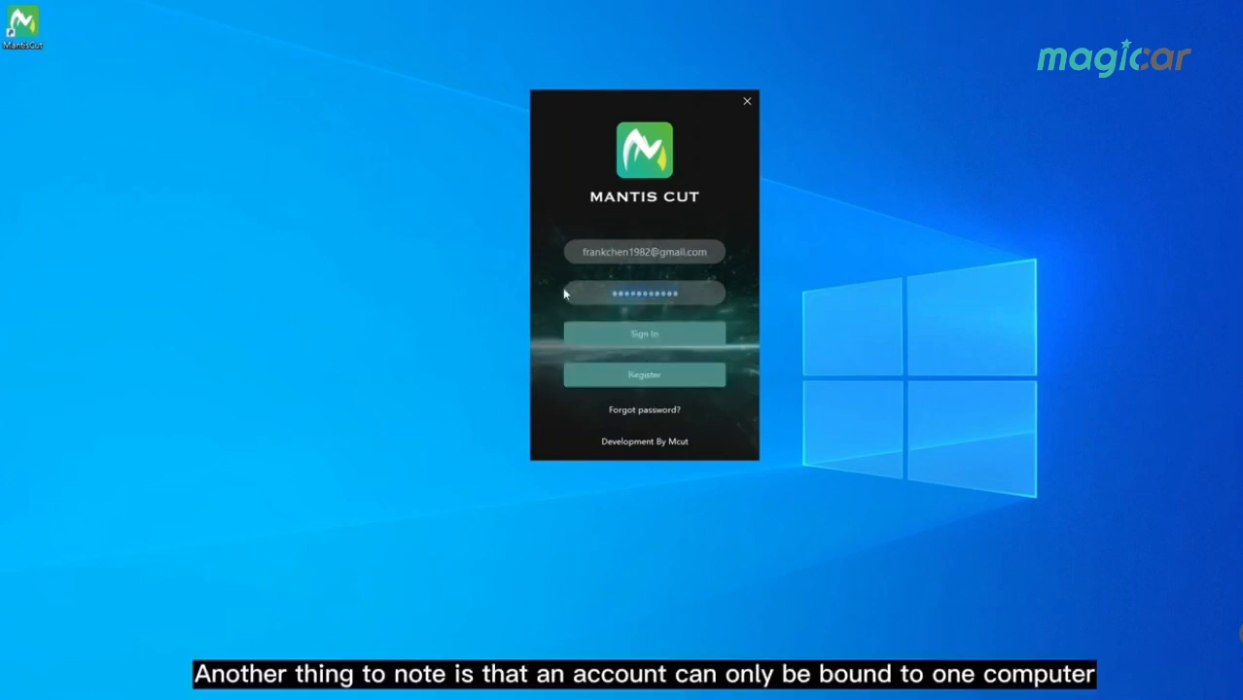
text(***********)
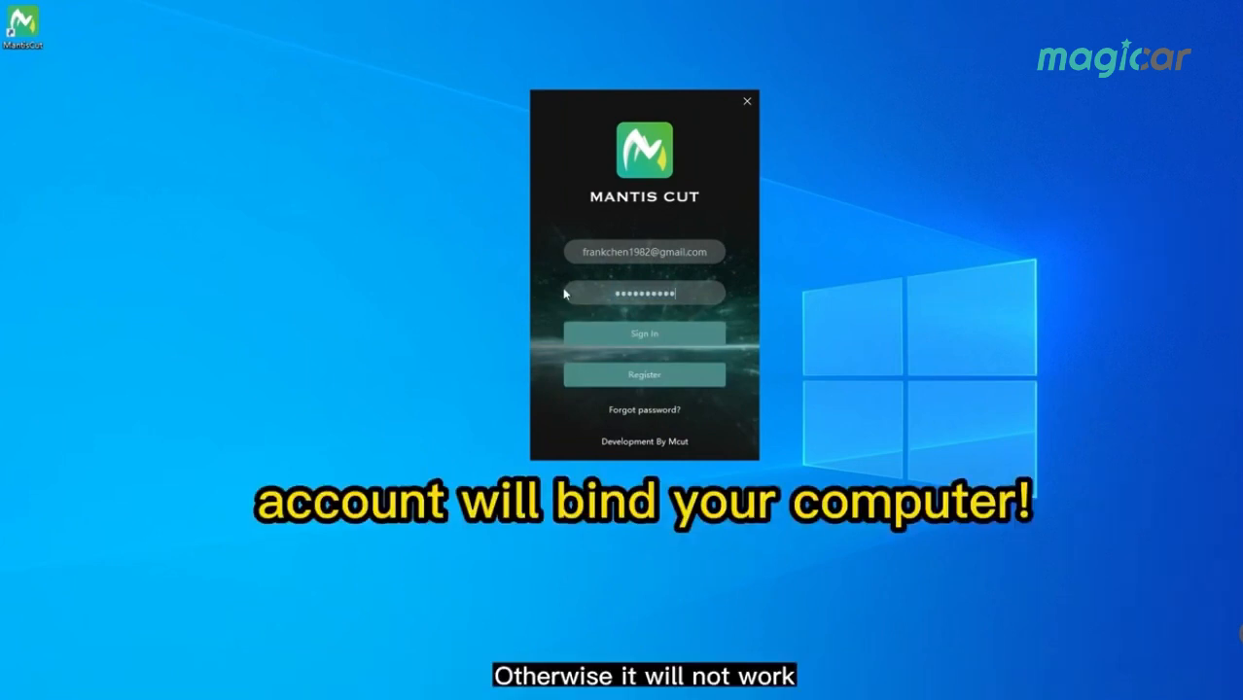
click(673, 335)
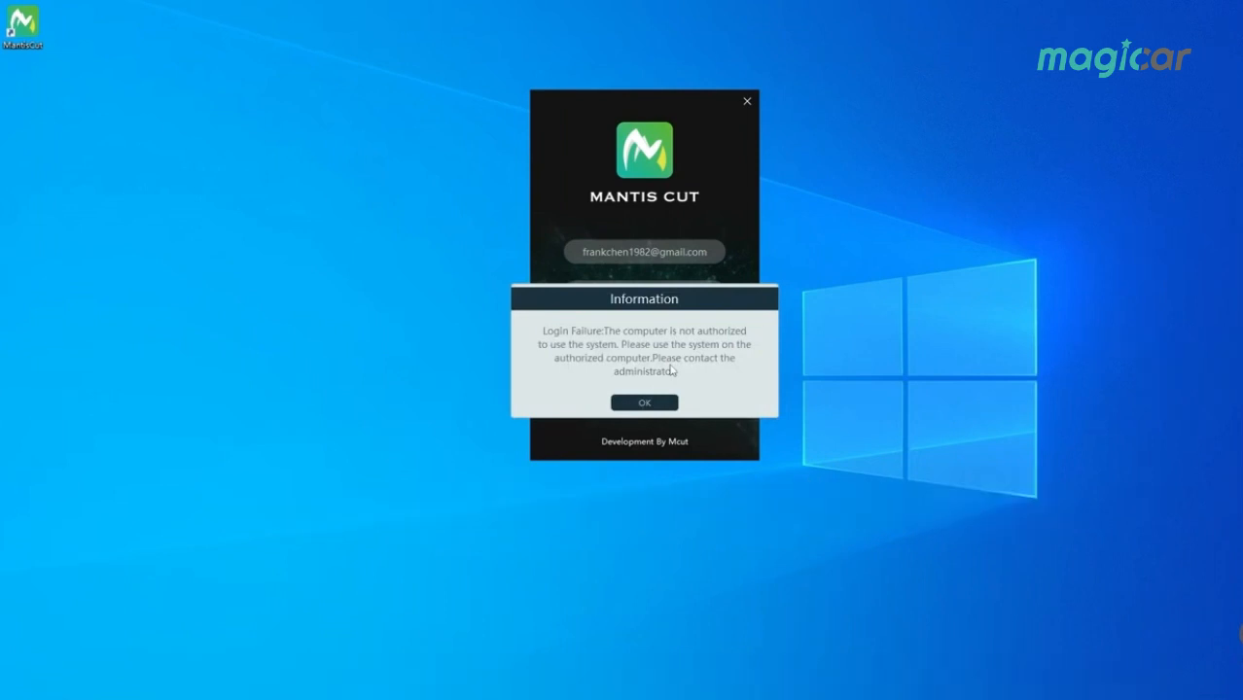
click(665, 402)
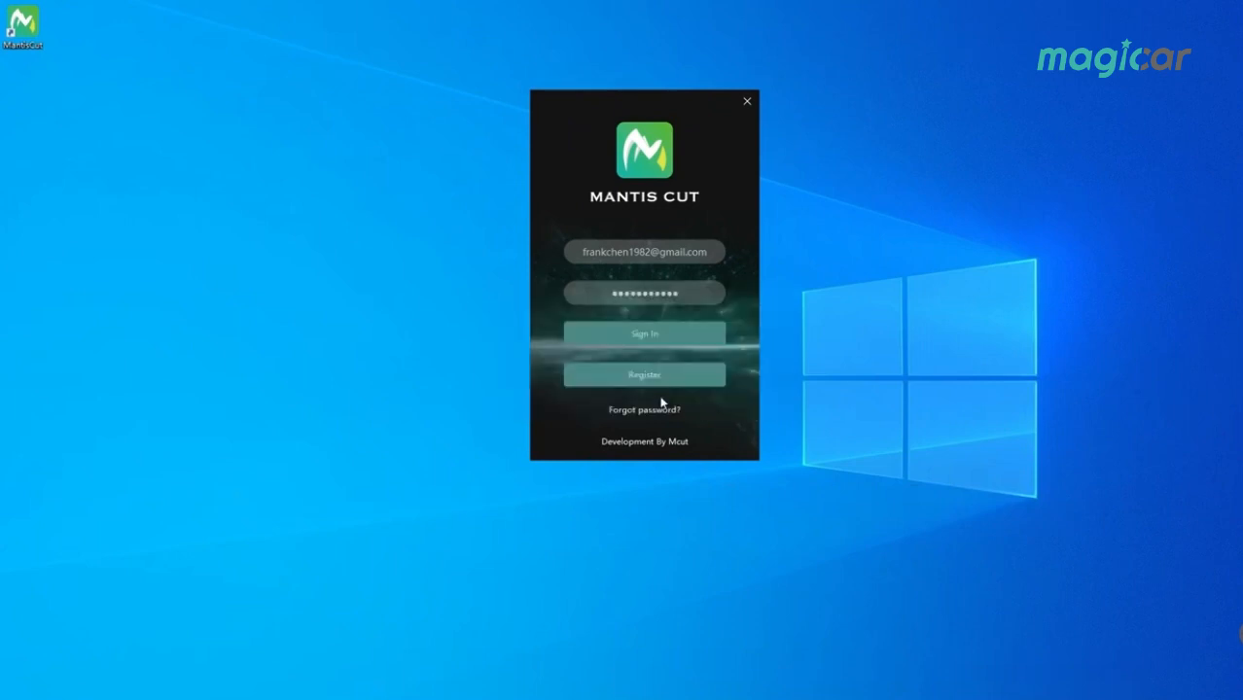
triple_click(711, 254)
Step: Sign in with the second account and maximize the Mantis Cut window
click(674, 333)
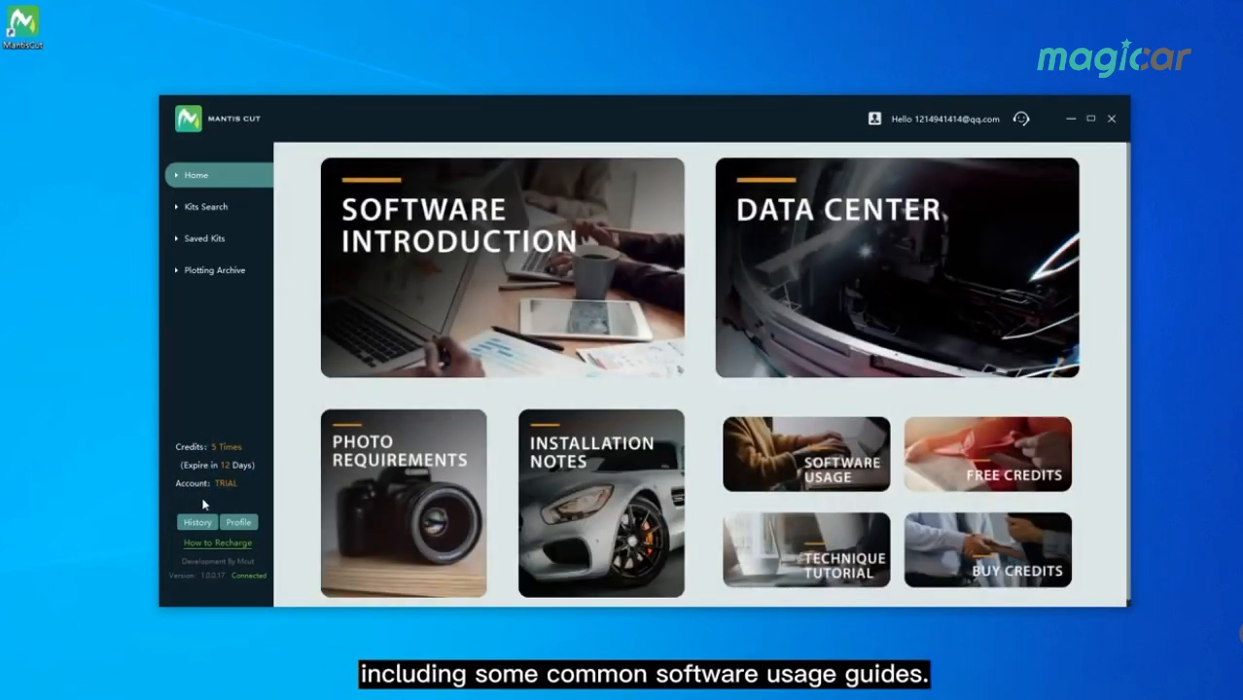
double_click(740, 112)
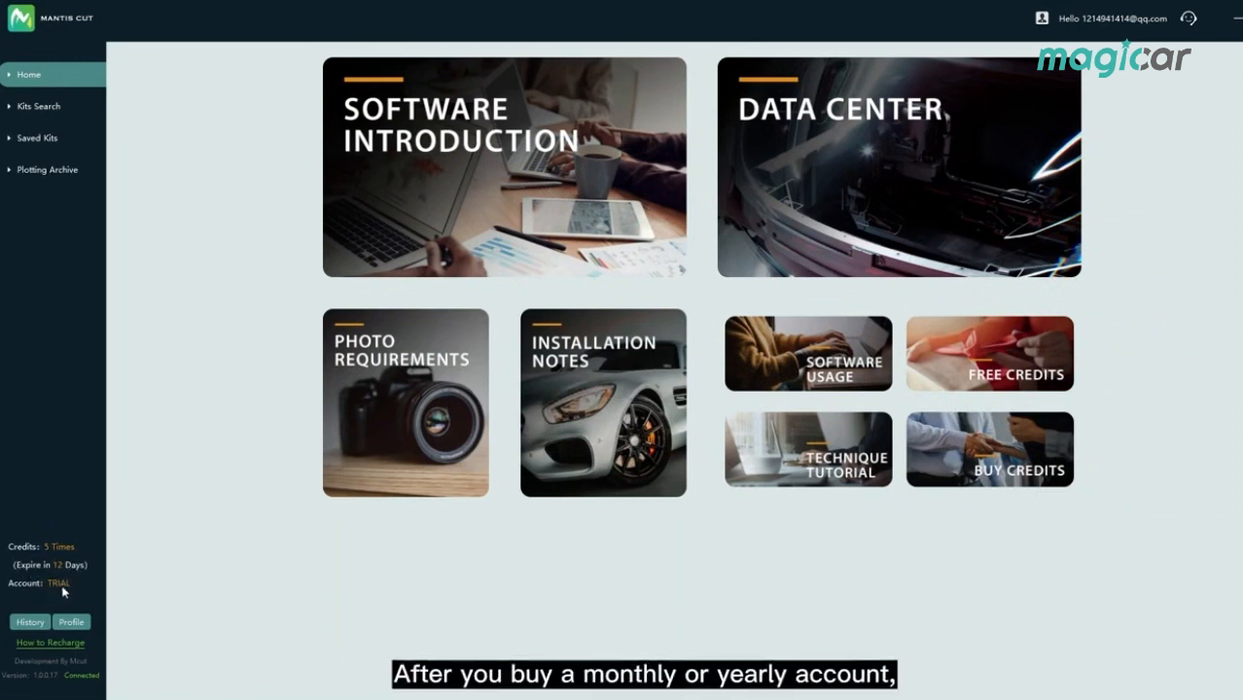
Step: Open the profile's Redeem Gift Card box and enter the gift card code
click(62, 645)
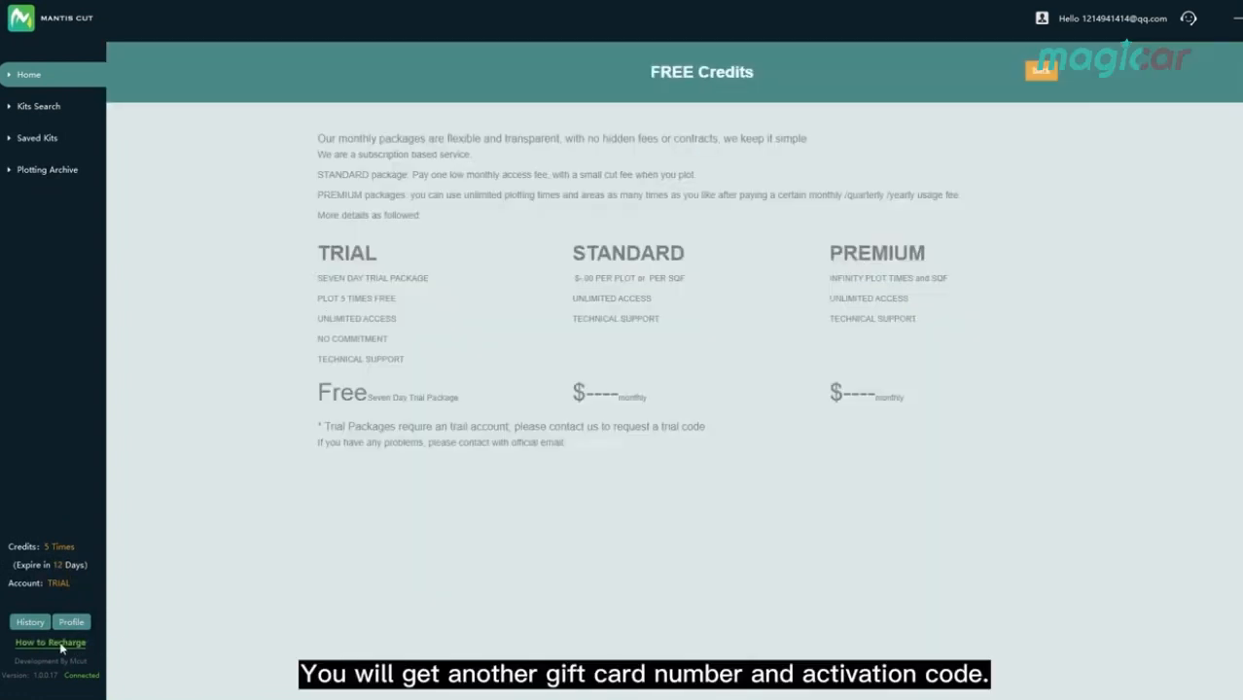
click(71, 623)
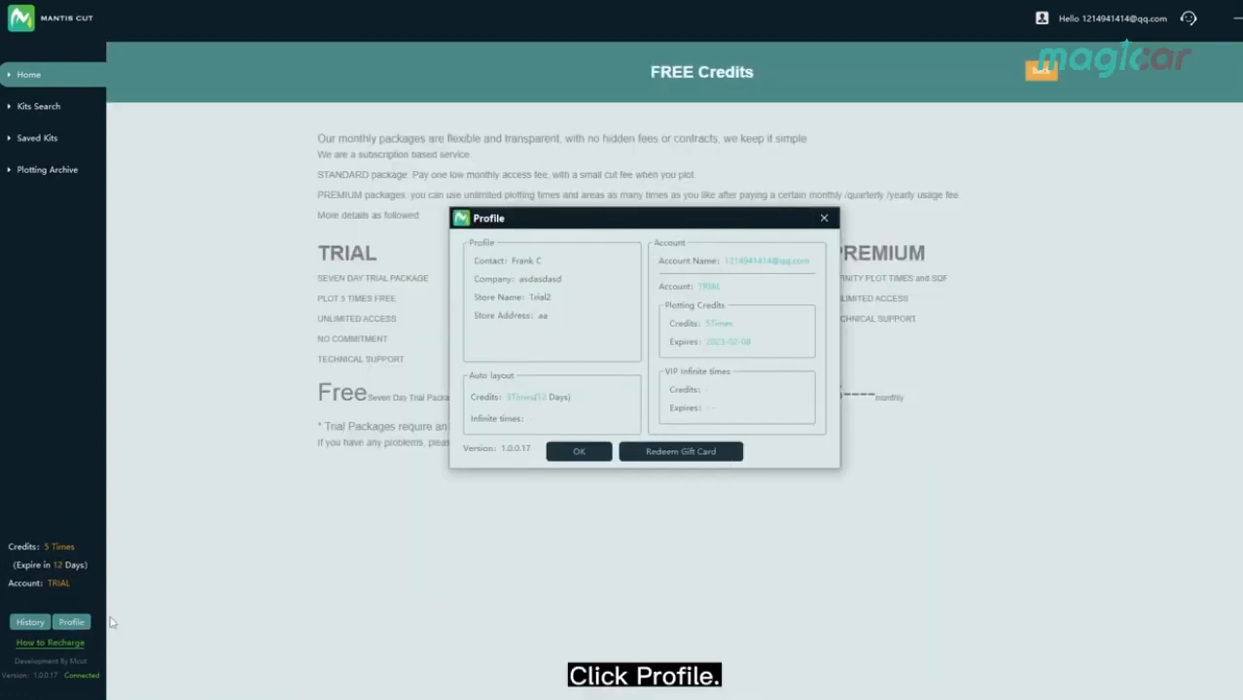
click(683, 452)
click(647, 337)
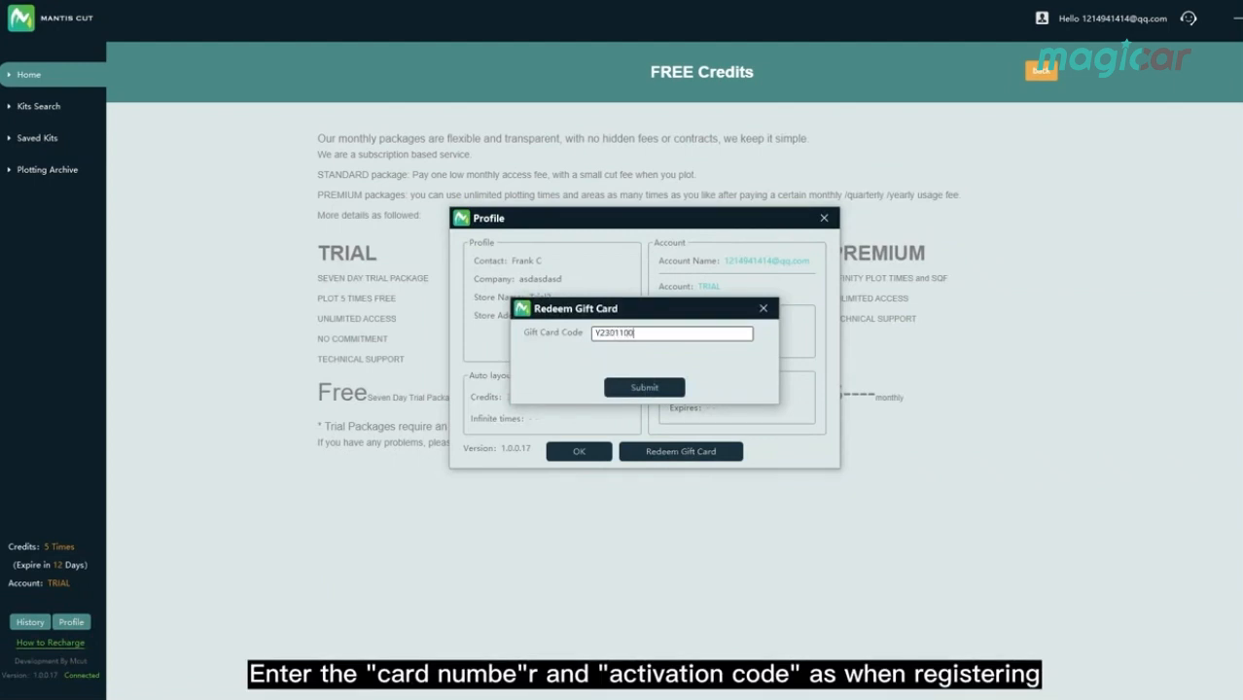
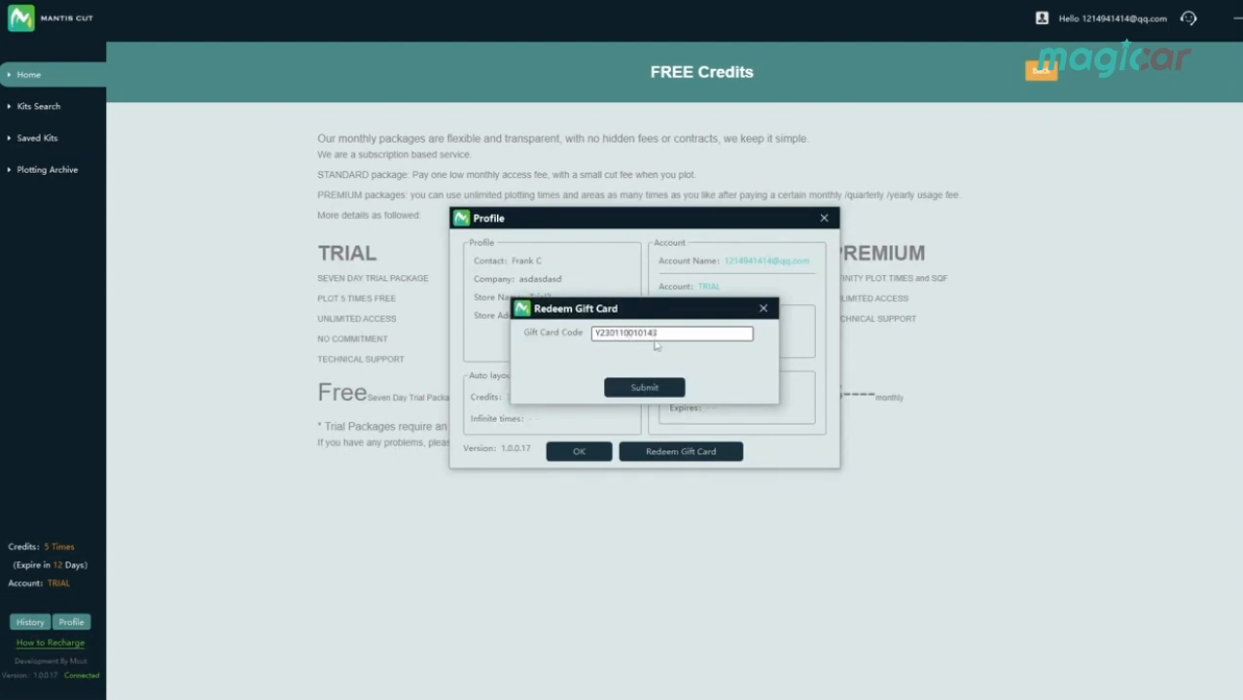
Step: Test a deliberately wrong gift card code, then restore the digit and submit the correct code
double_click(665, 332)
key(ctrl+c)
click(610, 335)
key(BackSpace)
key(Return)
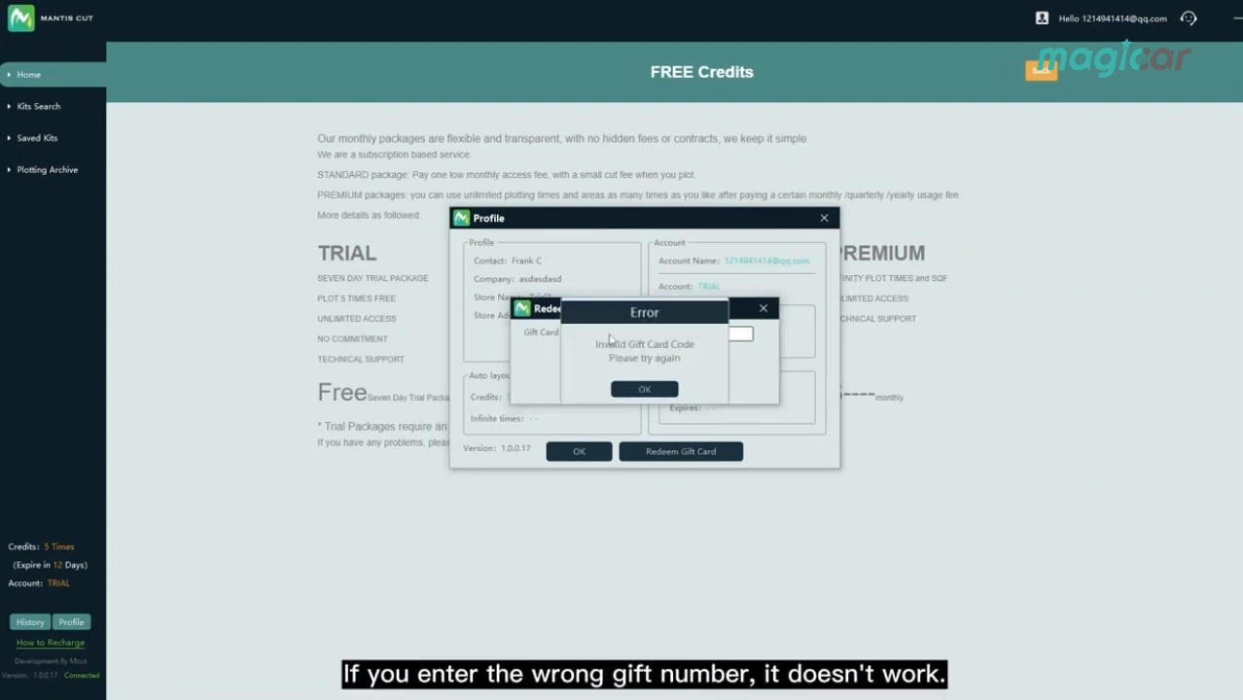
click(644, 390)
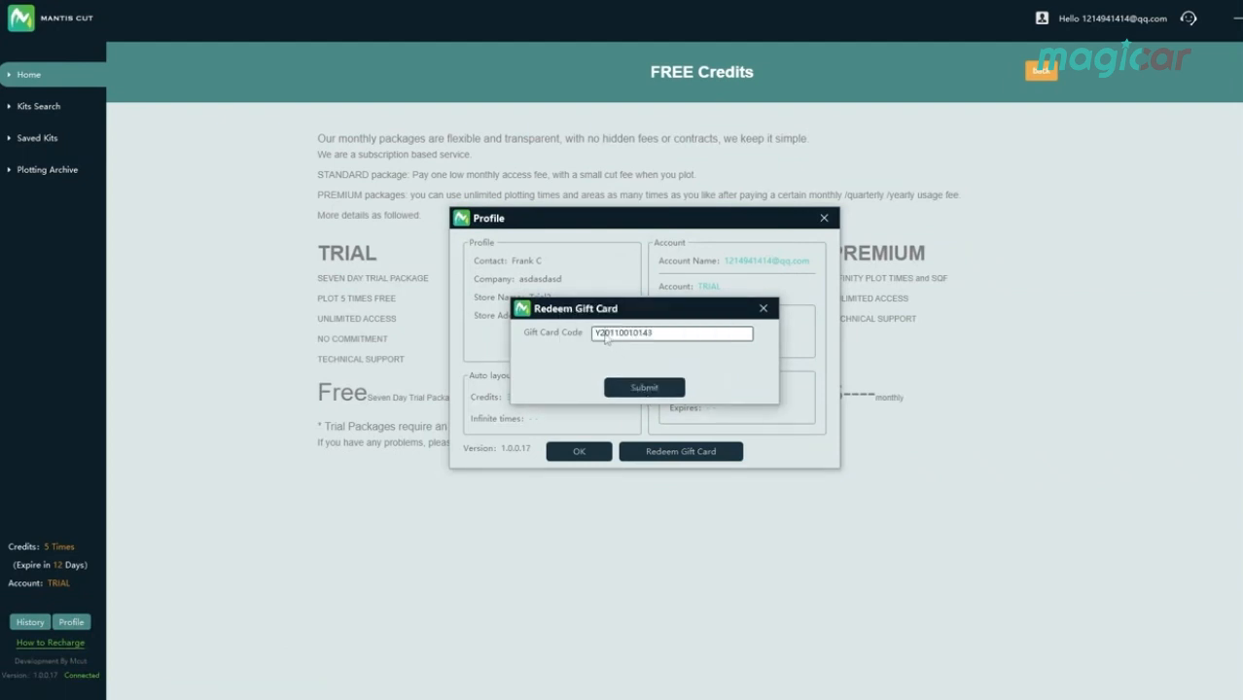
click(601, 333)
text(3)
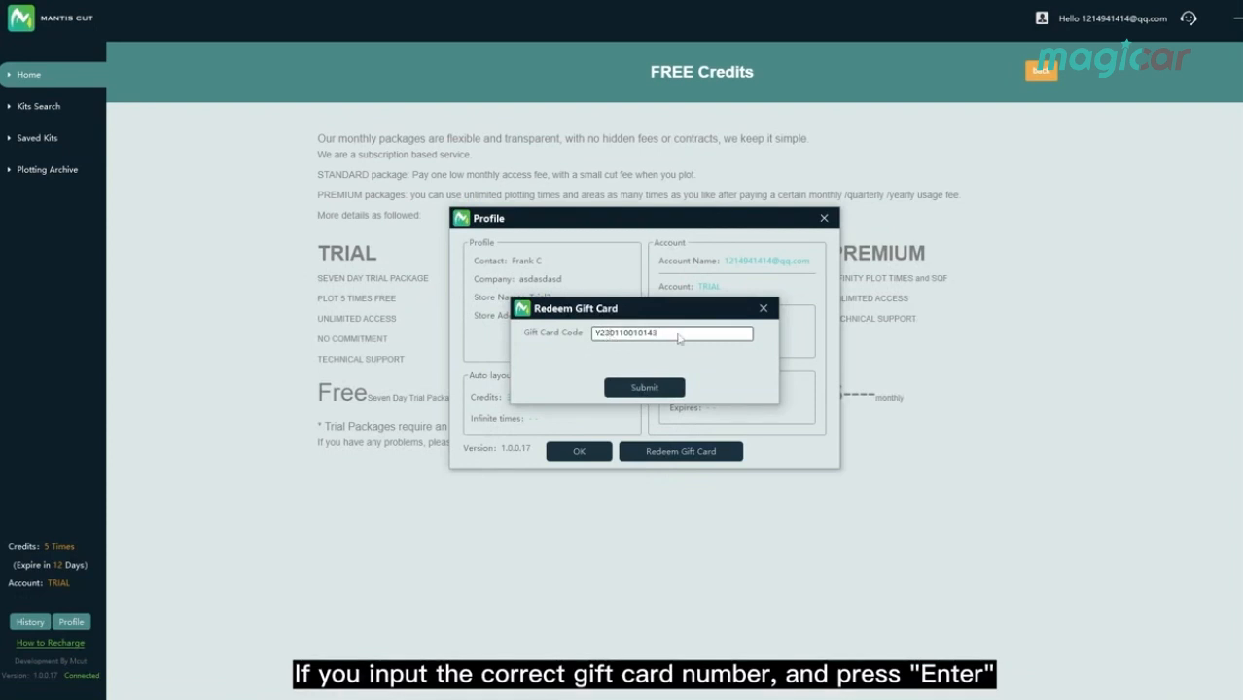
key(Return)
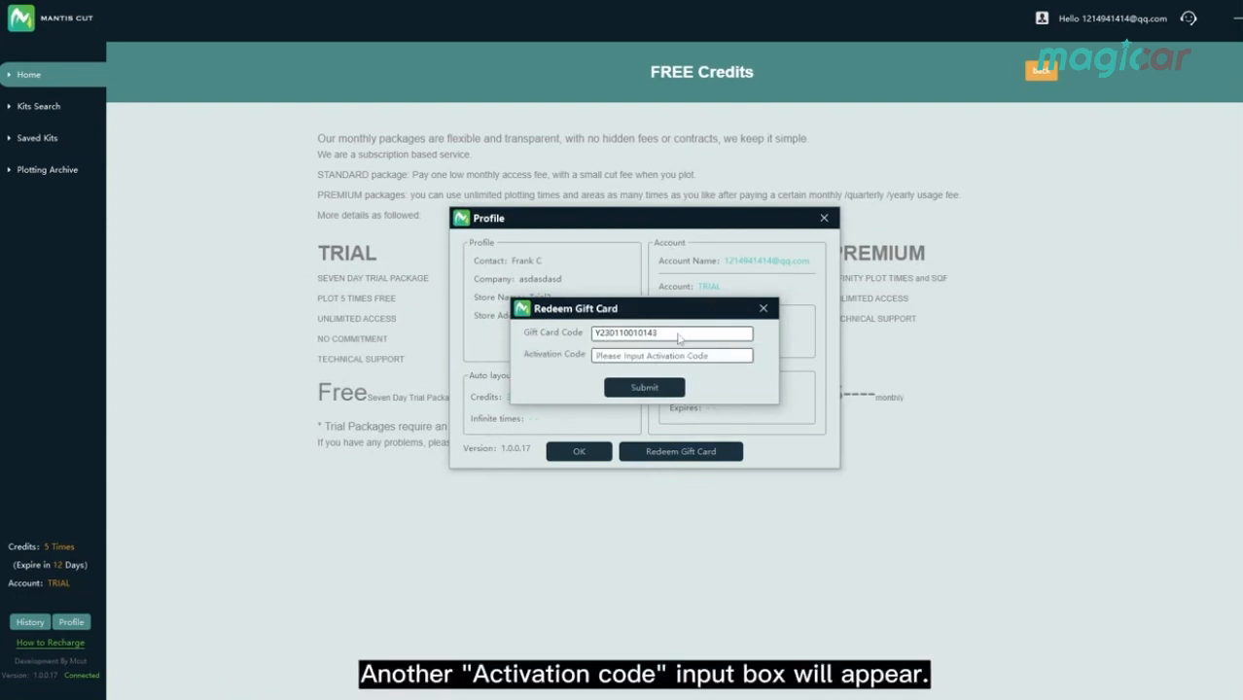
Step: Enter the activation code and submit, upgrading the account to PREMIUM (Yearly)
click(667, 356)
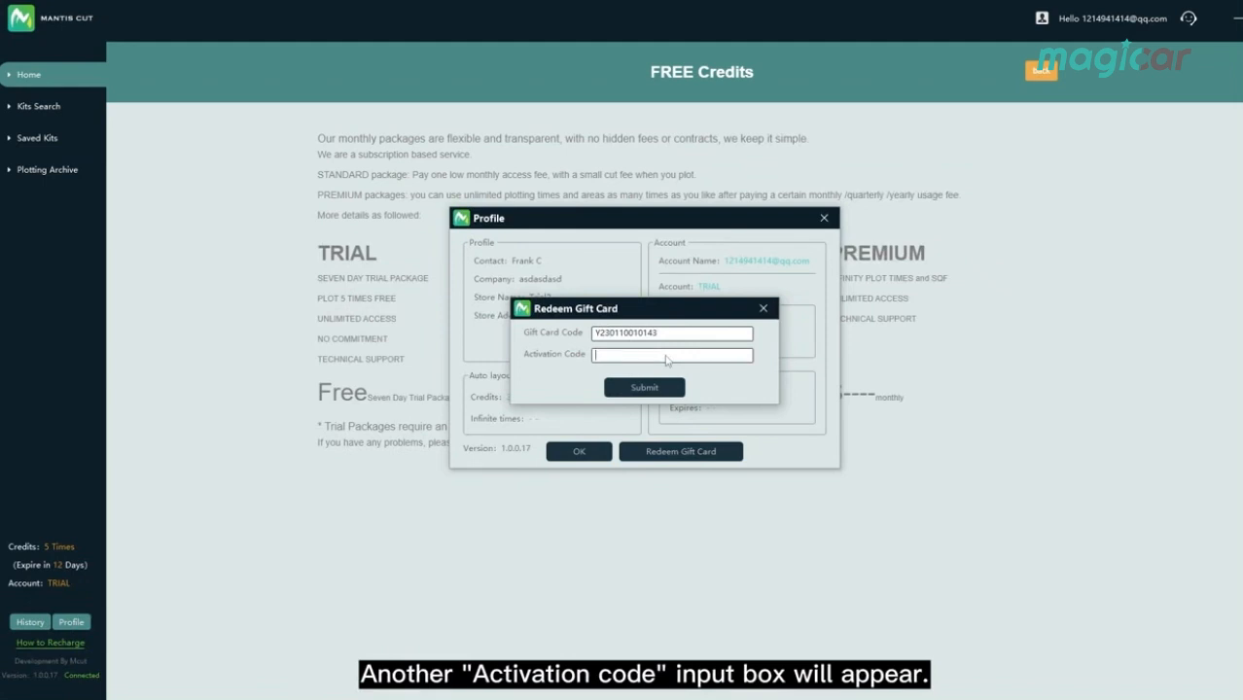
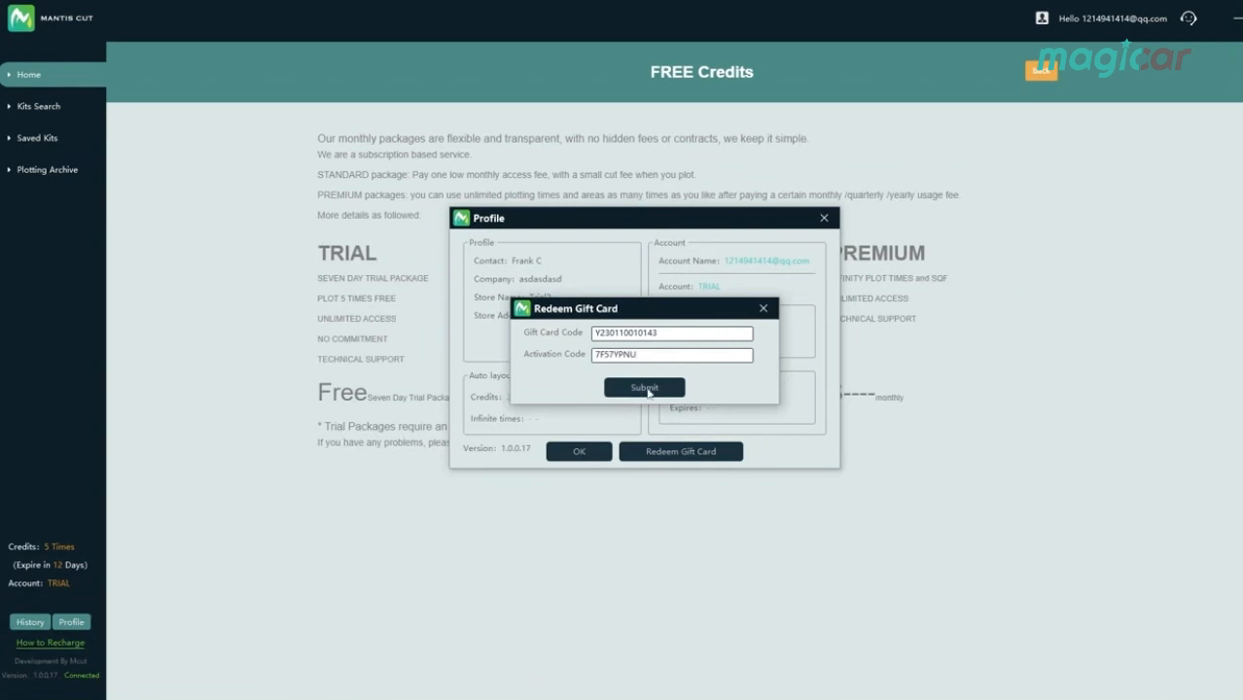
click(645, 388)
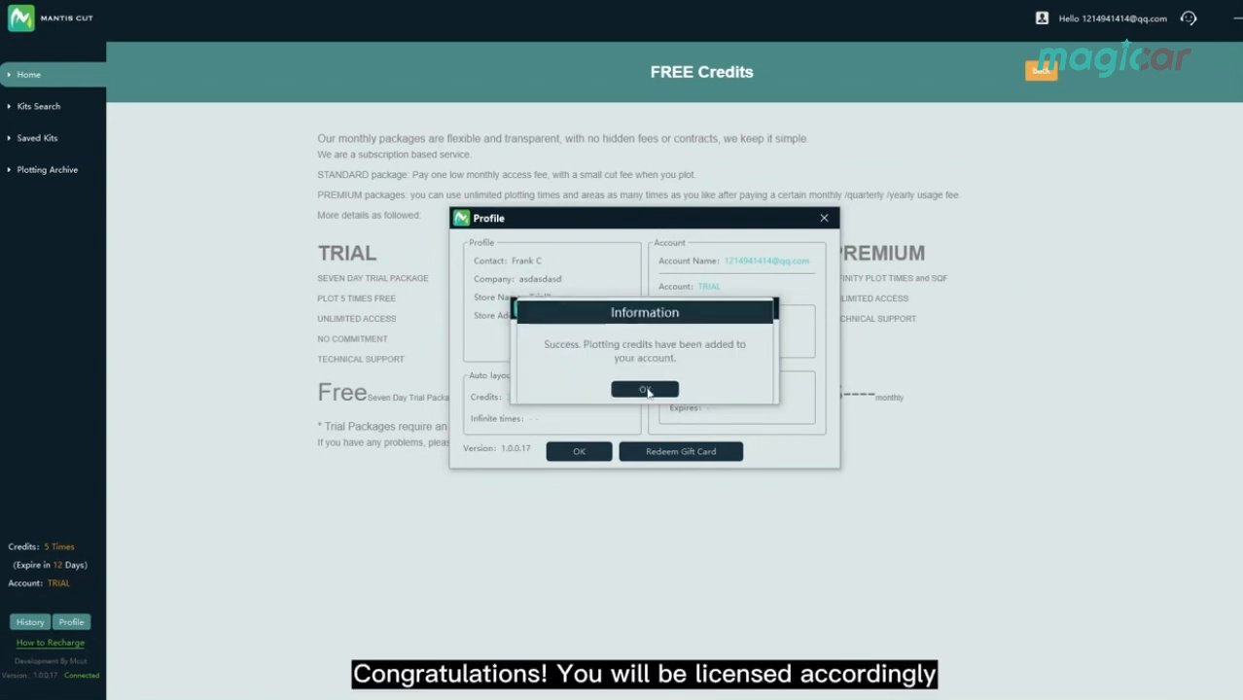
click(645, 389)
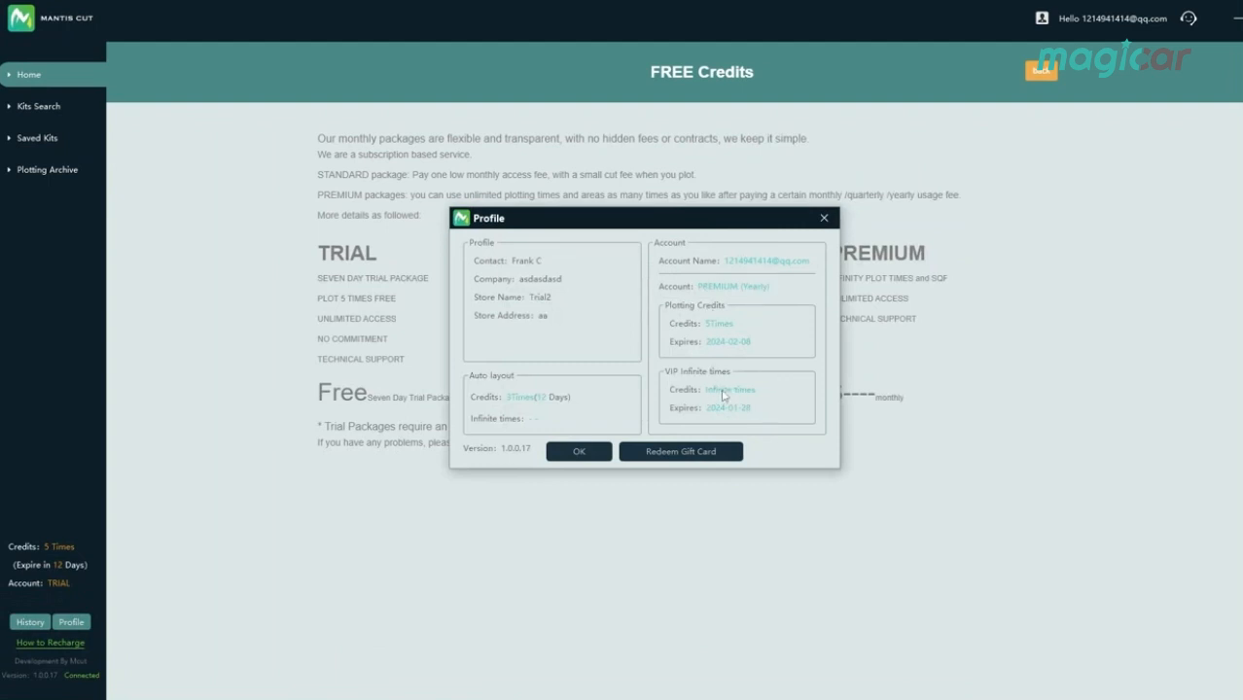
click(824, 218)
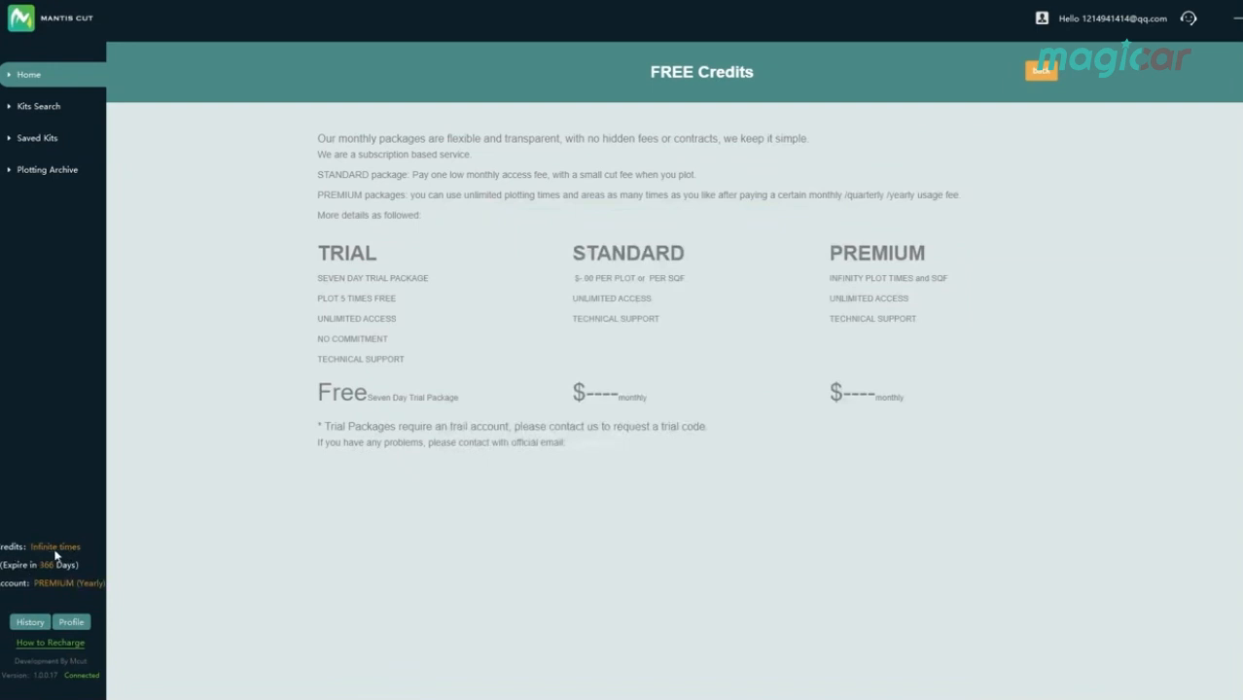
Step: Try redeeming the already used gift card code again and close the rejected redemption box
click(71, 621)
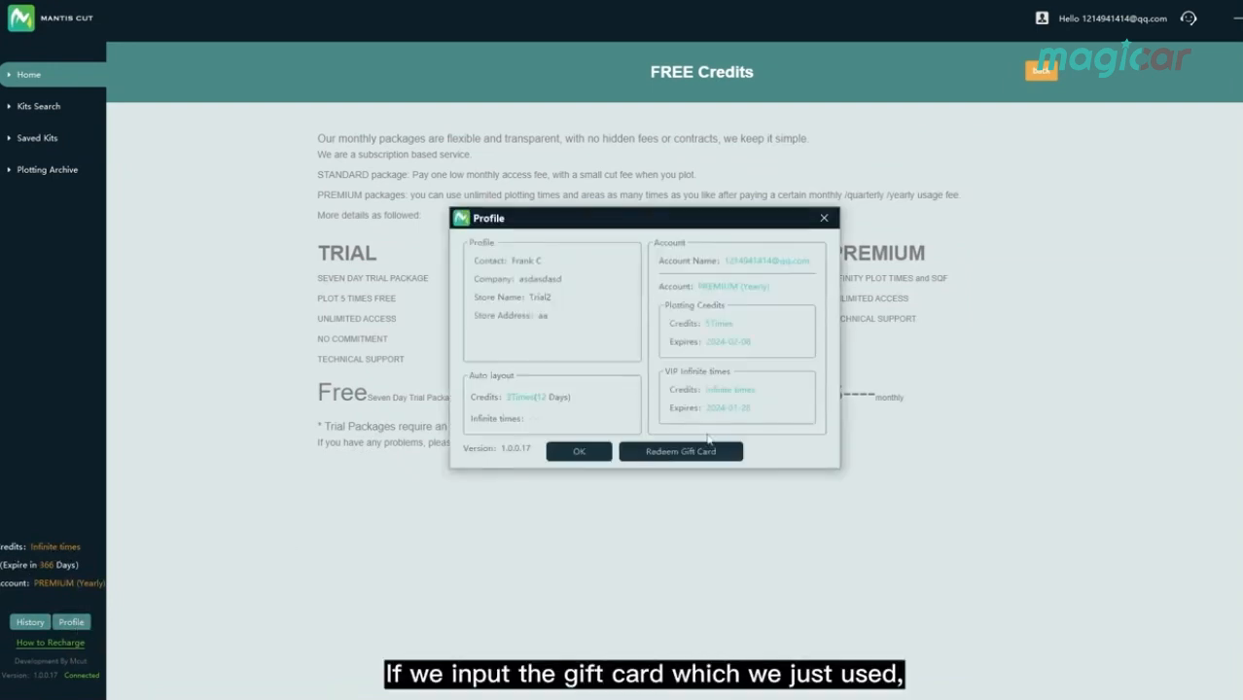
click(700, 456)
click(652, 334)
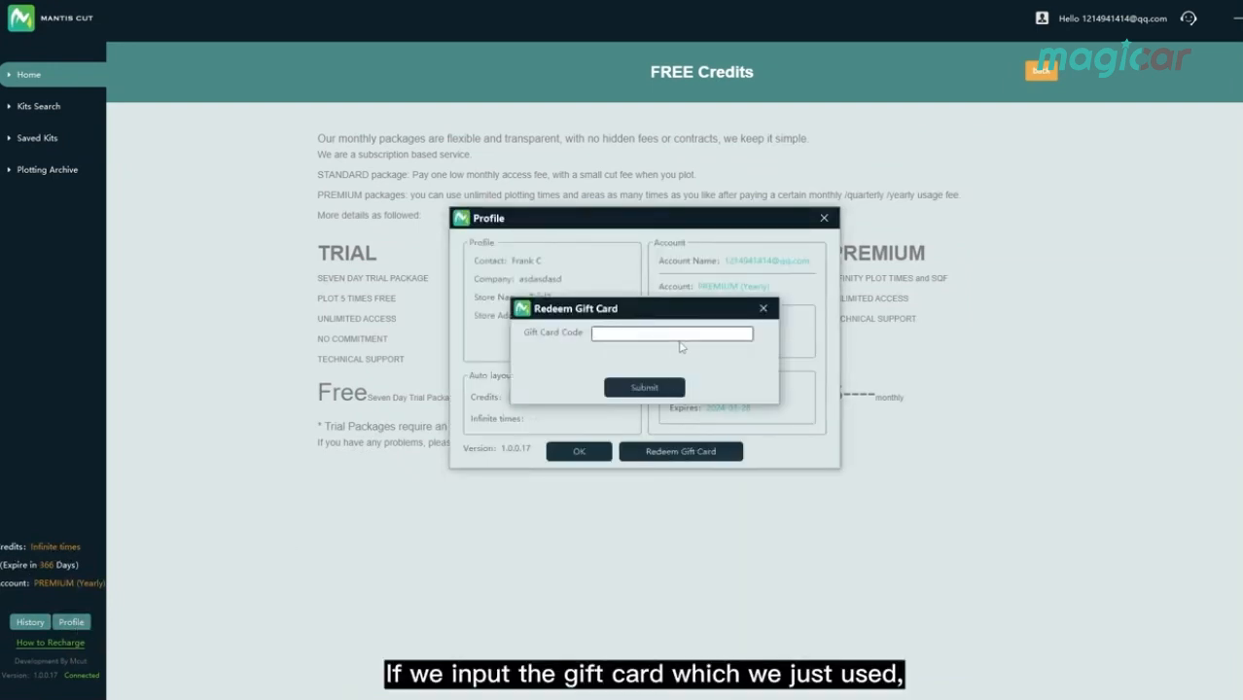
key(ctrl+v)
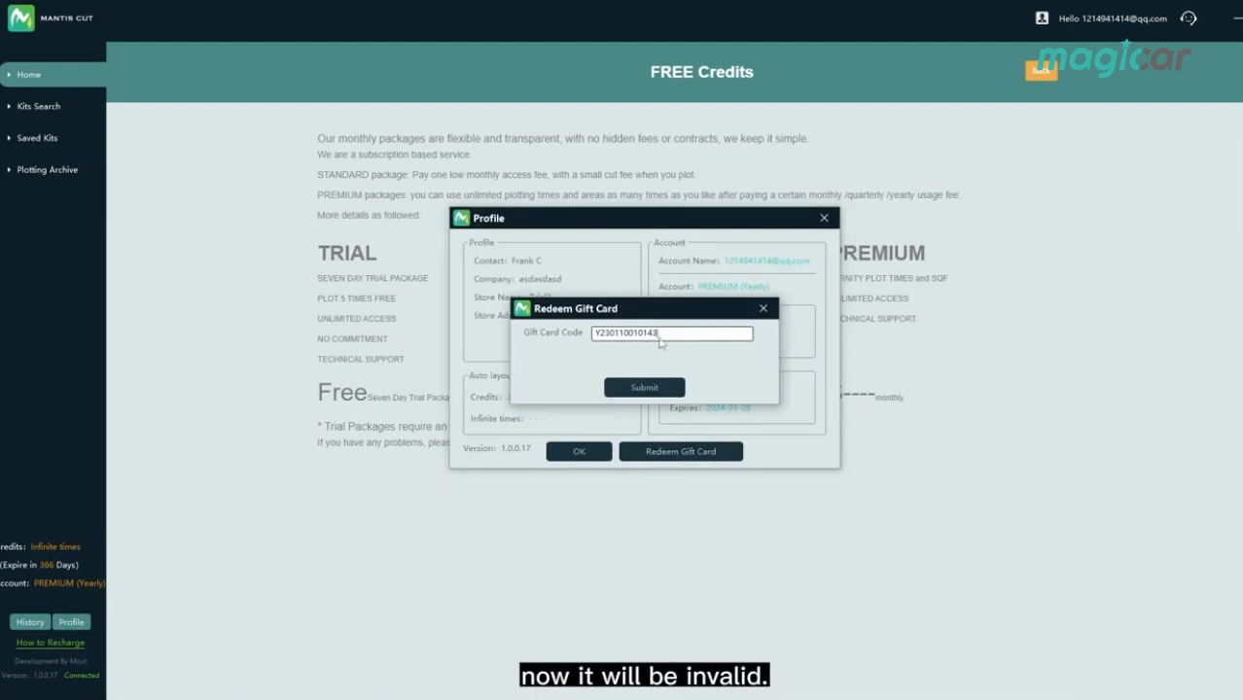
key(Return)
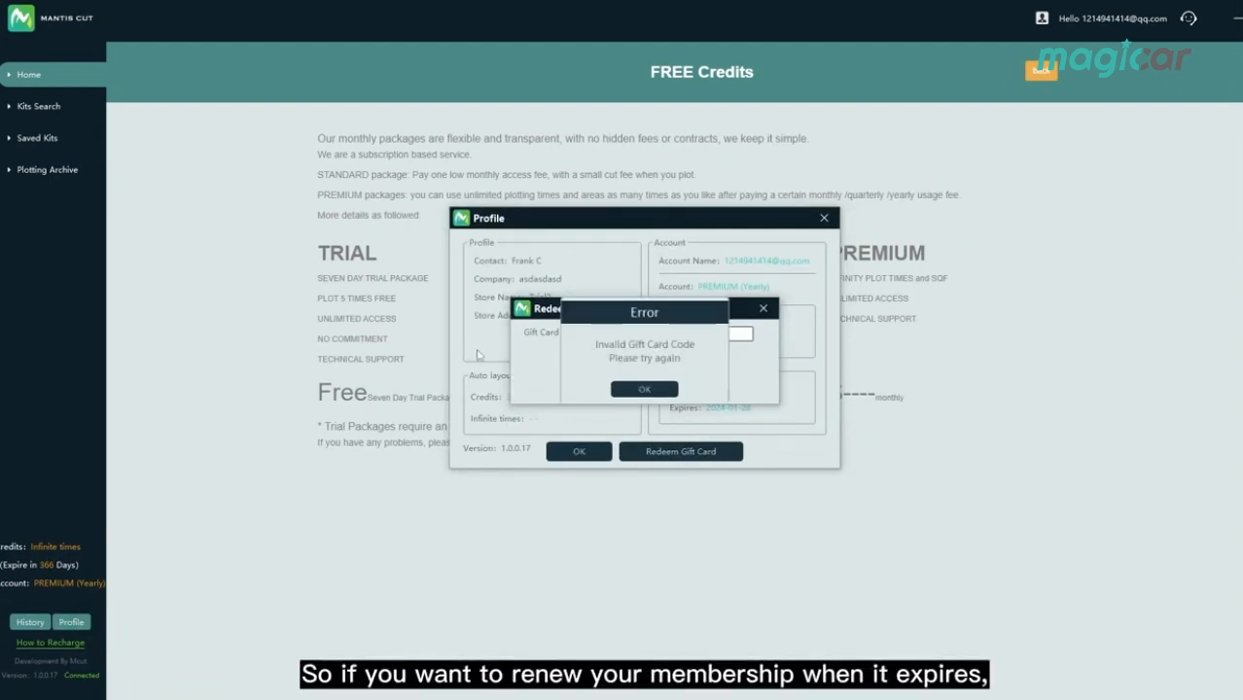
click(645, 389)
click(763, 309)
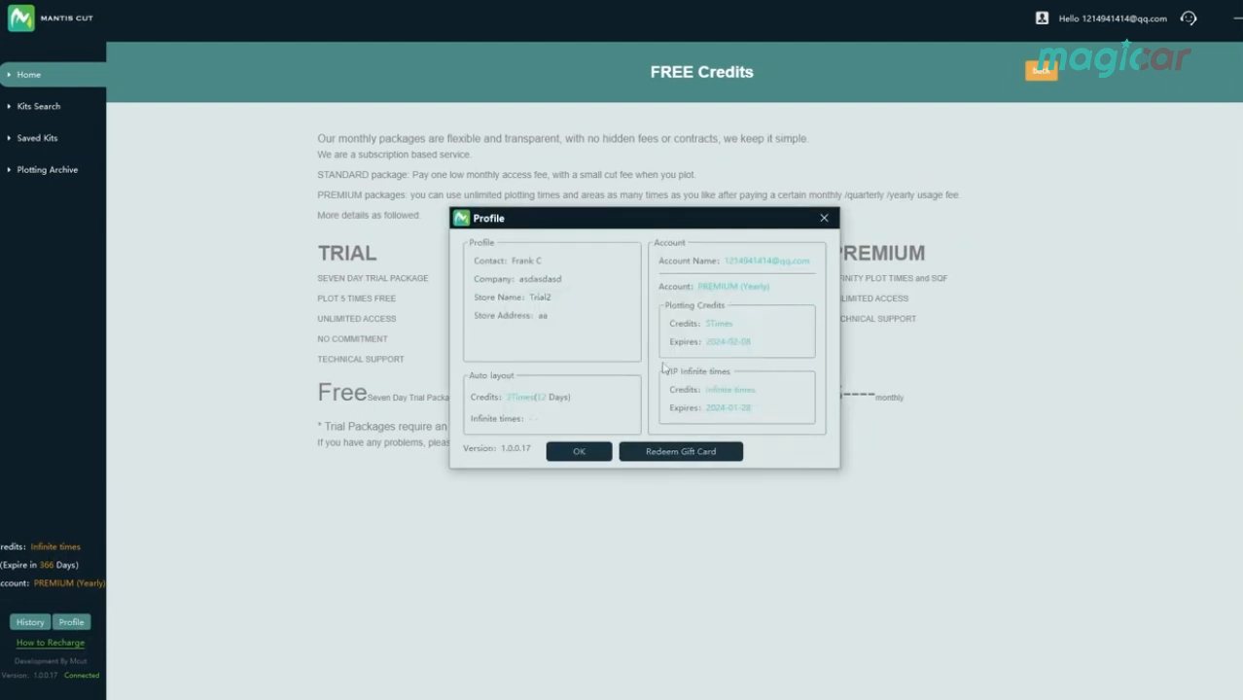
Step: Close the Profile dialog and open Kits Search to list the four library wrap kits
click(824, 218)
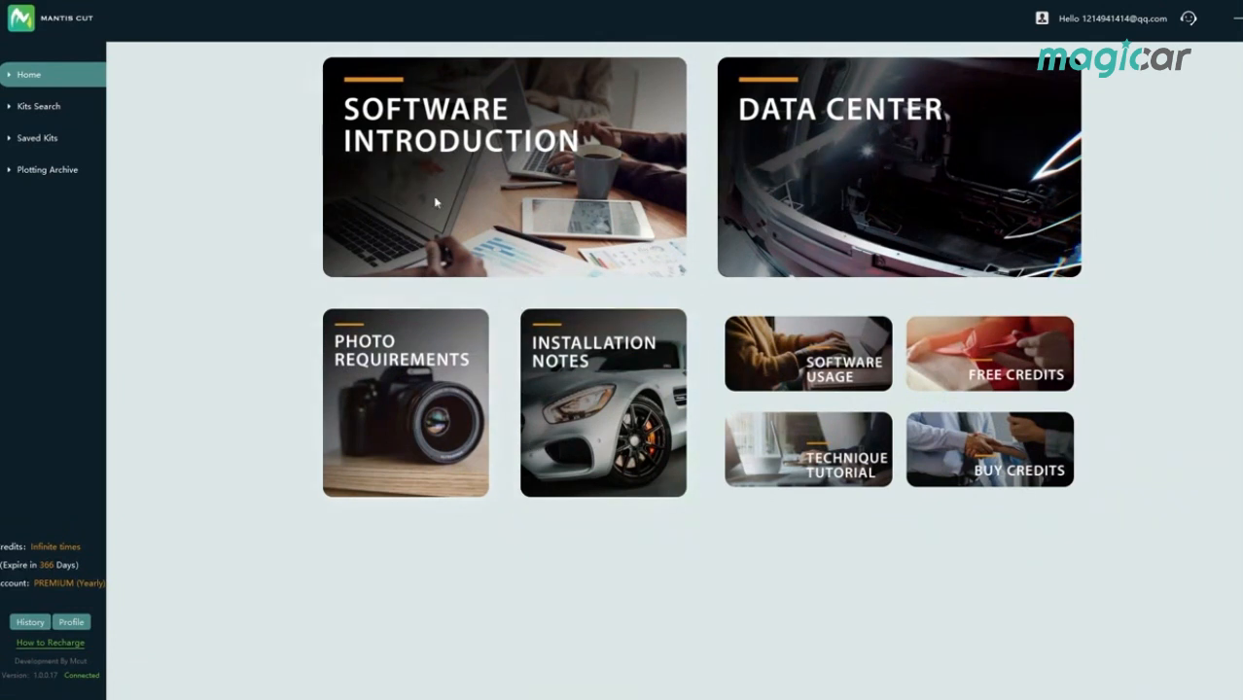
click(66, 110)
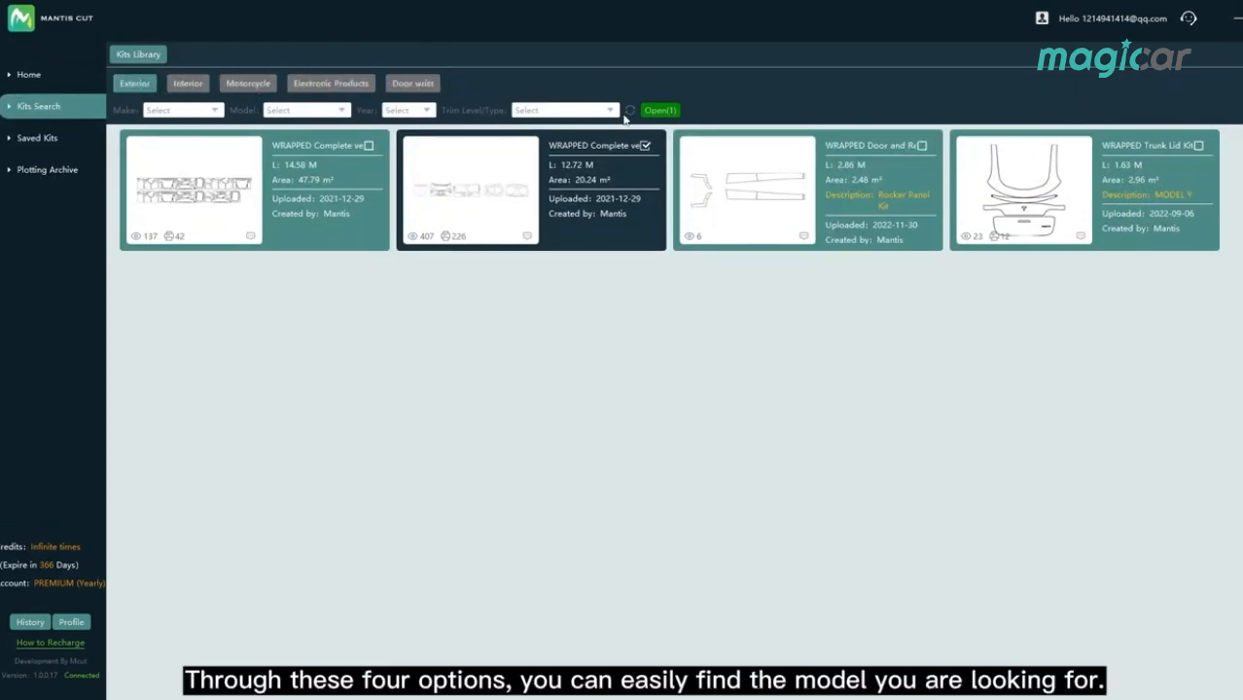
Step: Set the kit search Make to CHEVROLET and Model to Camaro
click(218, 110)
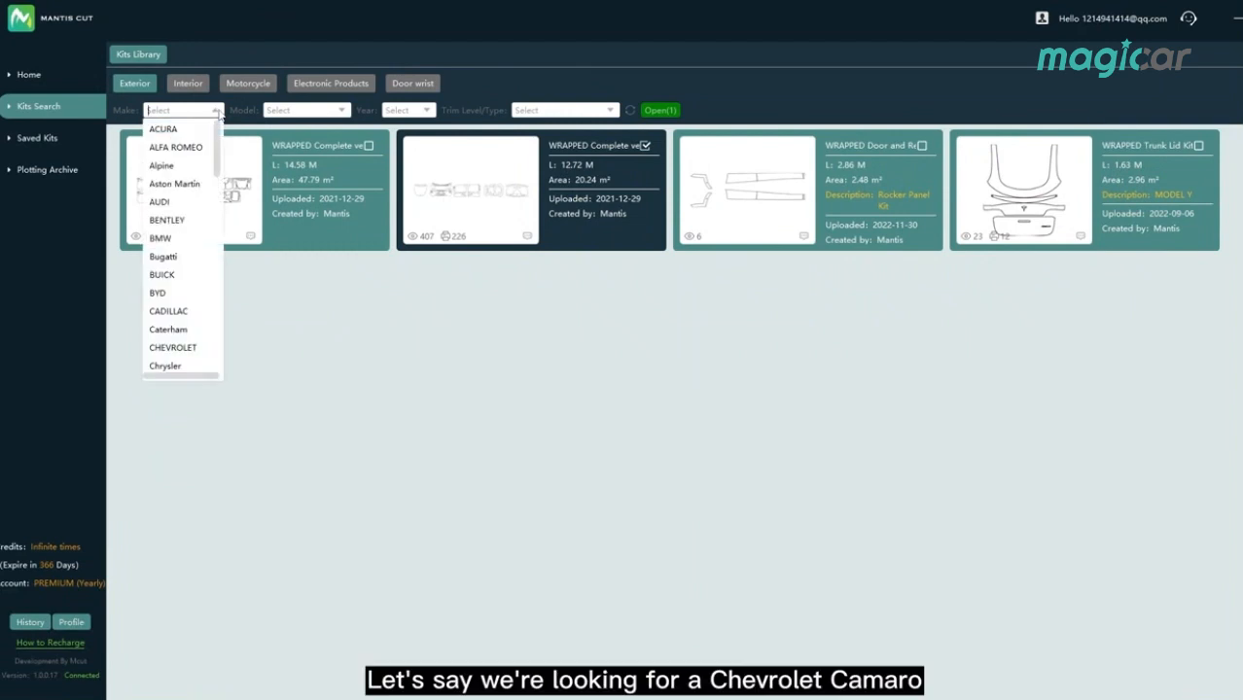
scroll(184, 289, down, 2)
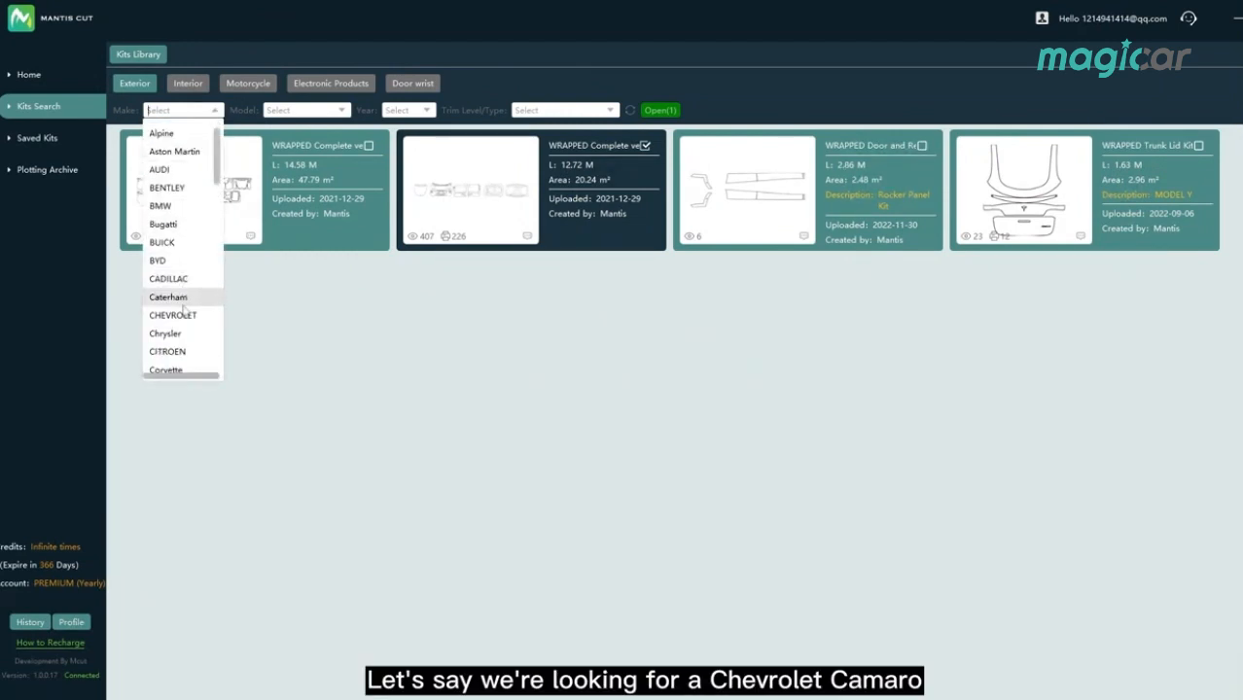
scroll(184, 309, down, 1)
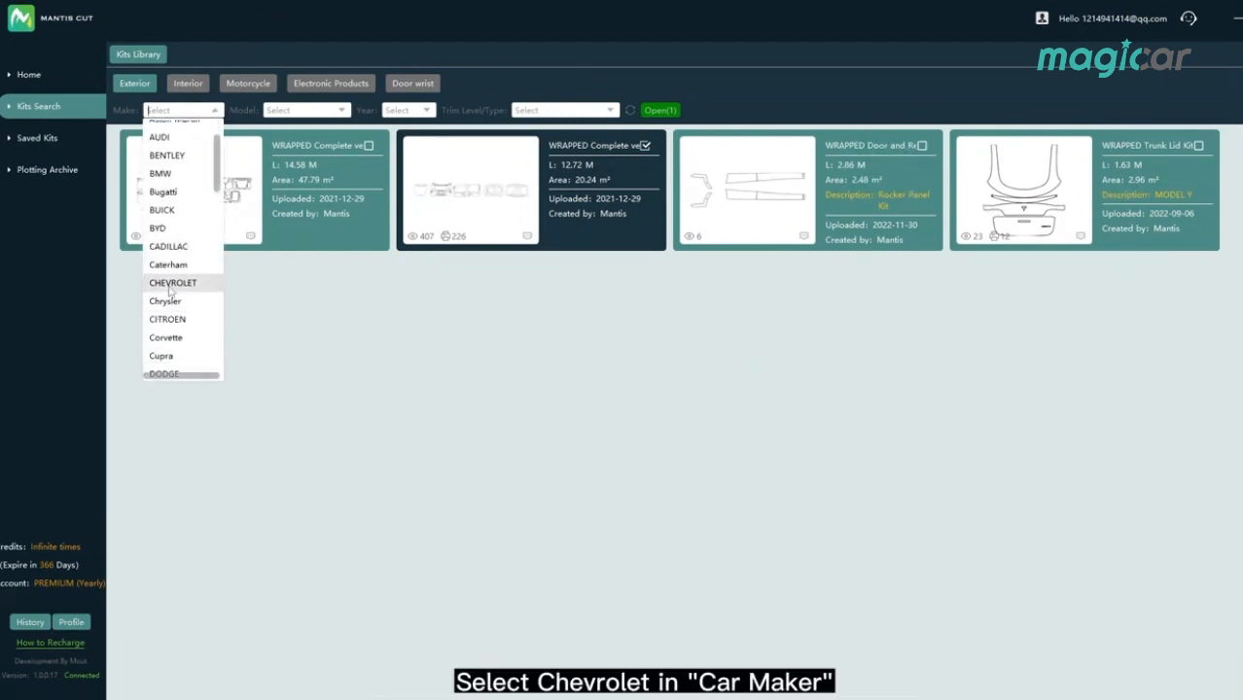
click(174, 282)
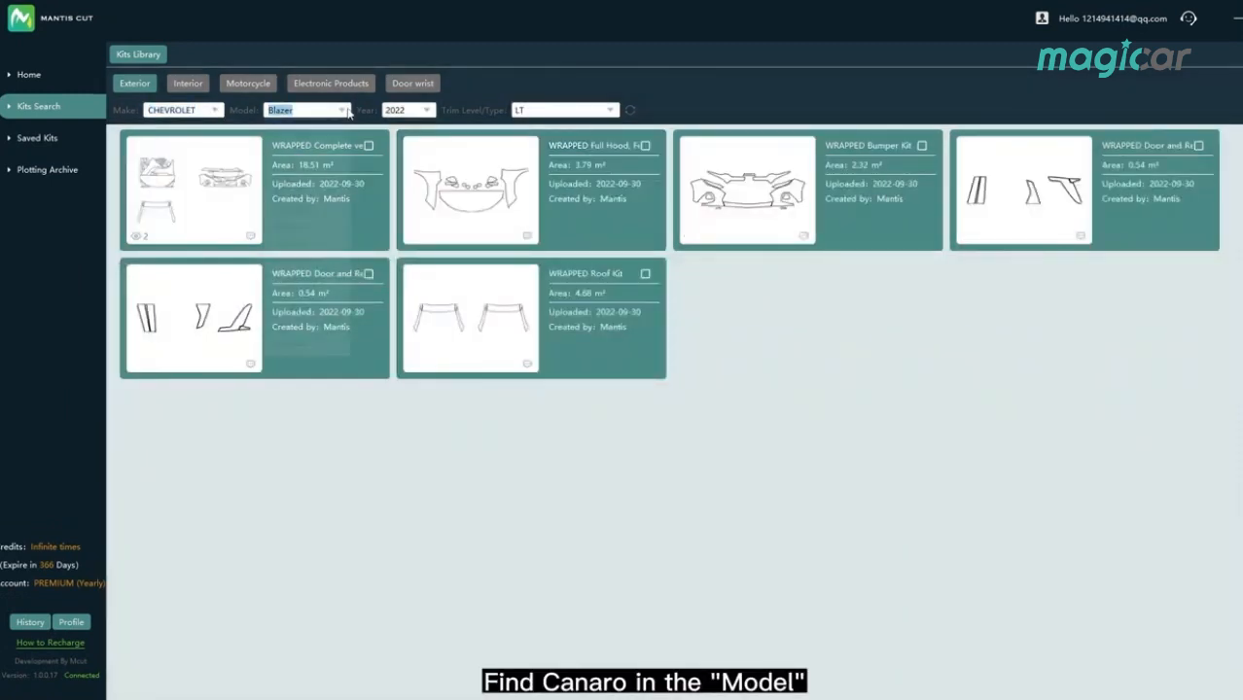
click(341, 110)
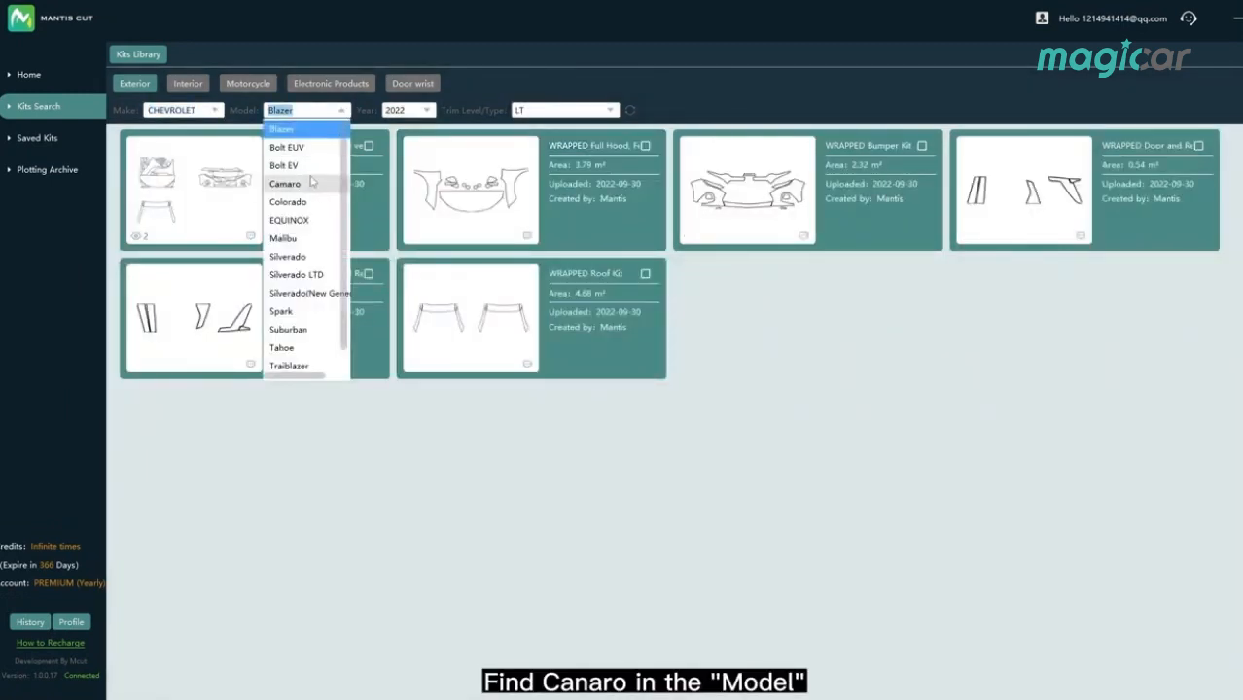
click(308, 185)
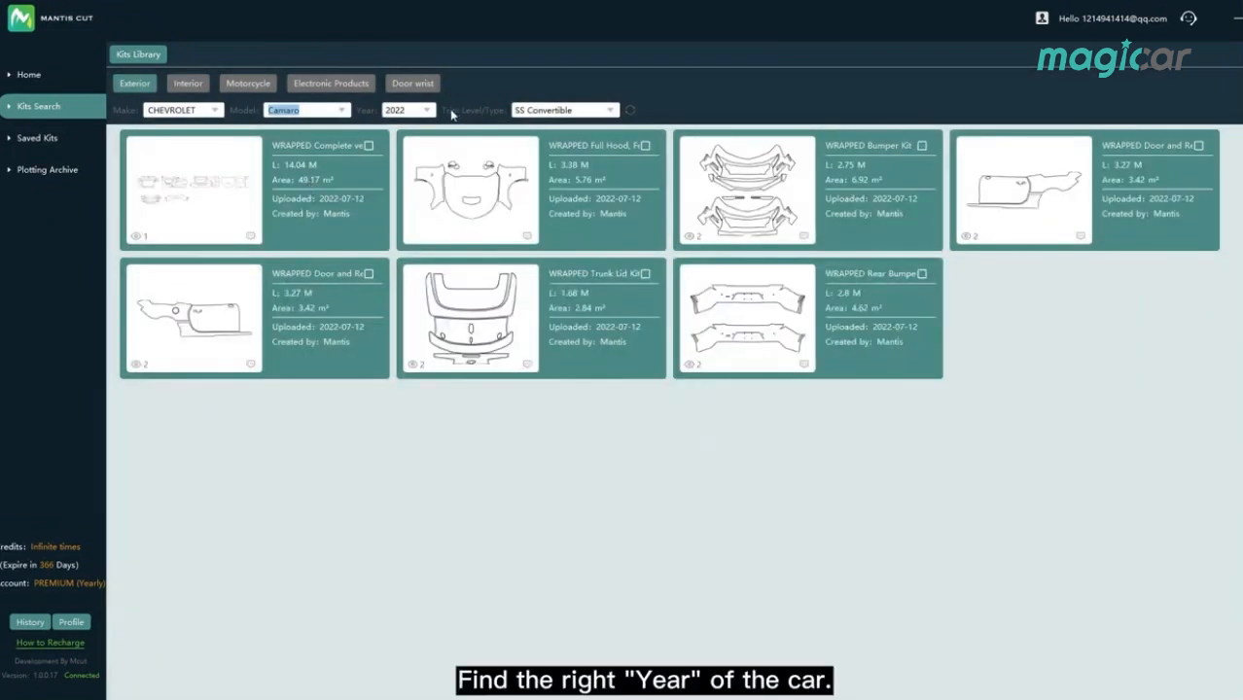
Step: Keep Year 2022 and trim SS Convertible, then select the Camaro complete vehicle kit
click(428, 110)
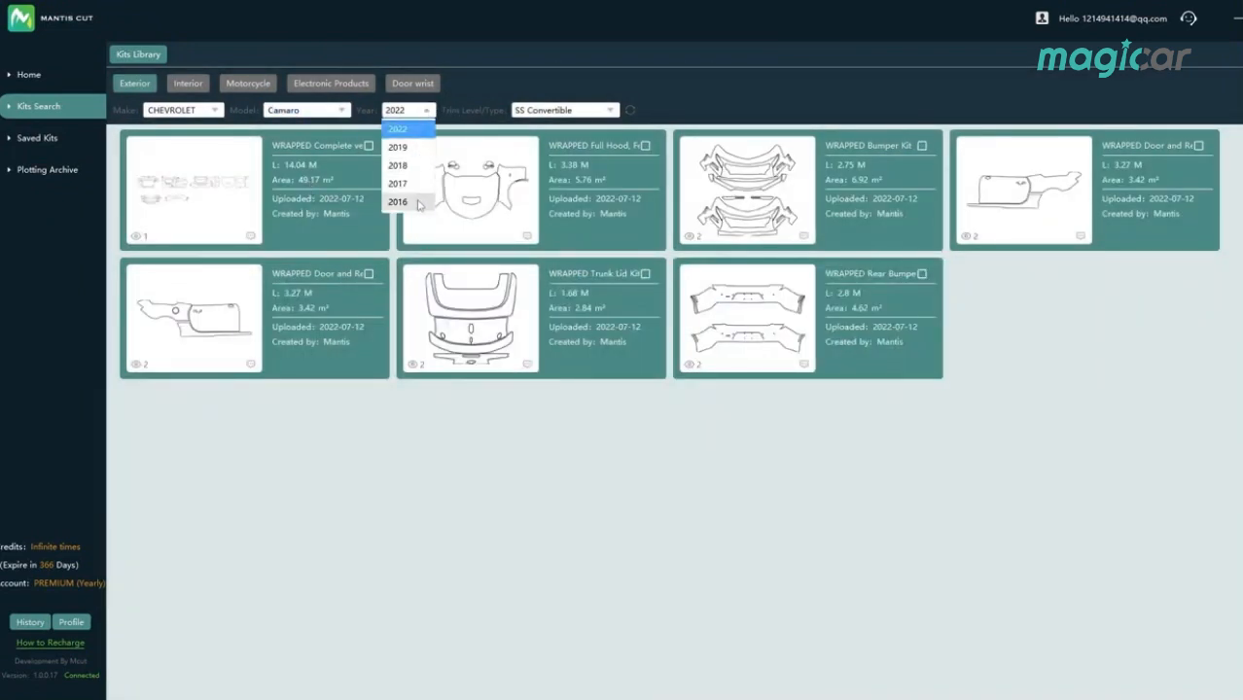
click(511, 117)
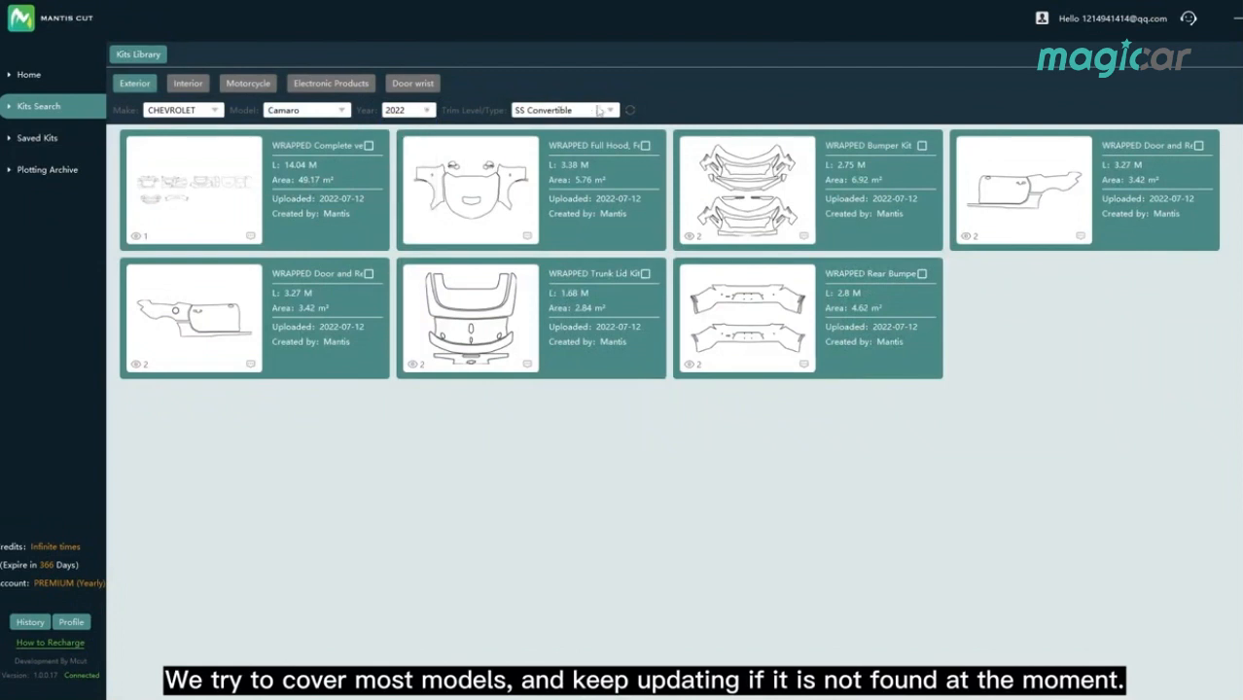
click(599, 109)
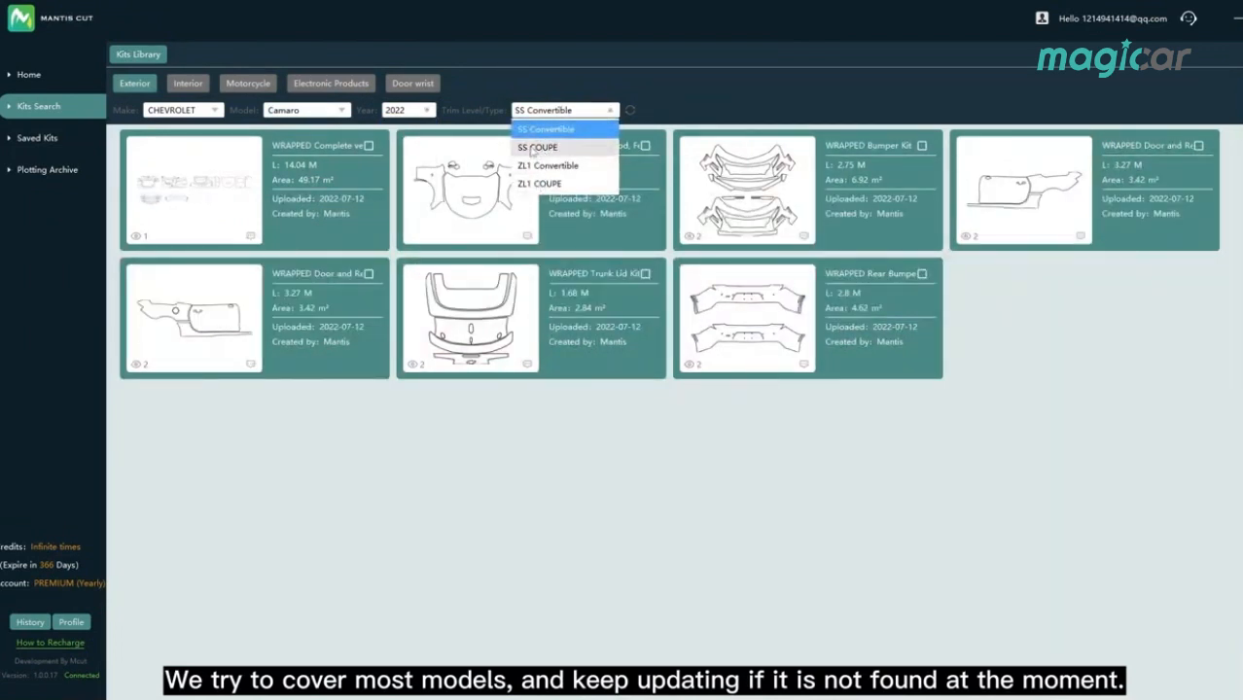
click(591, 109)
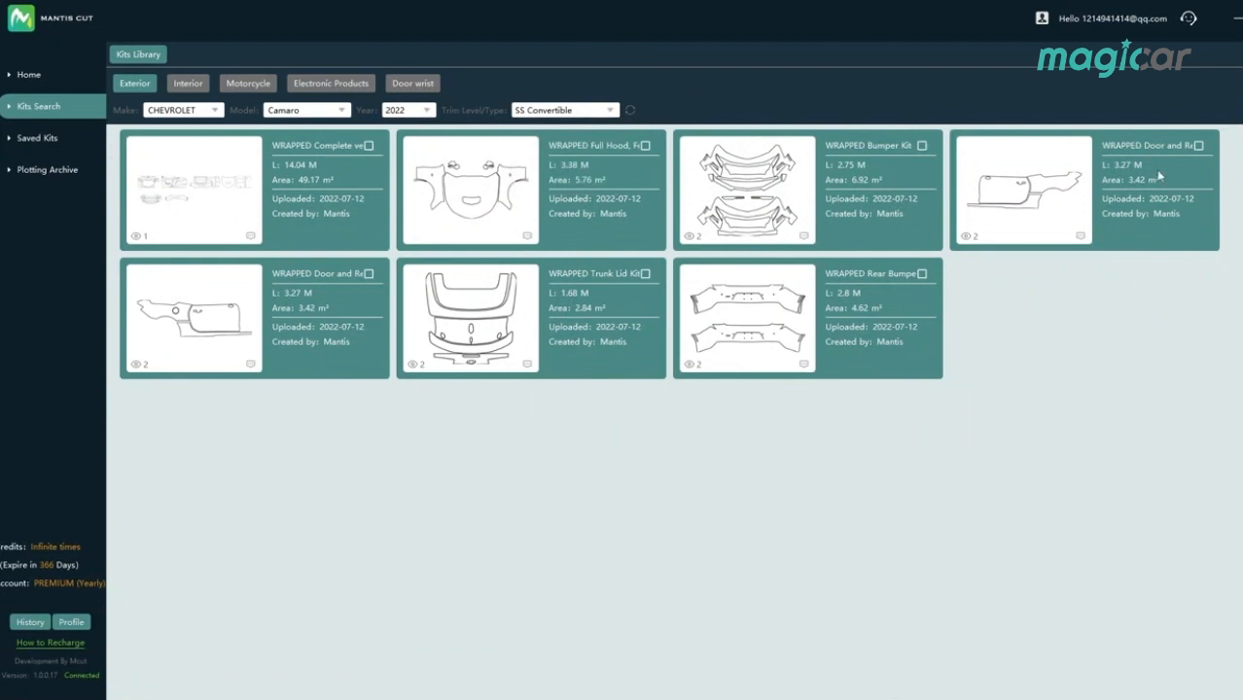
click(219, 195)
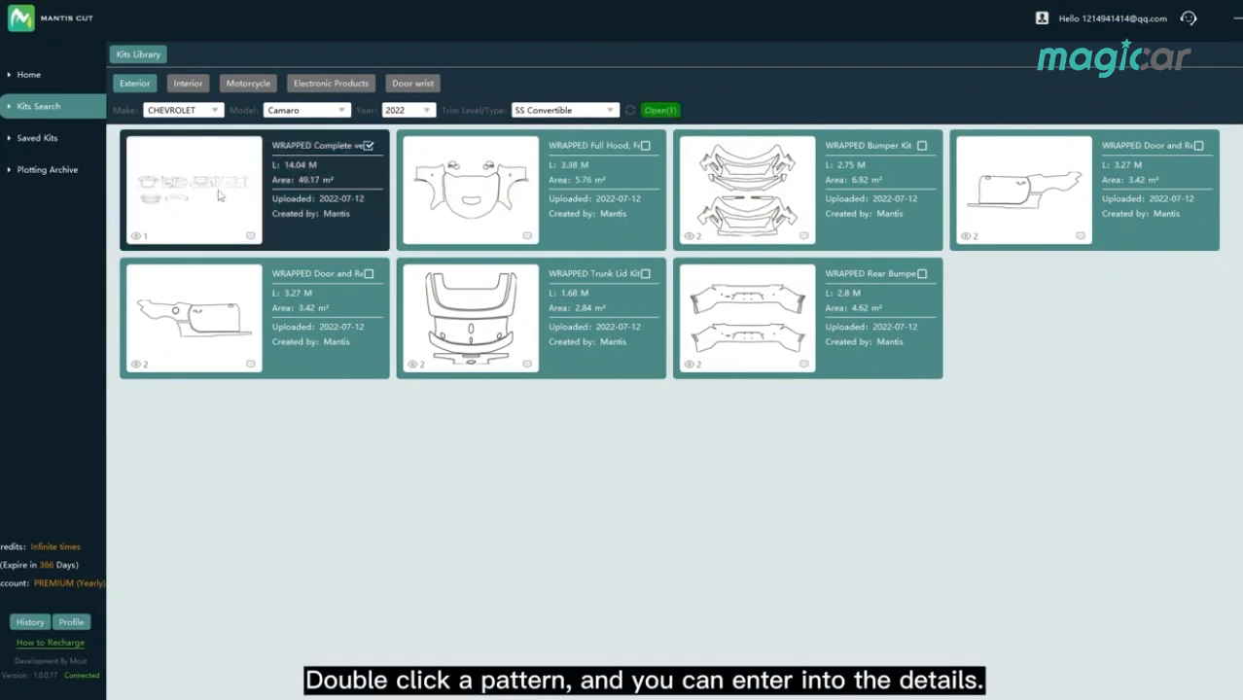
double_click(219, 194)
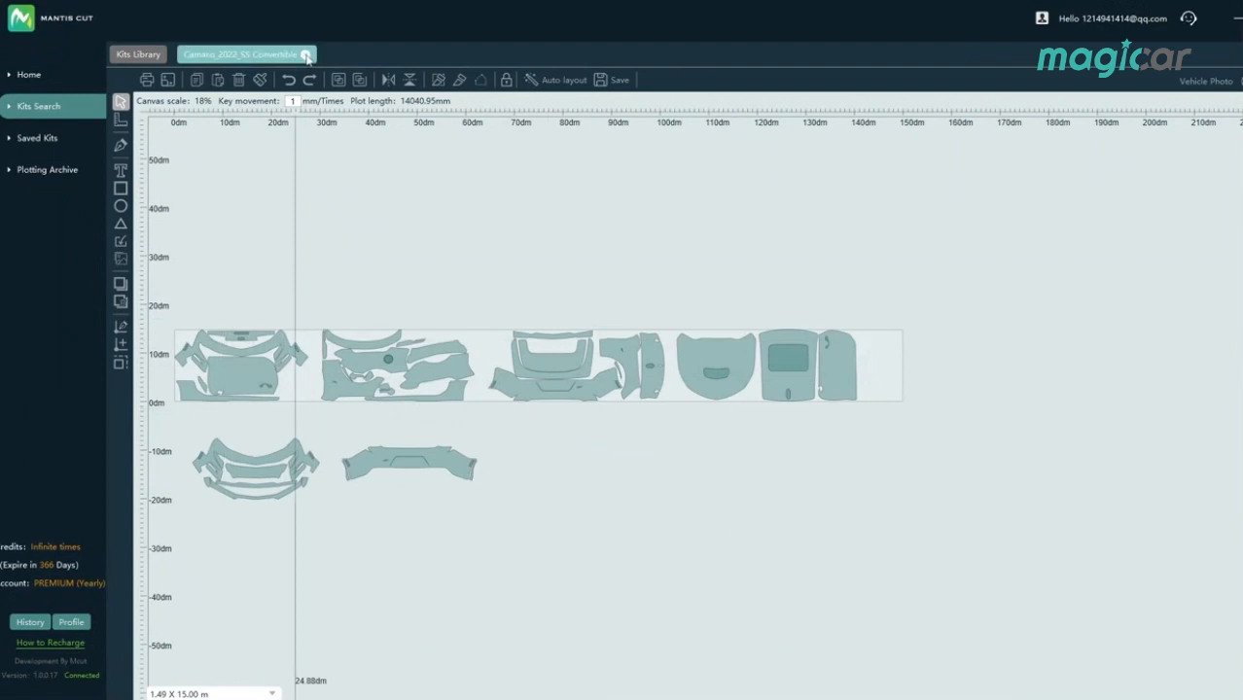
click(305, 54)
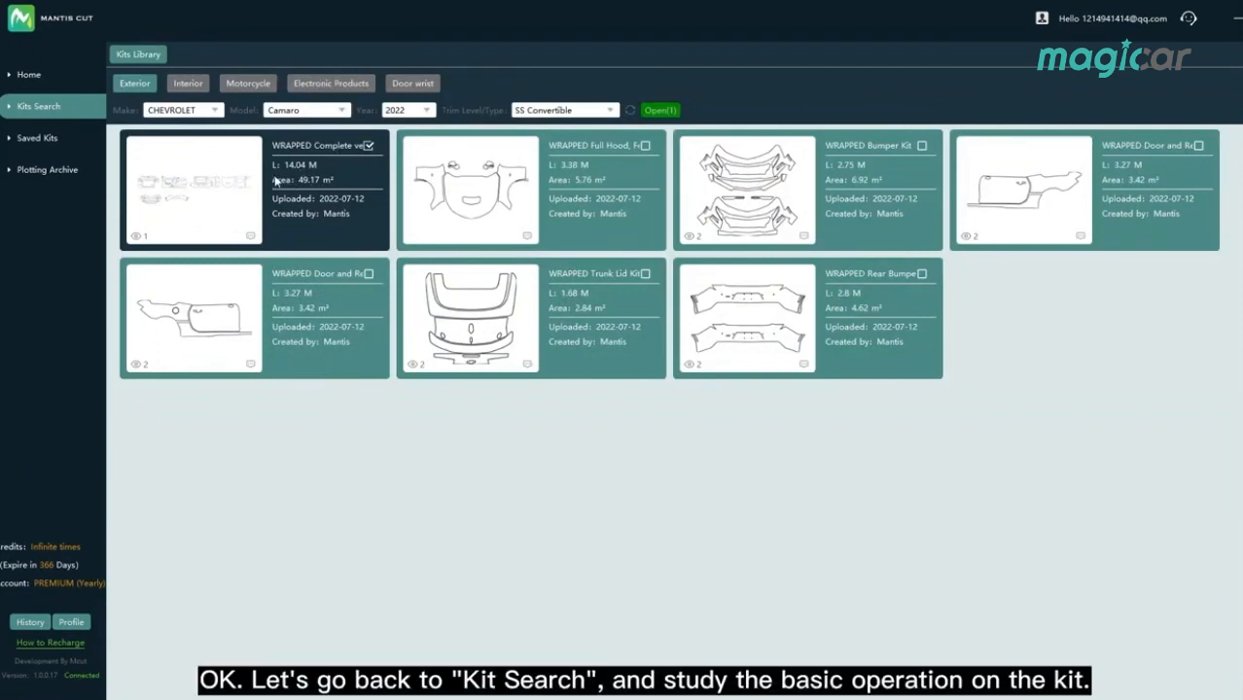
Step: Set the kit search Make to TESLA and Model to Model Y
click(216, 111)
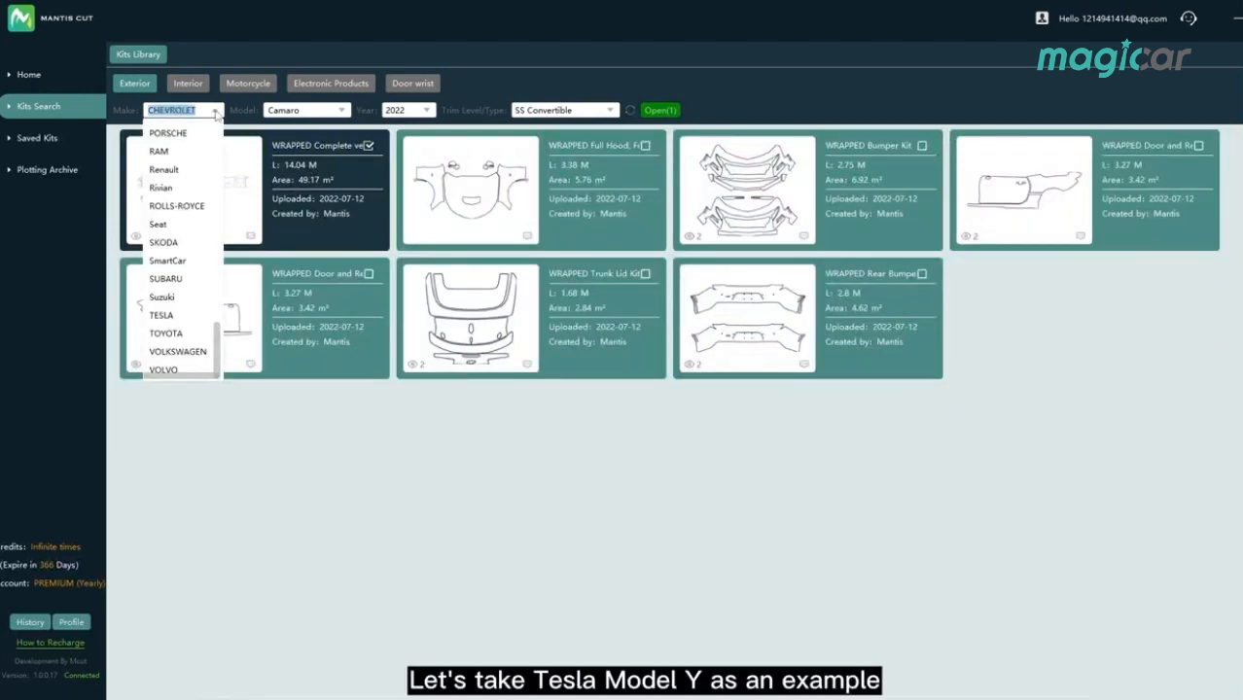
click(162, 315)
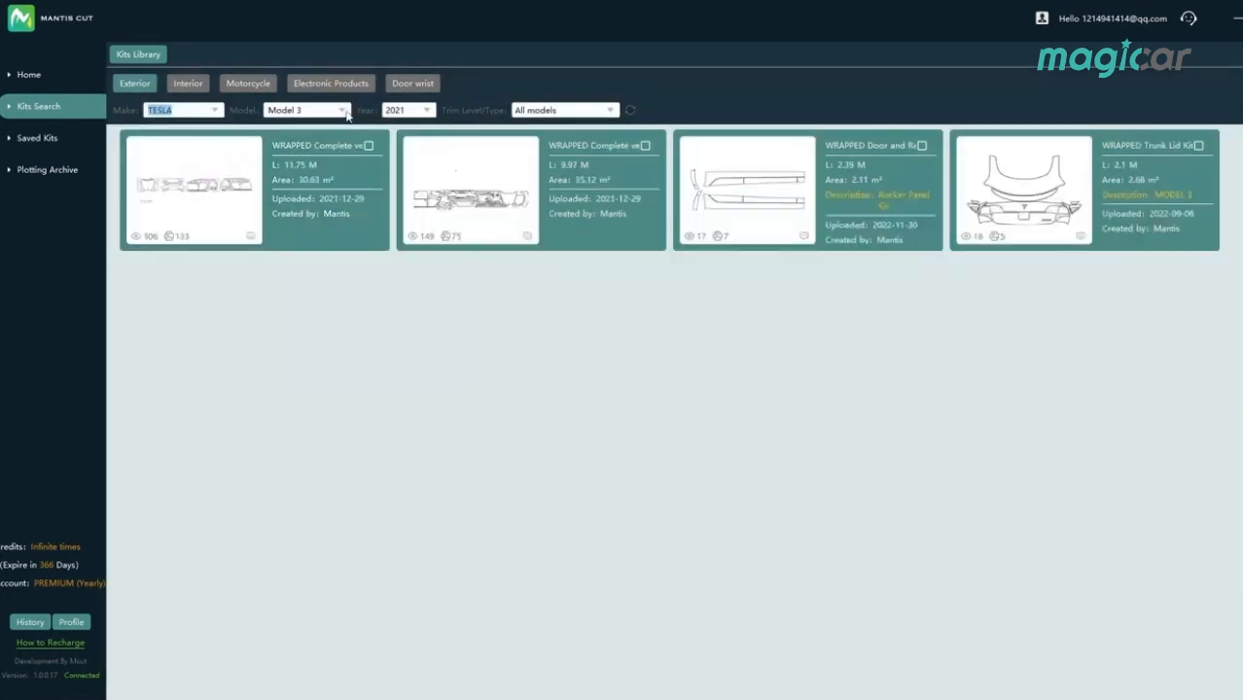
click(346, 114)
click(316, 188)
Step: Keep Year 2021 and trim All models, then open the second Model Y complete kit
click(429, 112)
click(517, 108)
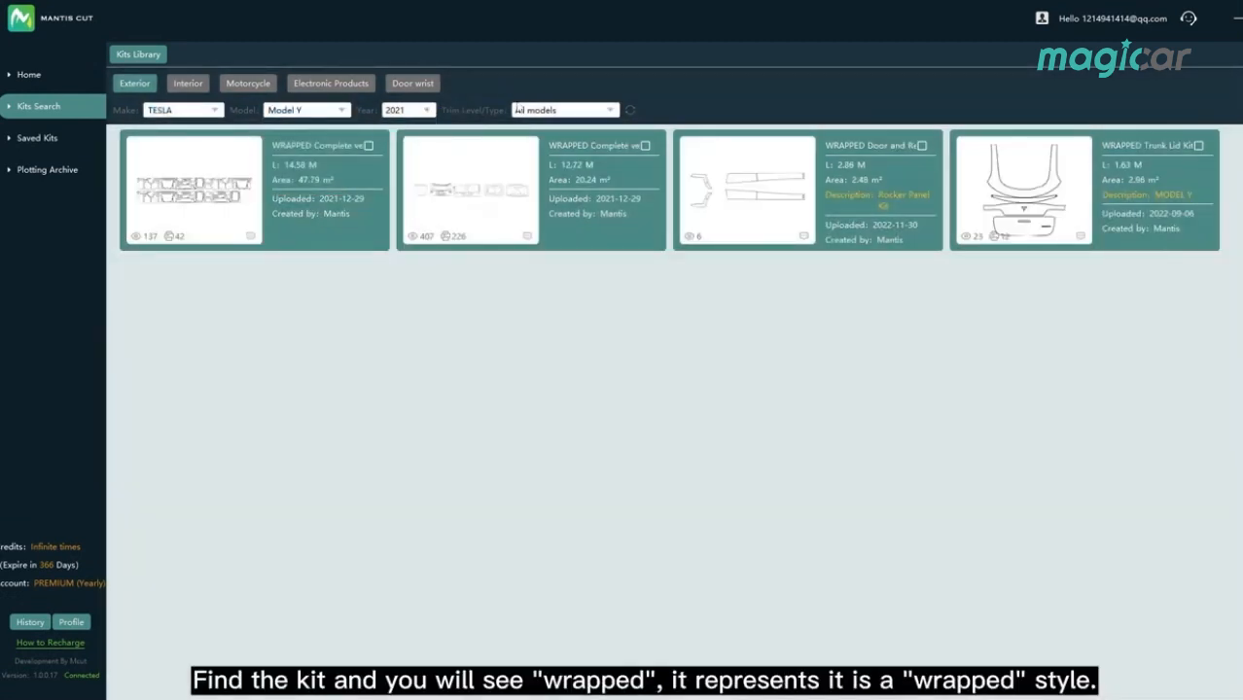
click(607, 112)
click(542, 52)
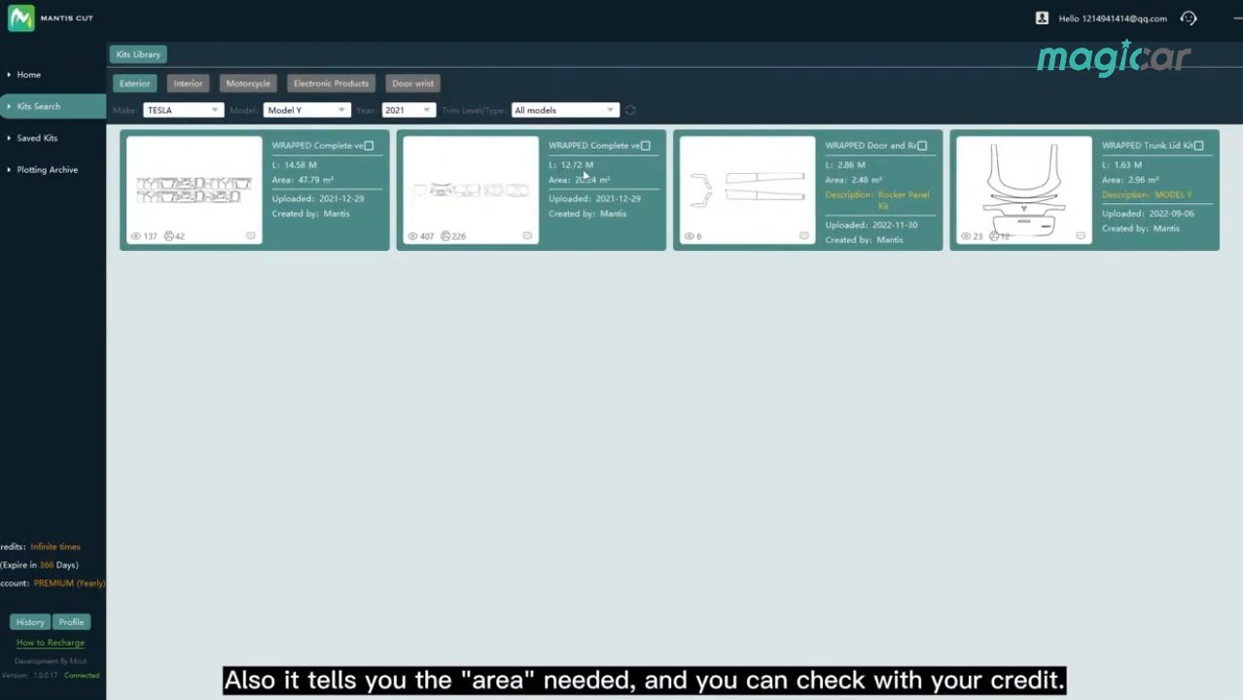
double_click(477, 201)
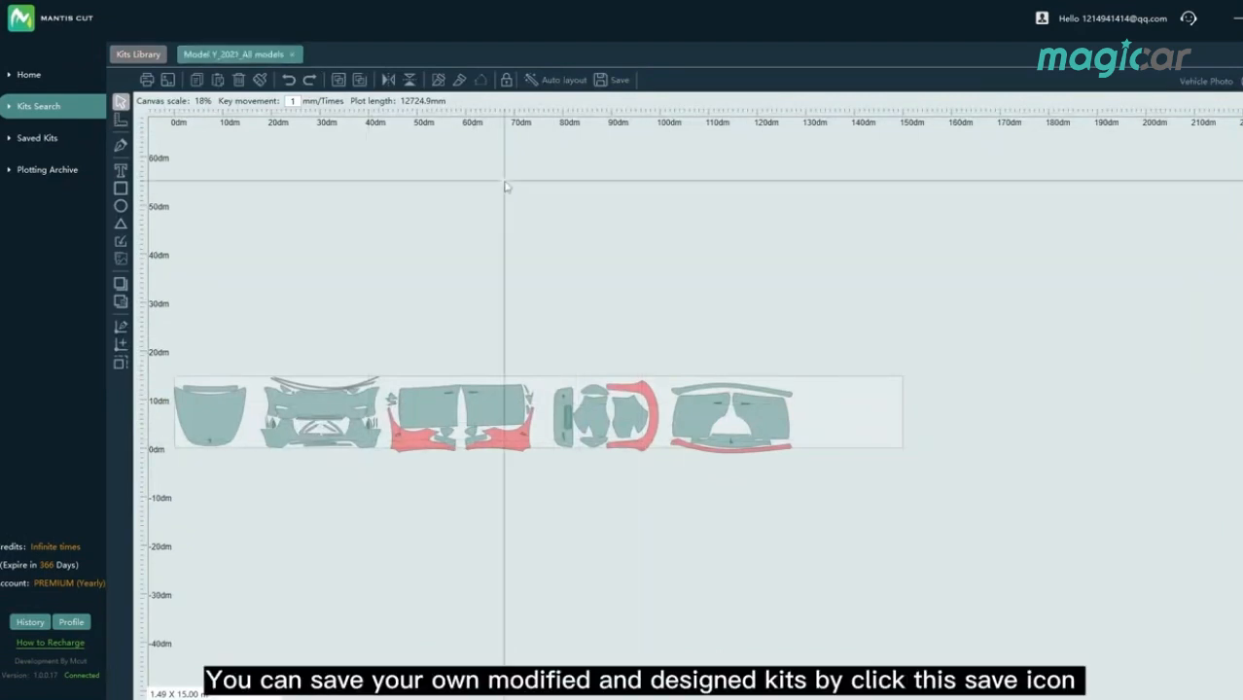
Step: Cancel the Save Pattern form, close the Model Y kit tab, and go to Saved Kits
click(614, 82)
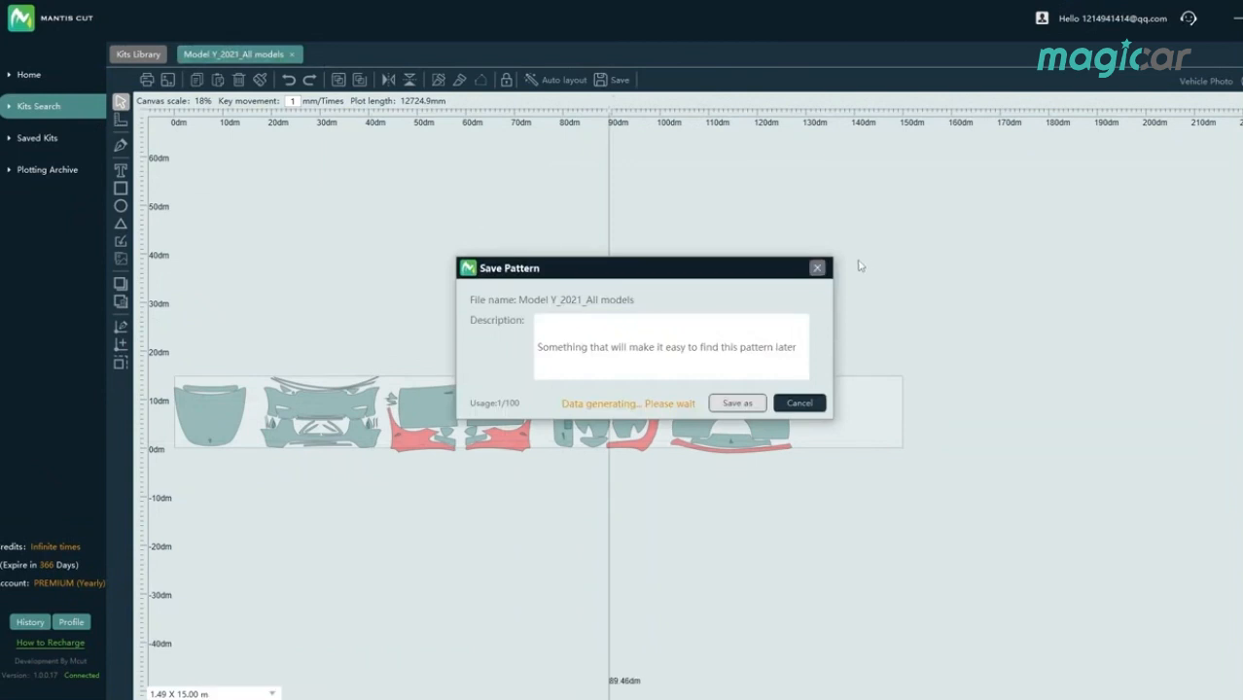
click(817, 267)
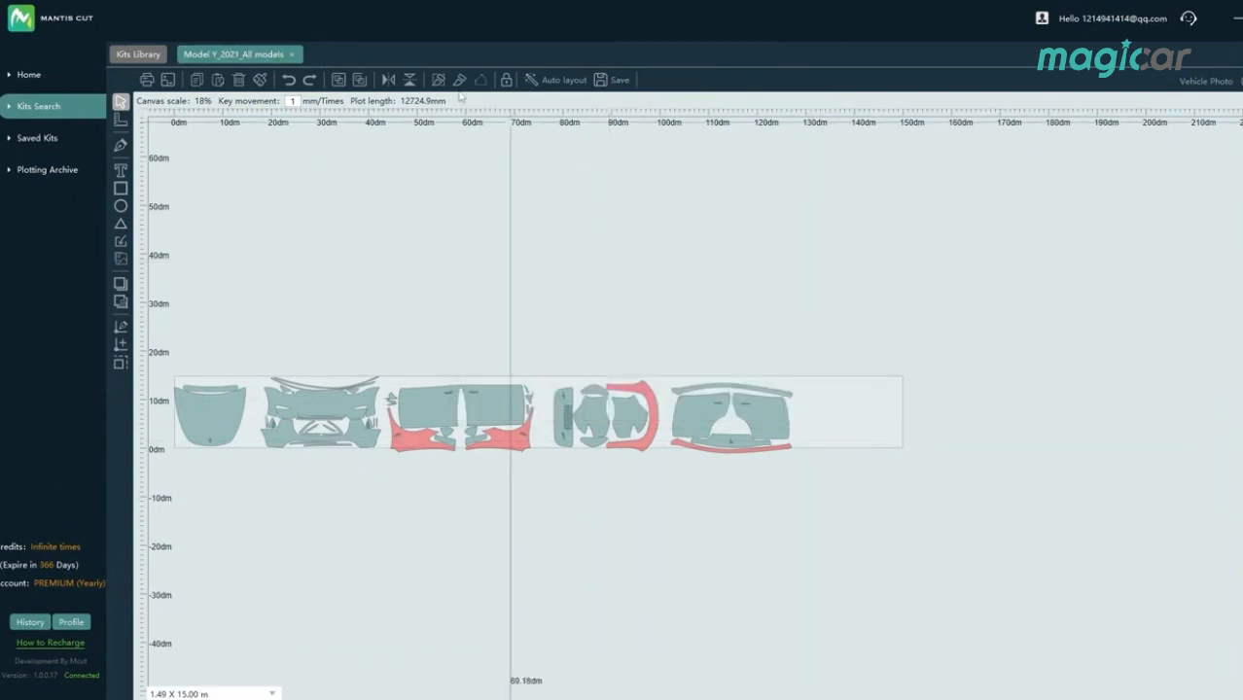
click(292, 55)
click(17, 144)
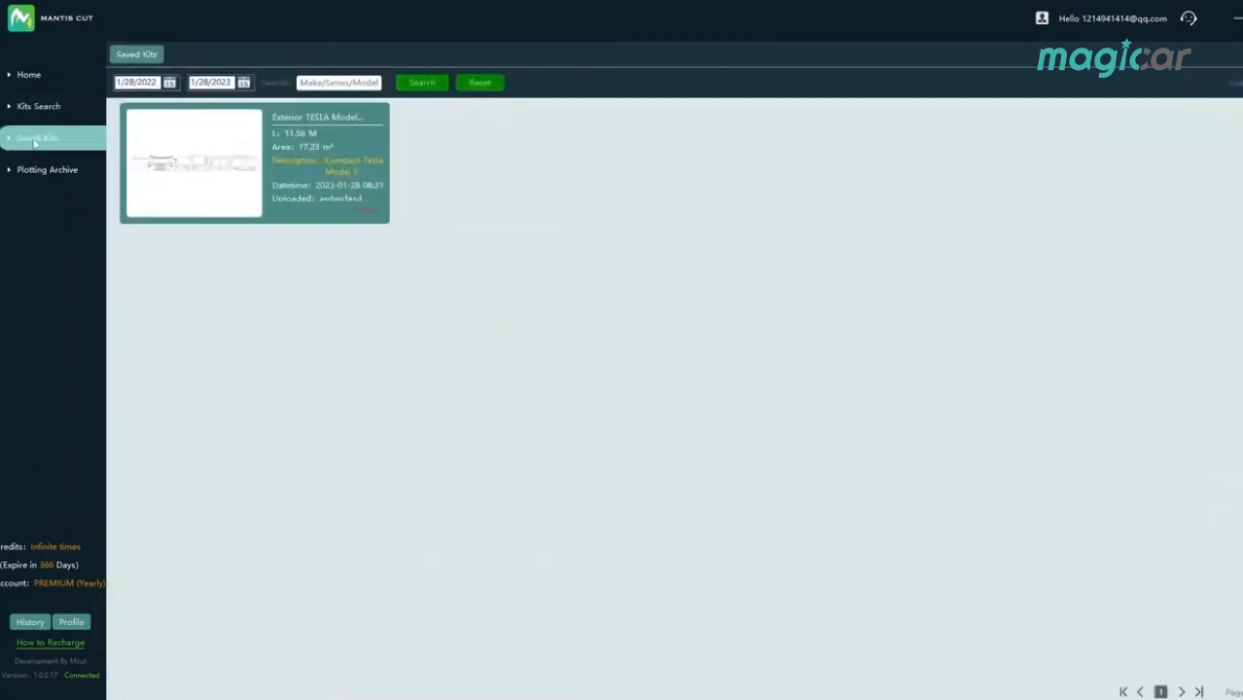
click(433, 86)
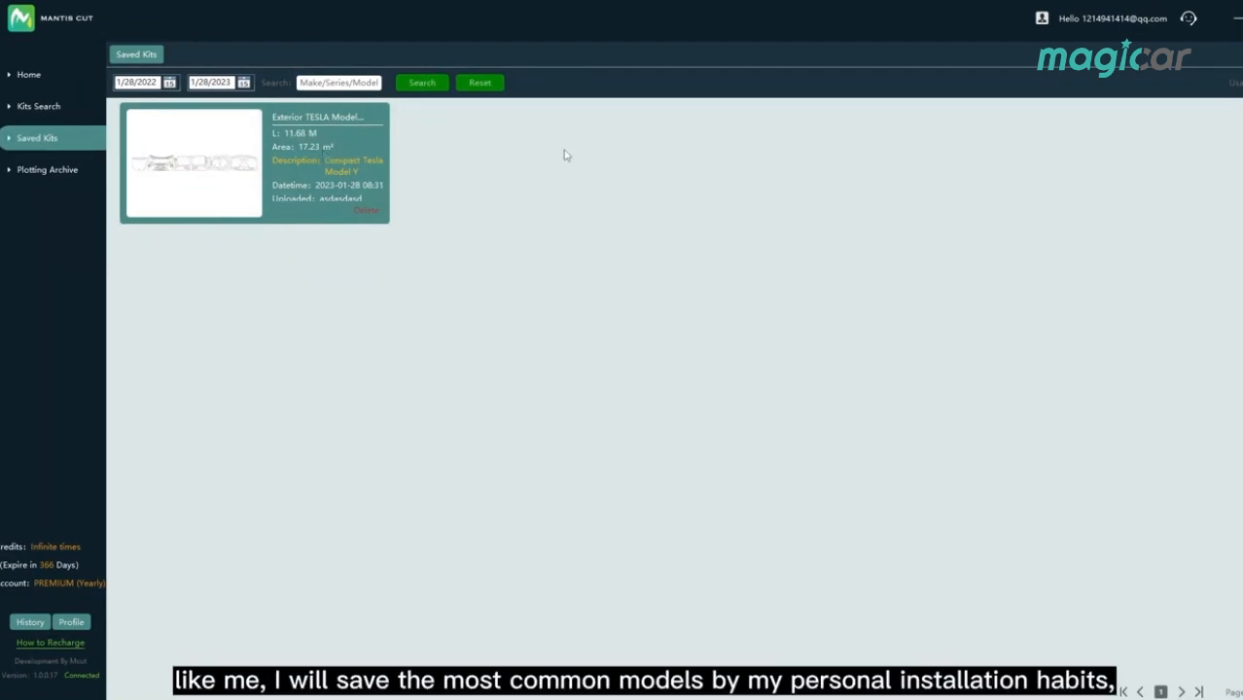
click(222, 167)
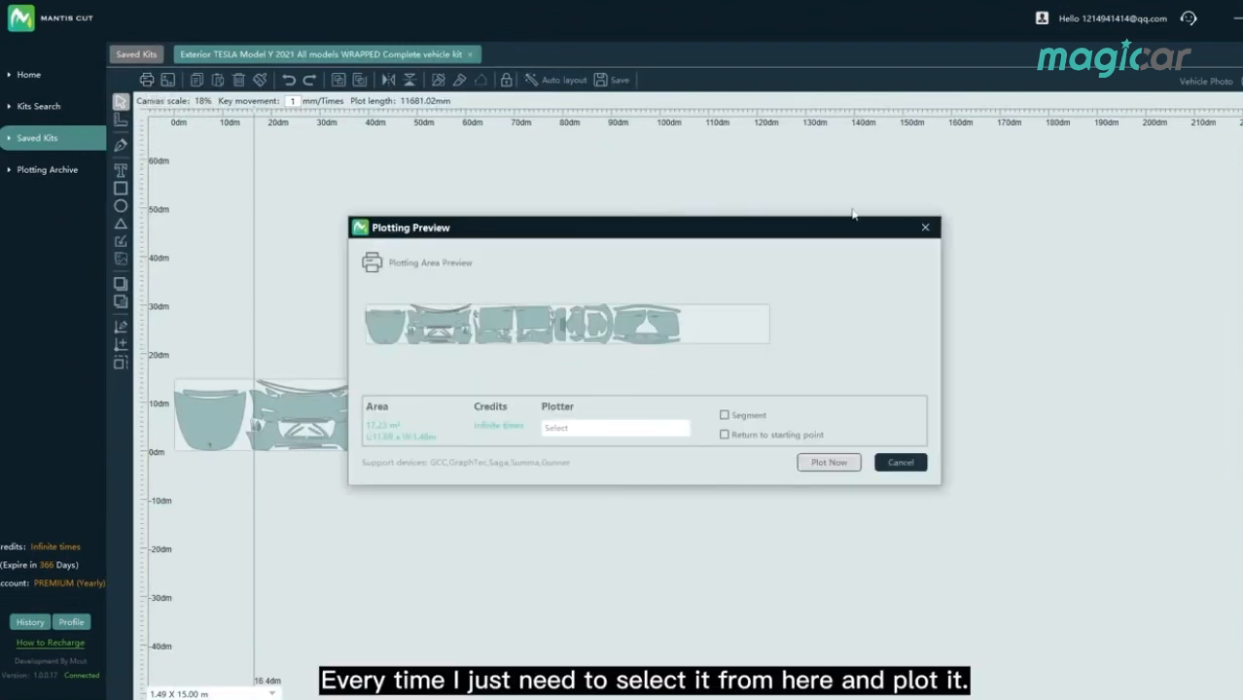
click(926, 228)
click(468, 55)
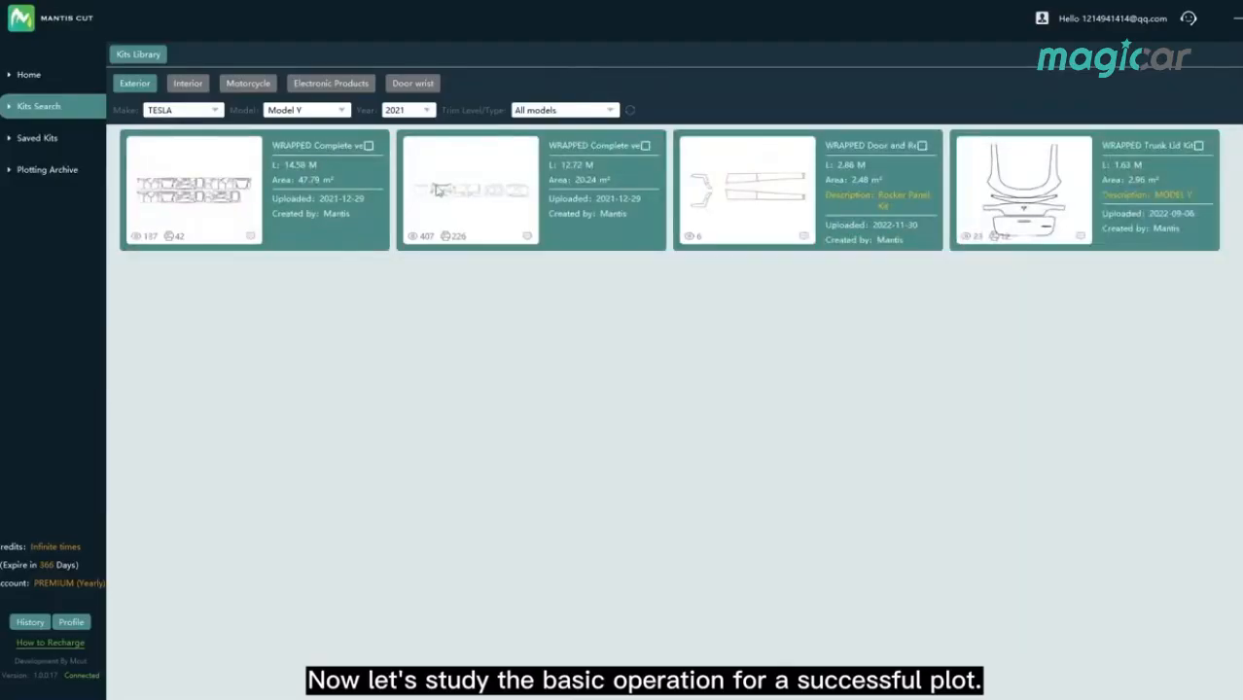
Step: Tick the second WRAPPED Complete vehicle kit card for the 2021 Model Y
click(438, 190)
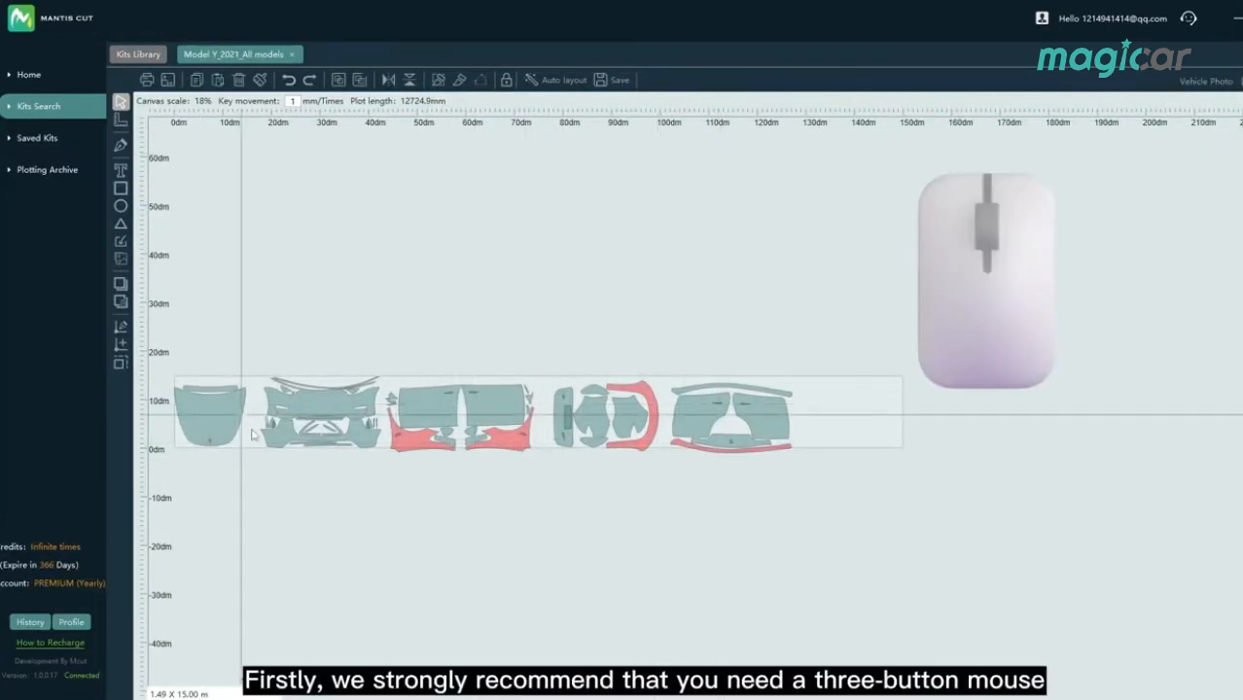
middle_drag(270, 475, 461, 463)
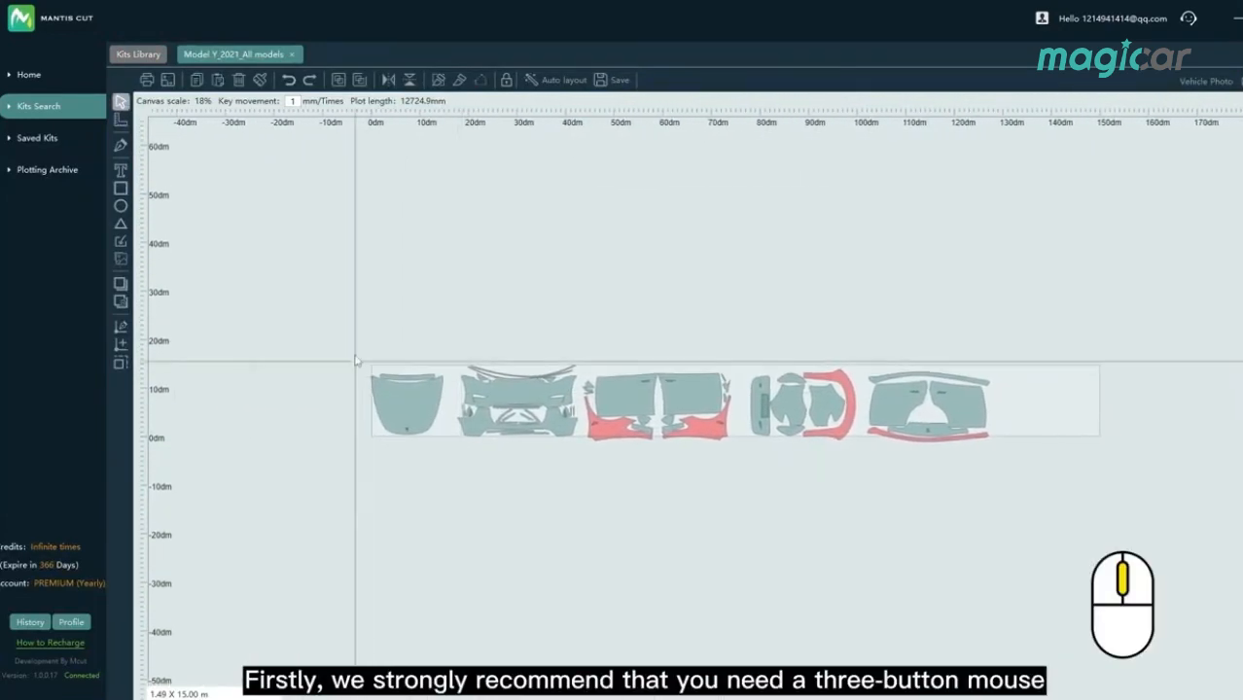
scroll(477, 384, up, 6)
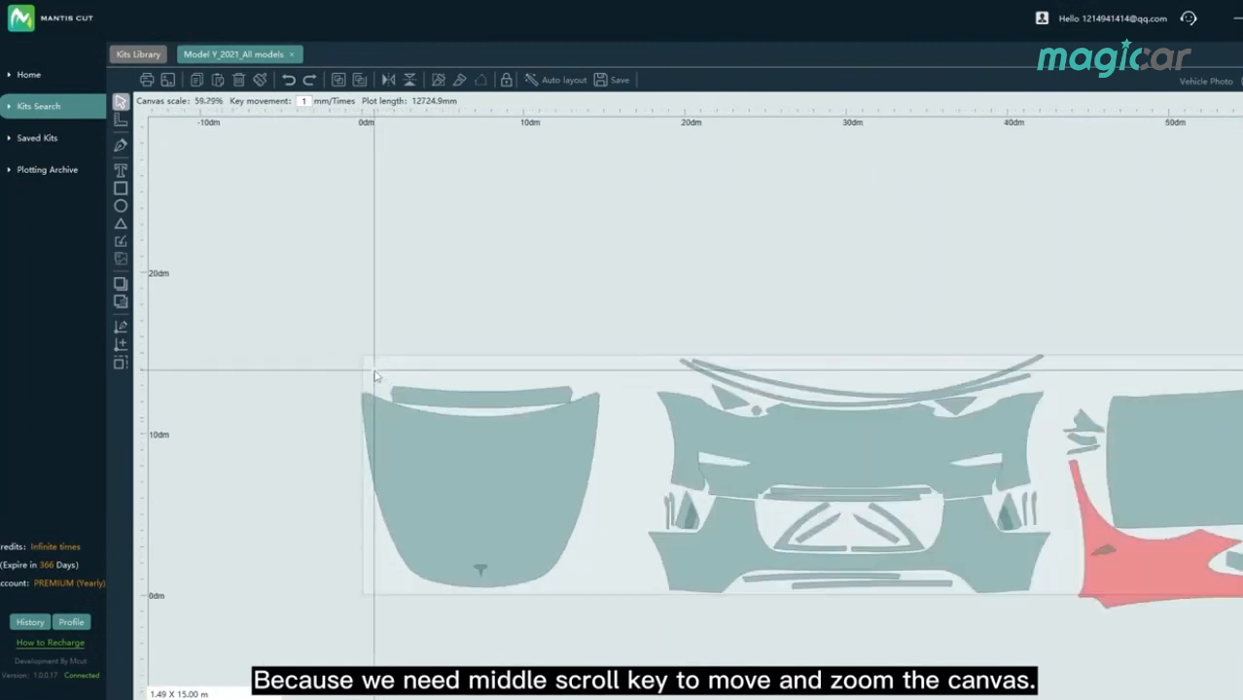
middle_drag(349, 369, 272, 347)
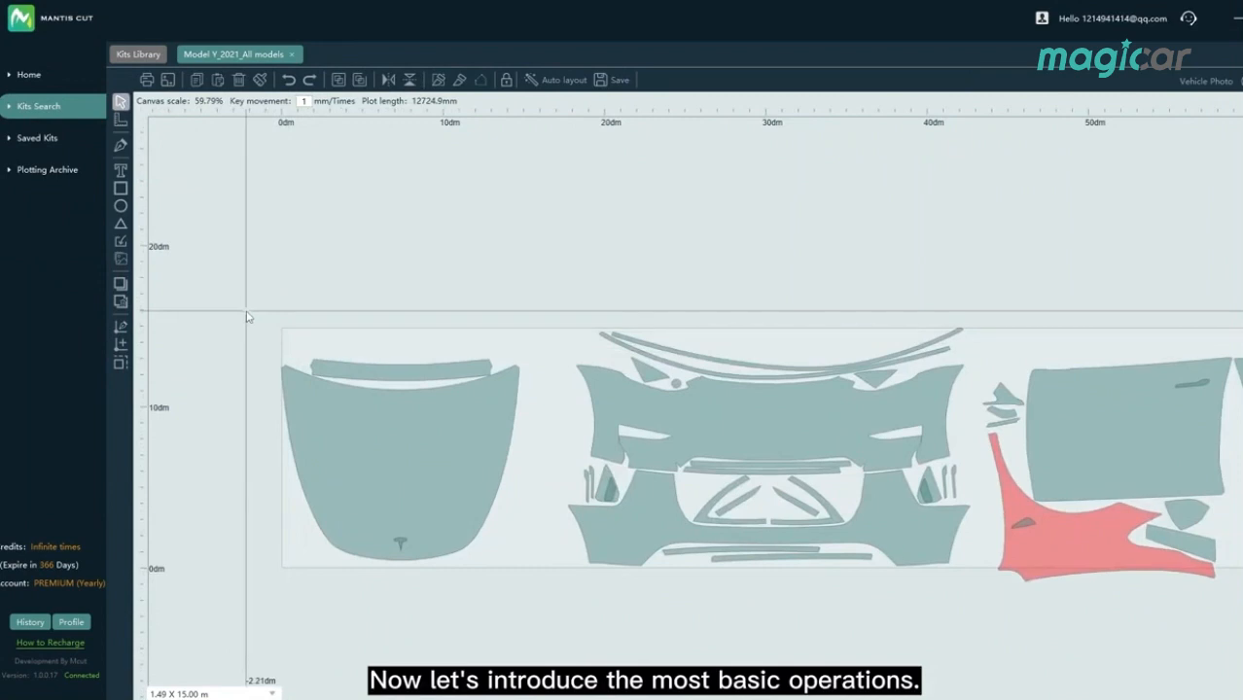
middle_drag(410, 397, 397, 374)
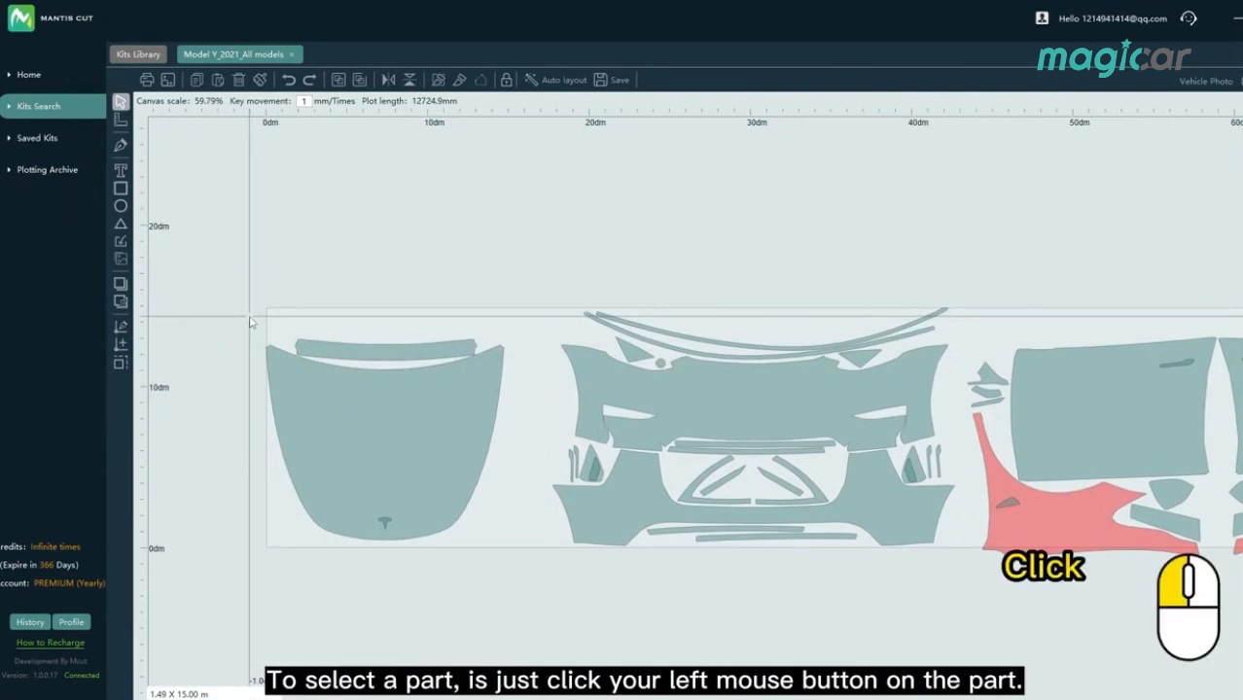
click(393, 419)
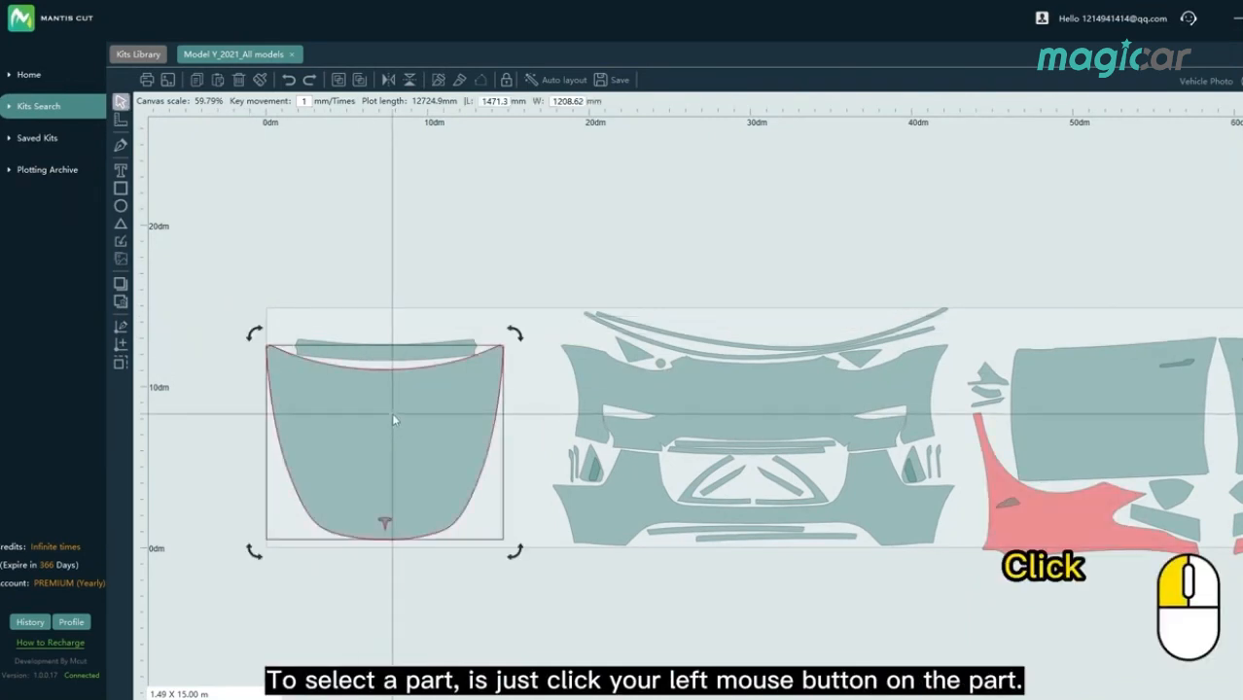
click(754, 394)
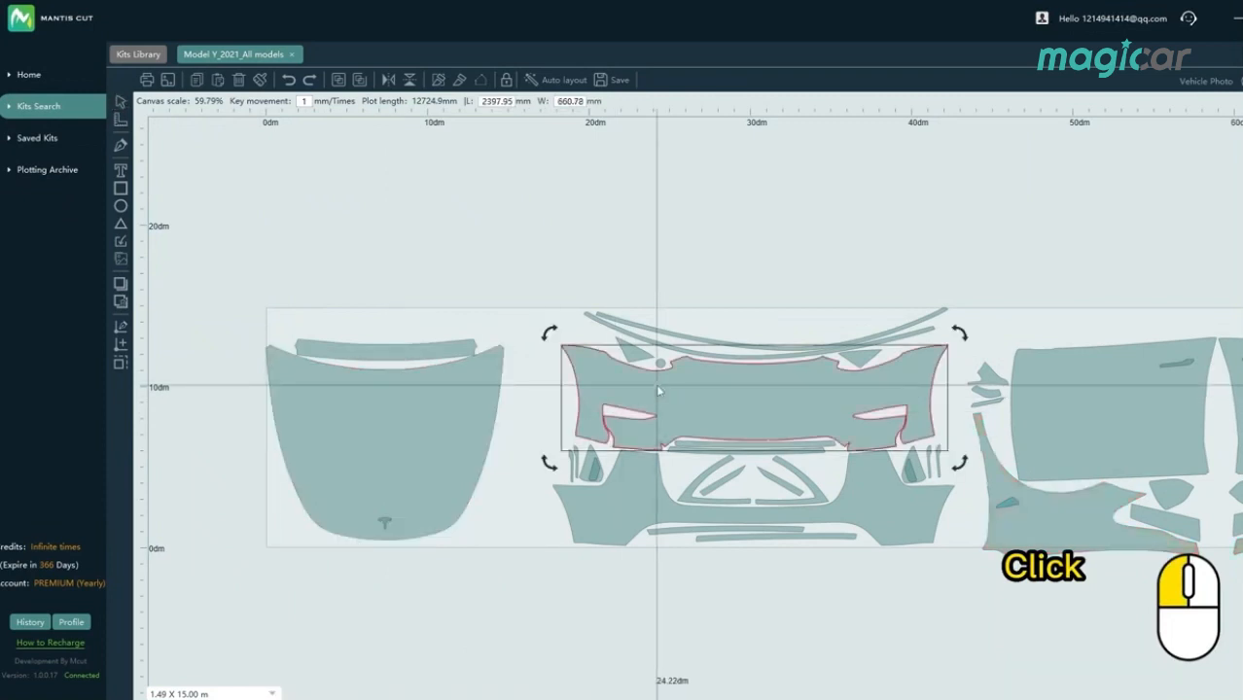
click(1059, 391)
click(426, 398)
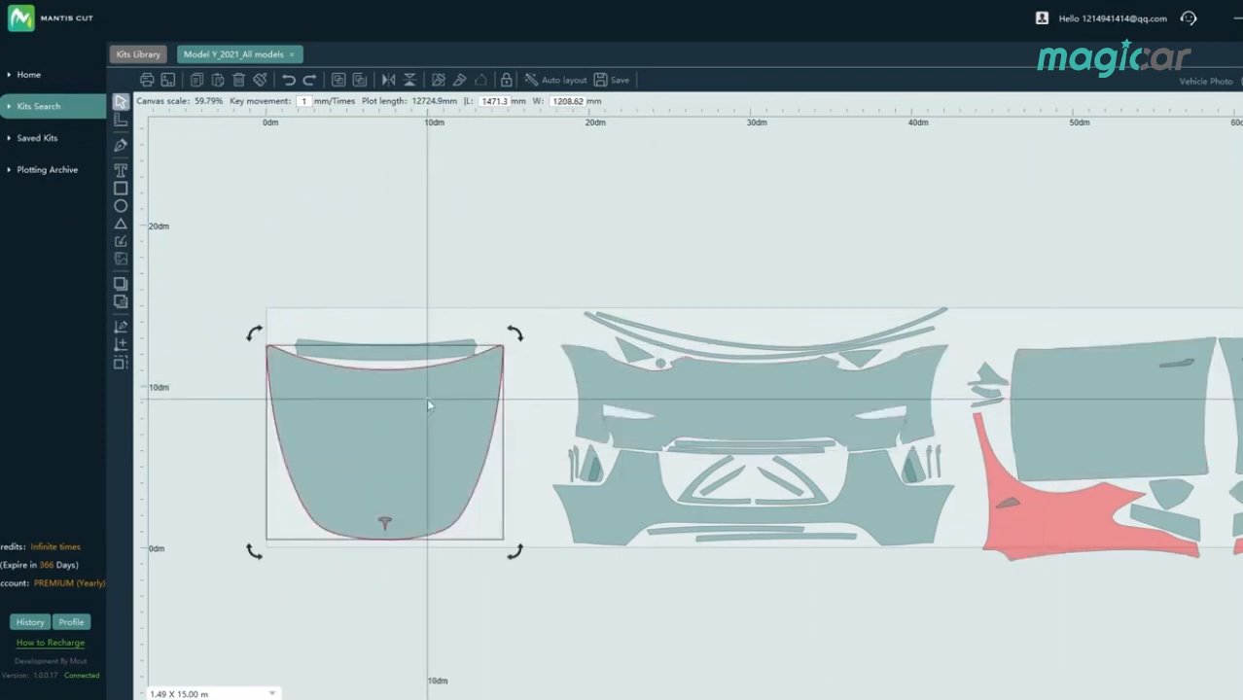
scroll(604, 406, down, 2)
click(684, 409)
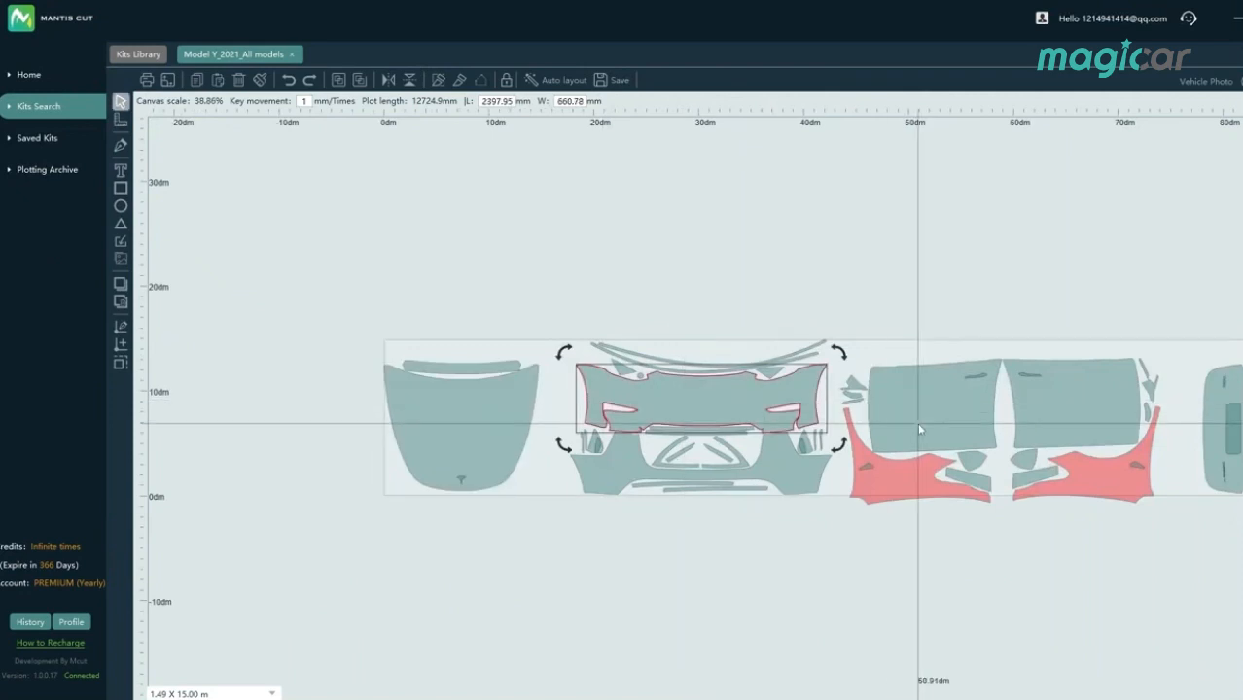
click(917, 423)
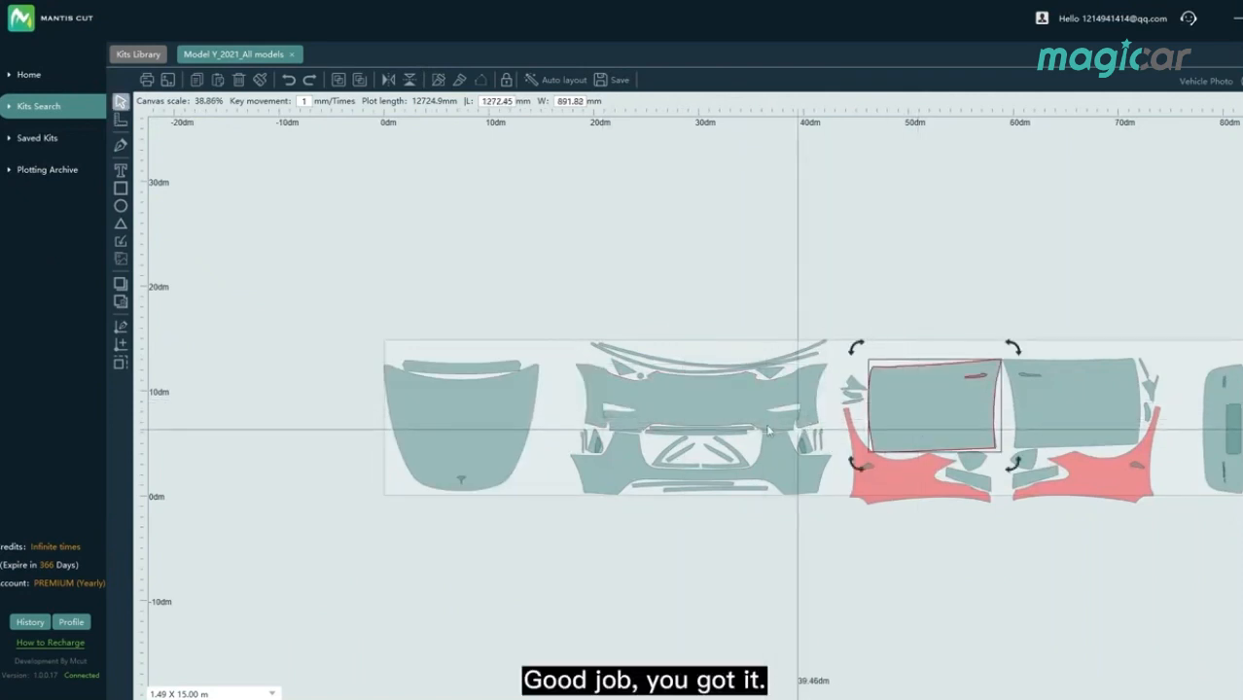
drag(356, 322, 552, 505)
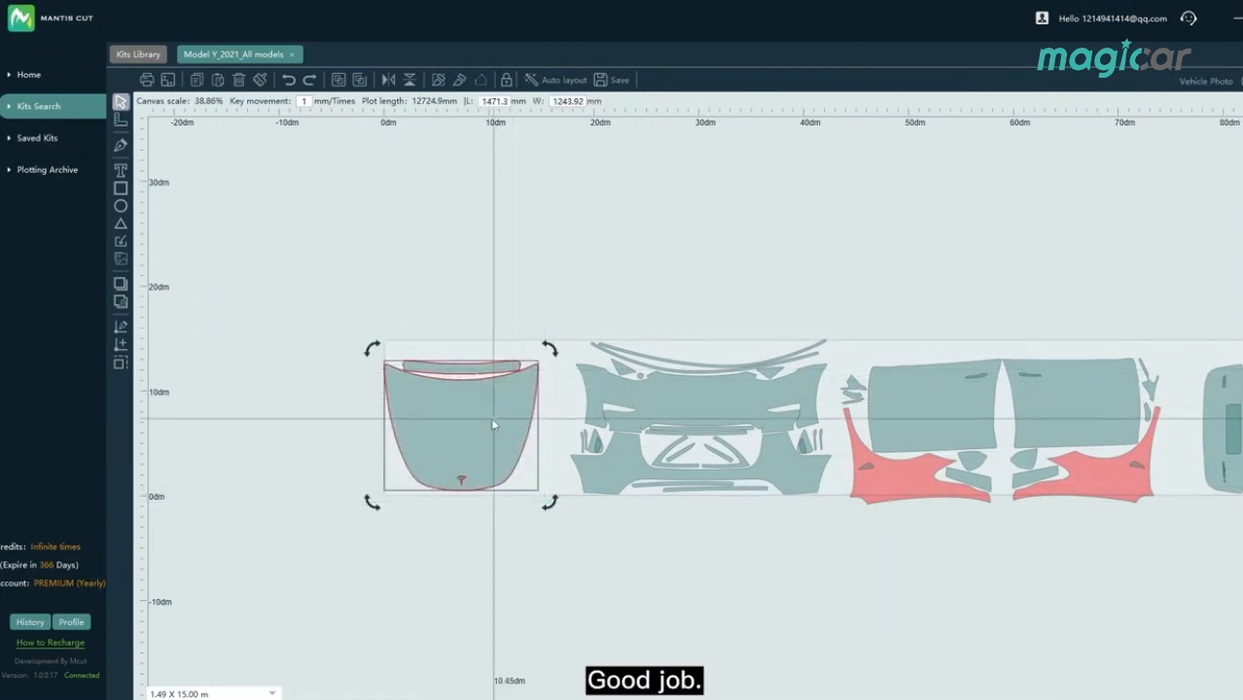
drag(564, 326, 835, 558)
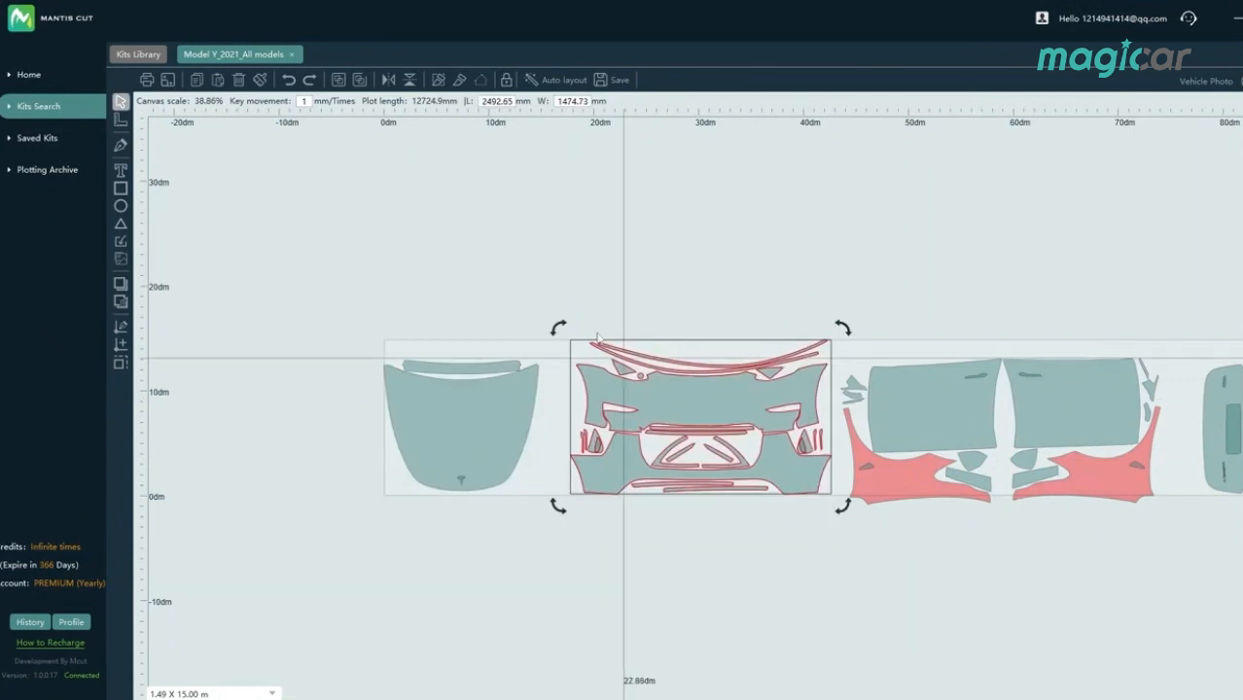
click(541, 283)
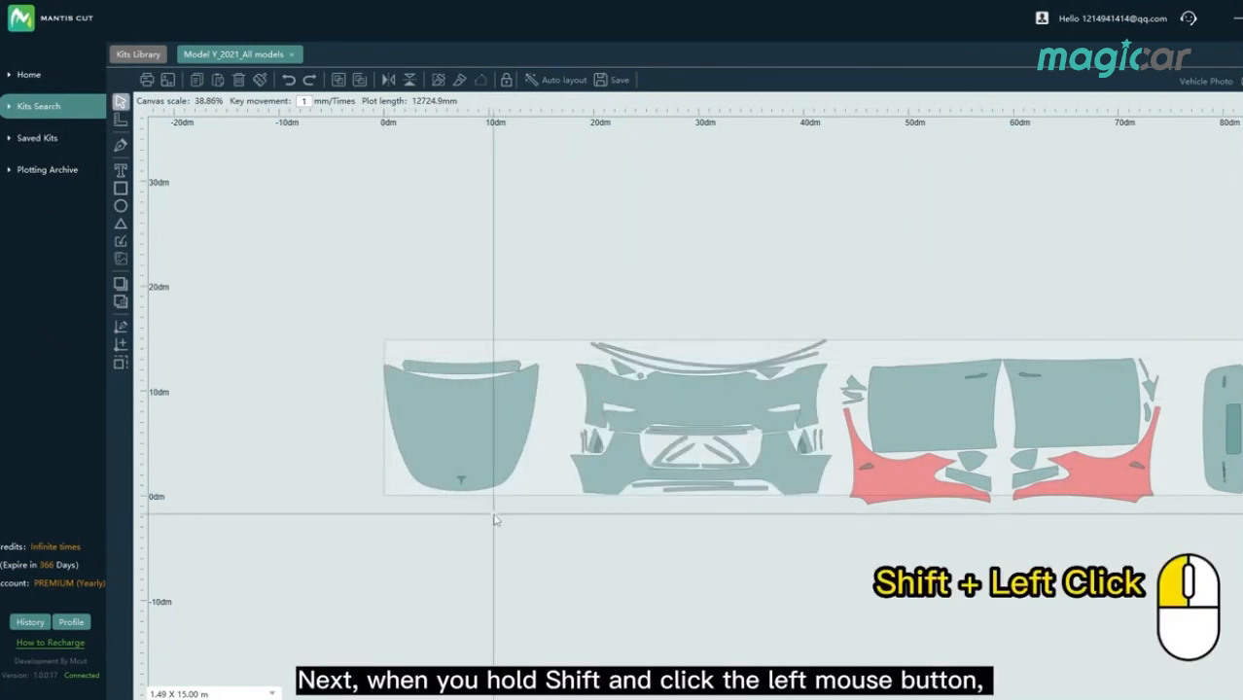
shift+click(443, 416)
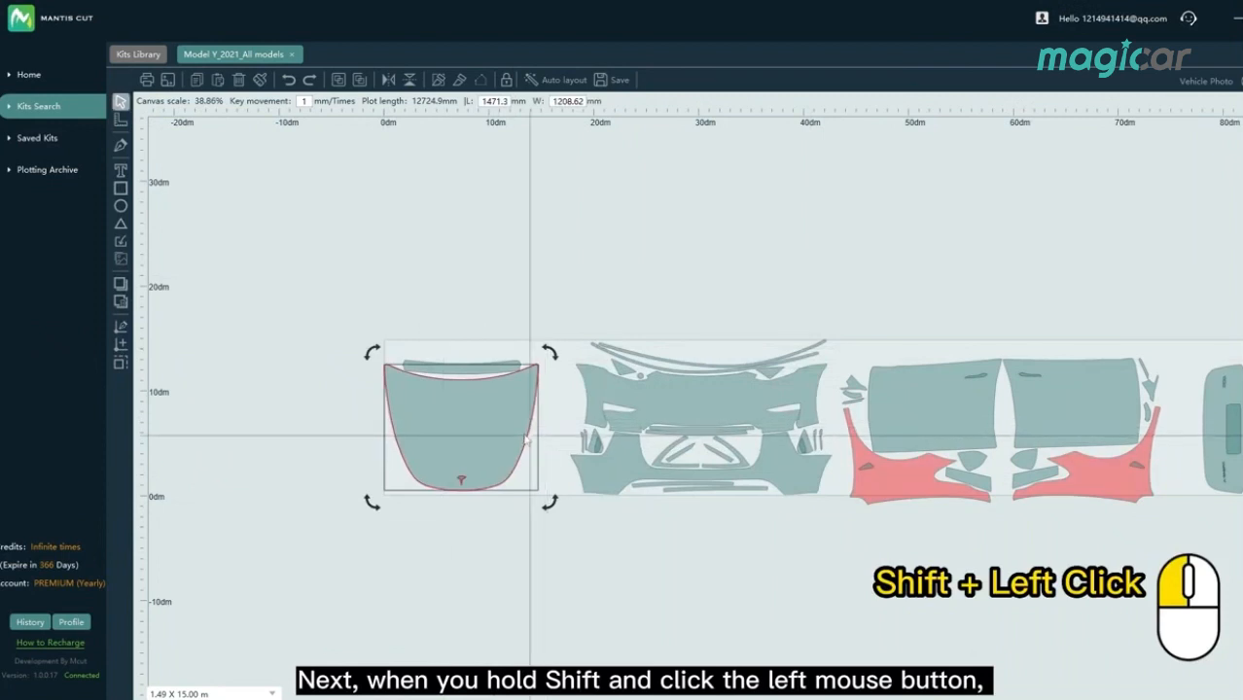
shift+click(697, 398)
shift+click(897, 397)
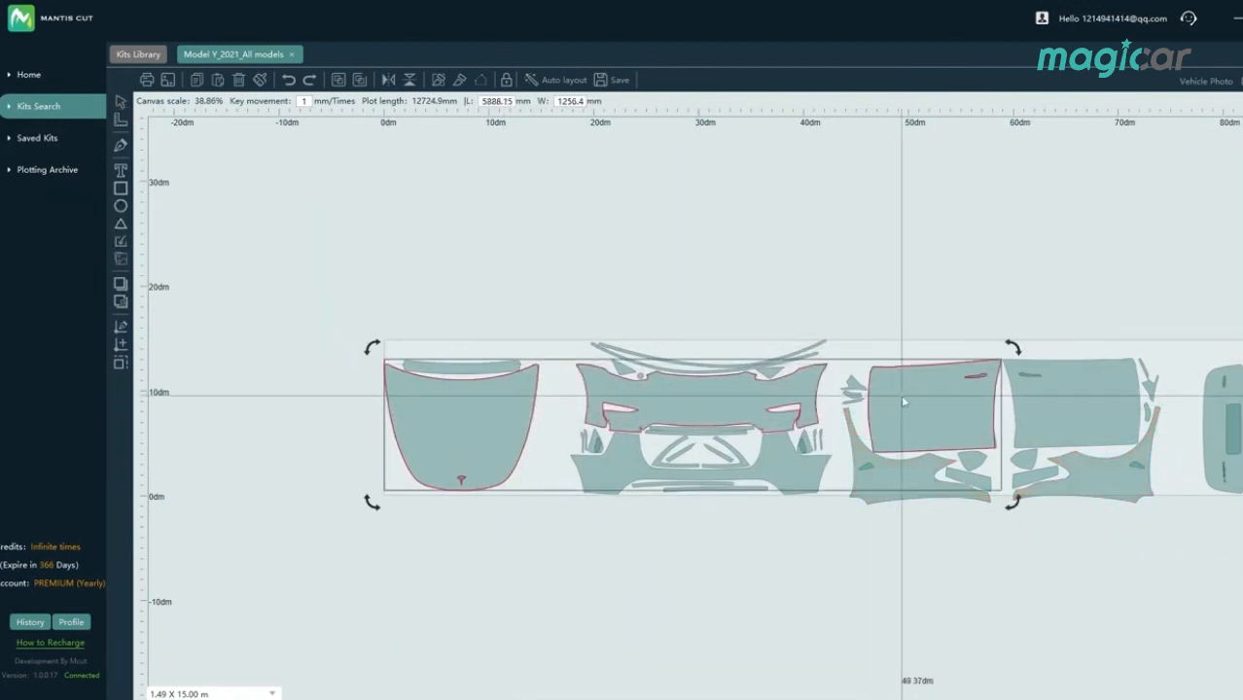
shift+click(1072, 416)
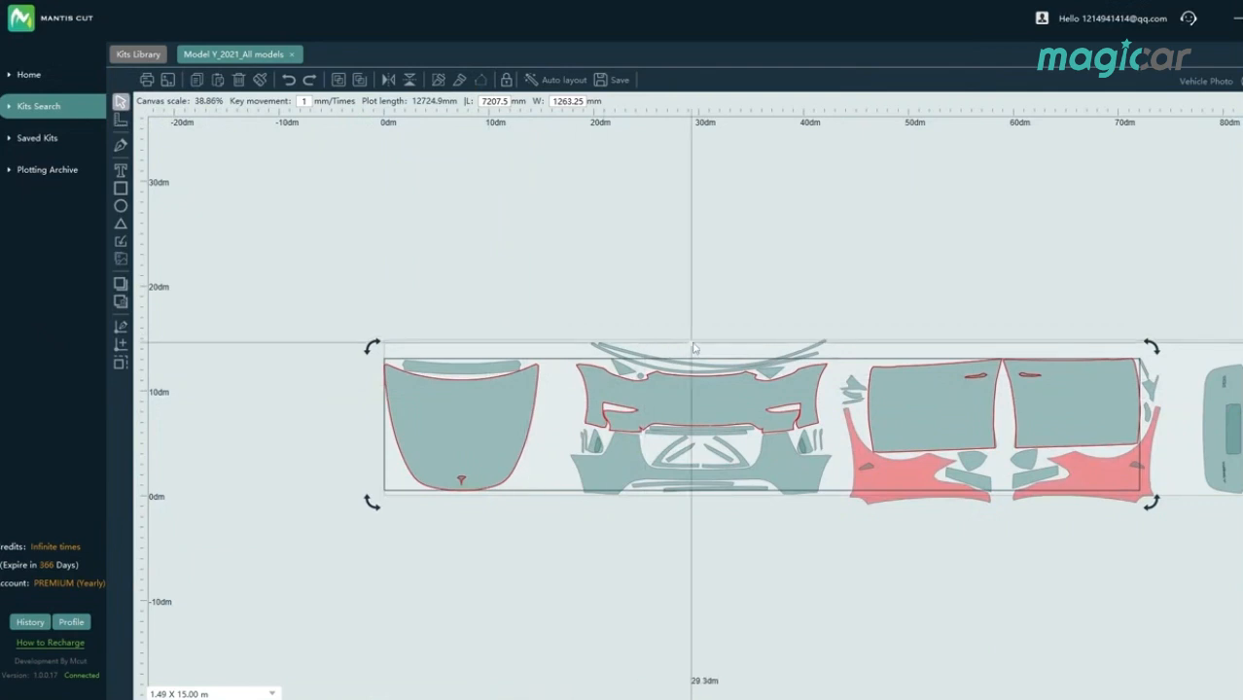
click(617, 340)
click(502, 405)
shift+click(620, 465)
shift+click(888, 443)
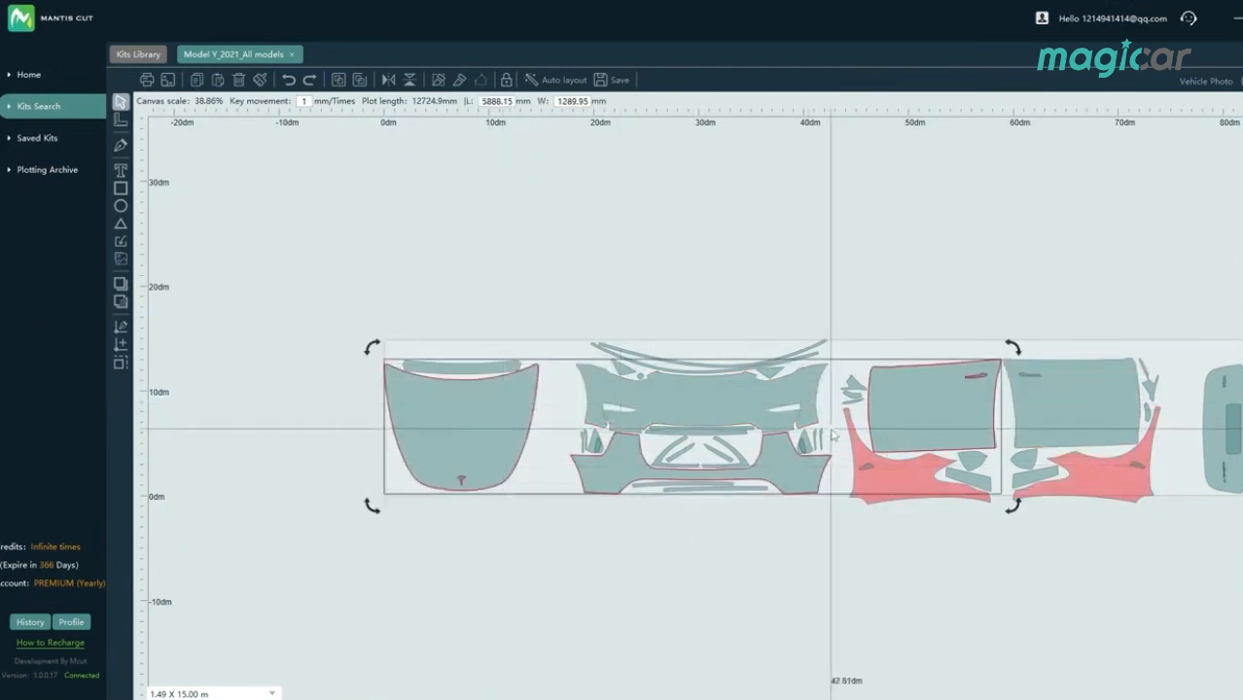
click(353, 439)
click(460, 416)
mouse_move(461, 413)
mouse_down()
mouse_move(461, 279)
mouse_move(466, 436)
mouse_up()
ctrl+click(703, 410)
ctrl+click(934, 407)
ctrl+click(1053, 404)
drag(925, 407, 918, 267)
drag(556, 326, 856, 383)
drag(769, 365, 755, 207)
key(ctrl+z)
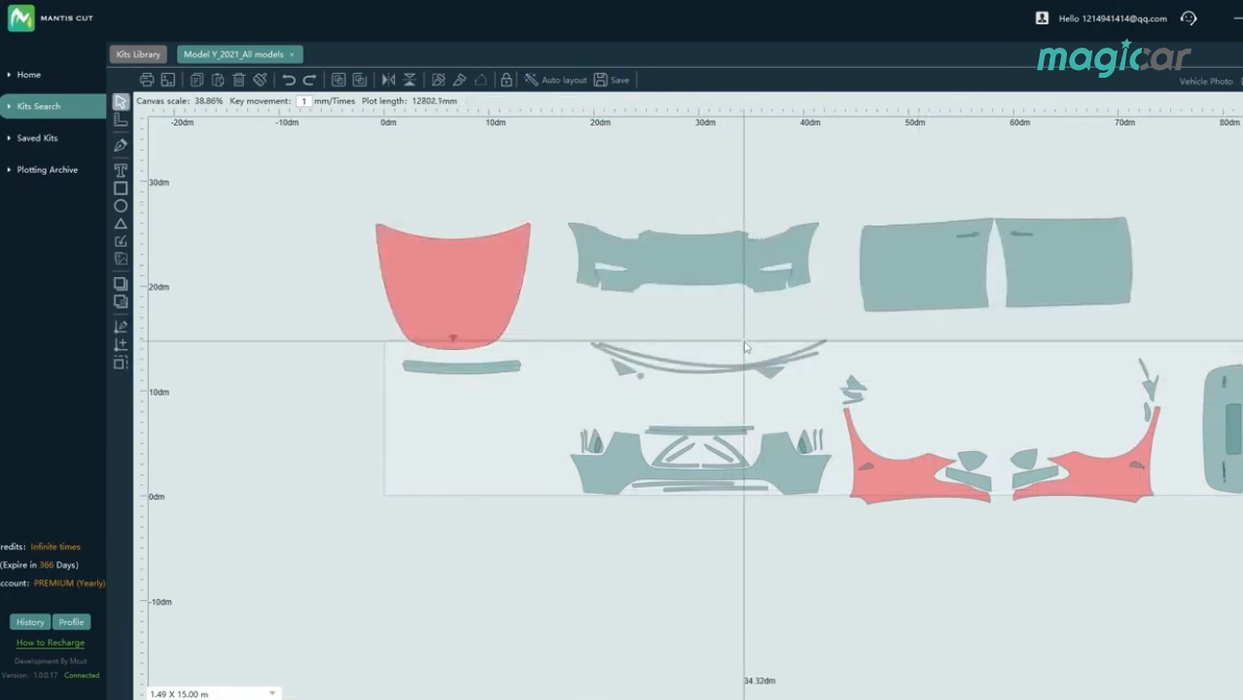
key(ctrl+z)
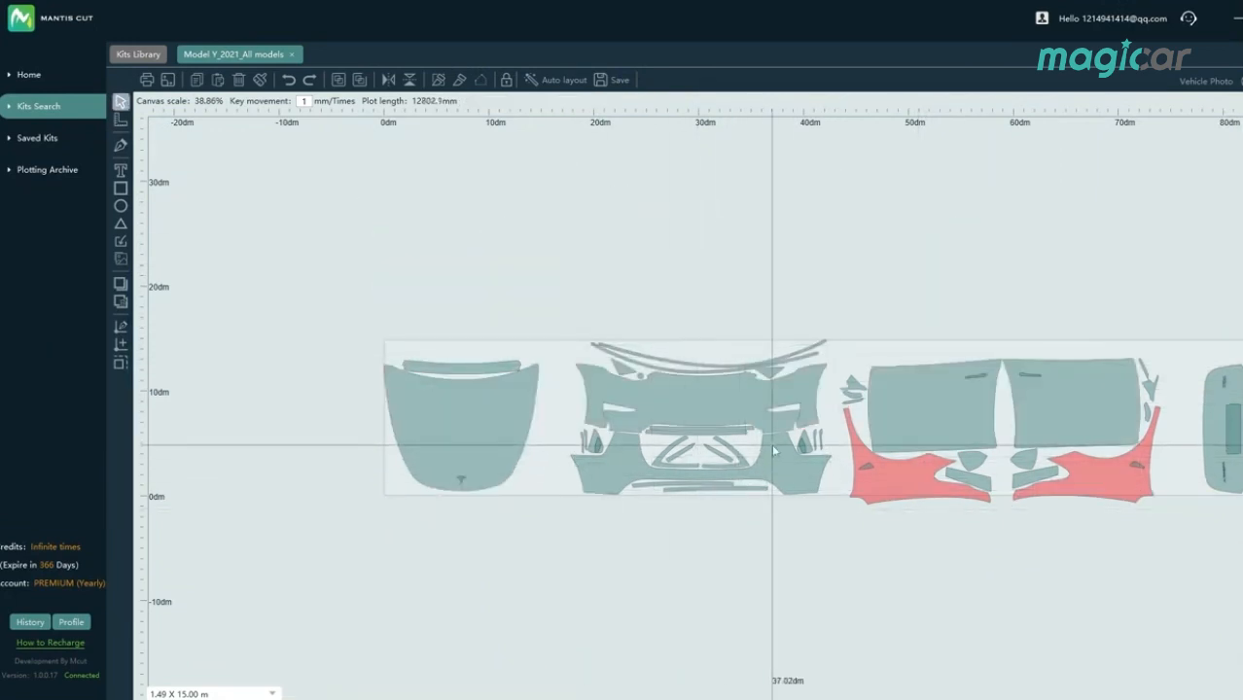
Step: Zoom and pan across the Model Y door panel pieces, then fit the whole kit in view
scroll(729, 433, up, 8)
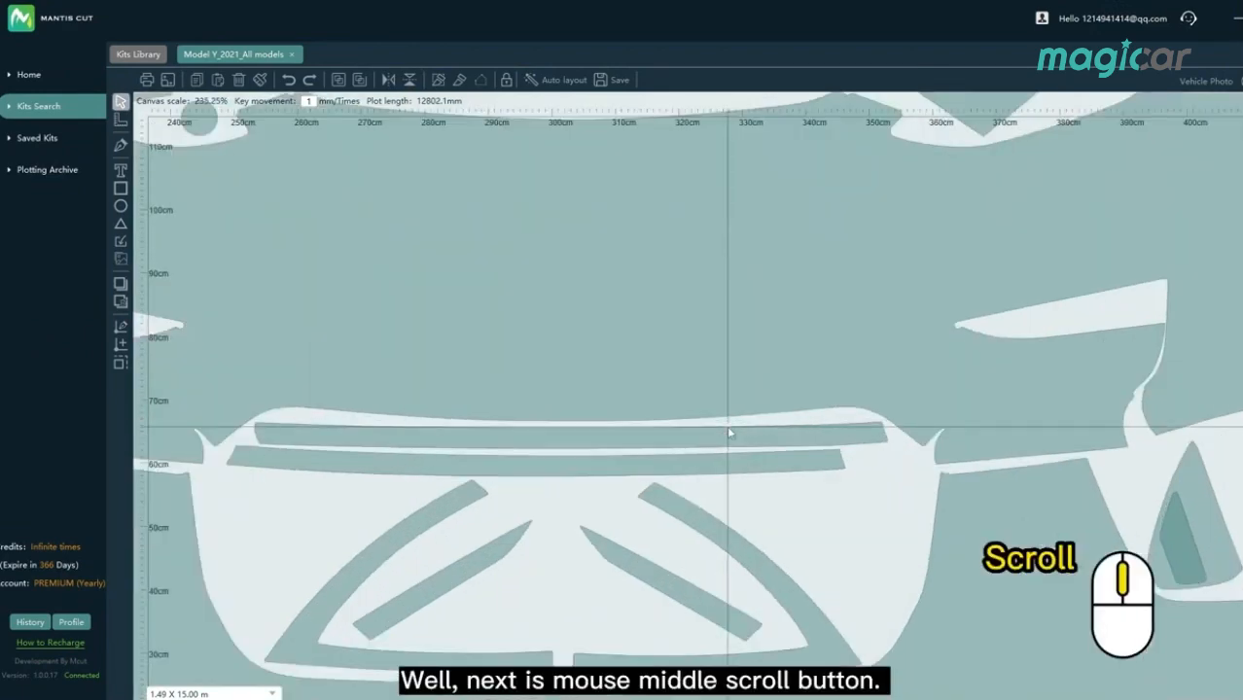
scroll(729, 431, down, 12)
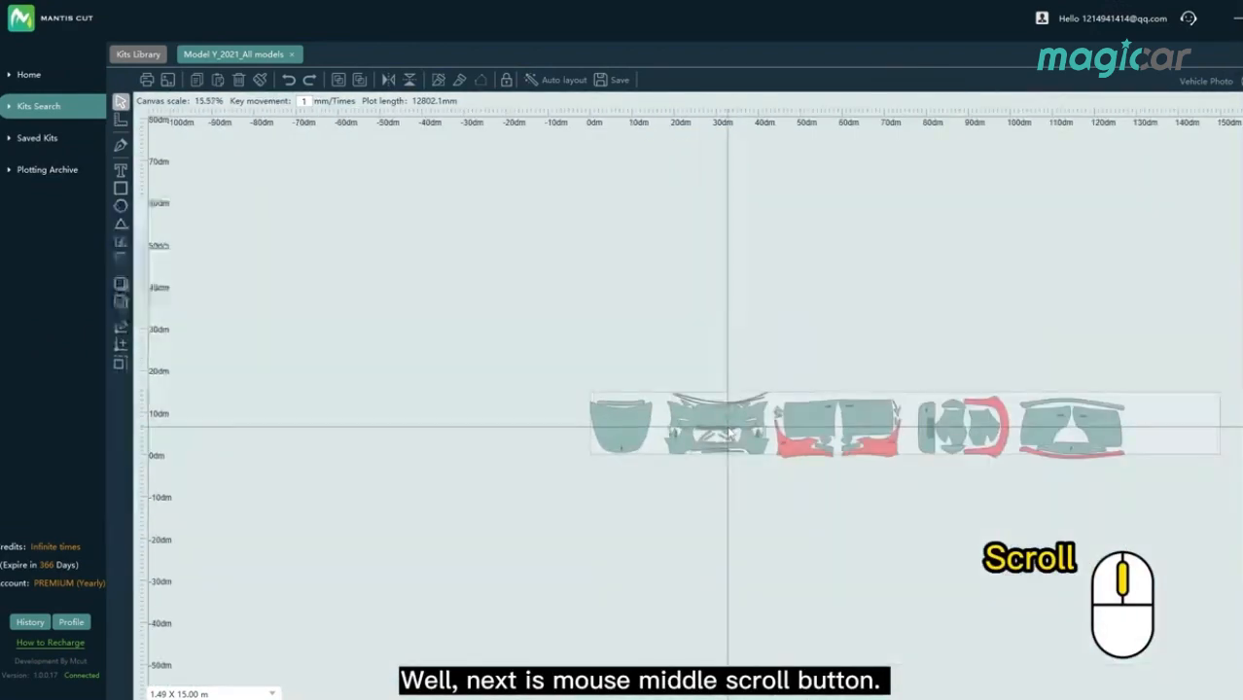
scroll(729, 433, up, 11)
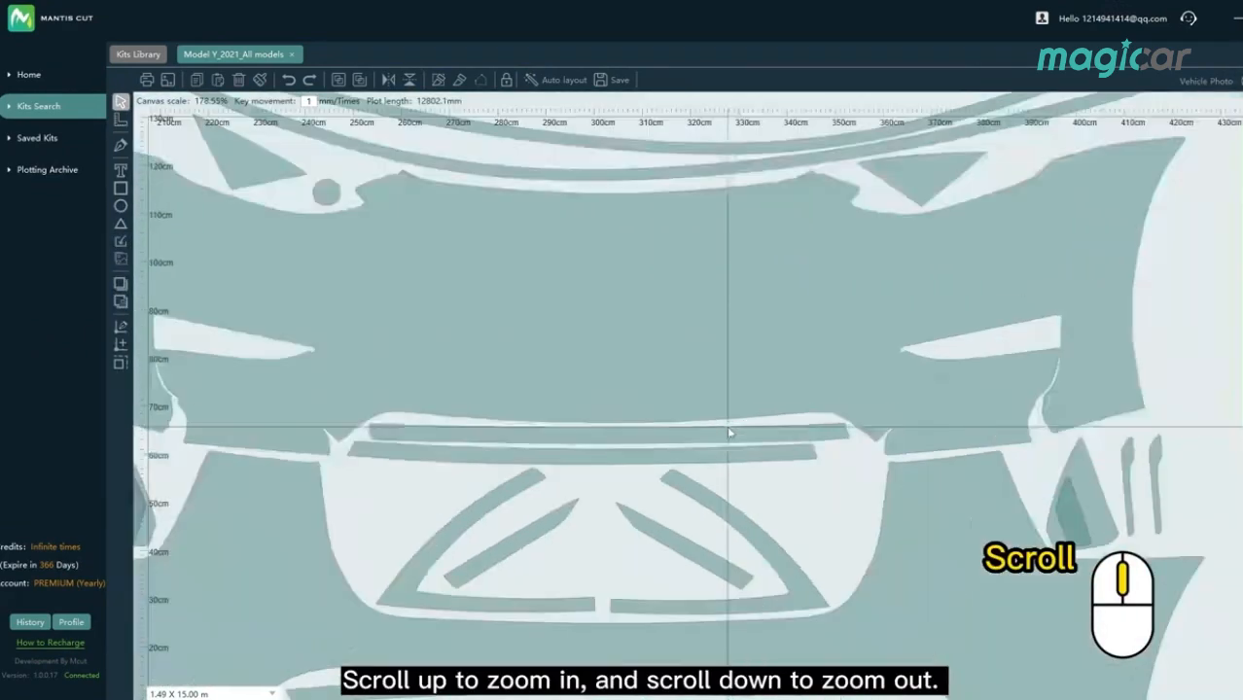
scroll(729, 433, down, 6)
scroll(993, 397, up, 4)
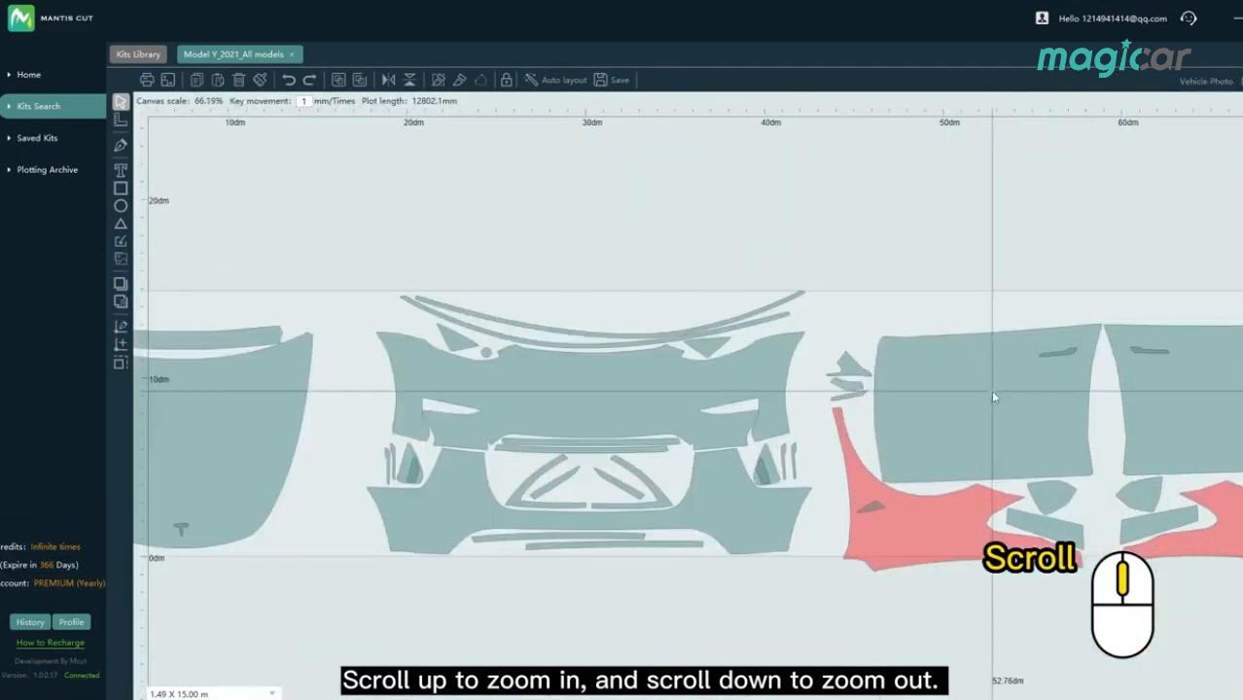
middle_drag(993, 397, 666, 405)
scroll(665, 406, down, 3)
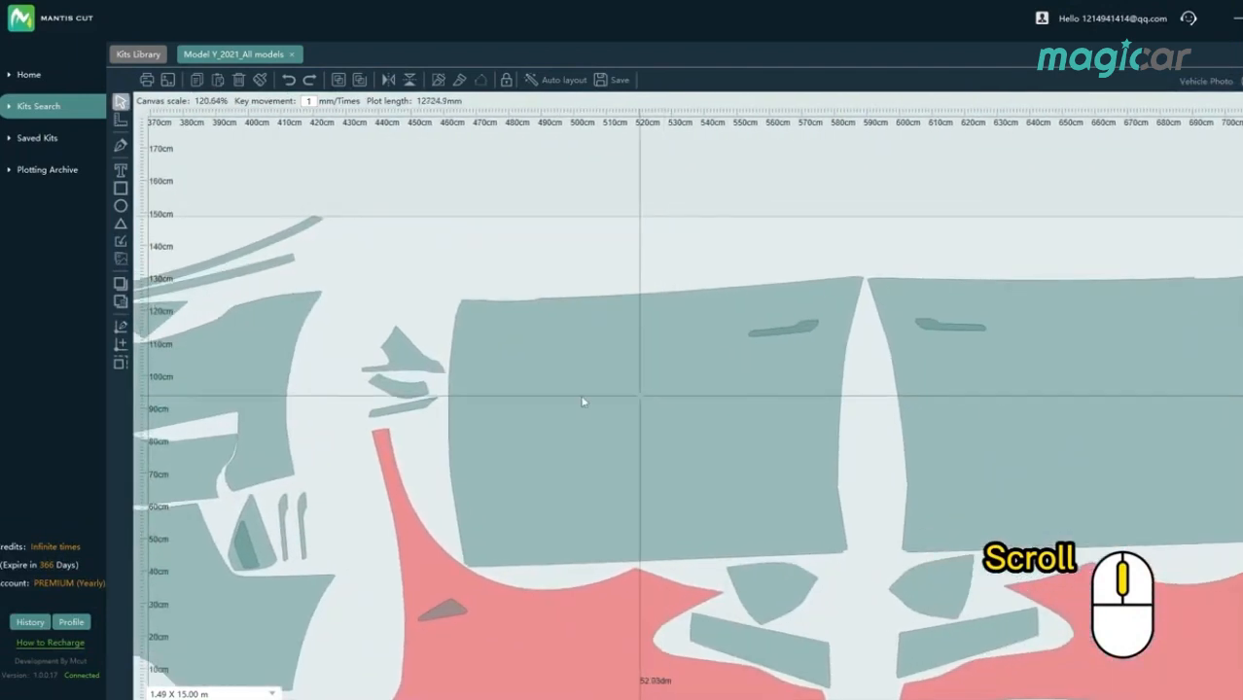
scroll(421, 405, down, 6)
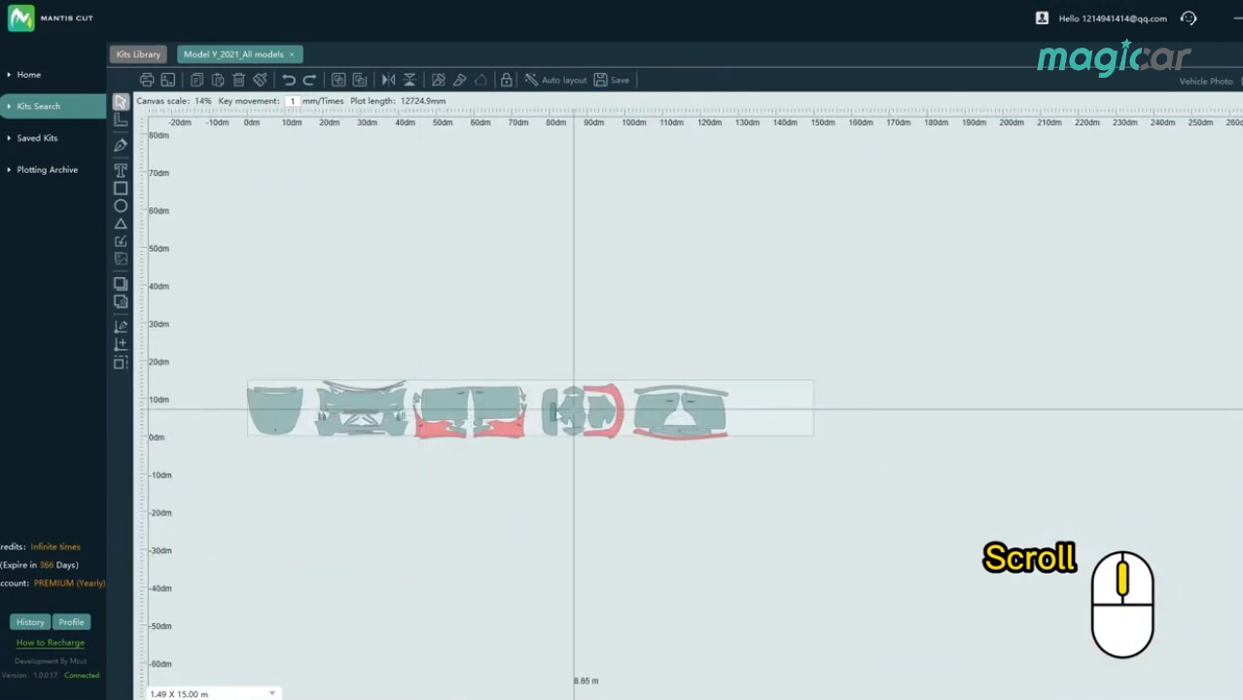
scroll(574, 411, up, 6)
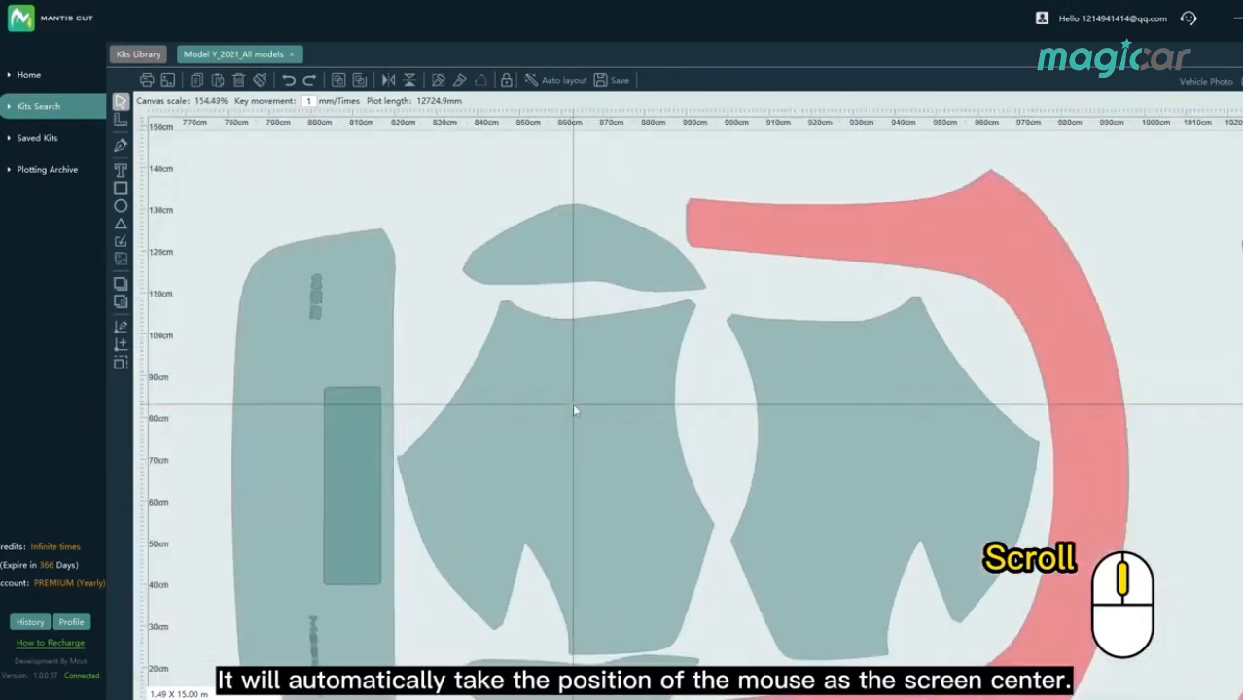
scroll(572, 403, down, 6)
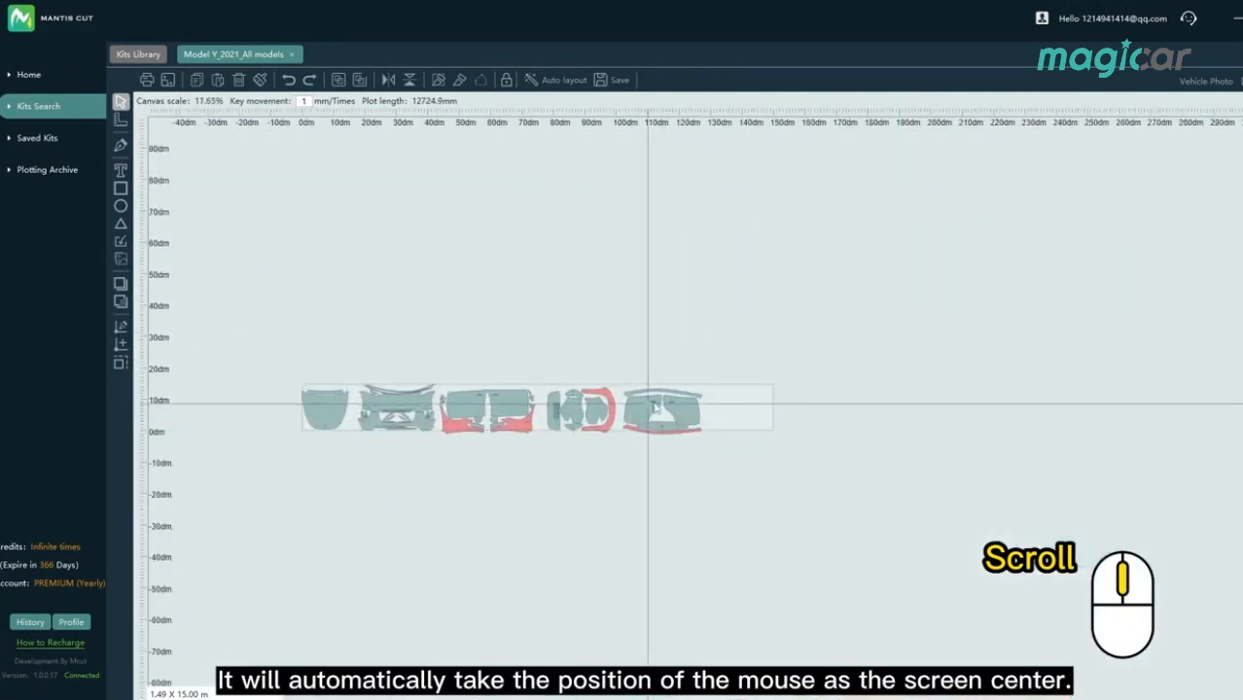
scroll(689, 411, up, 4)
scroll(689, 409, down, 2)
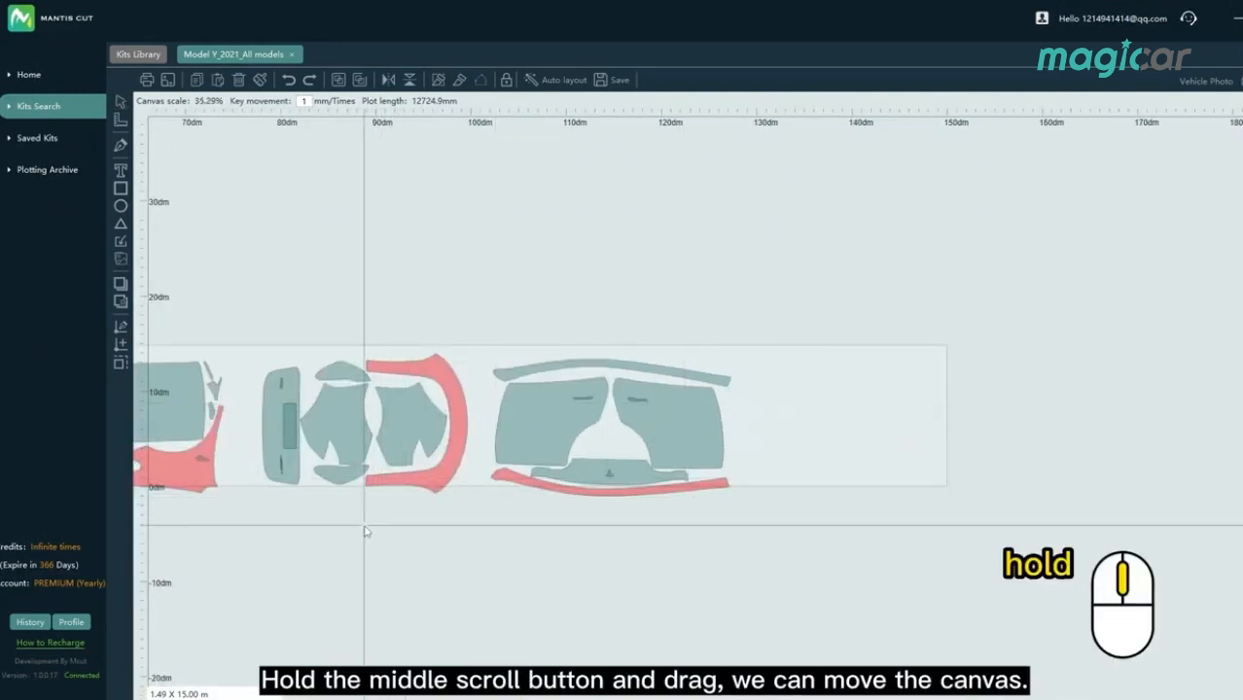
middle_drag(380, 530, 825, 508)
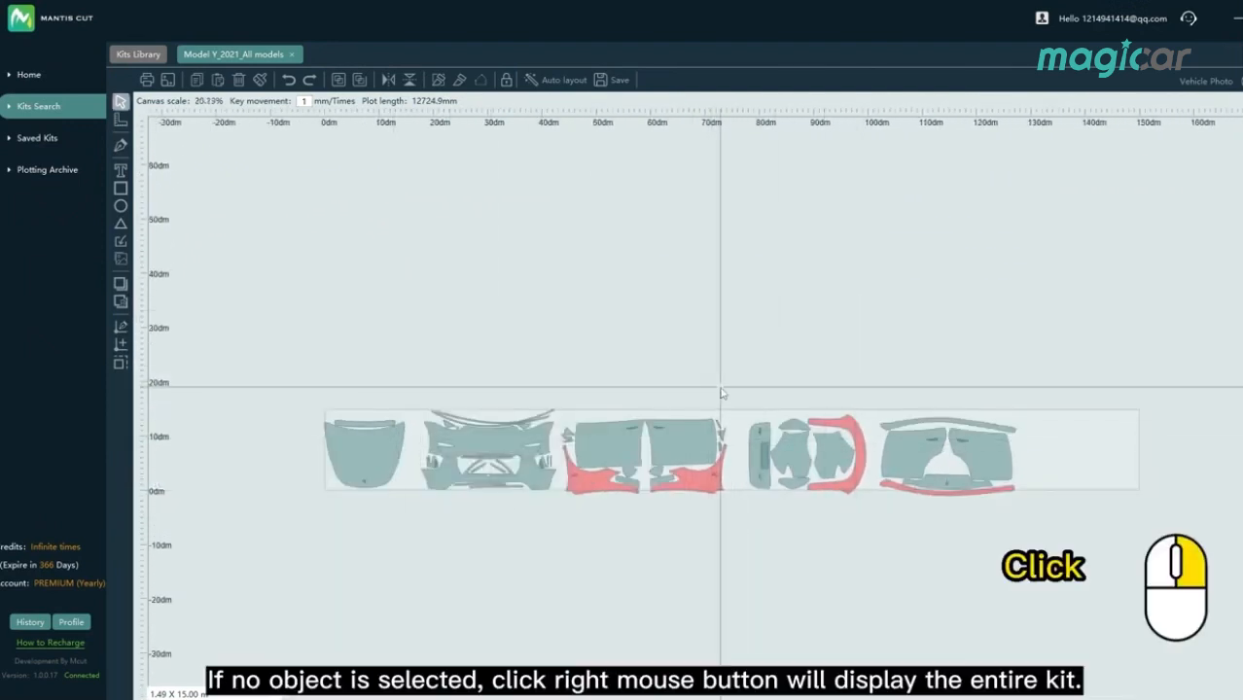
right_click(720, 393)
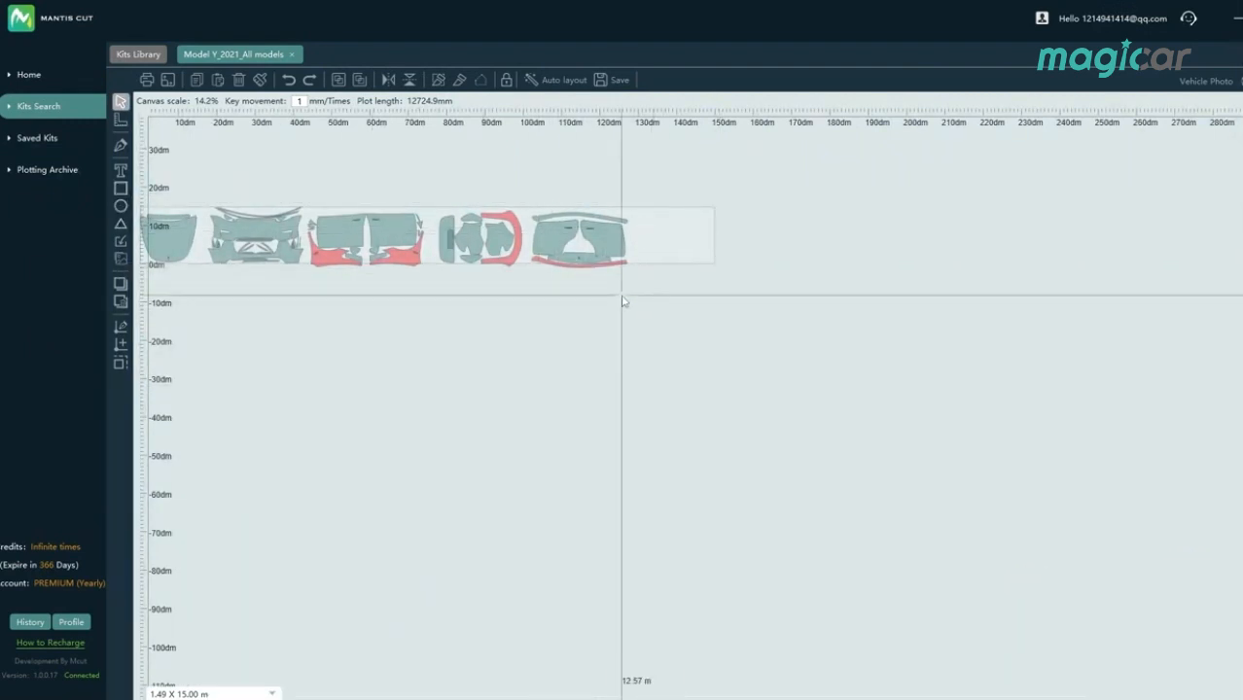
Step: Focus the view on the hood piece, then return to the full kit view
click(170, 238)
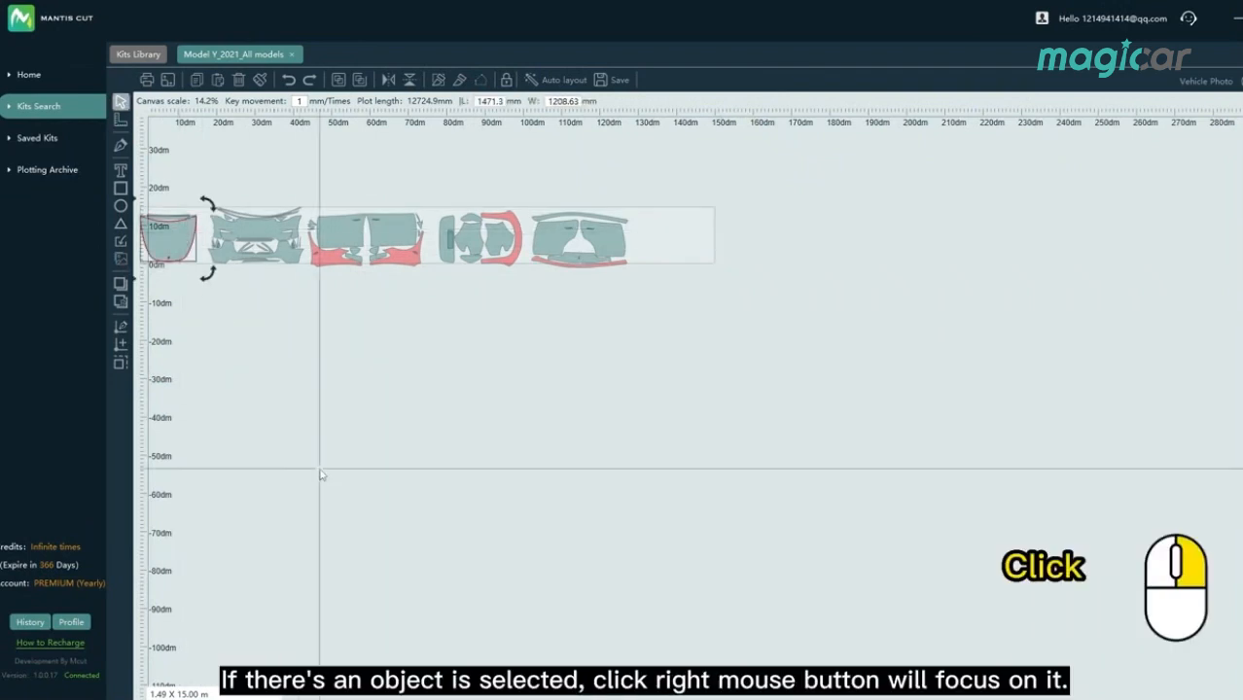
right_click(170, 245)
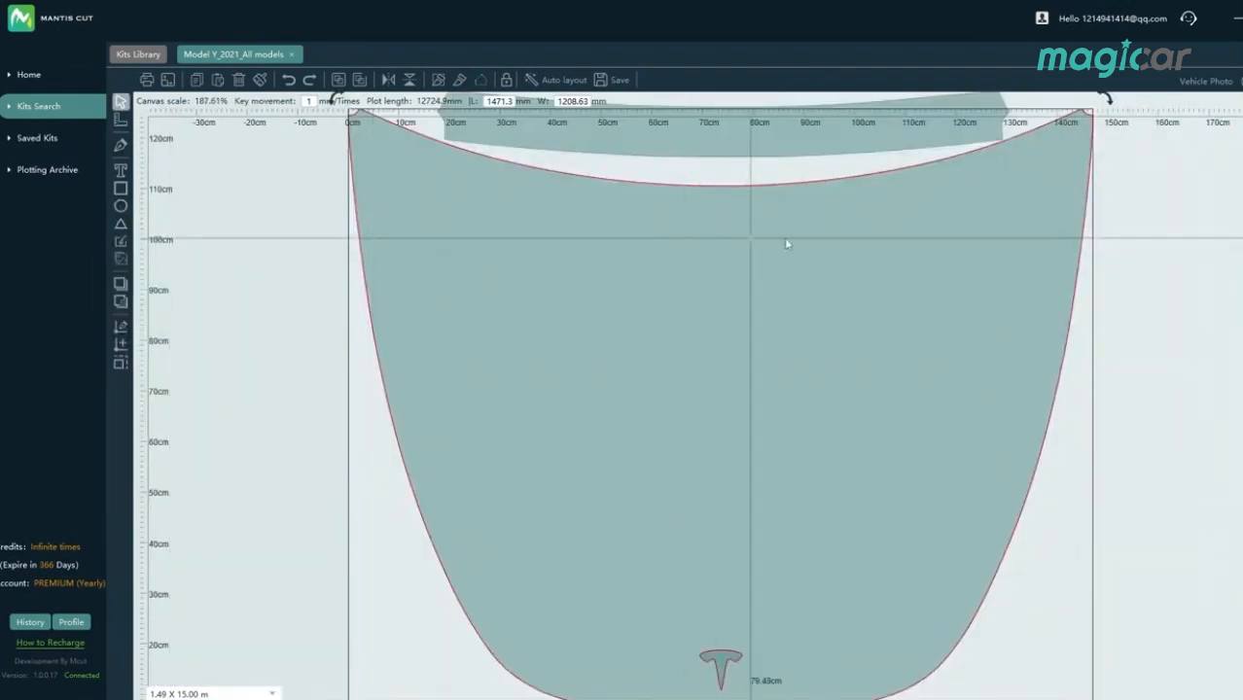
right_click(314, 283)
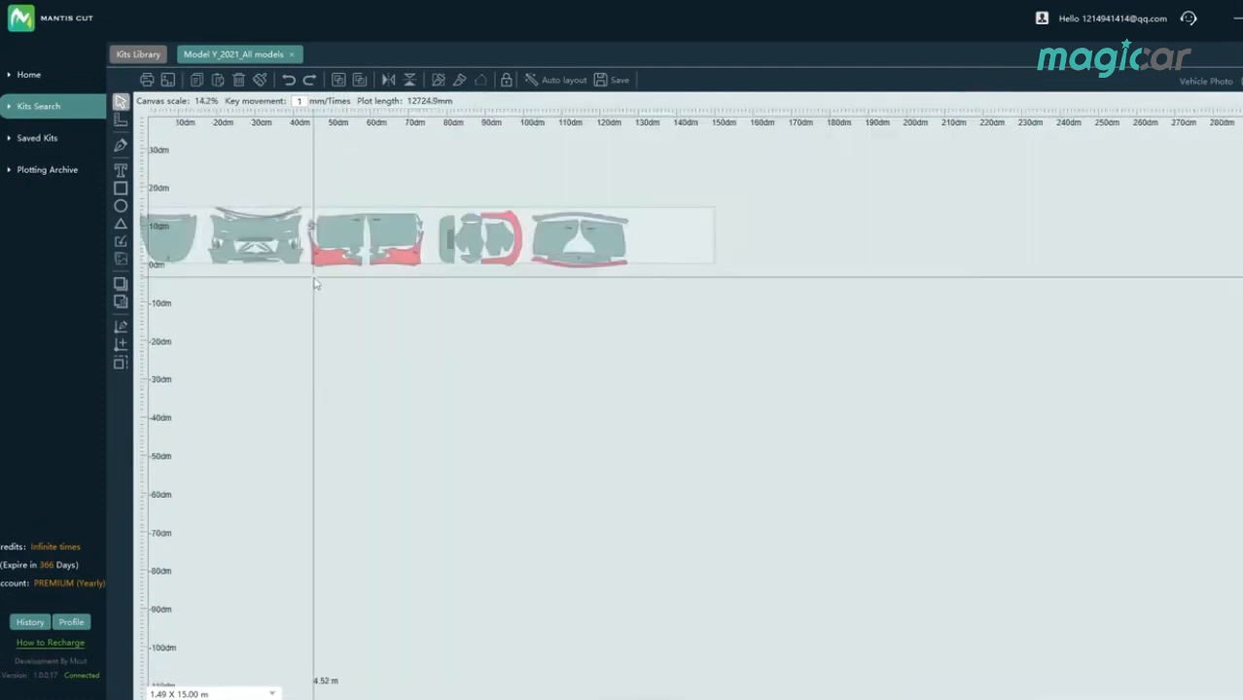
double_click(167, 238)
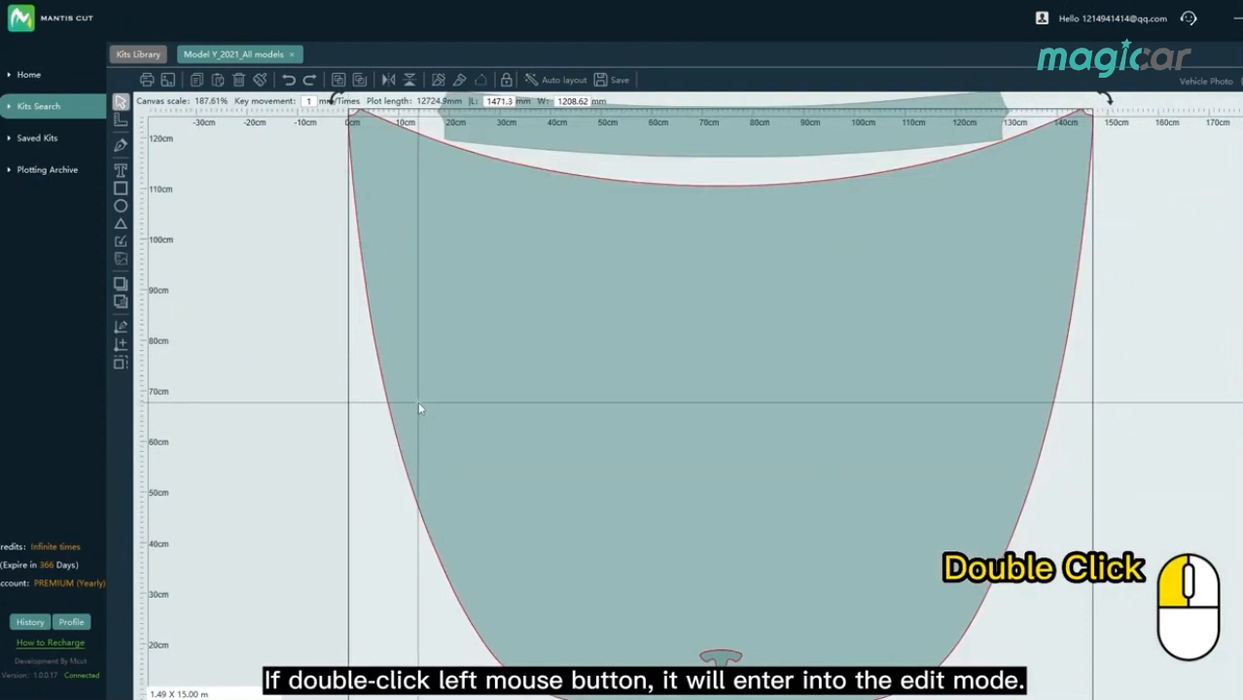
double_click(419, 409)
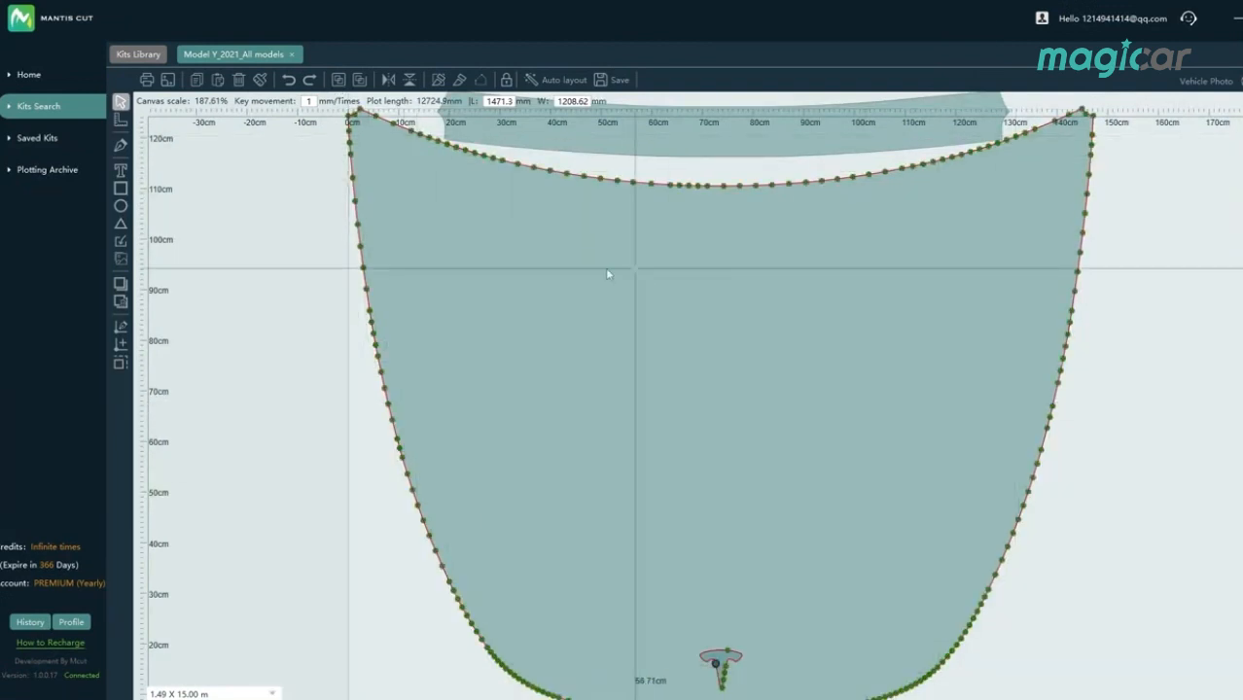
double_click(297, 329)
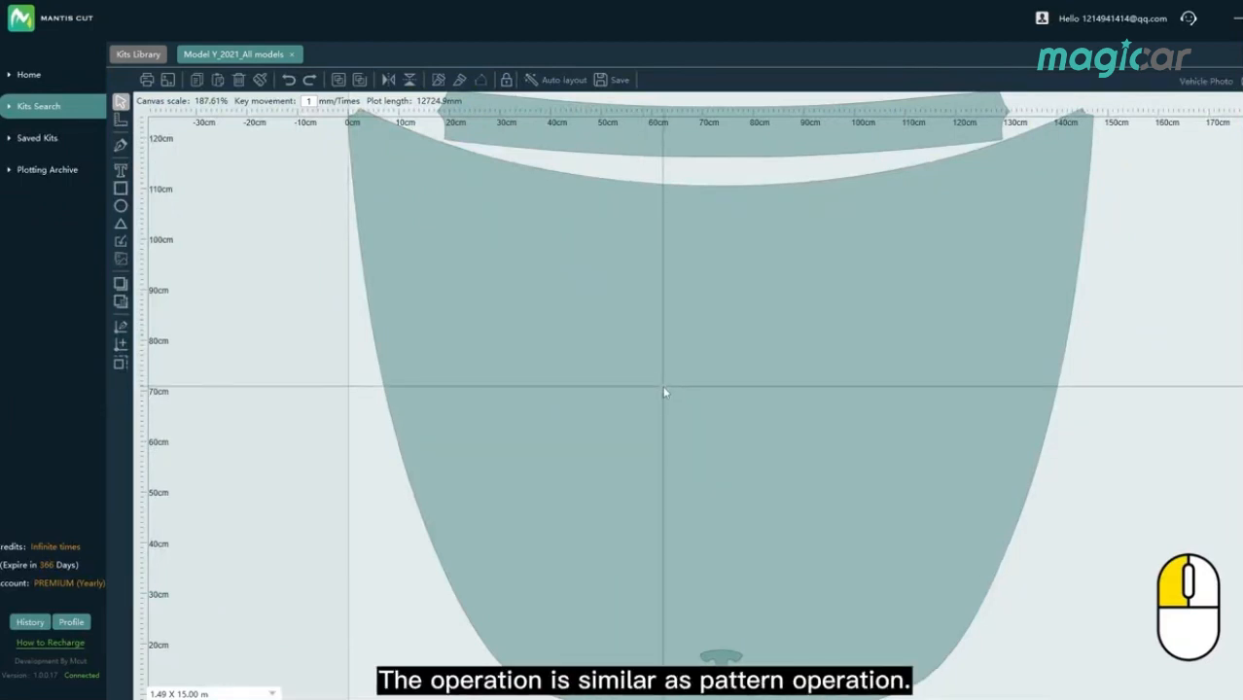
double_click(664, 392)
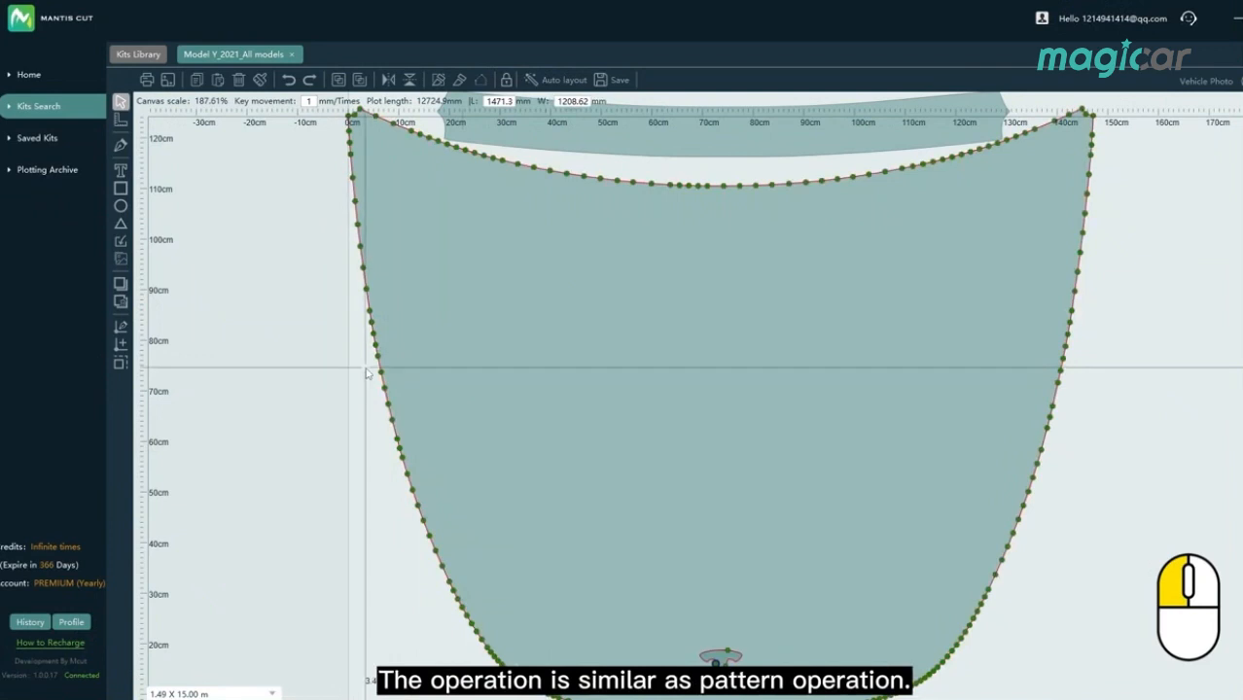
mouse_move(366, 367)
mouse_down()
mouse_move(380, 374)
mouse_move(361, 381)
mouse_move(390, 374)
mouse_up()
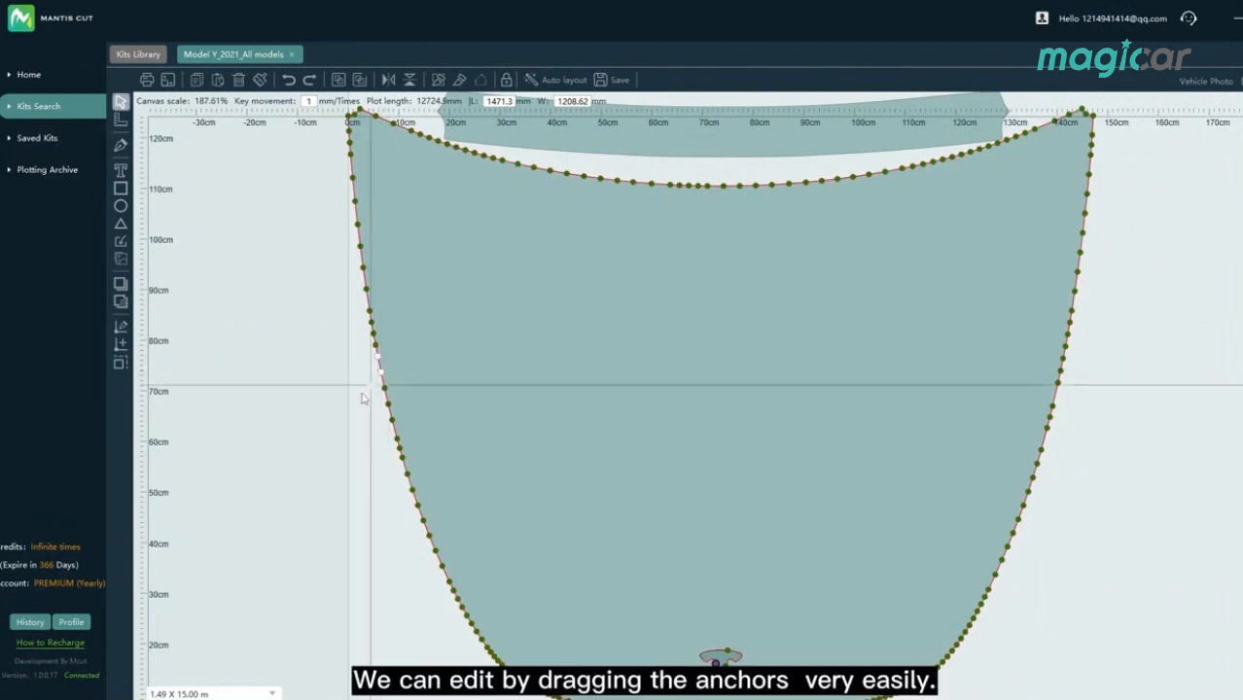
click(328, 479)
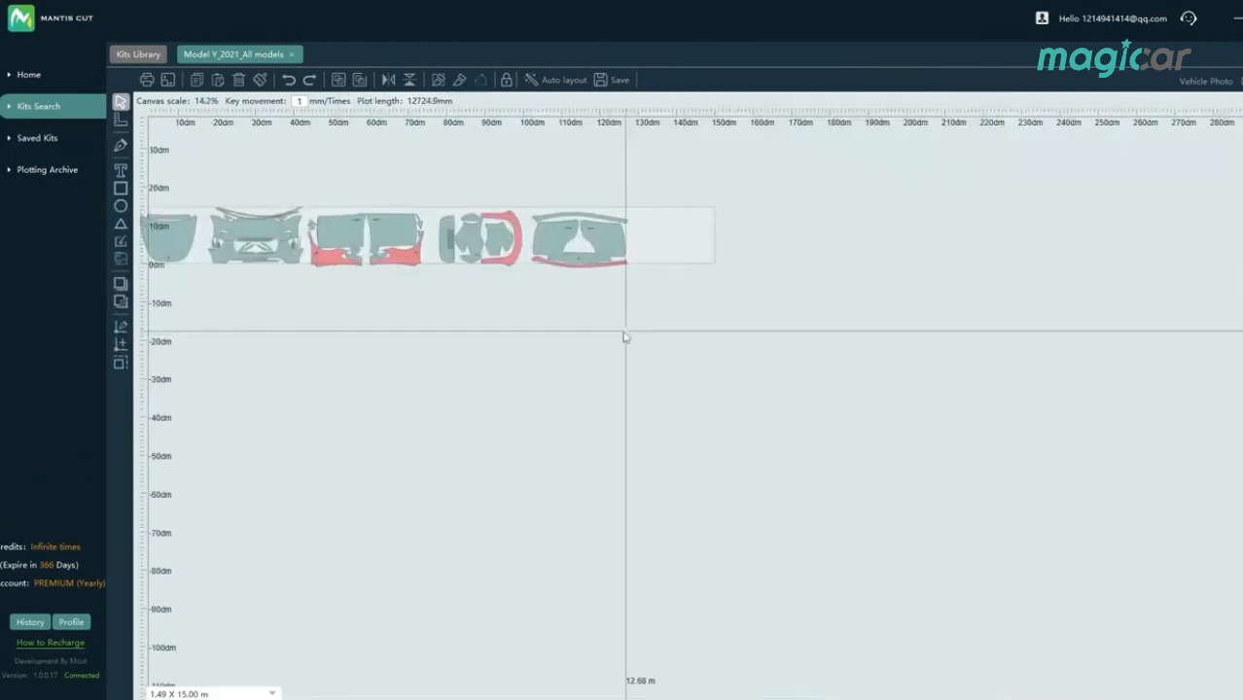
middle_drag(626, 334, 860, 440)
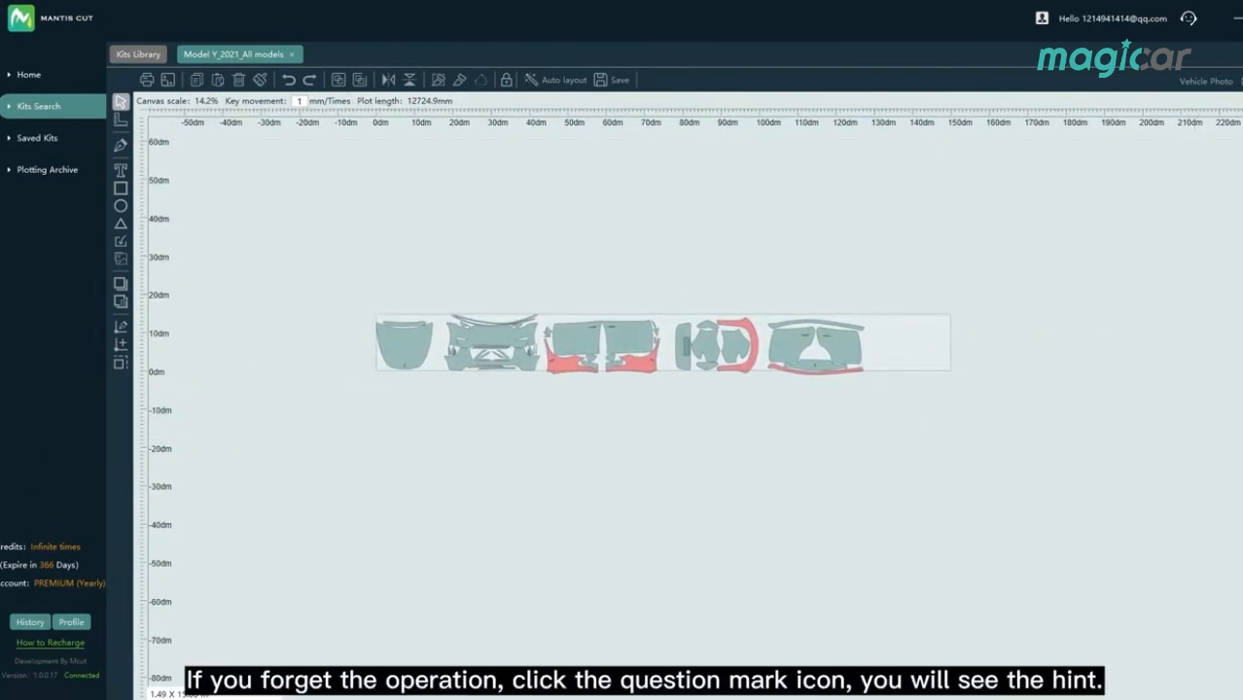
click(1241, 82)
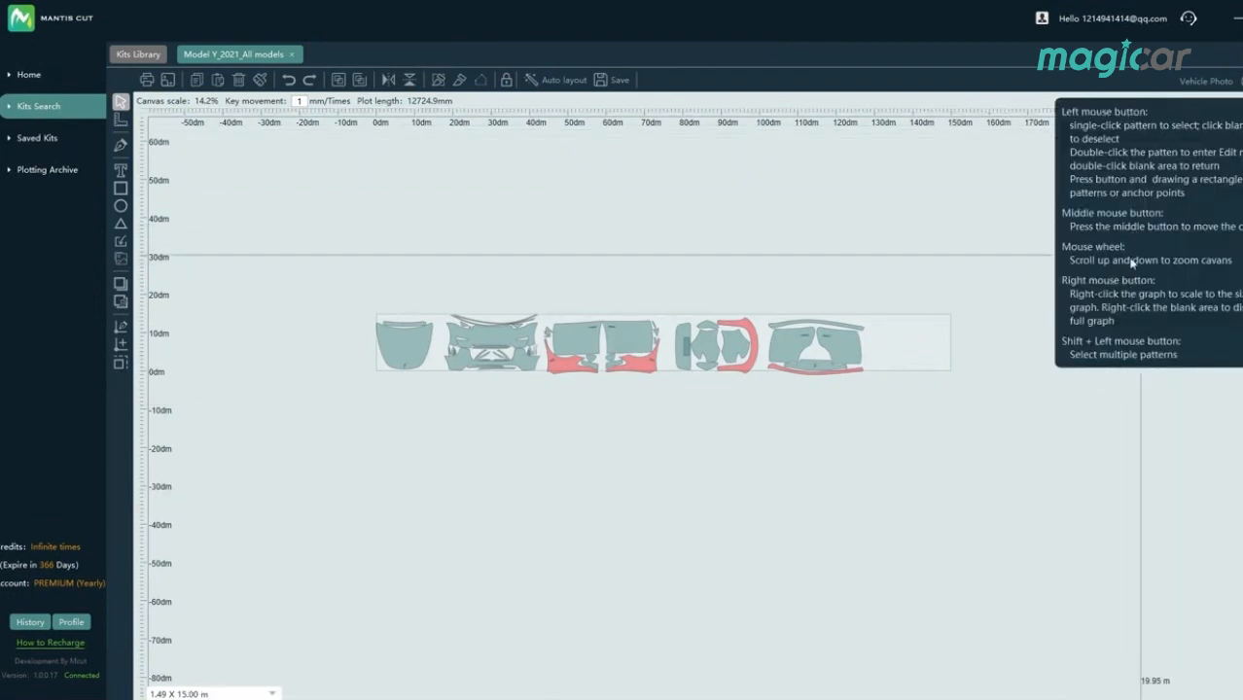
scroll(1132, 263, down, 2)
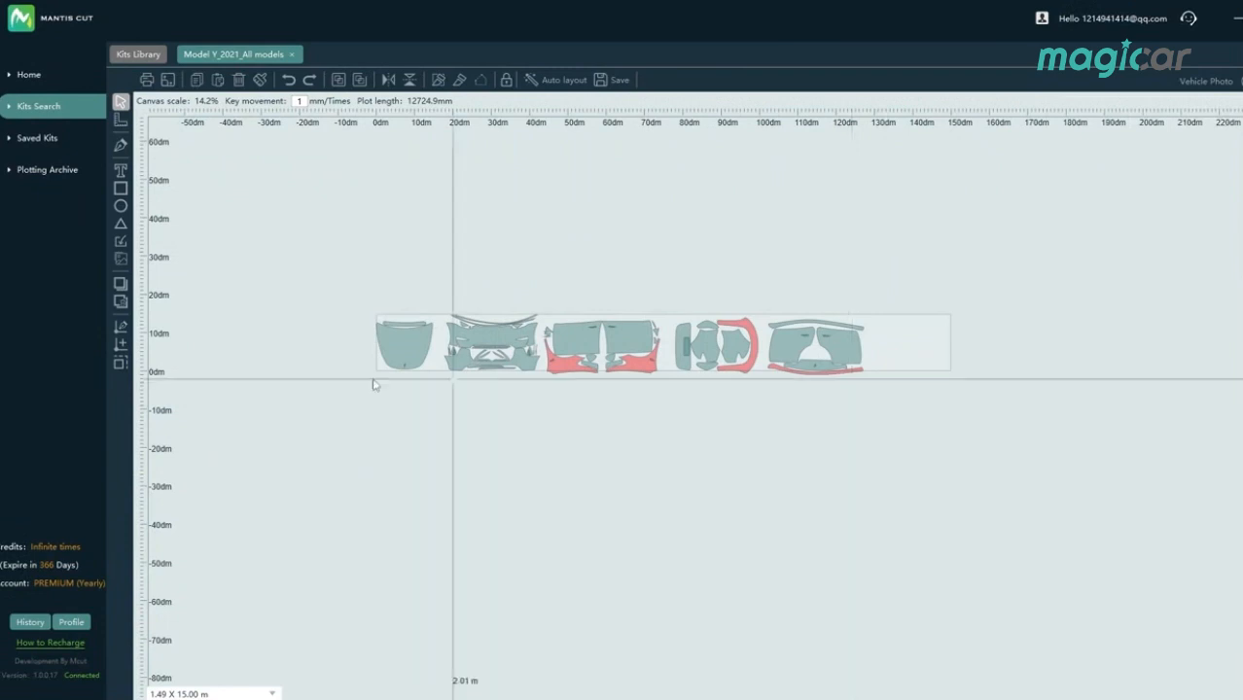
scroll(377, 335, up, 2)
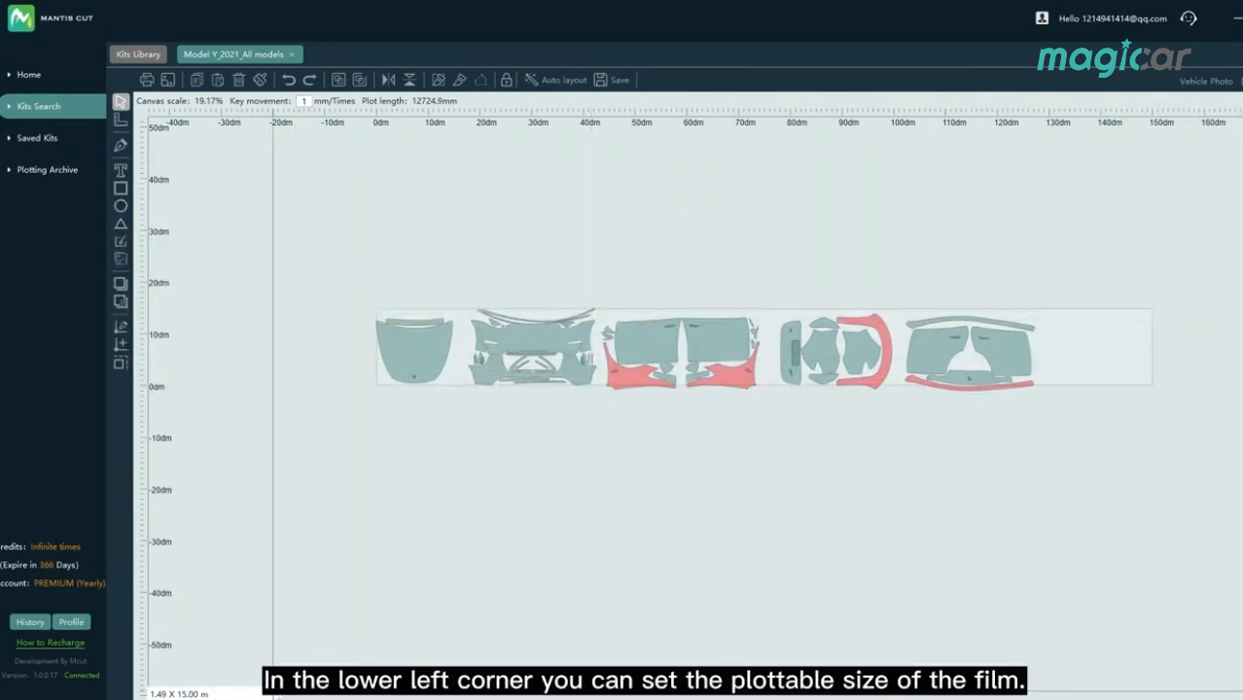
click(274, 694)
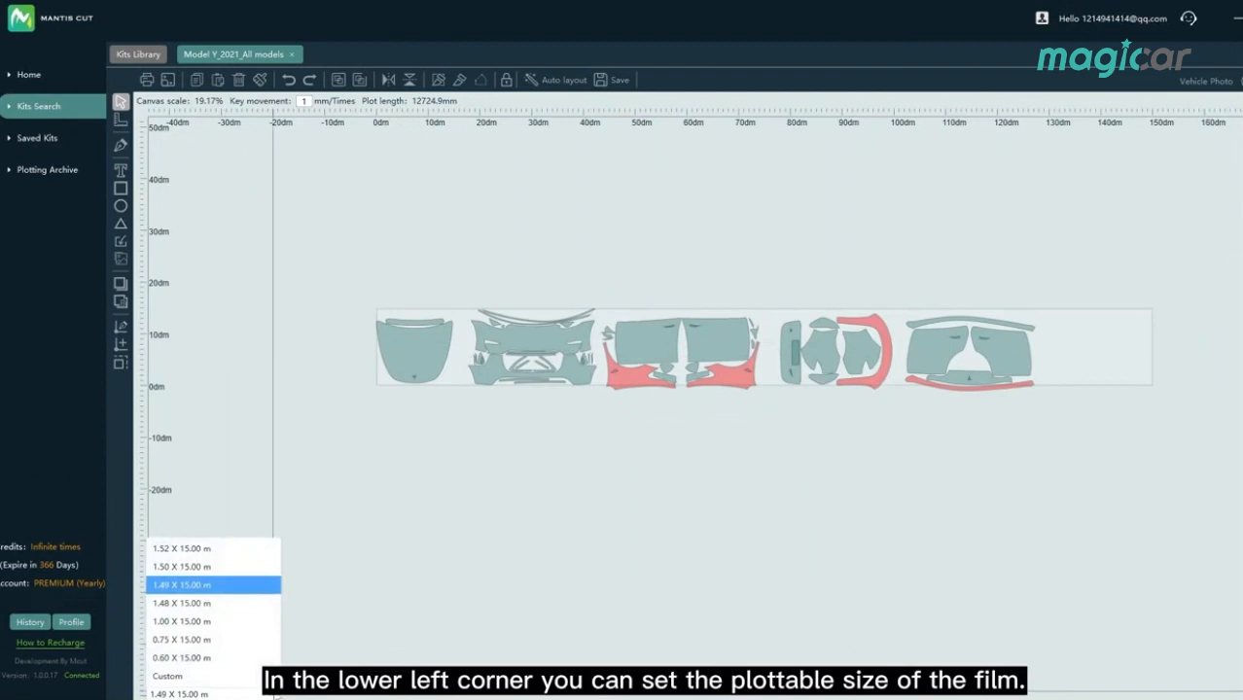
click(202, 550)
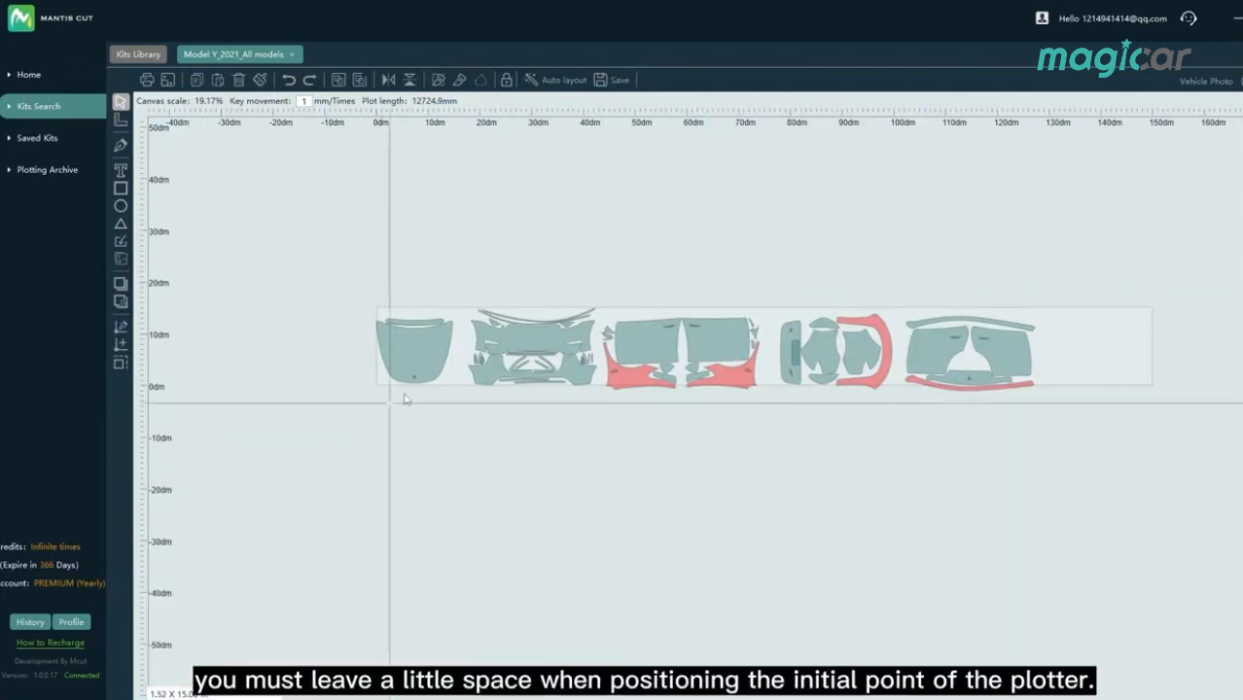
scroll(408, 369, up, 6)
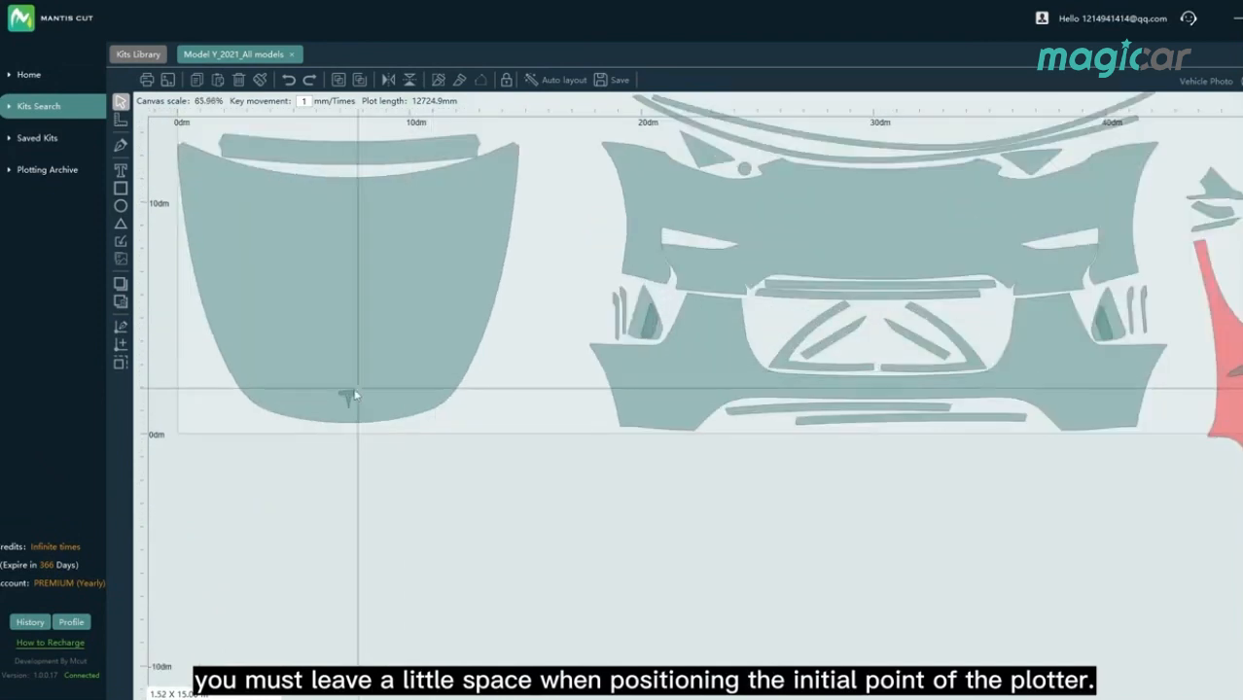
middle_drag(260, 410, 334, 443)
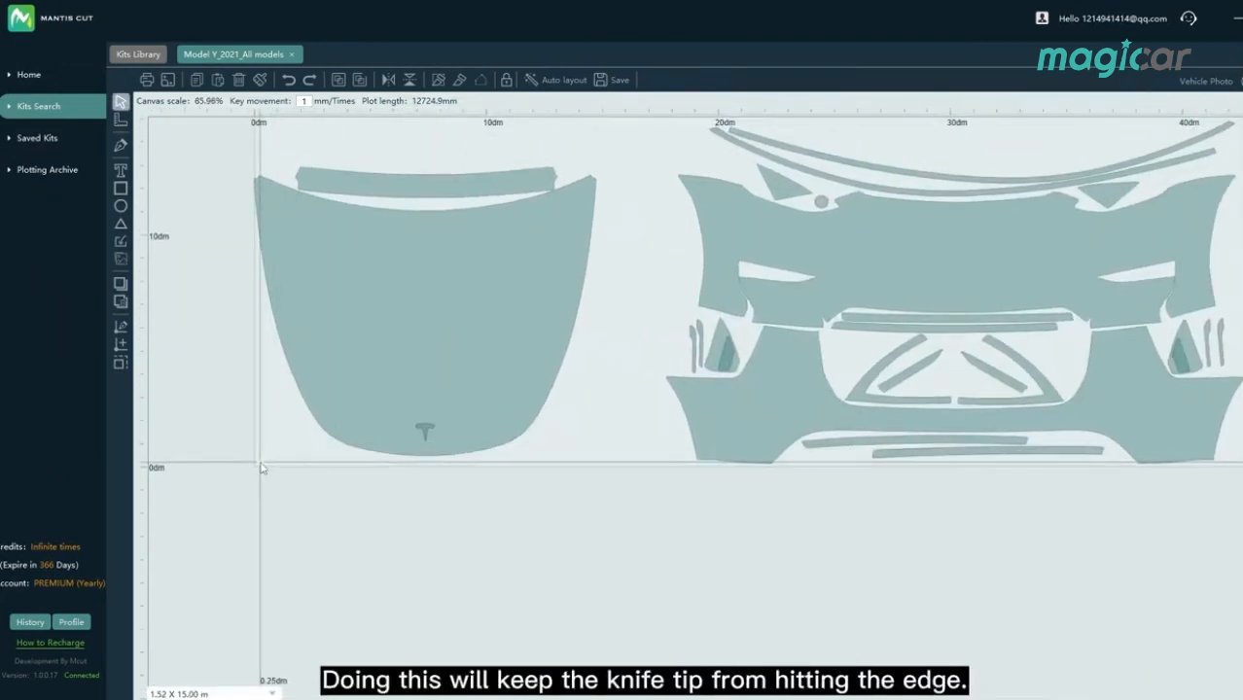
drag(257, 464, 258, 464)
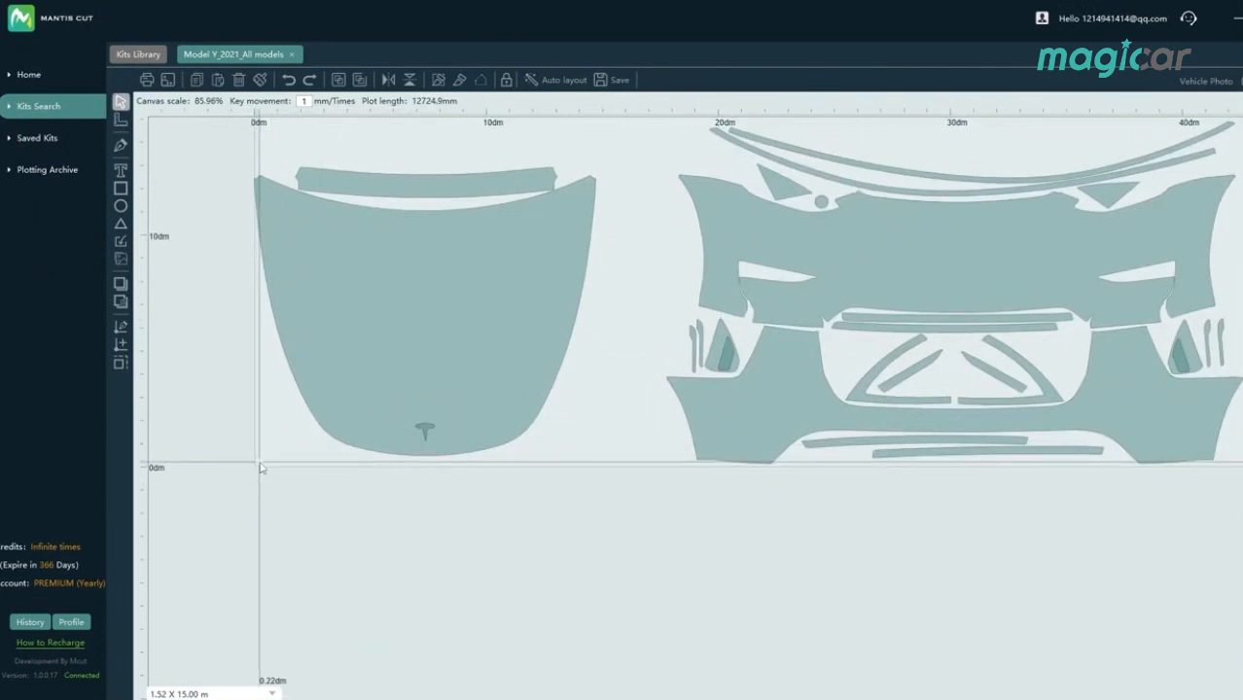
click(273, 696)
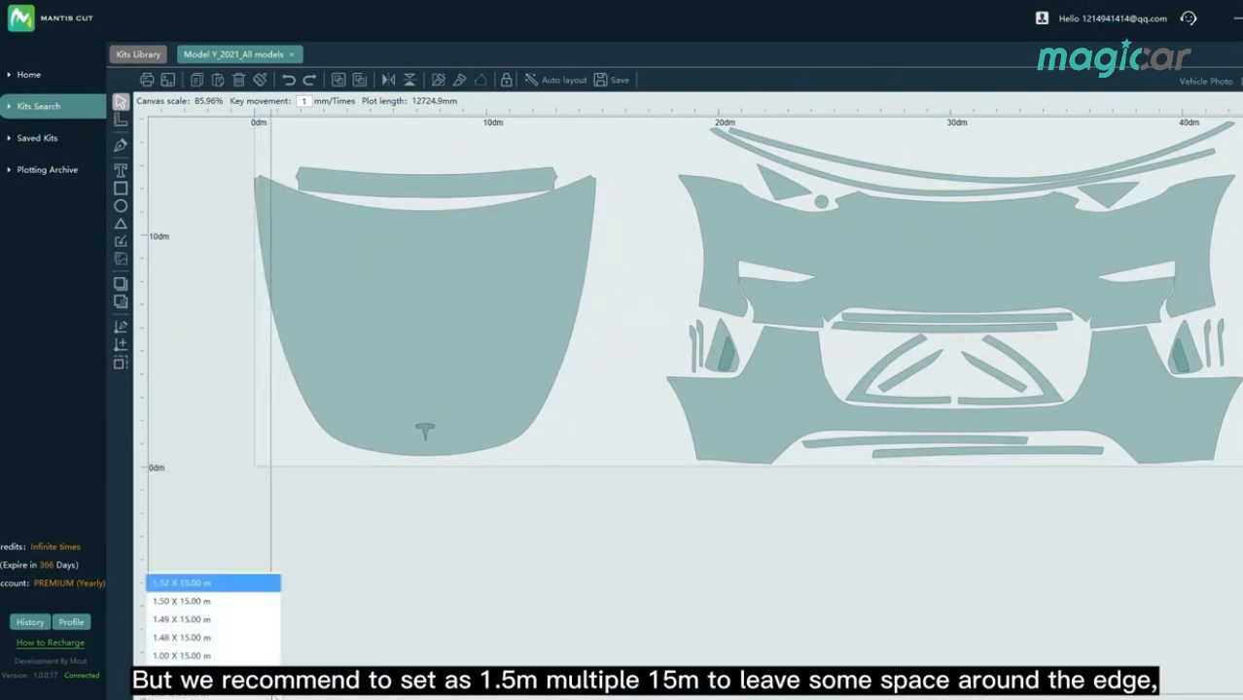
click(174, 603)
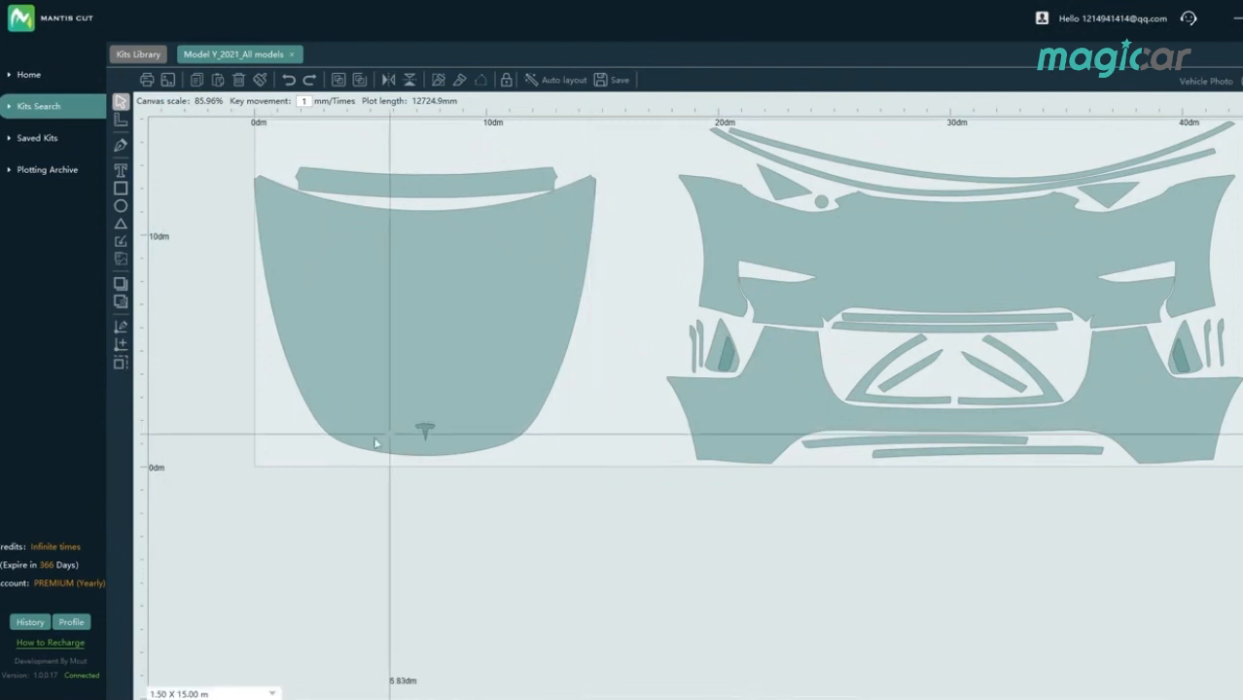
scroll(313, 450, down, 2)
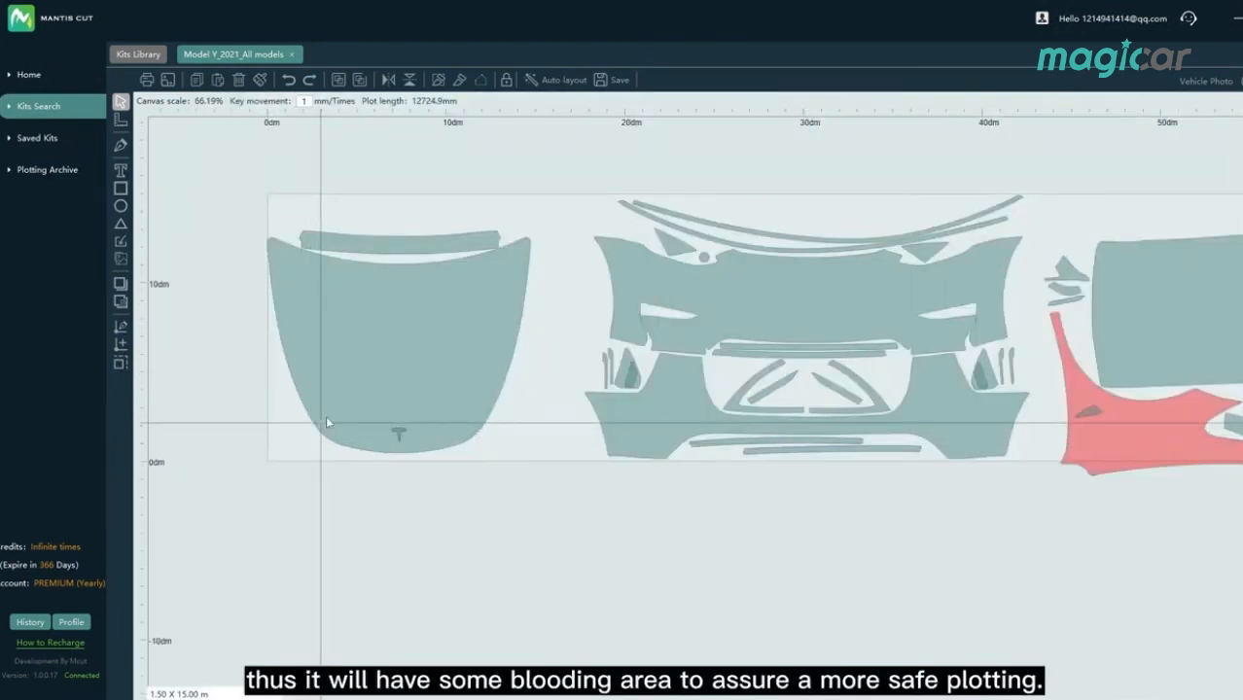
scroll(362, 444, up, 2)
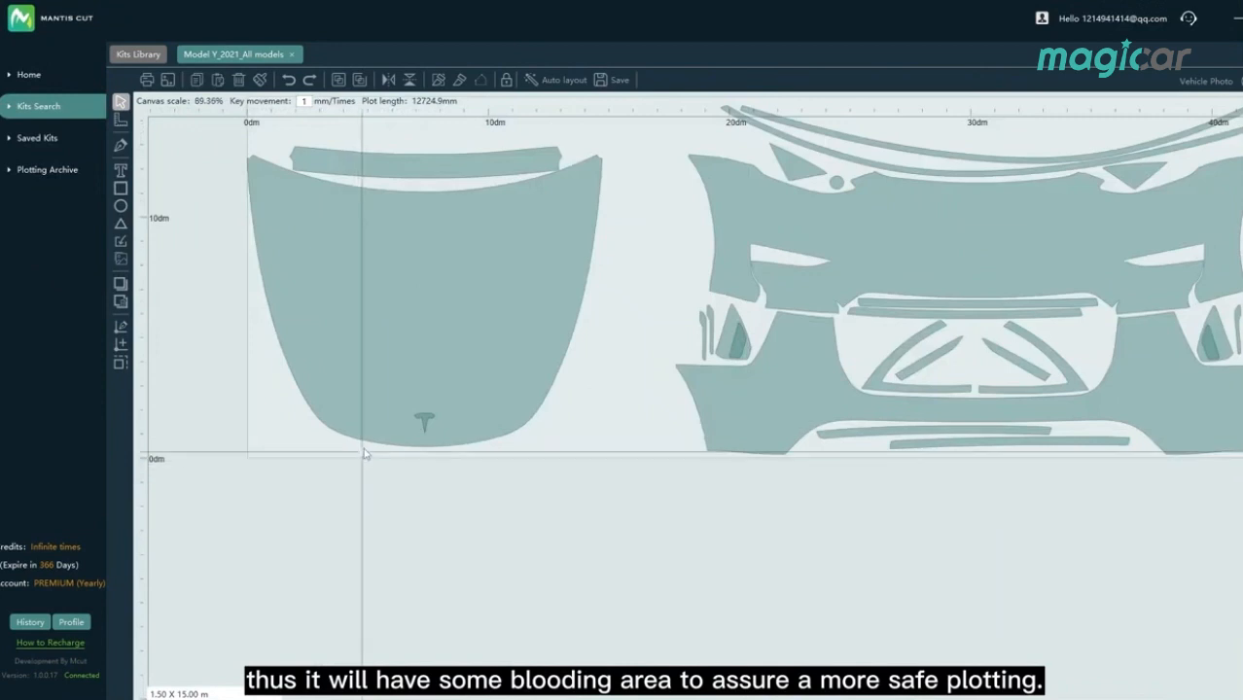
scroll(380, 458, up, 4)
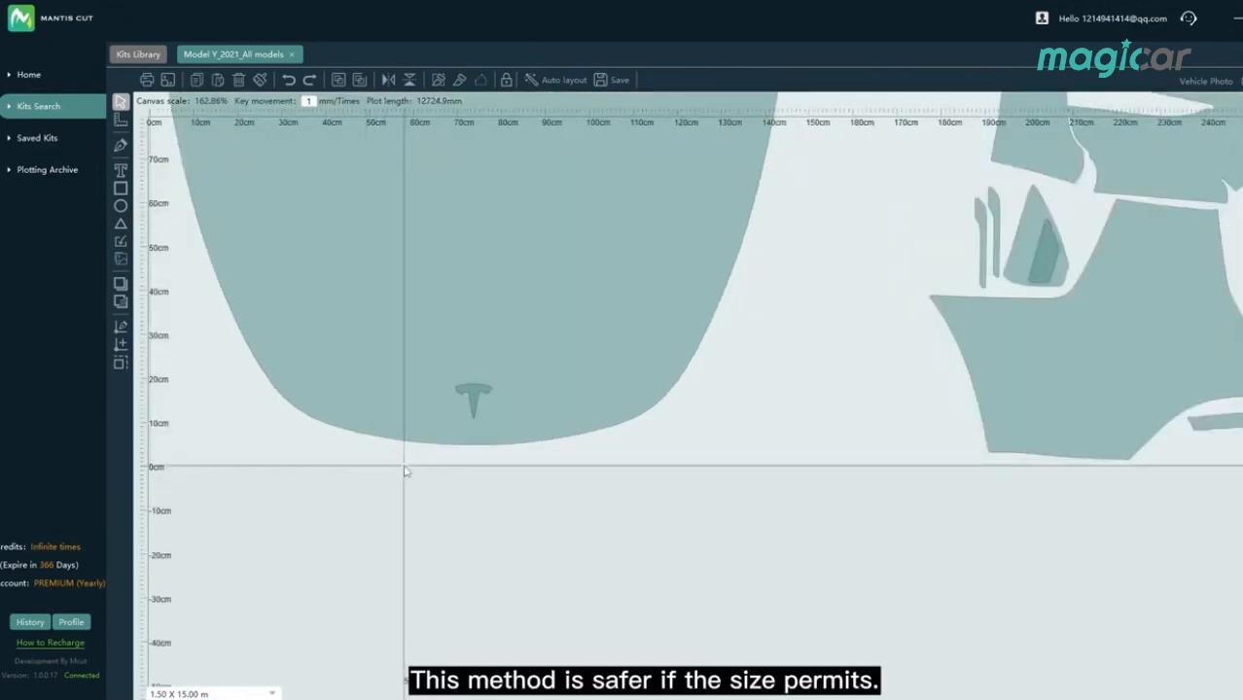
scroll(408, 473, down, 10)
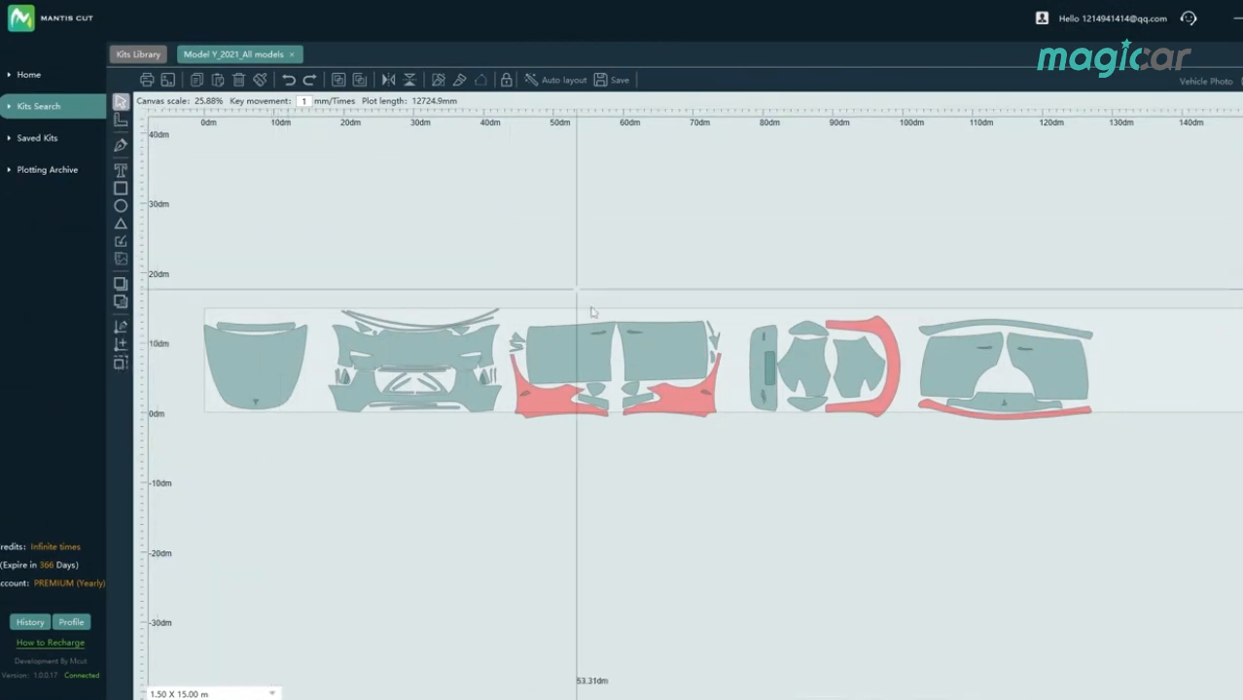
Step: Attempt a plot, dismiss the overlapping patterns warning, and shift the red U-shaped piece left
click(147, 79)
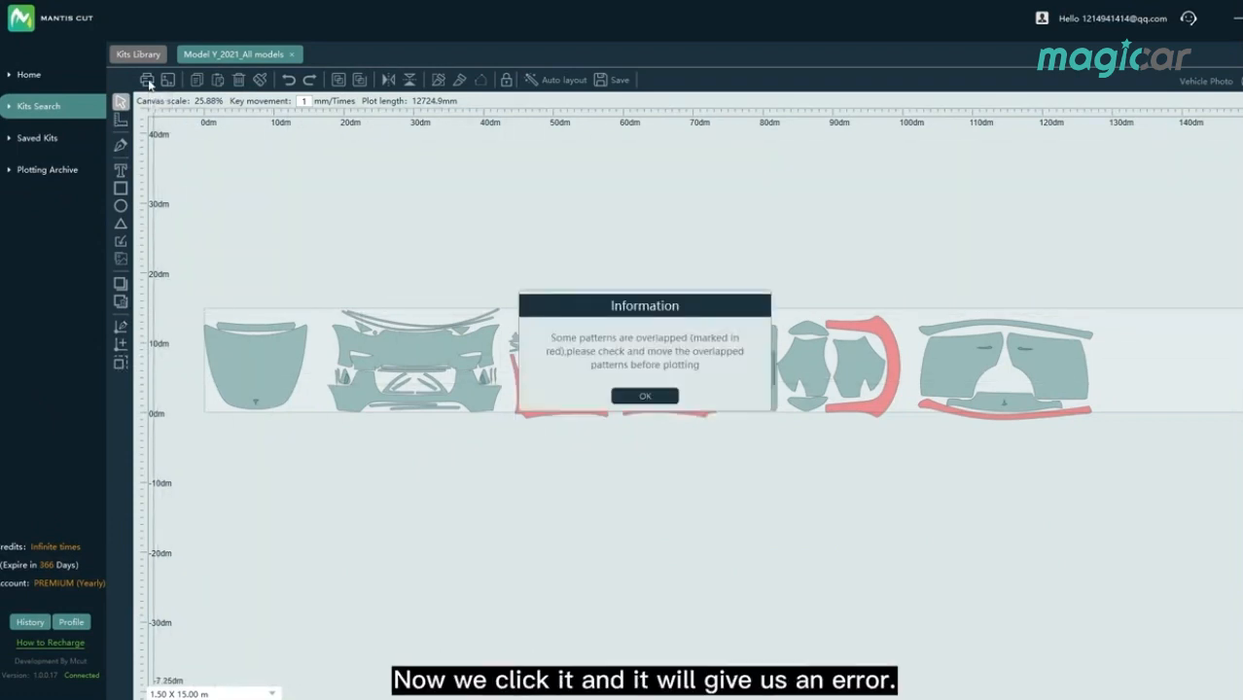
click(645, 397)
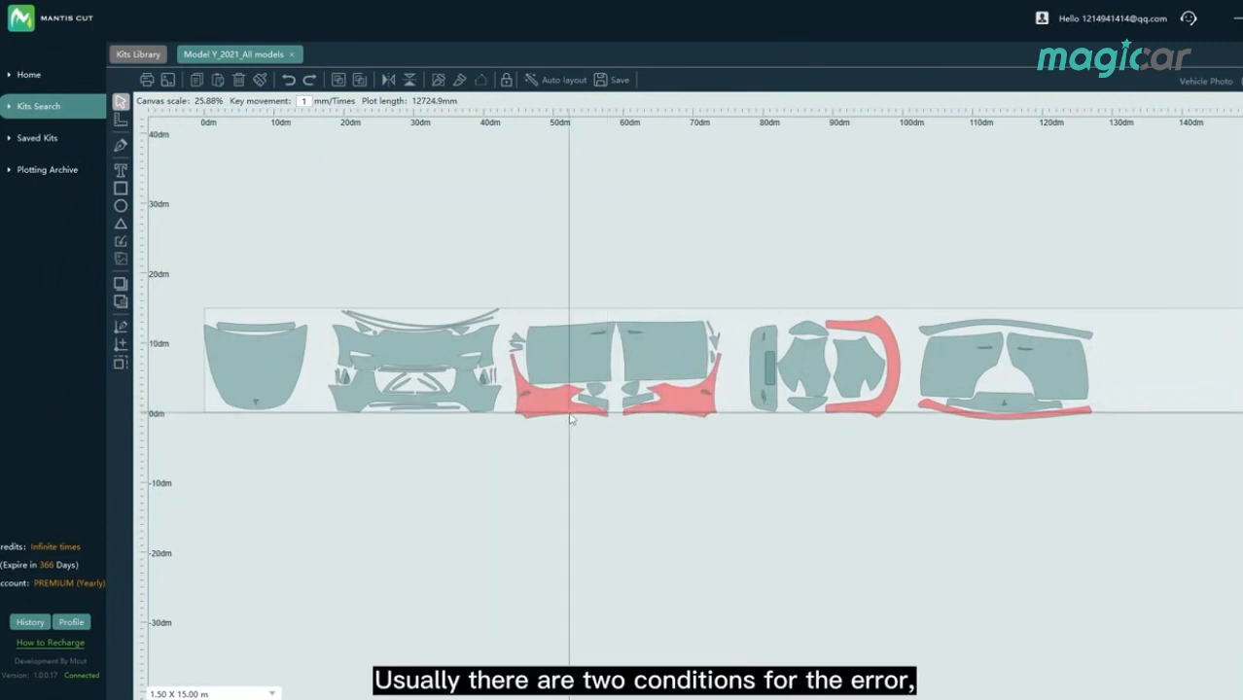
scroll(571, 418, up, 5)
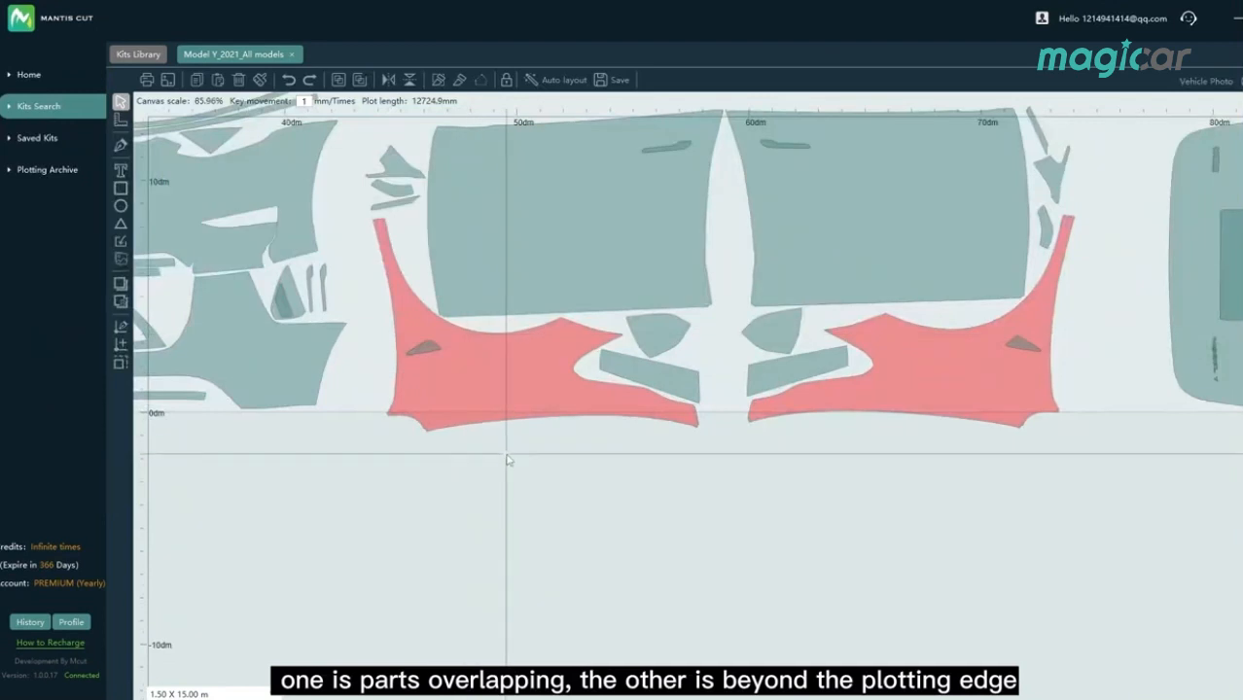
click(469, 384)
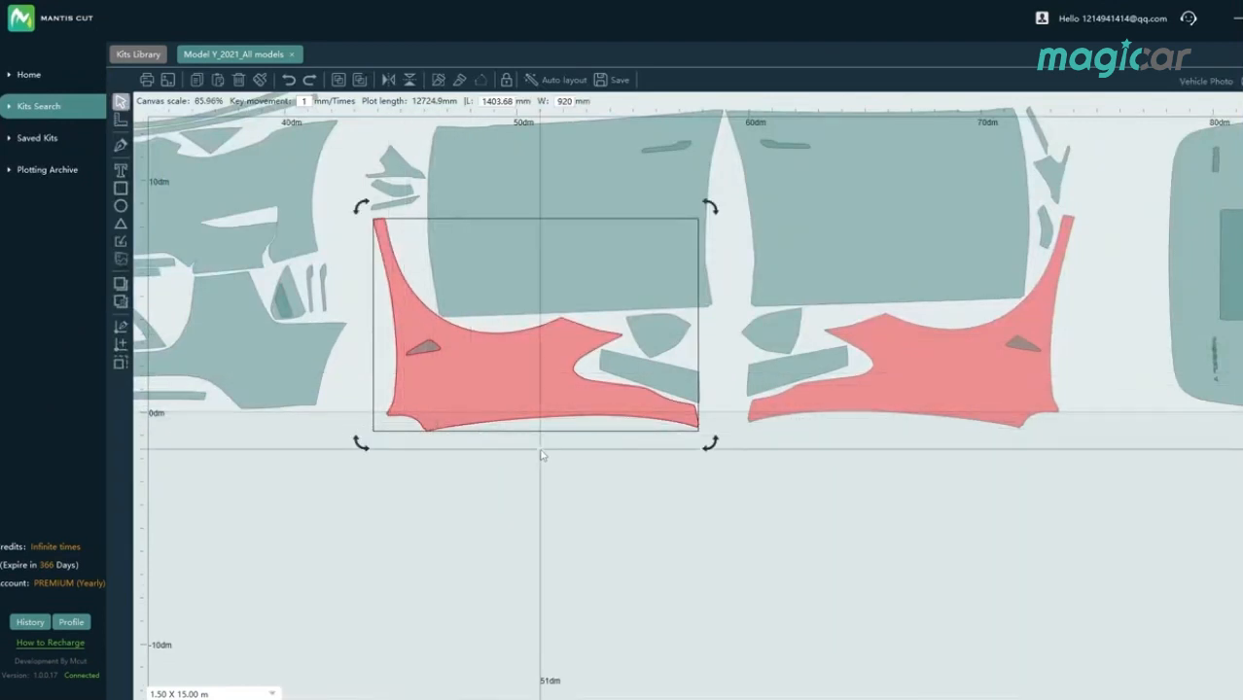
scroll(541, 450, down, 5)
drag(959, 453, 672, 474)
scroll(768, 452, up, 3)
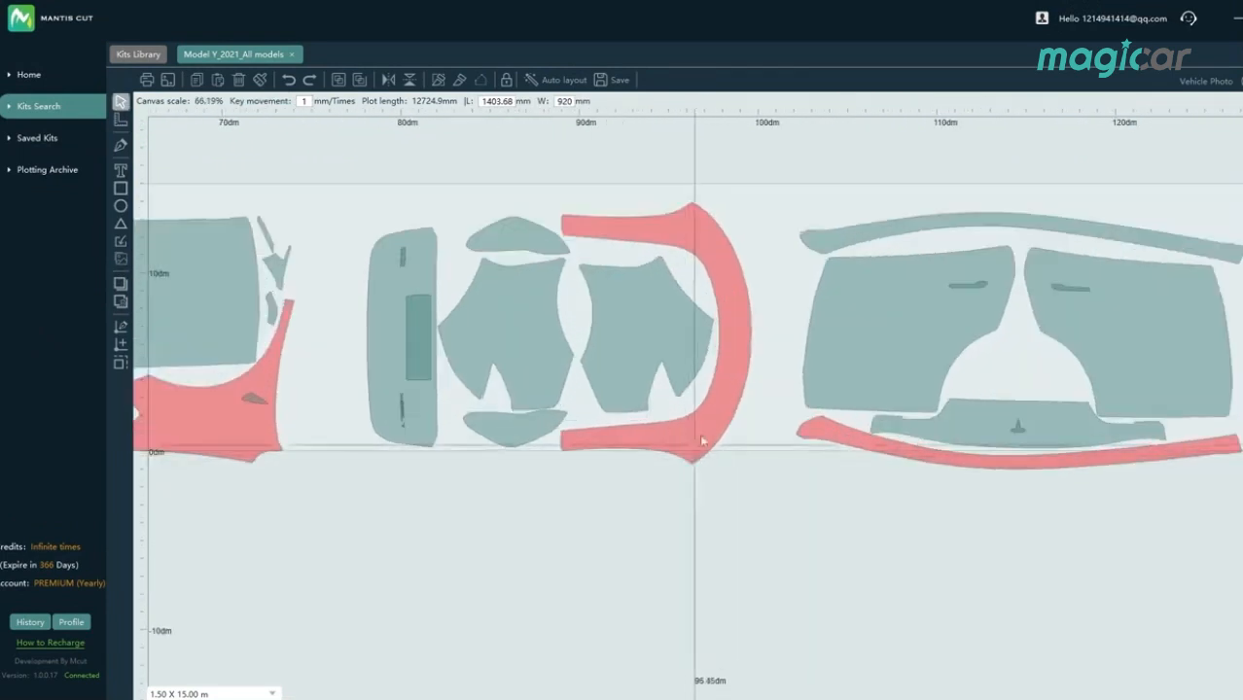
click(741, 347)
drag(742, 348, 708, 341)
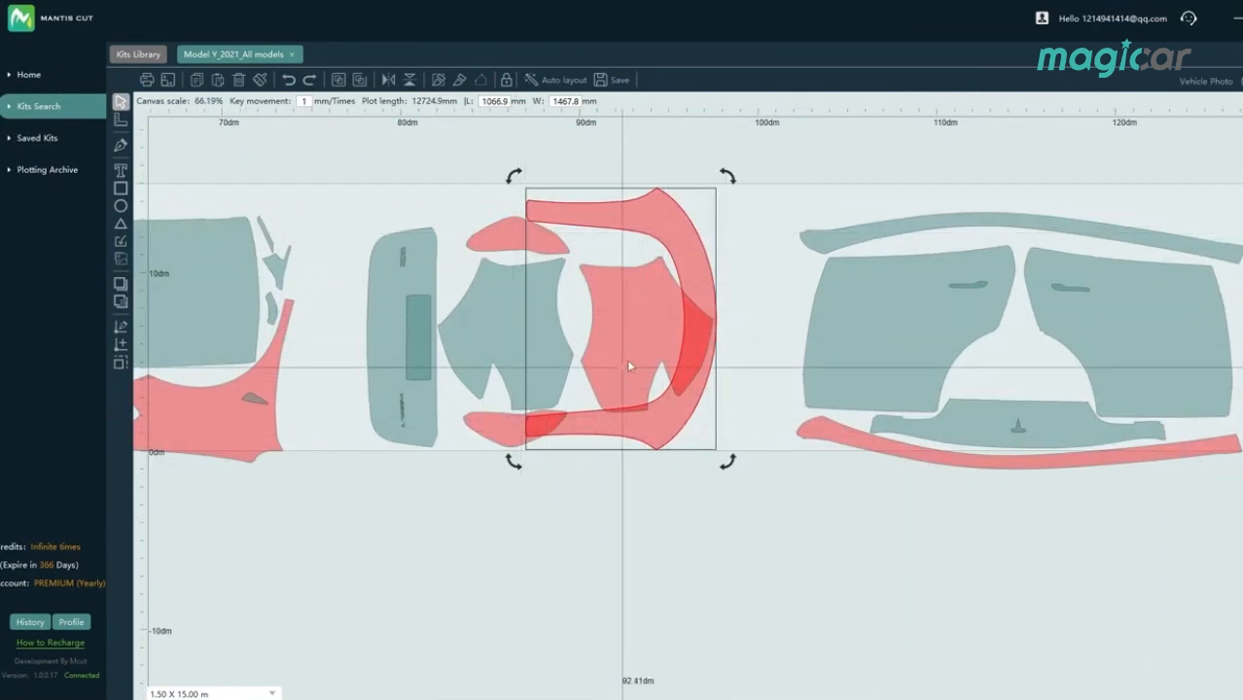
Step: Nudge the door-and-fender group and the rear pieces group so nothing overlaps
scroll(640, 526, down, 7)
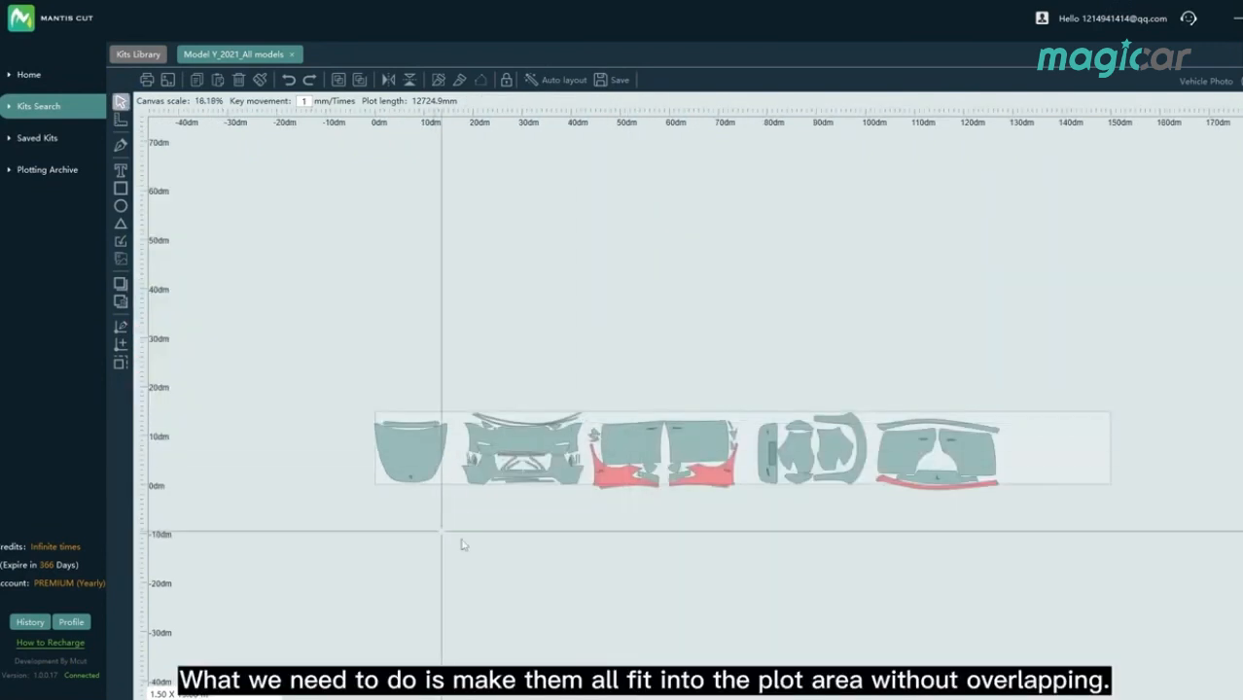
scroll(633, 529, up, 2)
scroll(633, 529, up, 3)
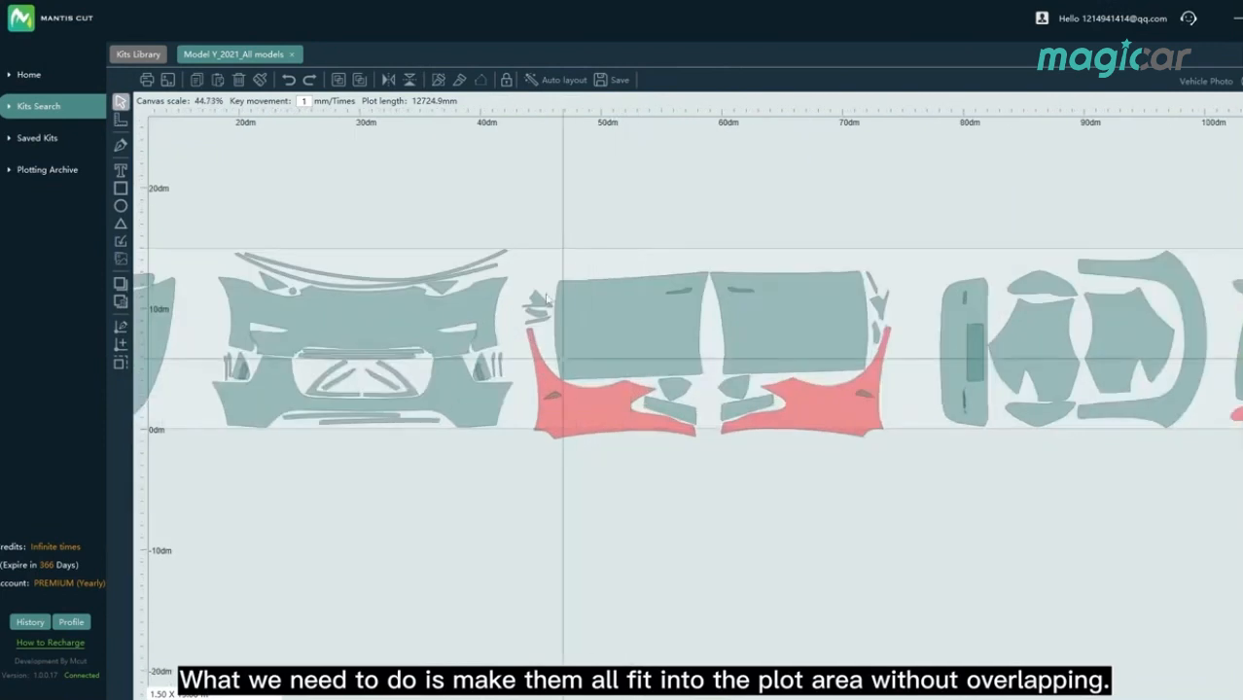
drag(517, 220, 897, 491)
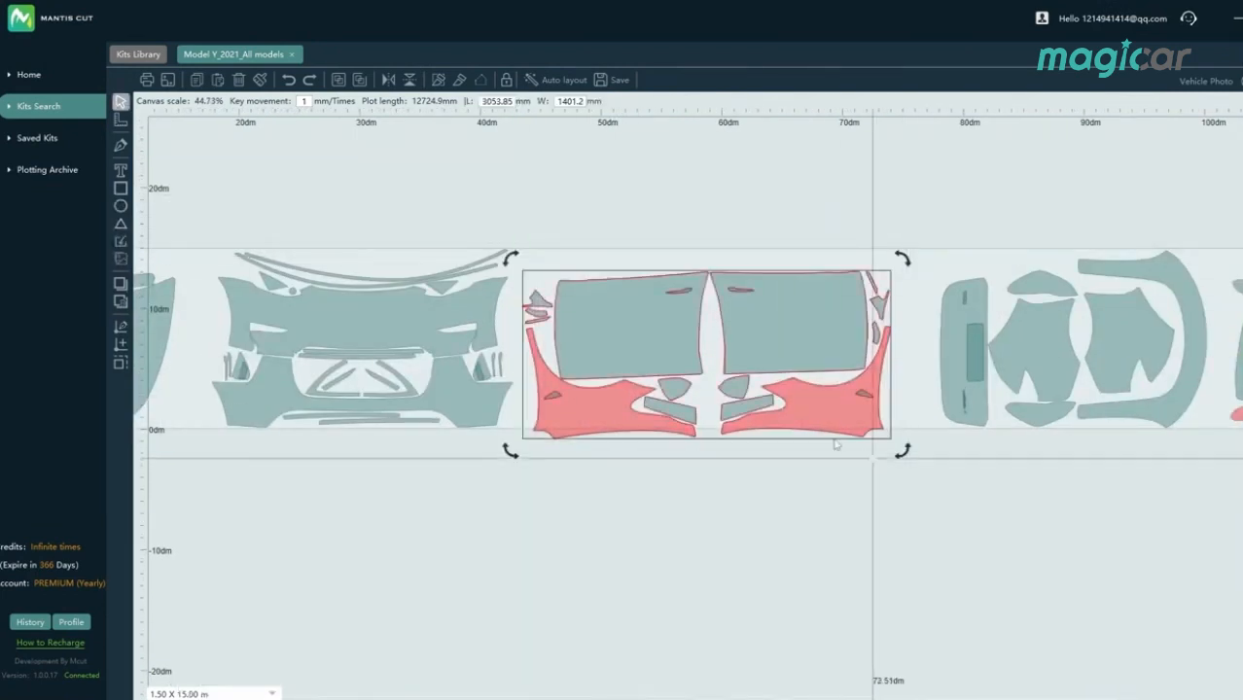
drag(658, 339, 655, 321)
click(774, 478)
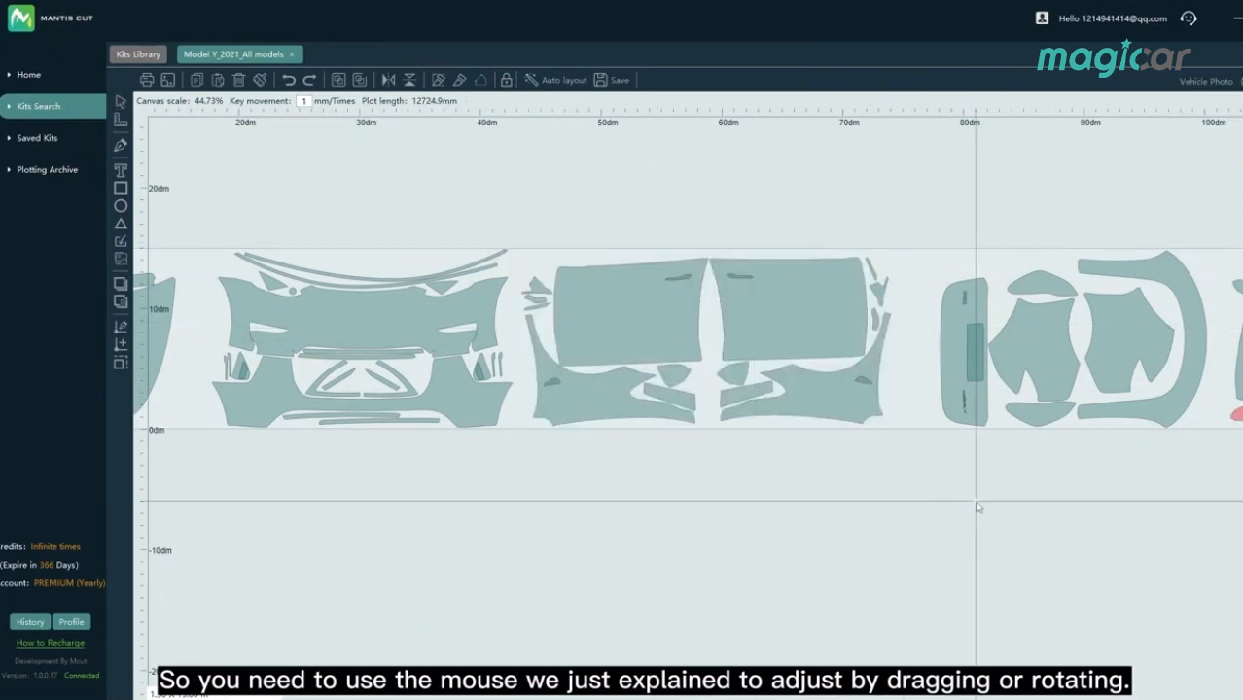
scroll(486, 508, right, 5)
drag(668, 230, 1063, 477)
drag(956, 368, 955, 356)
scroll(642, 465, down, 6)
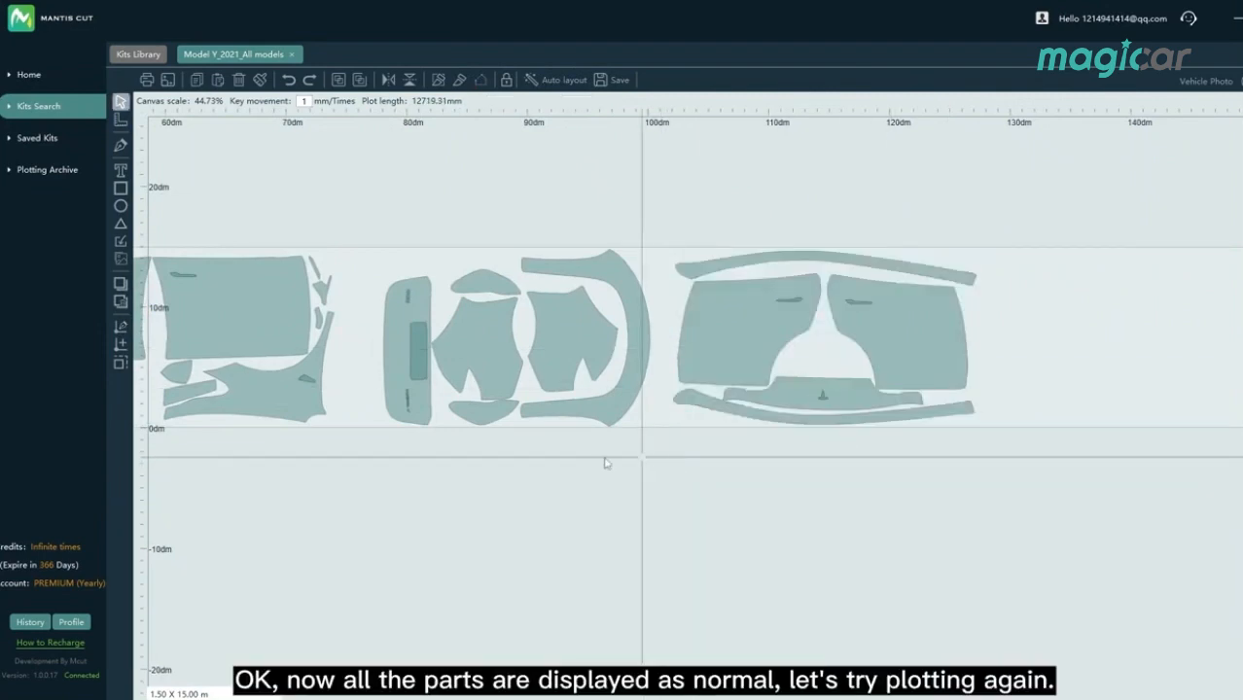
middle_drag(467, 381, 662, 493)
scroll(661, 493, down, 2)
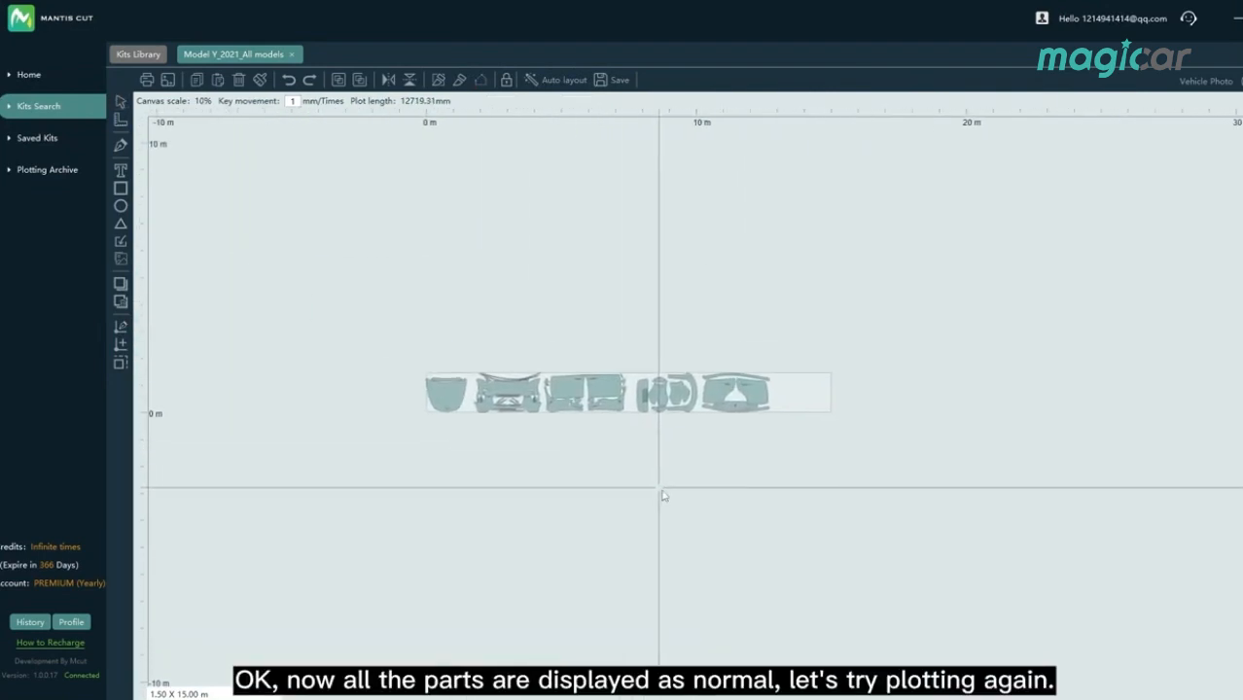
Step: Scroll the view over the rearranged Model Y layout
scroll(565, 425, up, 3)
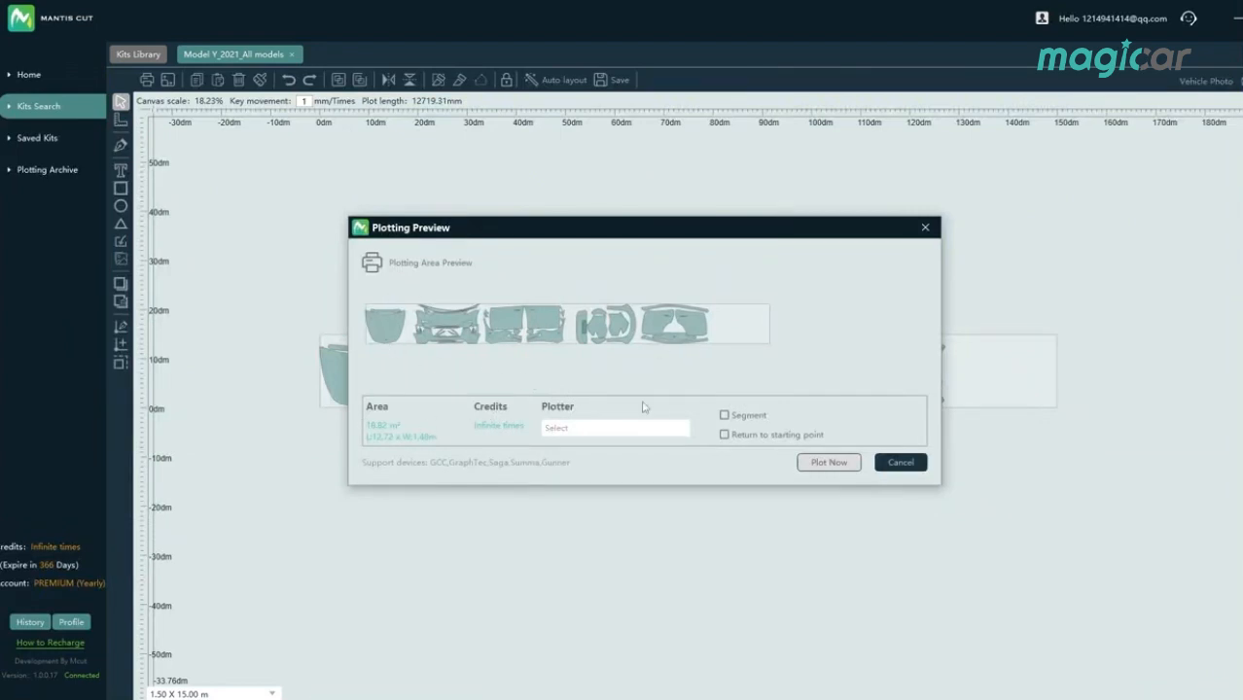
Step: Try 2000 mm plot segments, then turn Segment off and close the Plotting Preview
click(645, 433)
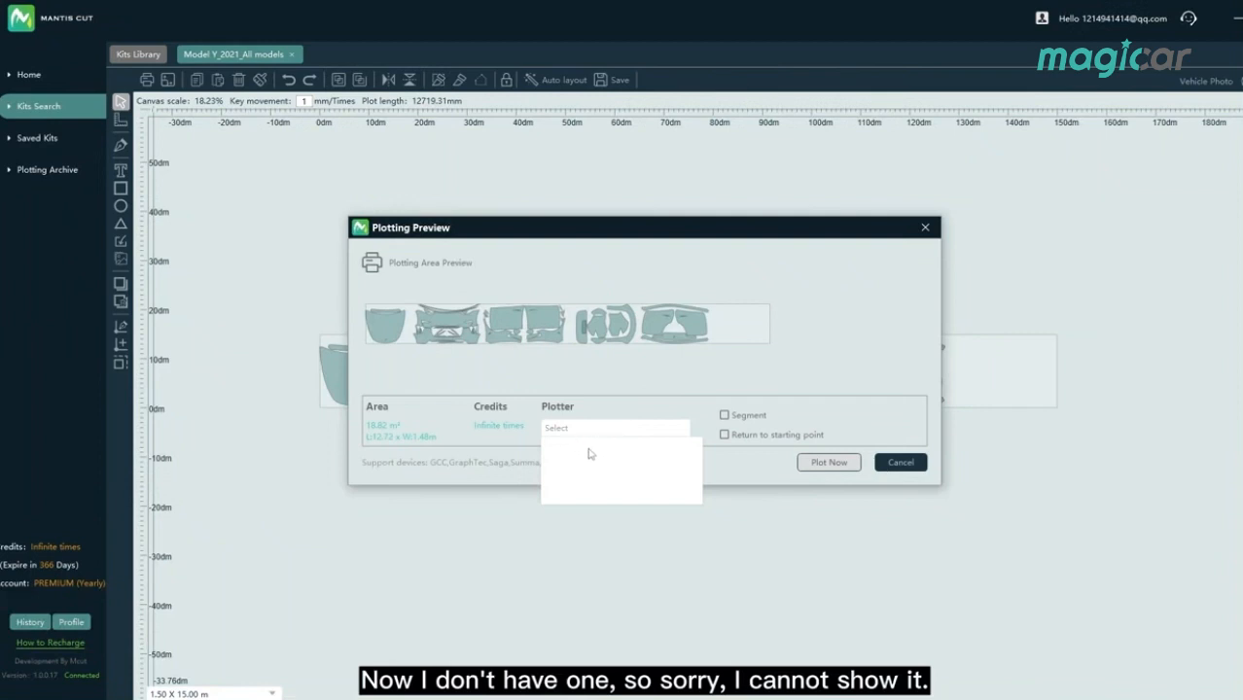
click(663, 408)
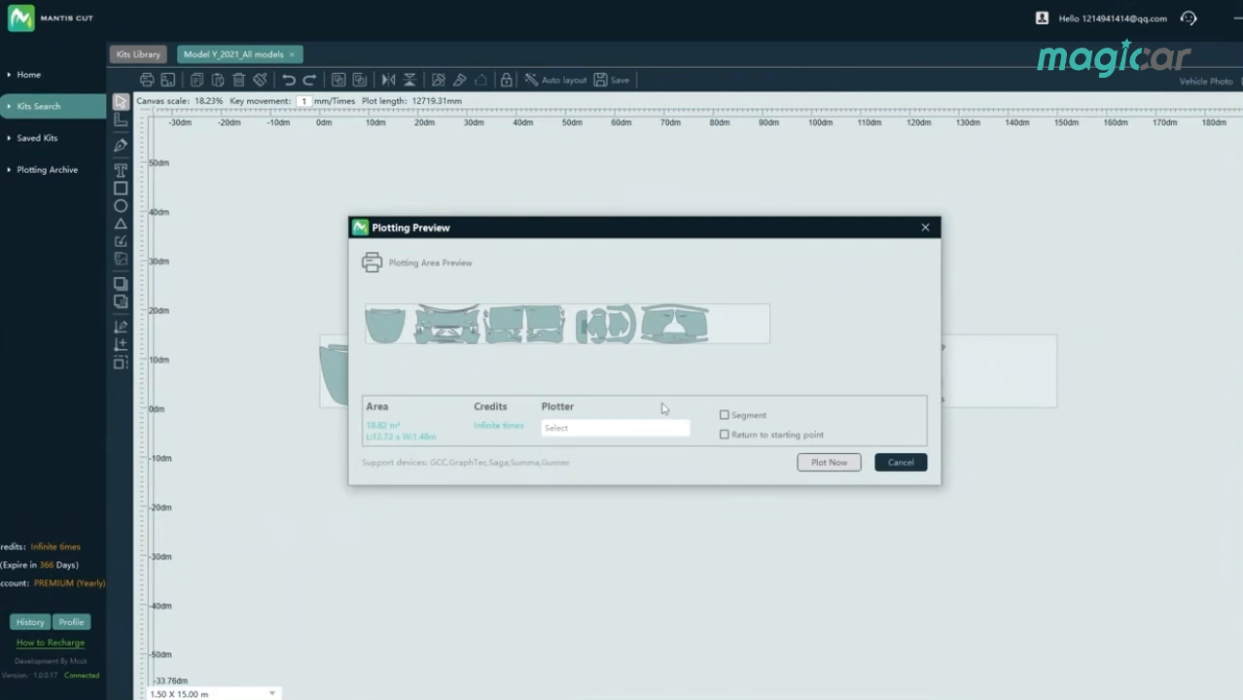
click(725, 416)
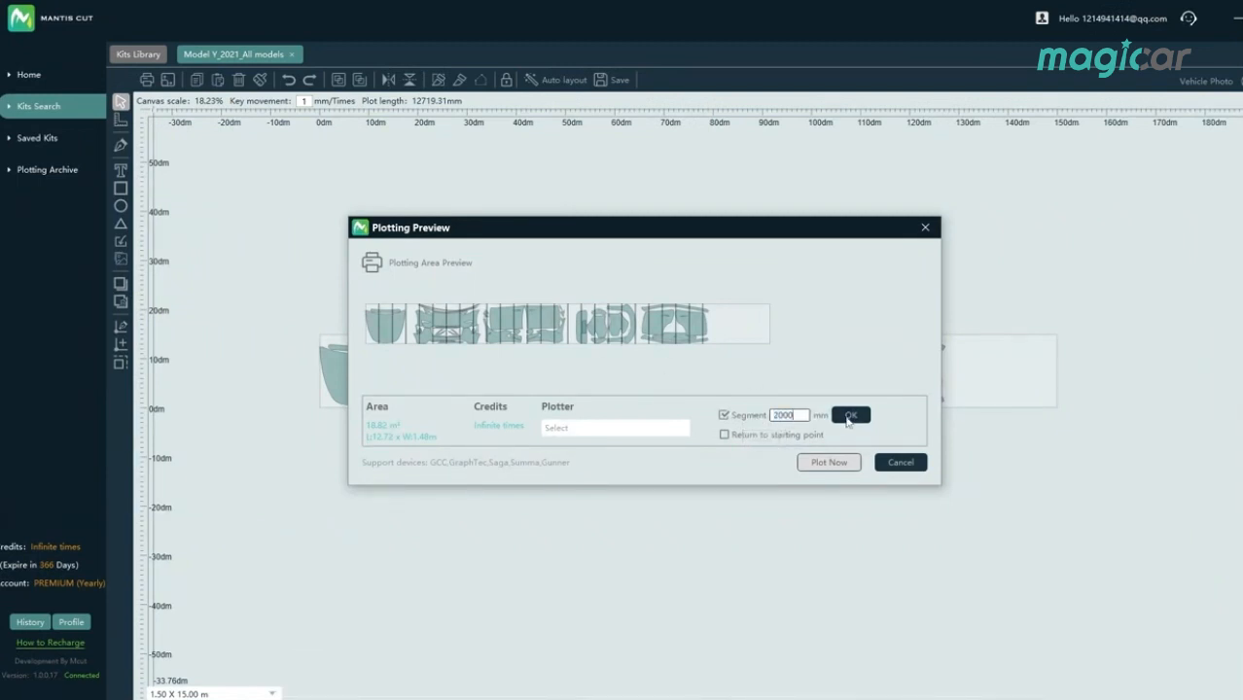
click(860, 412)
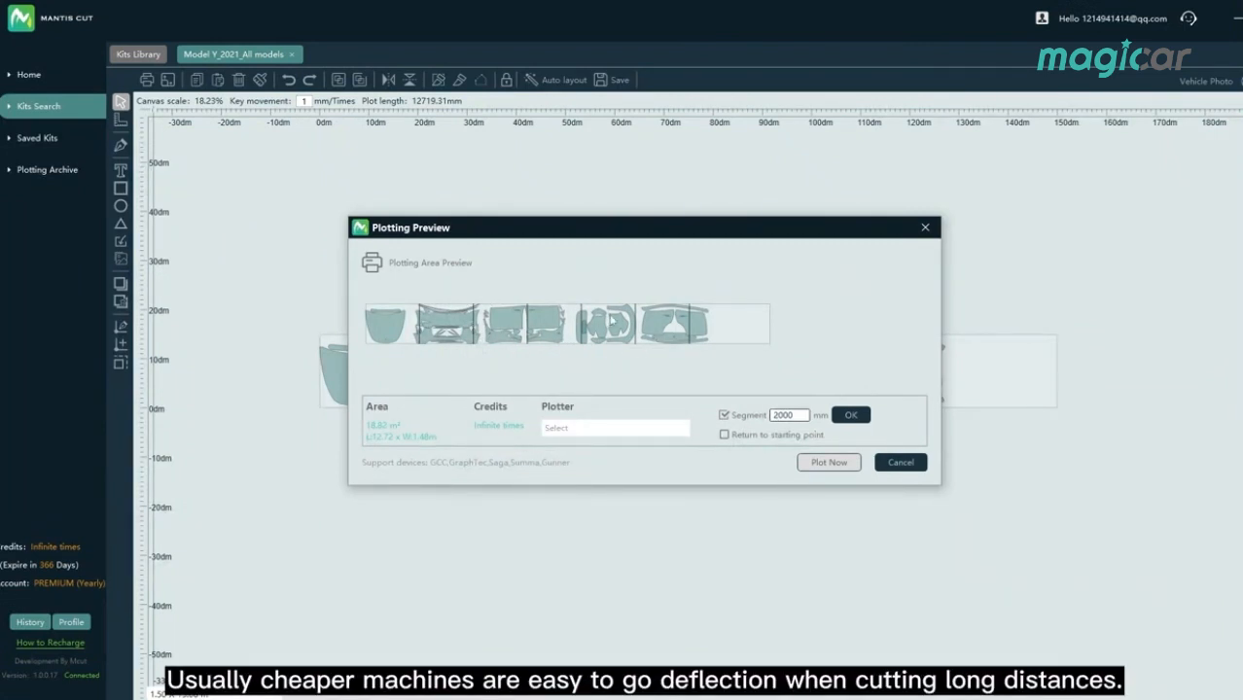
click(725, 416)
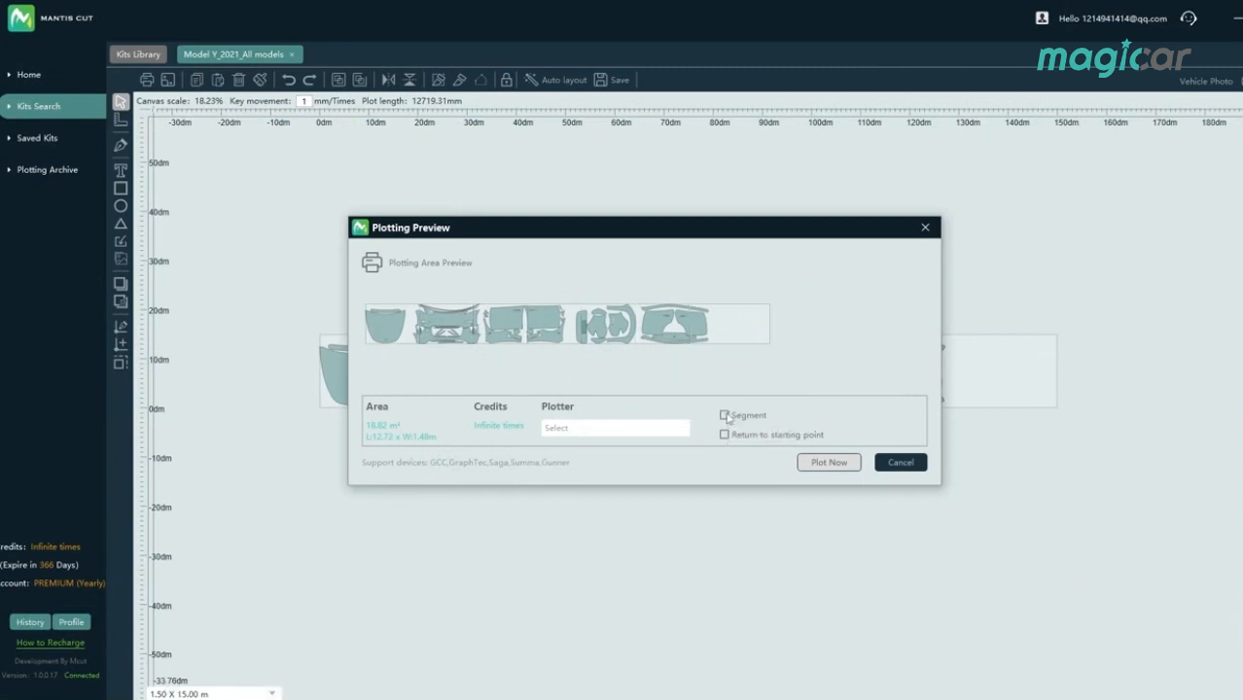
click(823, 463)
click(804, 391)
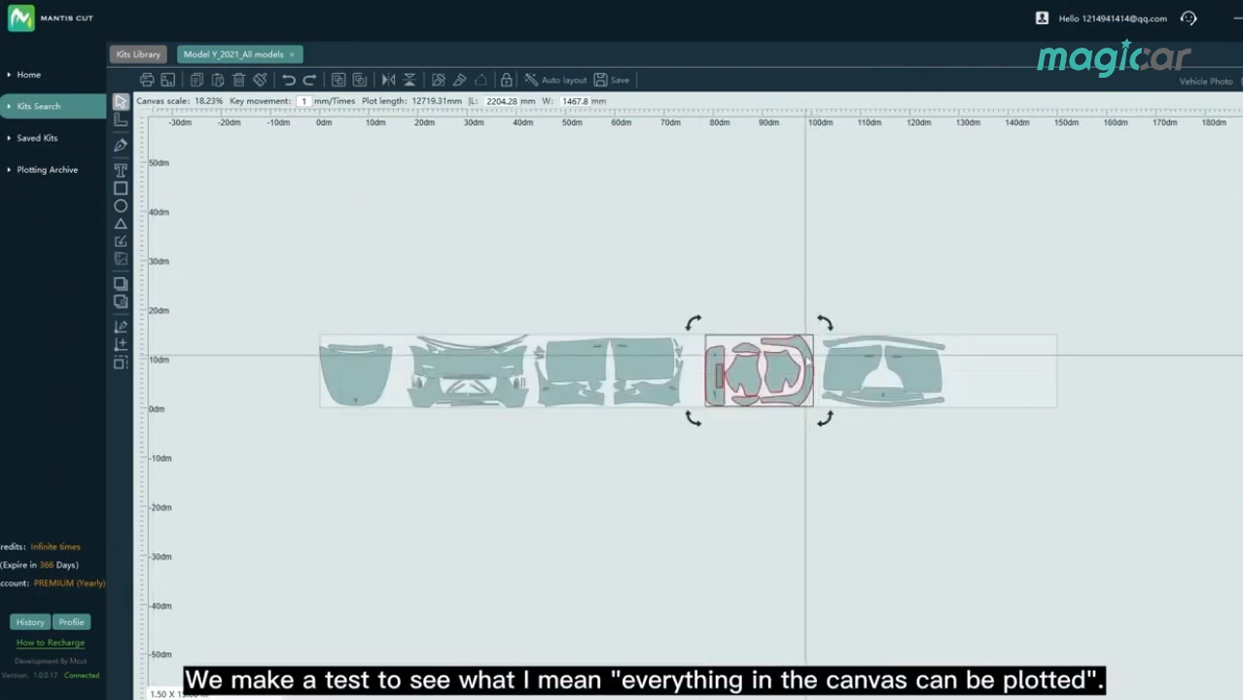
Step: Move the interior kit parts below the plot strip and check the plot preview
drag(805, 355, 806, 443)
click(258, 212)
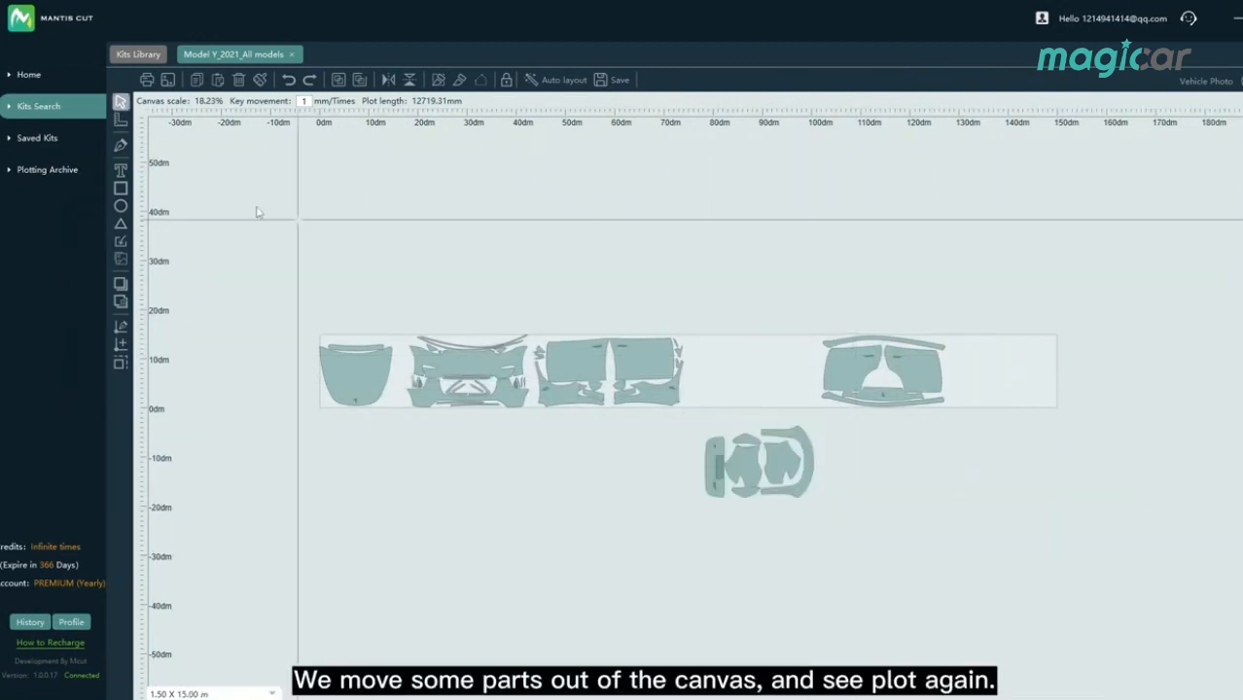
click(150, 83)
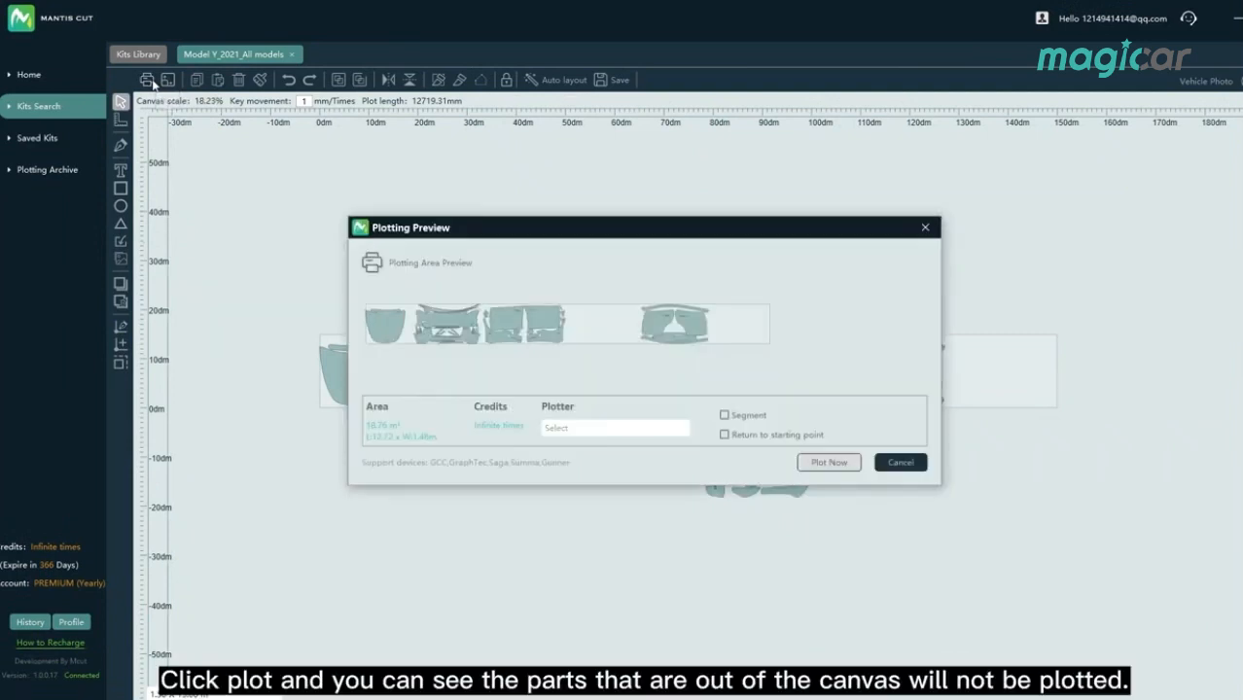
click(915, 467)
Step: Move the left pieces, rear body piece, hood and front bumper pieces below the plot strip
drag(686, 408, 833, 499)
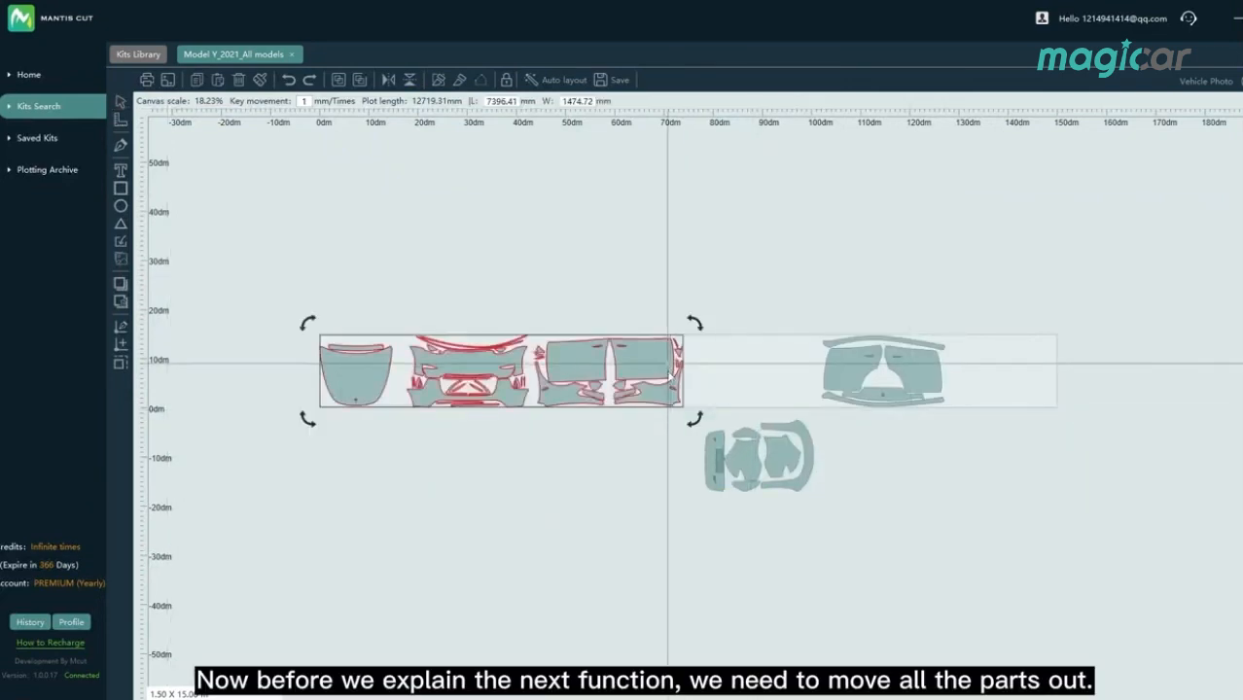
drag(668, 376, 668, 462)
click(934, 372)
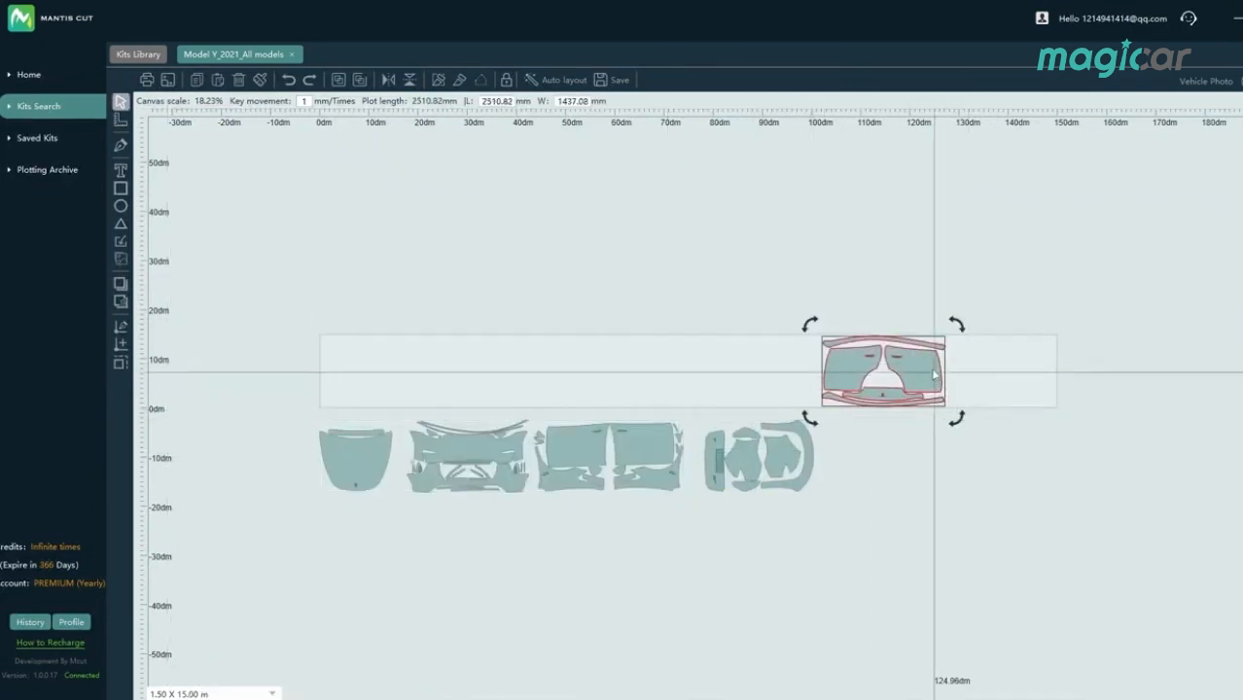
drag(933, 372, 935, 457)
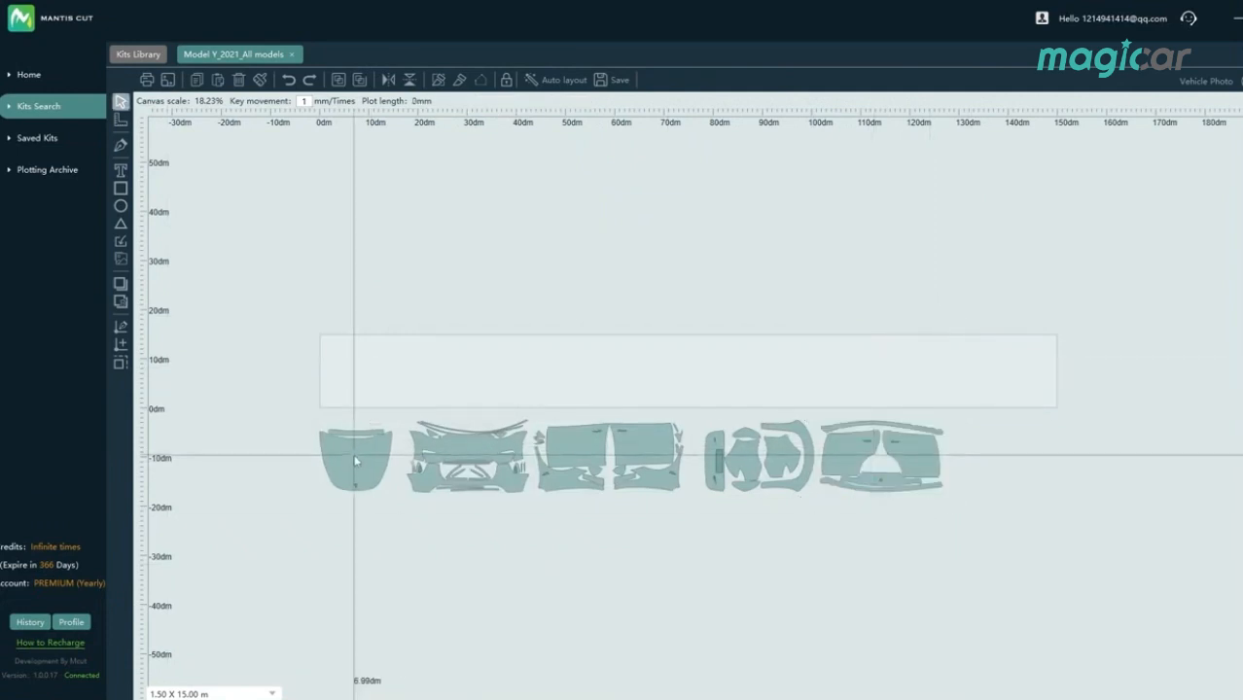
drag(355, 455, 350, 425)
click(358, 424)
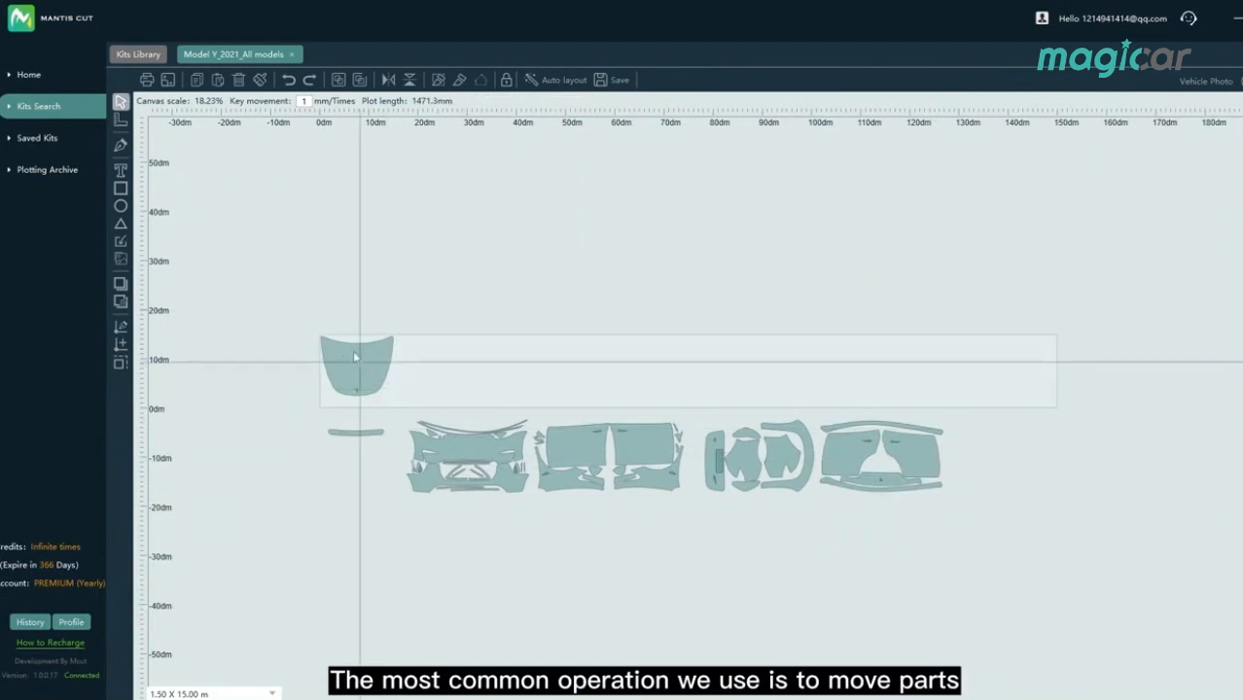
drag(295, 309, 397, 415)
drag(360, 368, 361, 473)
drag(413, 421, 500, 459)
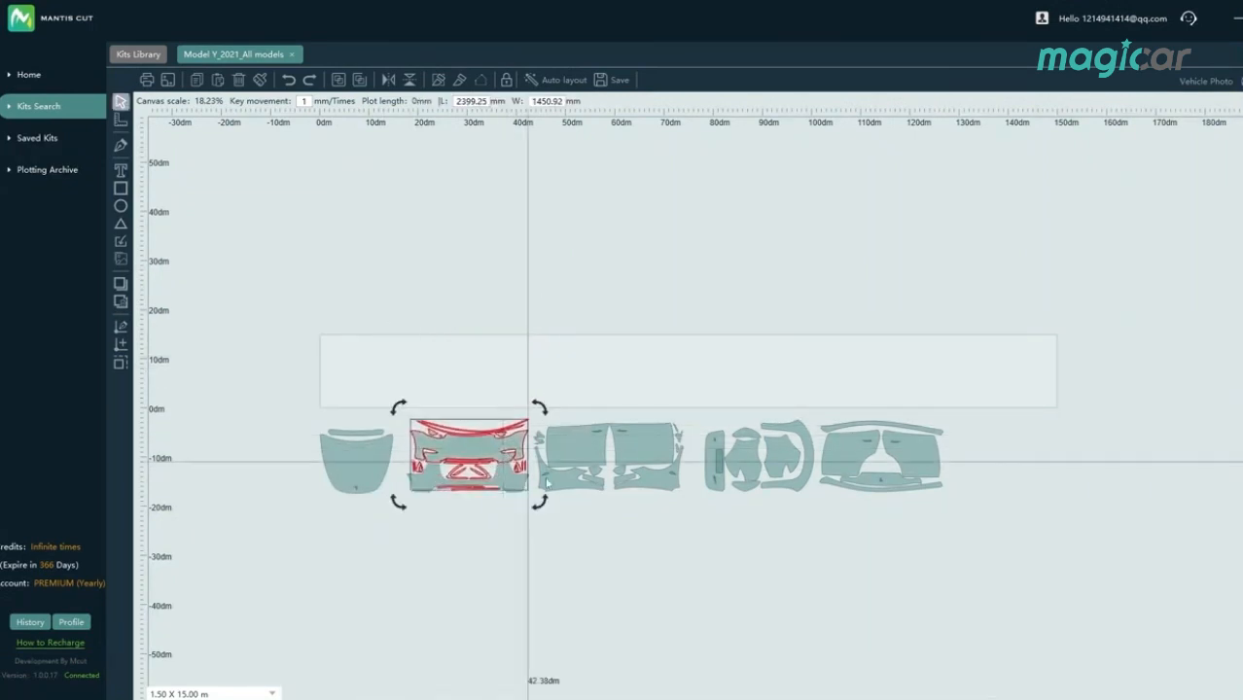
click(537, 560)
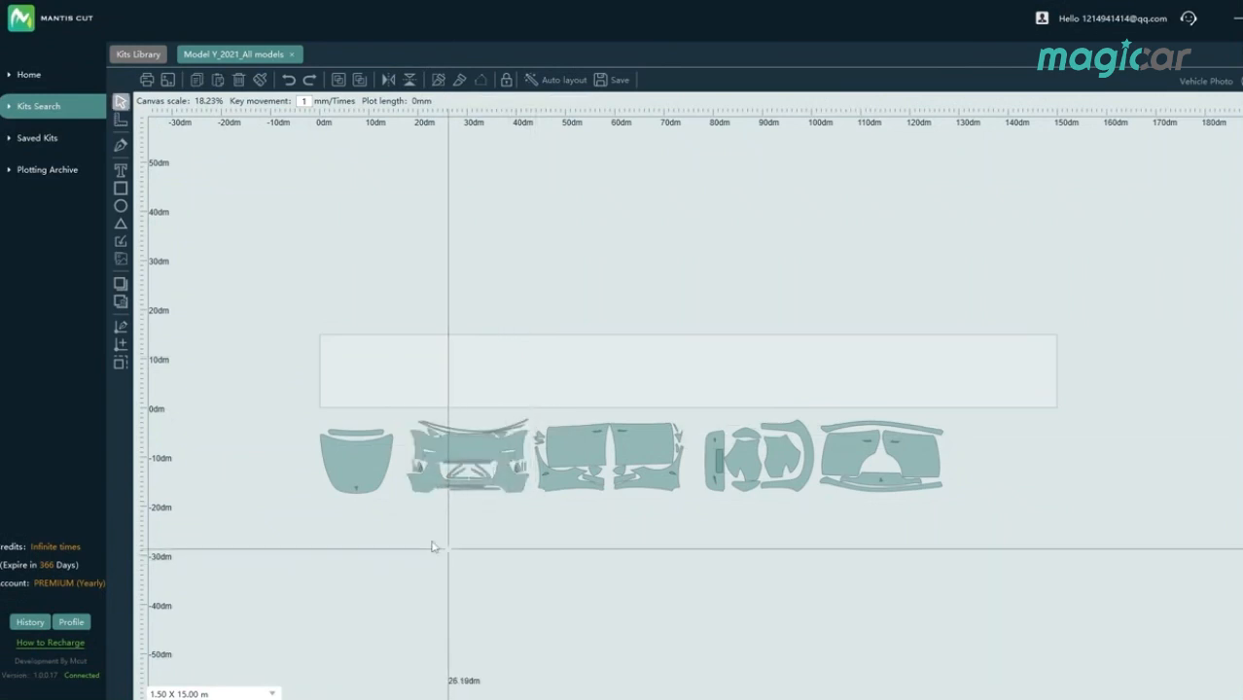
drag(304, 424, 405, 506)
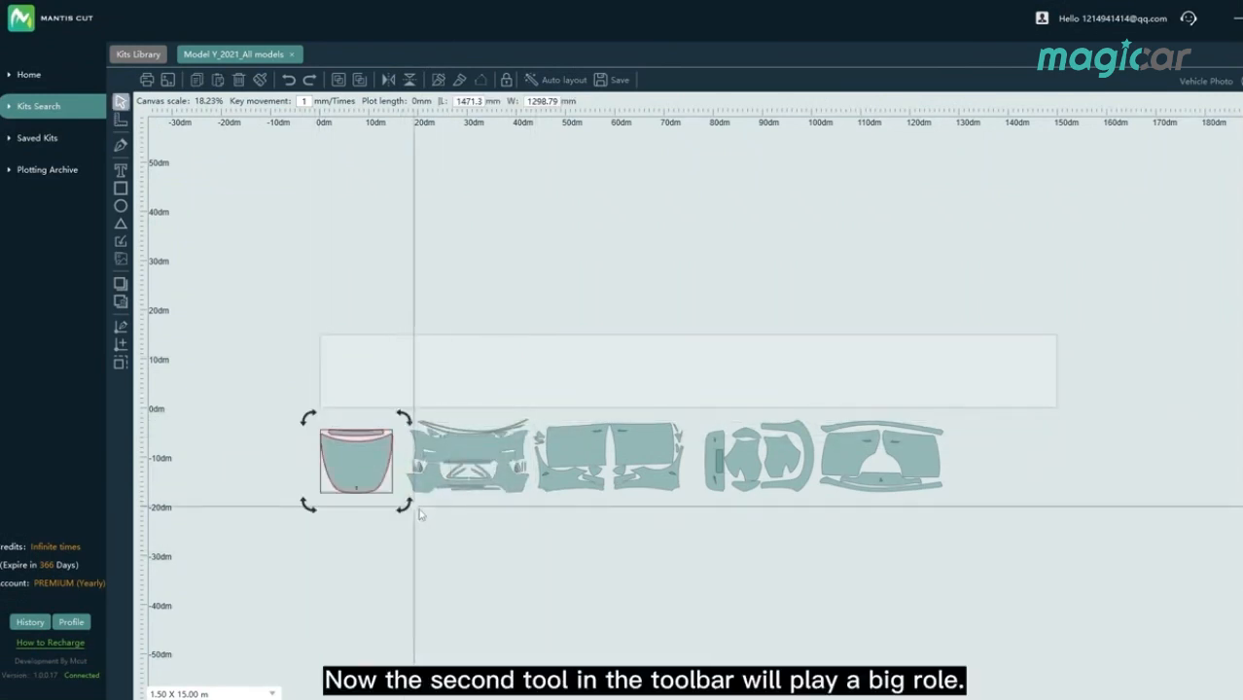
click(255, 423)
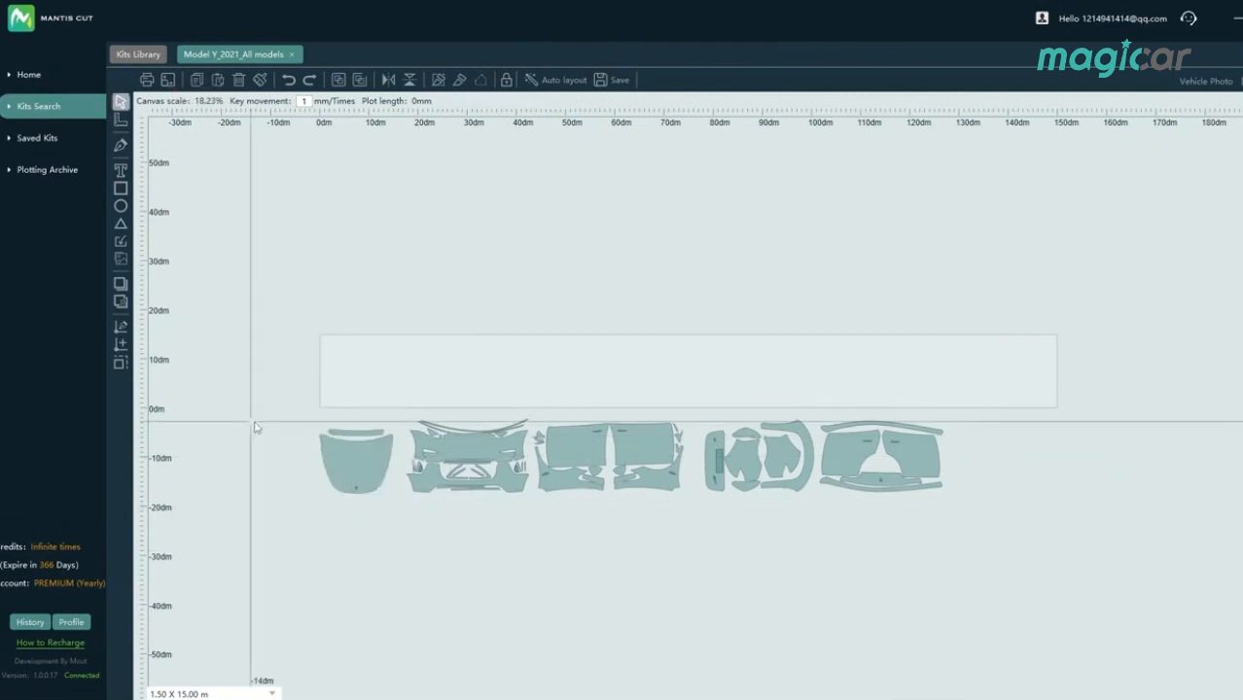
drag(310, 422, 401, 509)
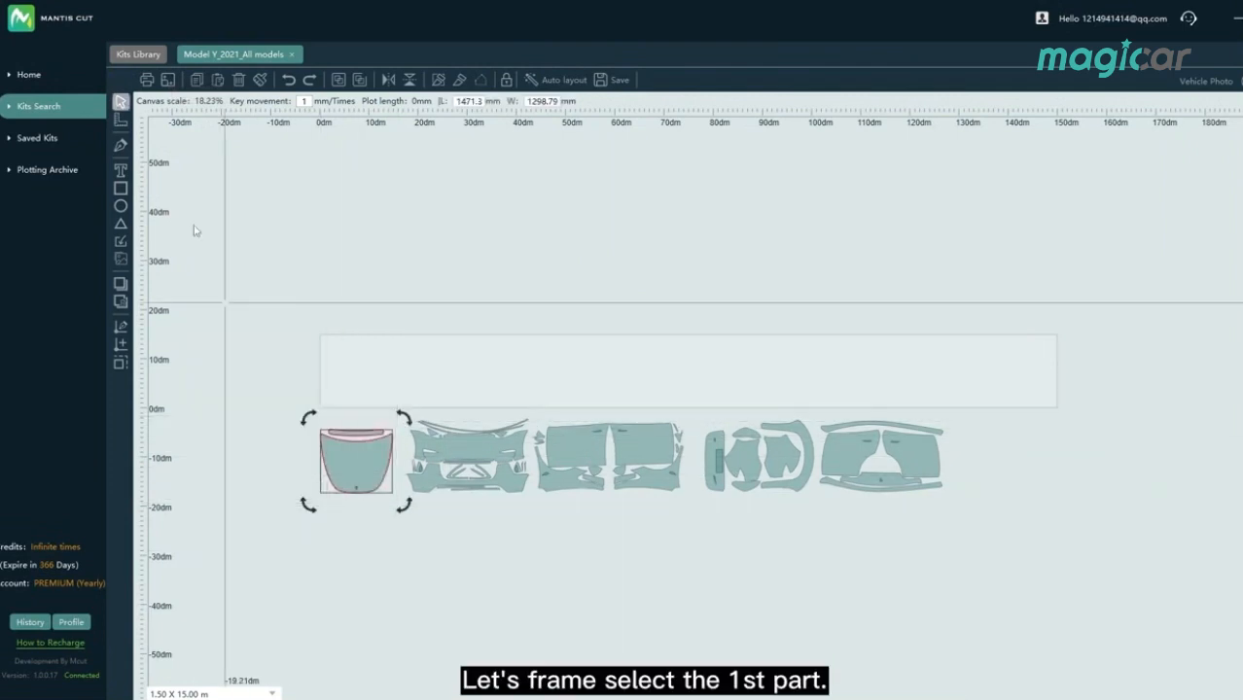
click(168, 80)
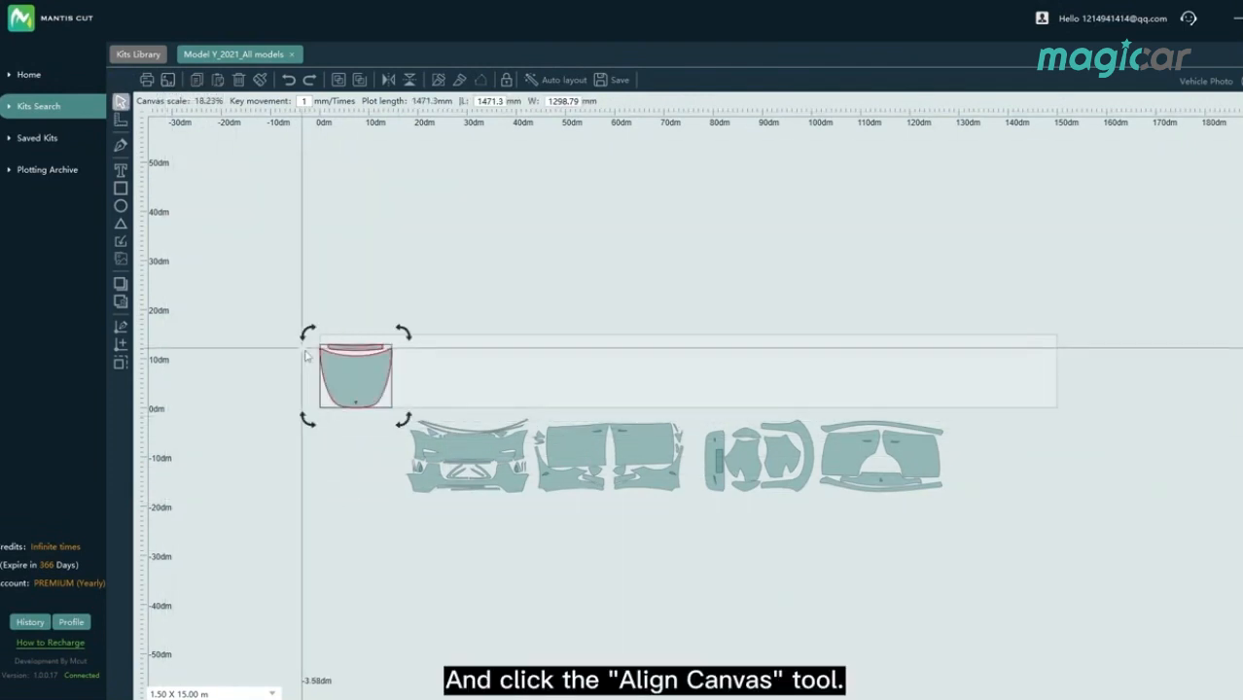
scroll(348, 416, up, 3)
scroll(348, 416, up, 2)
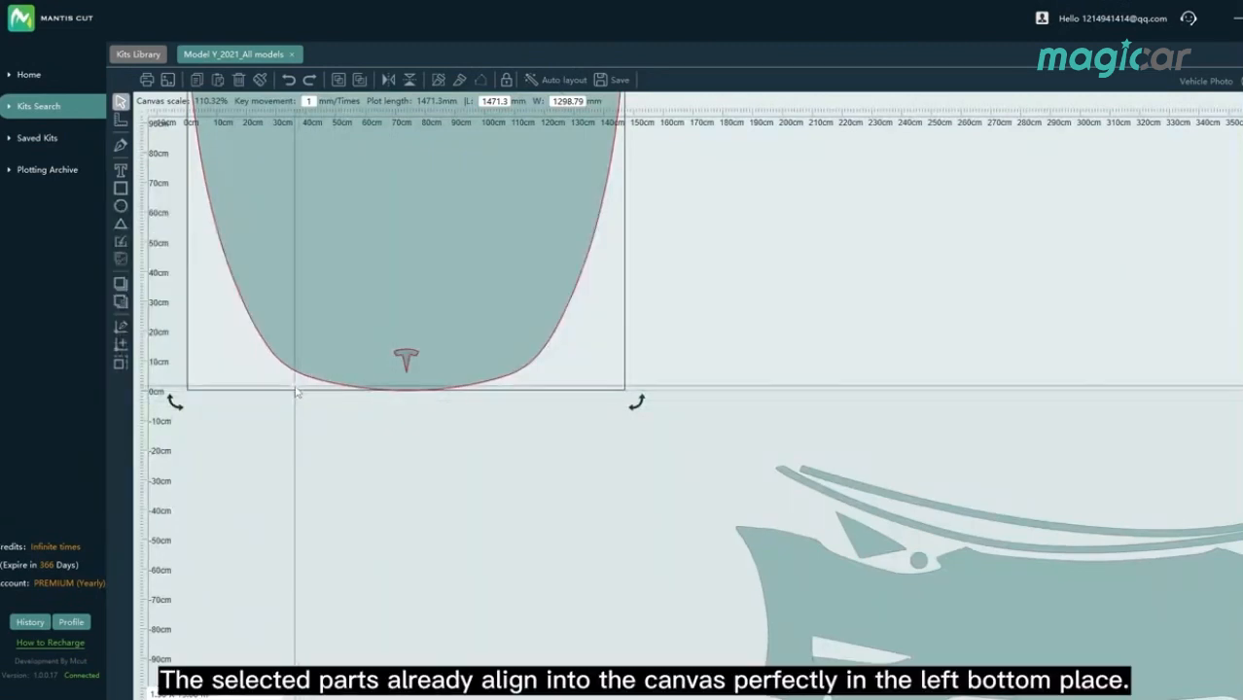
middle_drag(297, 379, 322, 575)
scroll(322, 581, down, 4)
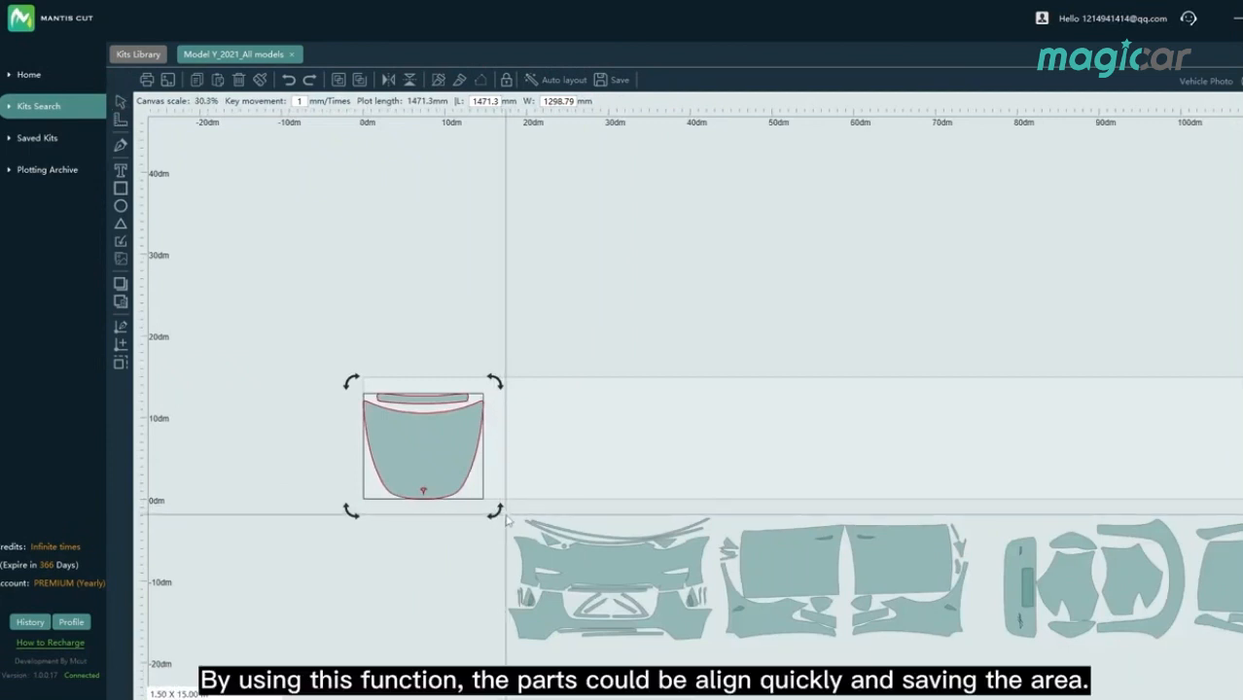
drag(506, 516, 719, 650)
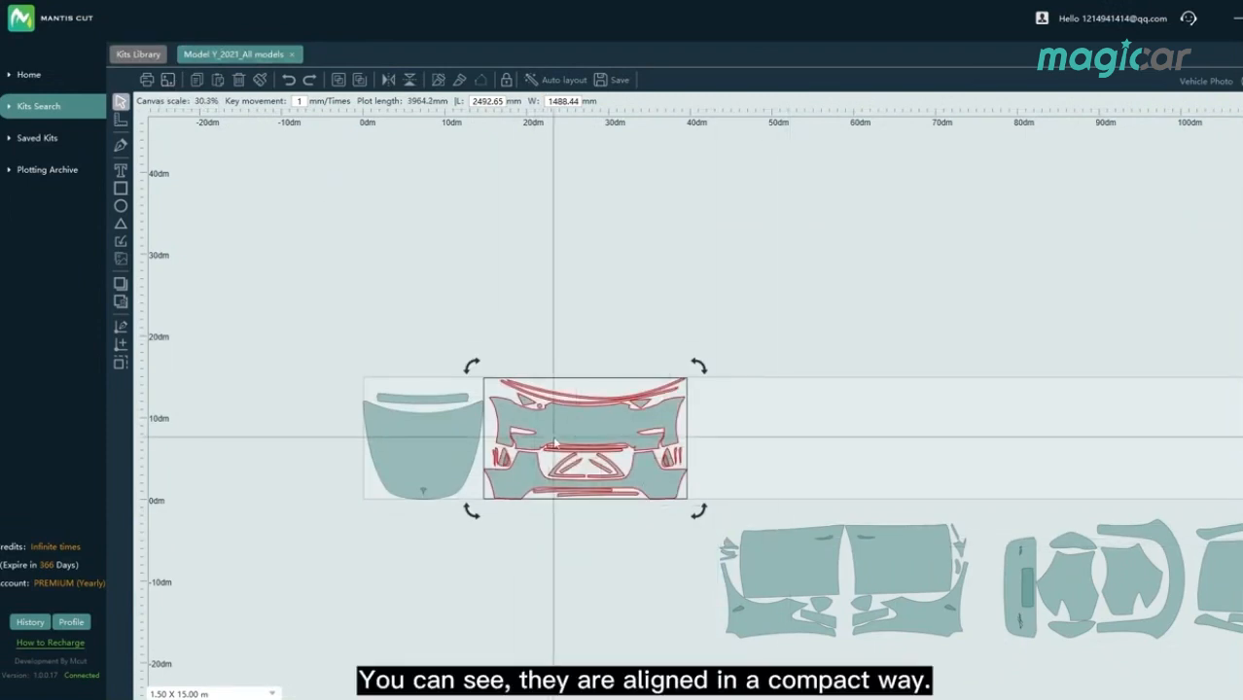
drag(592, 421, 600, 577)
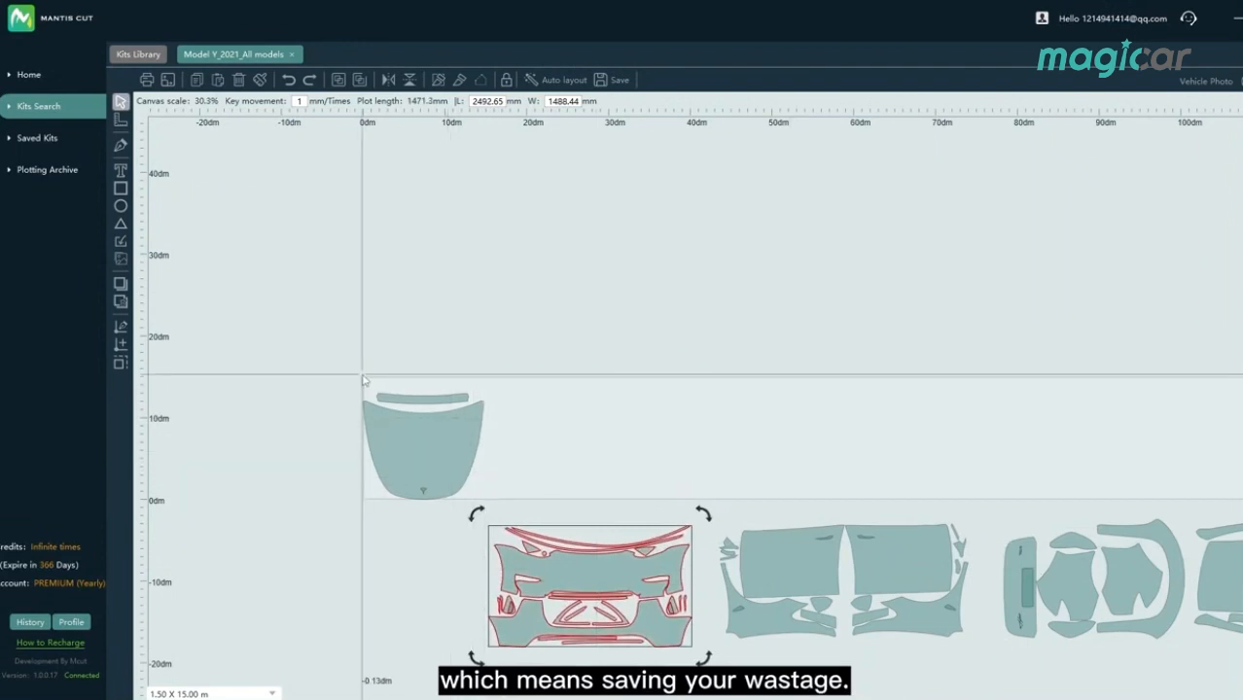
key(ctrl+z)
key(ctrl+z)
key(ctrl+z)
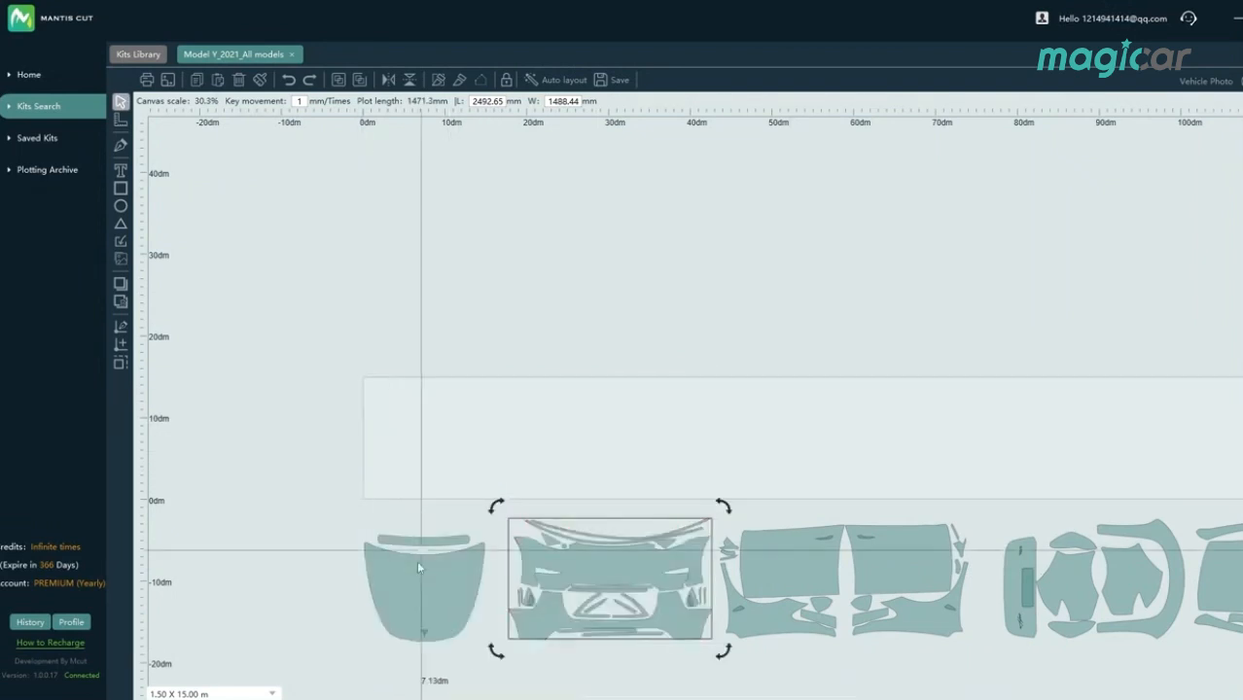
click(302, 553)
click(409, 581)
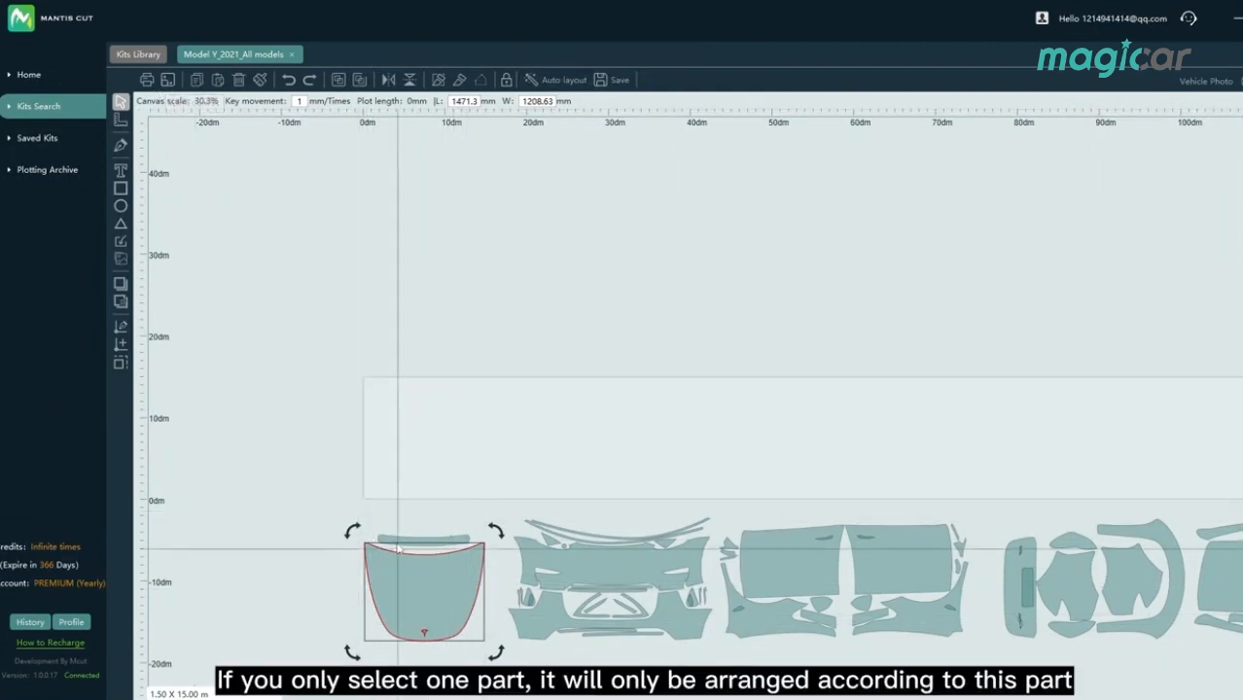
click(168, 83)
click(423, 539)
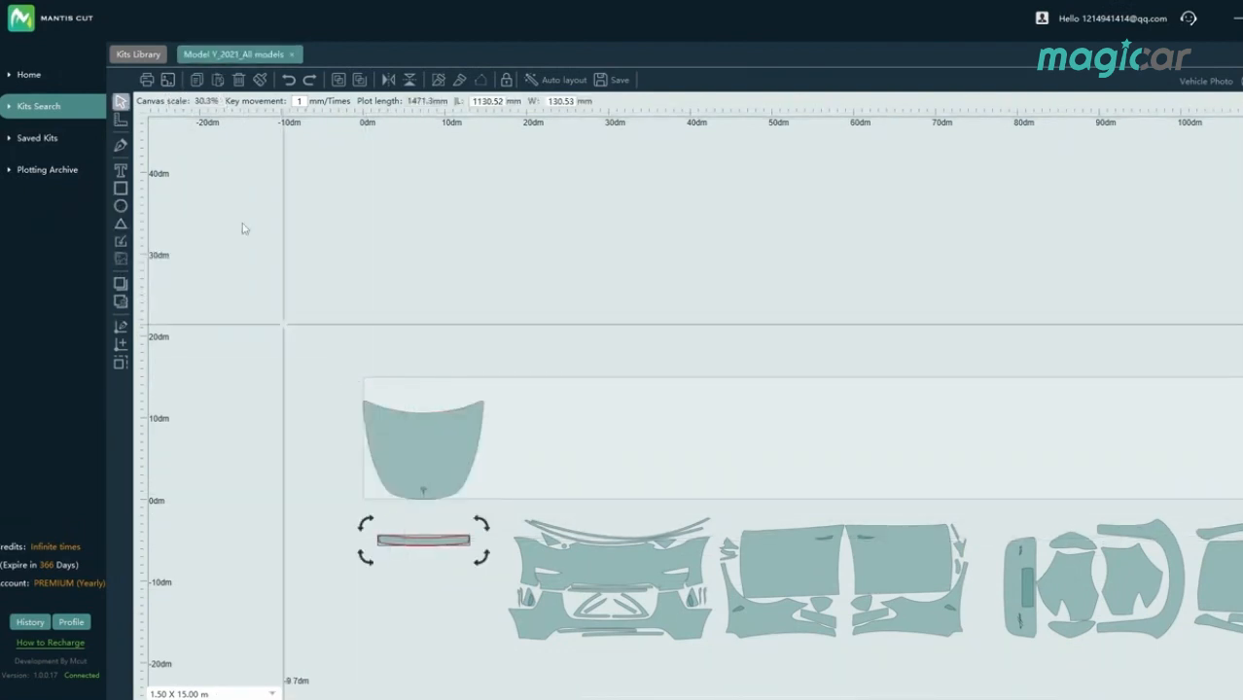
click(168, 83)
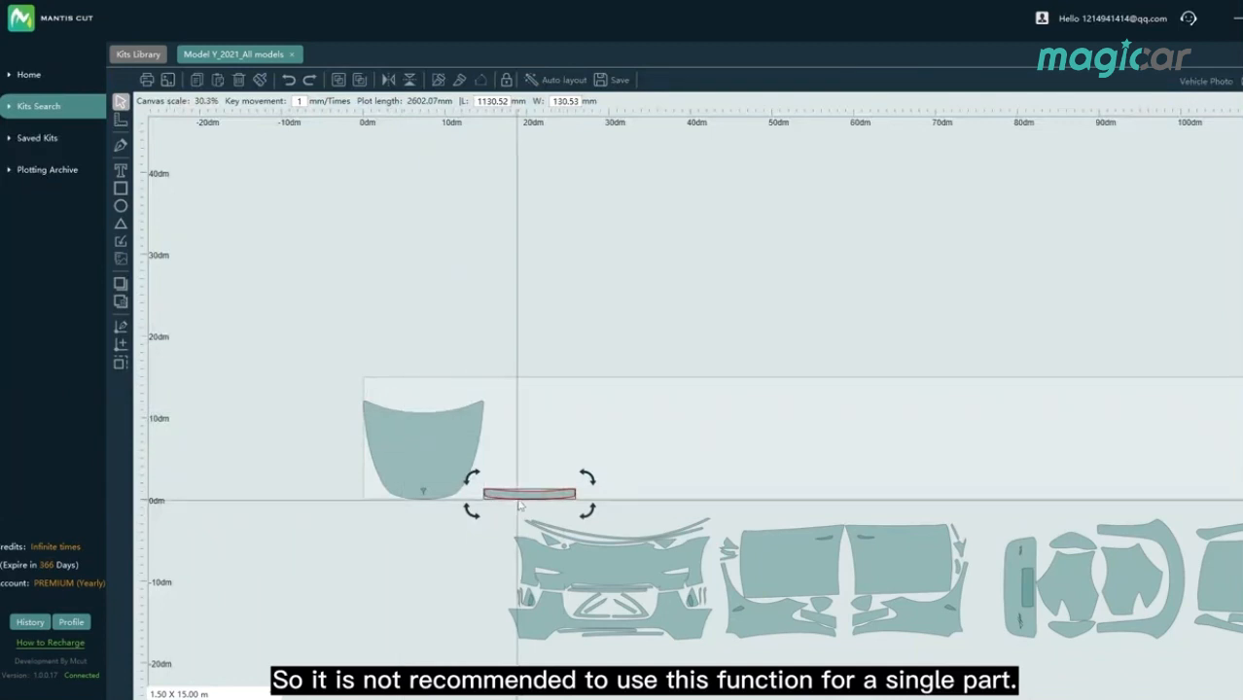
drag(519, 505, 416, 405)
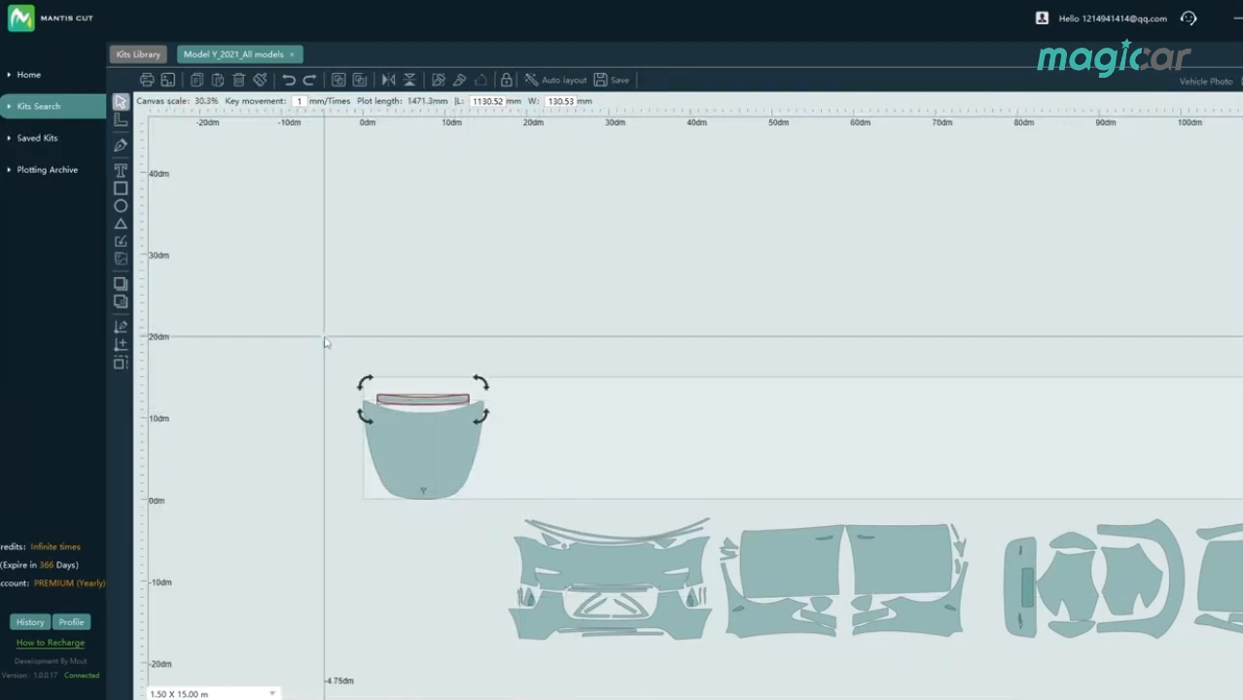
drag(325, 343, 500, 494)
drag(465, 439, 467, 572)
click(372, 525)
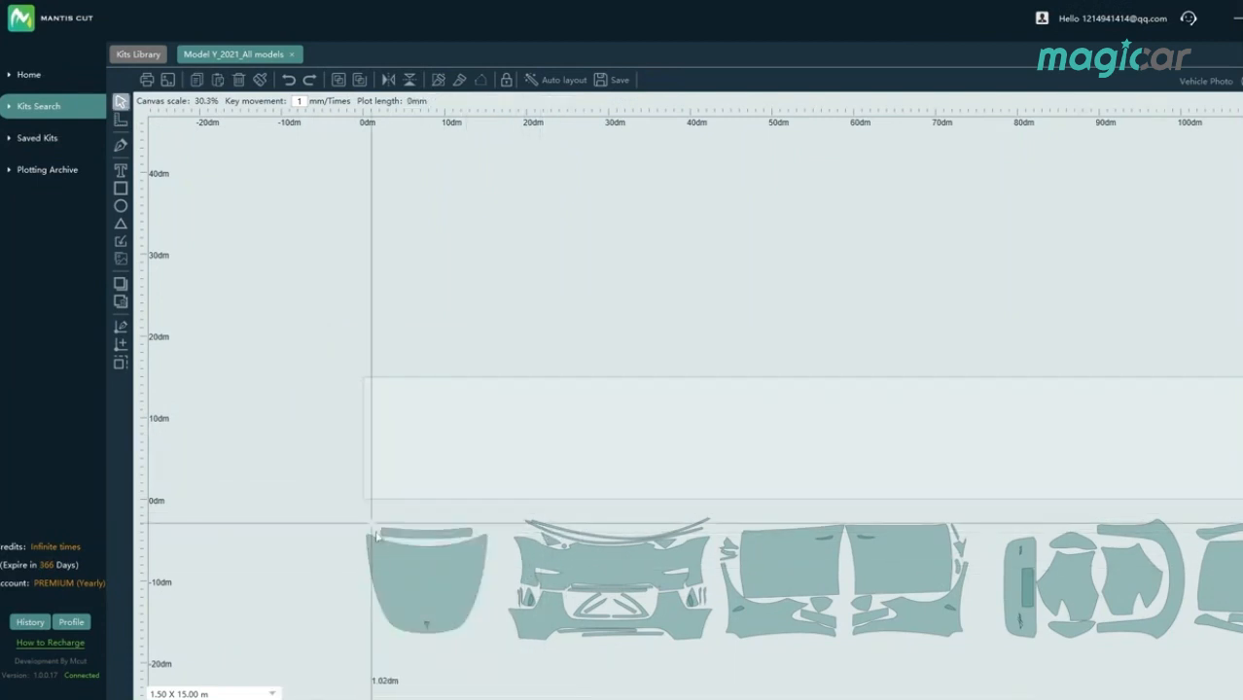
Step: Pack the hood and front bumper pieces into the film corner with Align Canvas
drag(338, 499, 497, 671)
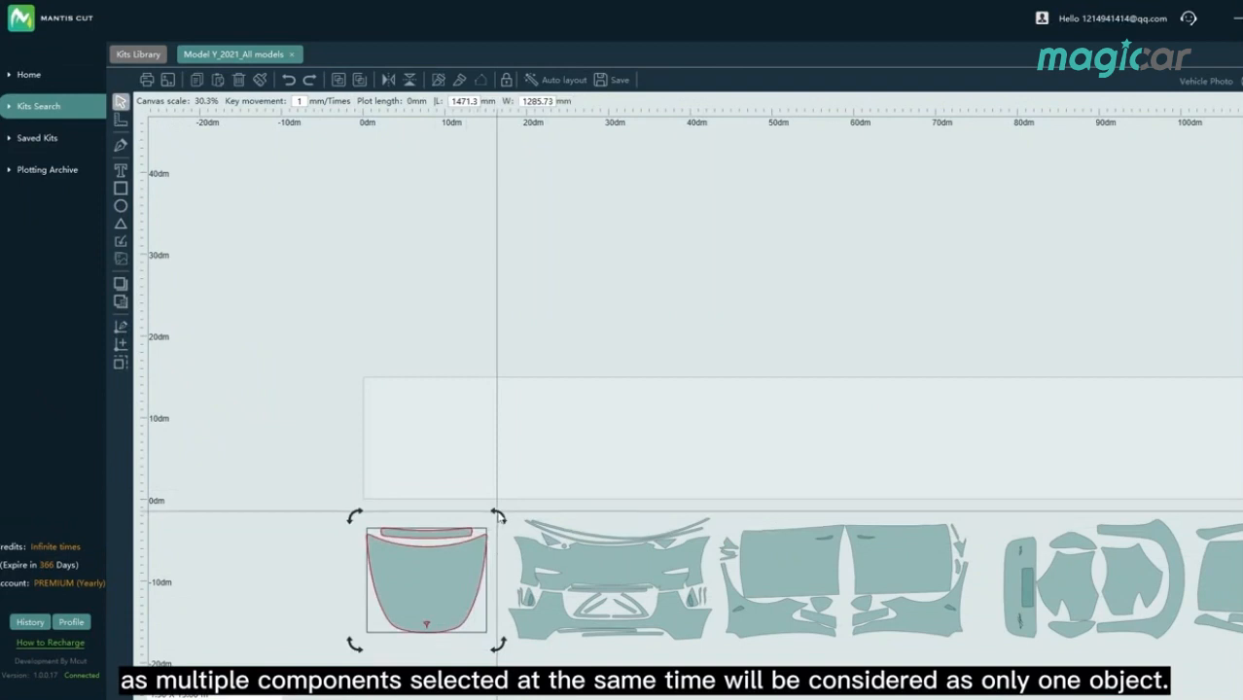
mouse_move(497, 516)
mouse_down()
mouse_move(508, 528)
mouse_move(511, 518)
mouse_up()
drag(333, 504, 518, 658)
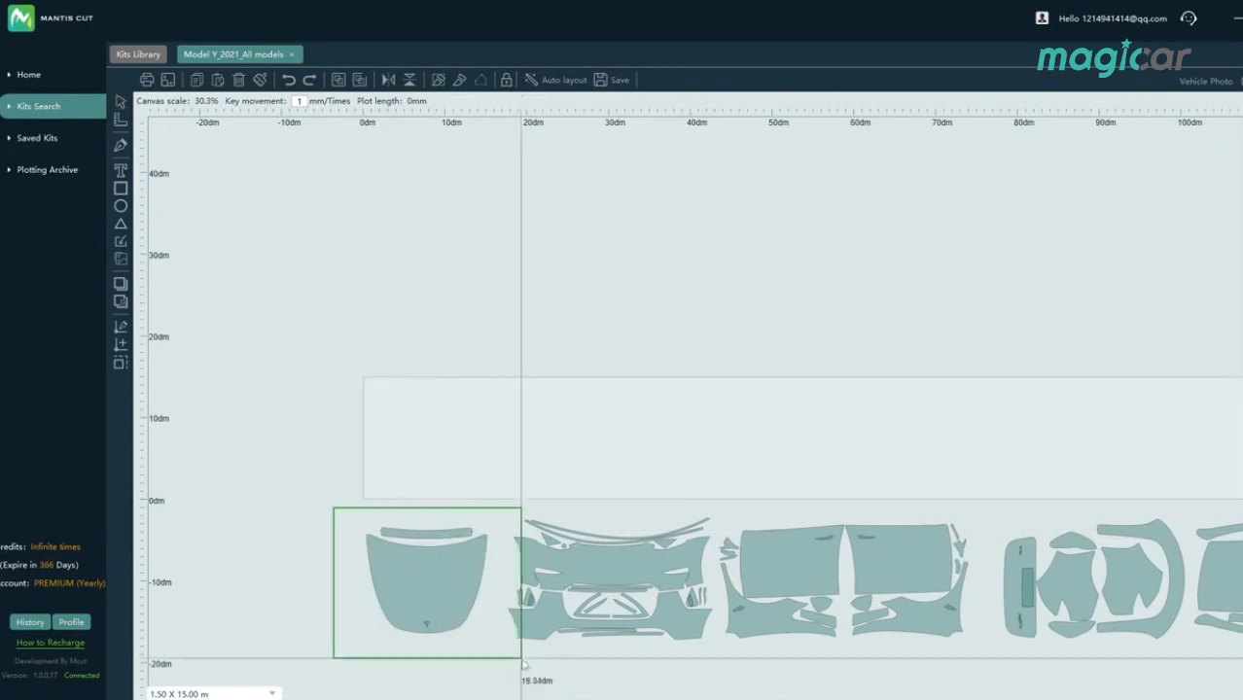
click(168, 81)
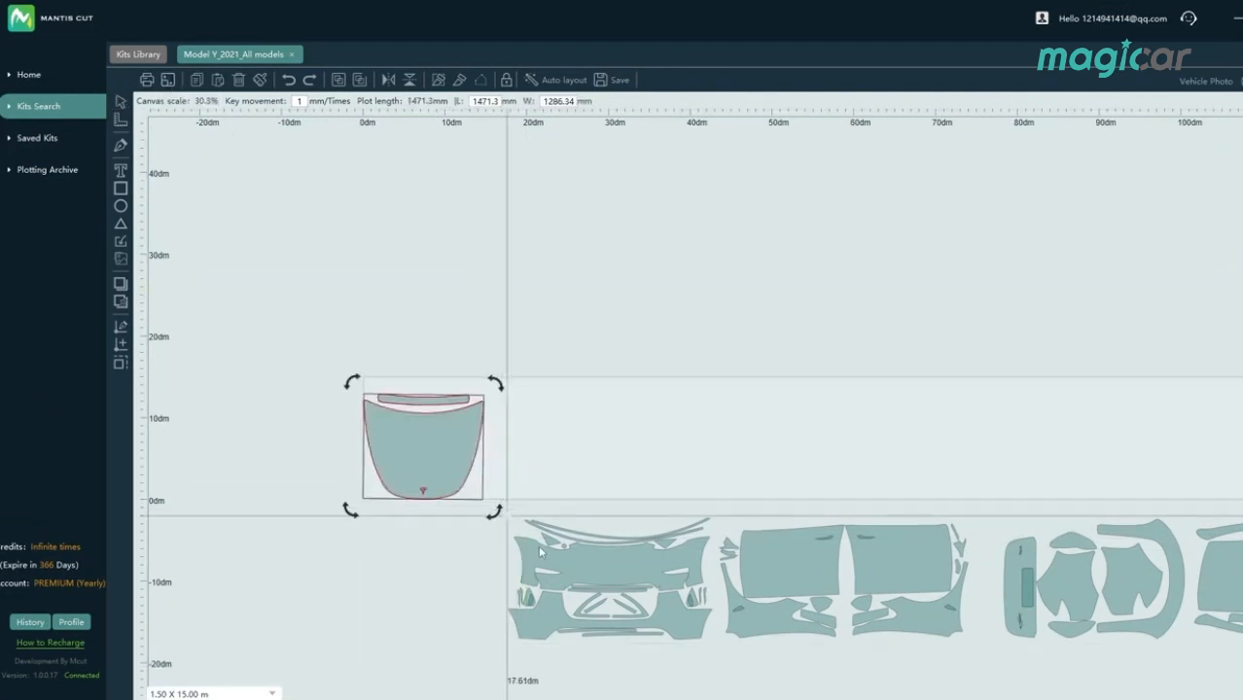
click(439, 655)
drag(510, 516, 718, 650)
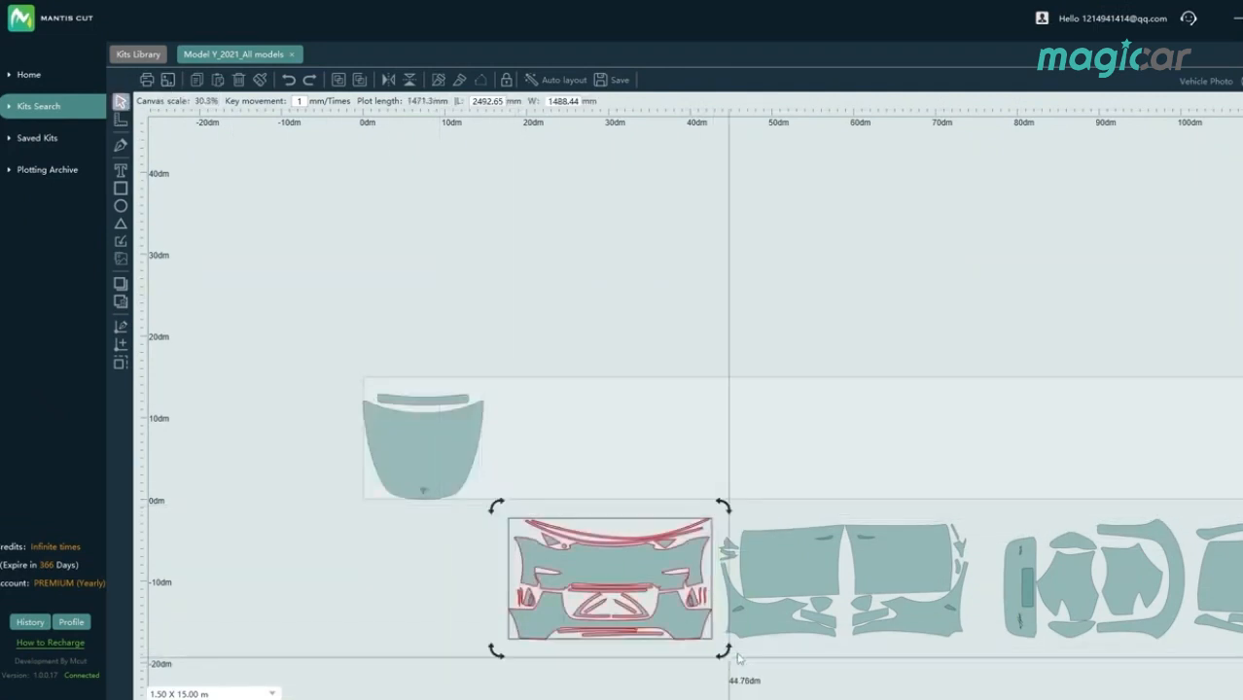
click(167, 81)
Step: Pack the doors and remaining side pieces alongside, then preview the 17.47 m² plot
drag(815, 528, 838, 544)
key(ctrl+z)
click(769, 475)
drag(691, 465, 865, 562)
click(168, 81)
click(858, 461)
drag(868, 473, 981, 553)
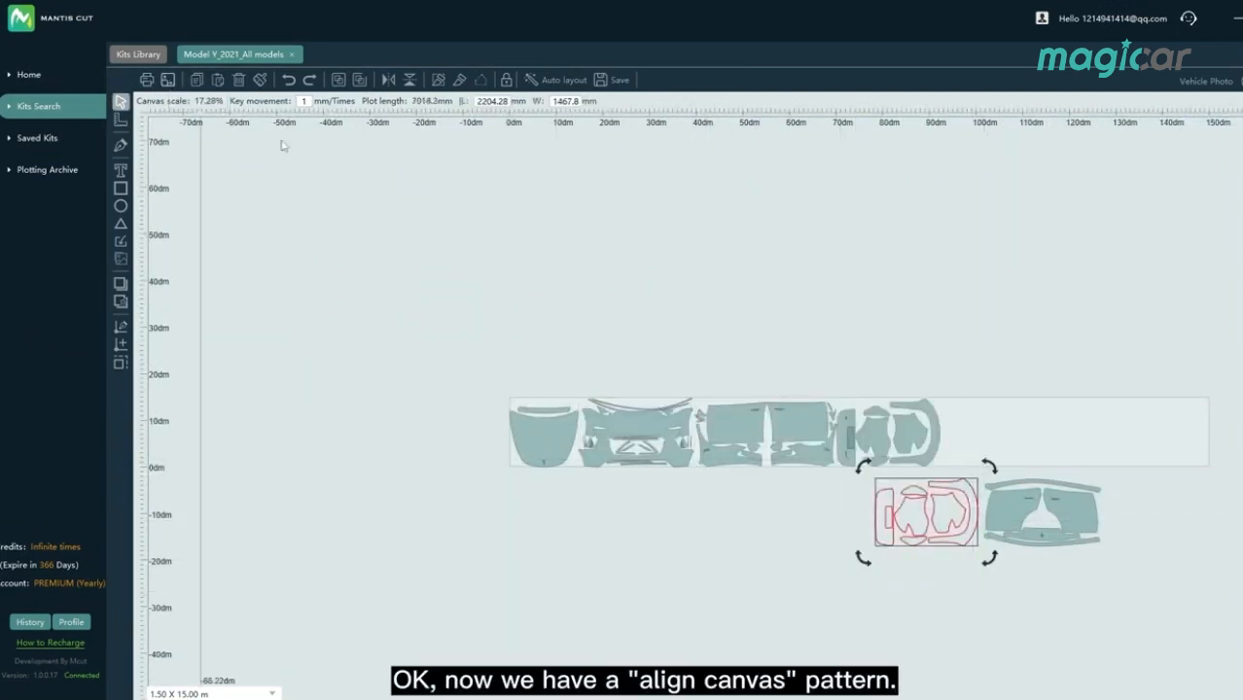
click(167, 80)
click(166, 81)
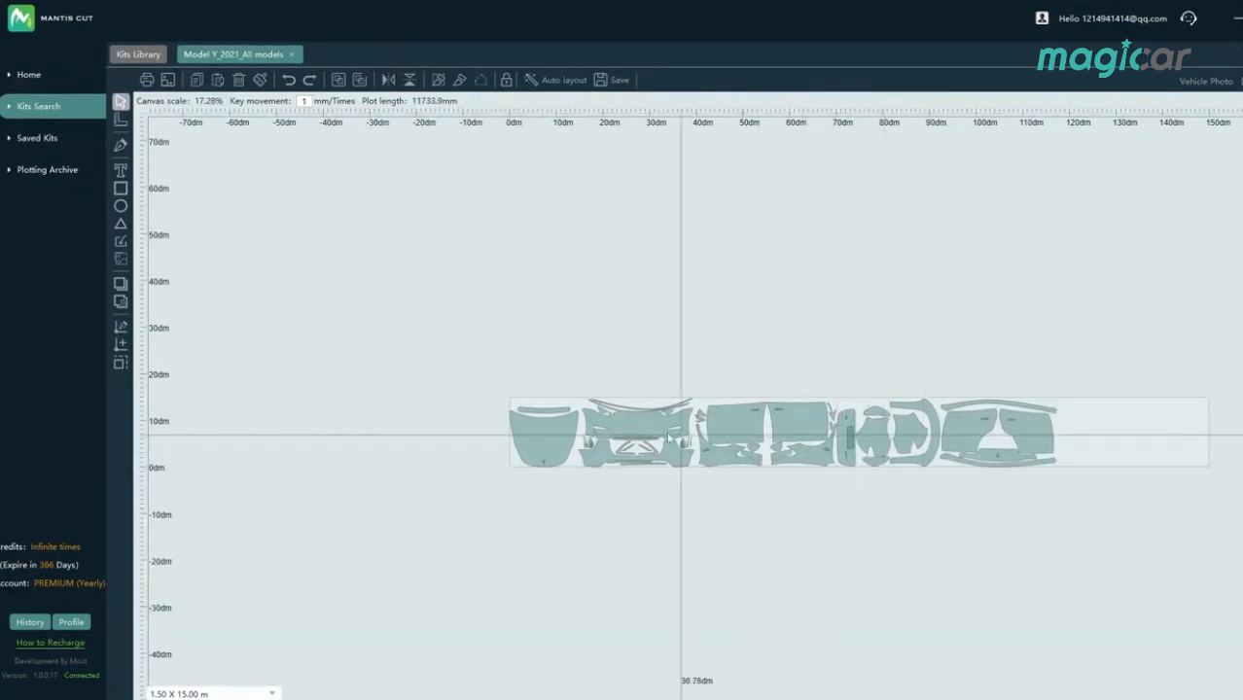
click(147, 82)
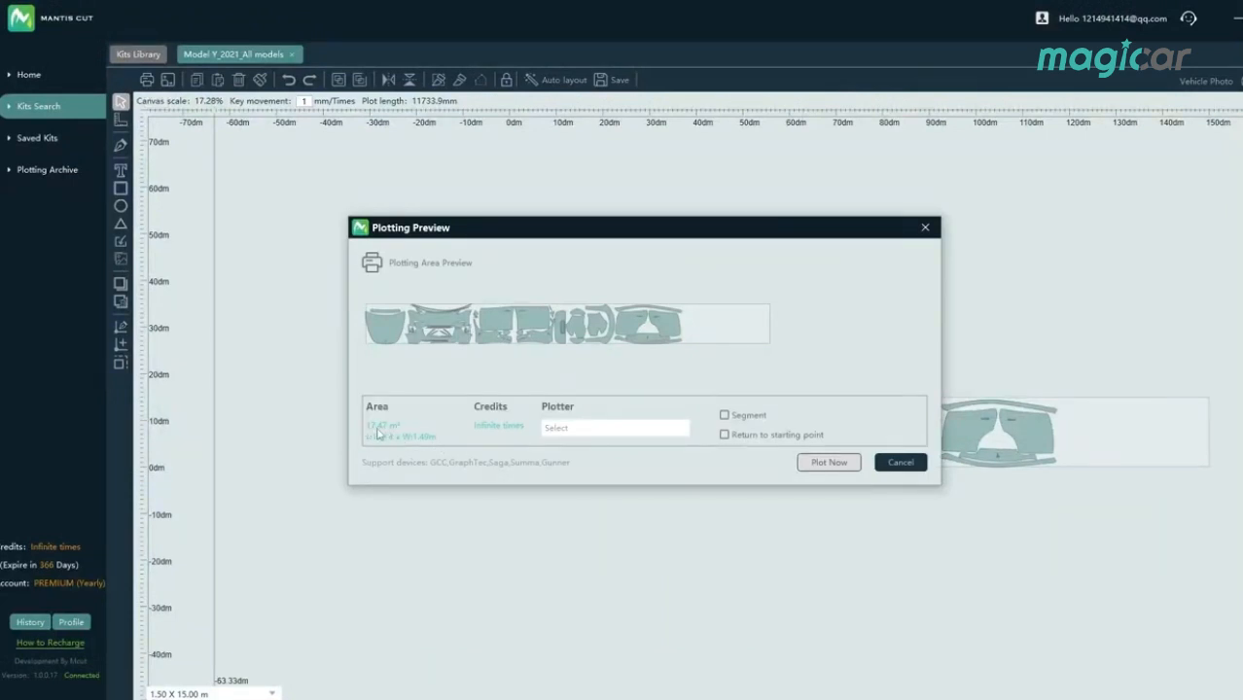
Step: Close the plotting preview and go back to the Kits Library listing the four Tesla Model Y 2021 kits
click(908, 466)
middle_drag(881, 486, 735, 536)
middle_drag(744, 618, 744, 587)
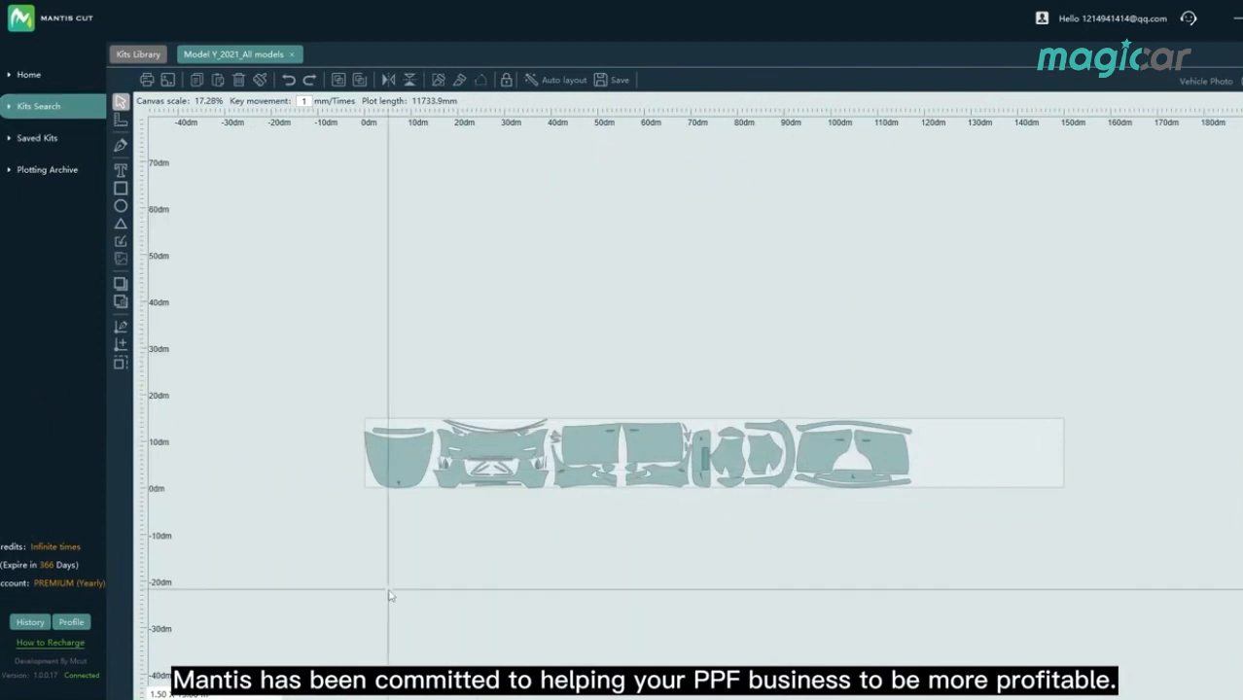
key(super)
key(super)
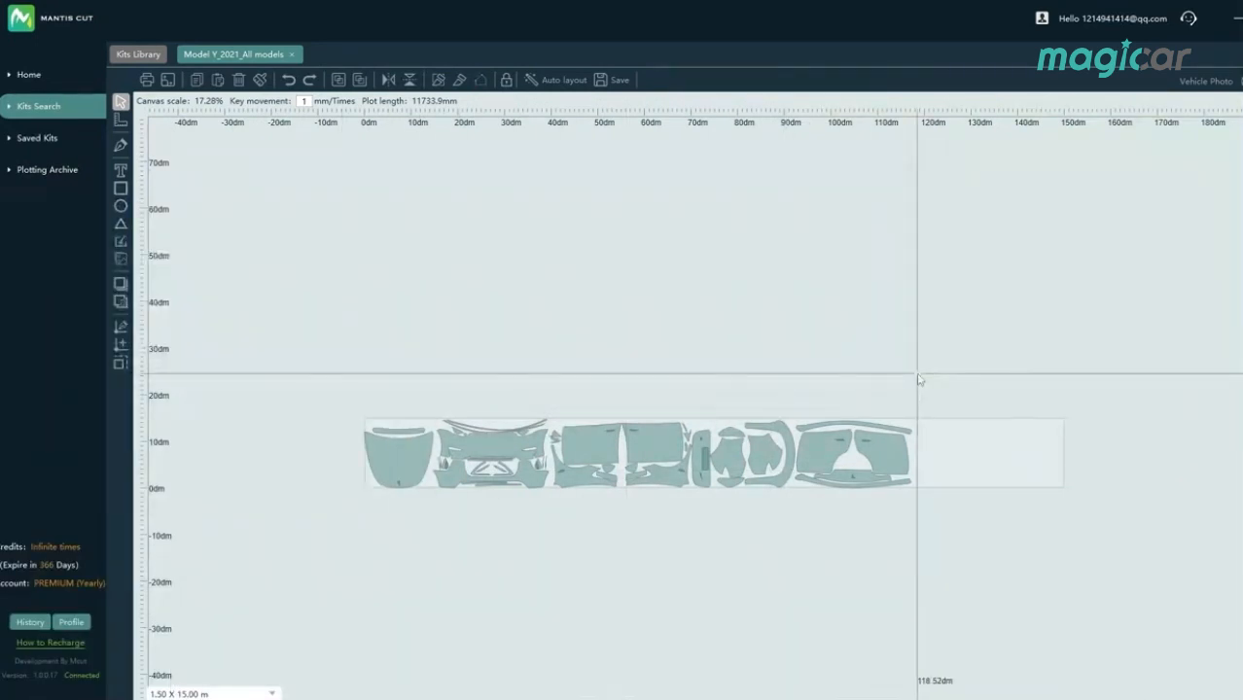
scroll(687, 520, up, 2)
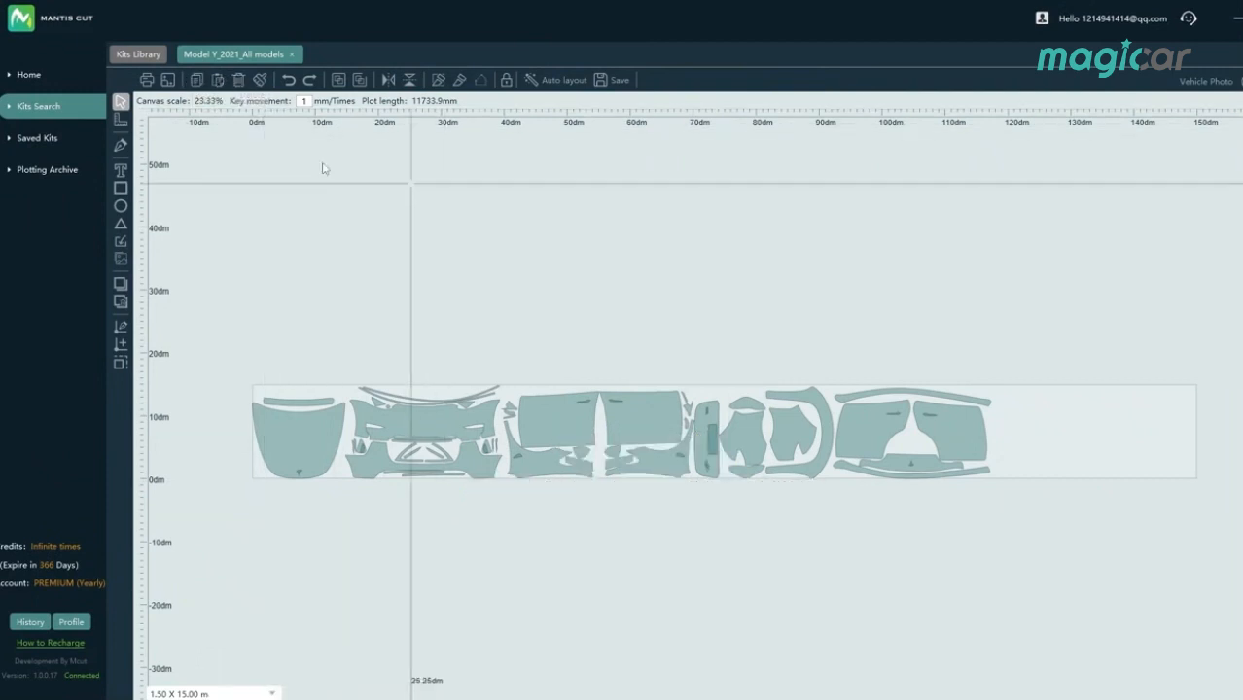
click(138, 53)
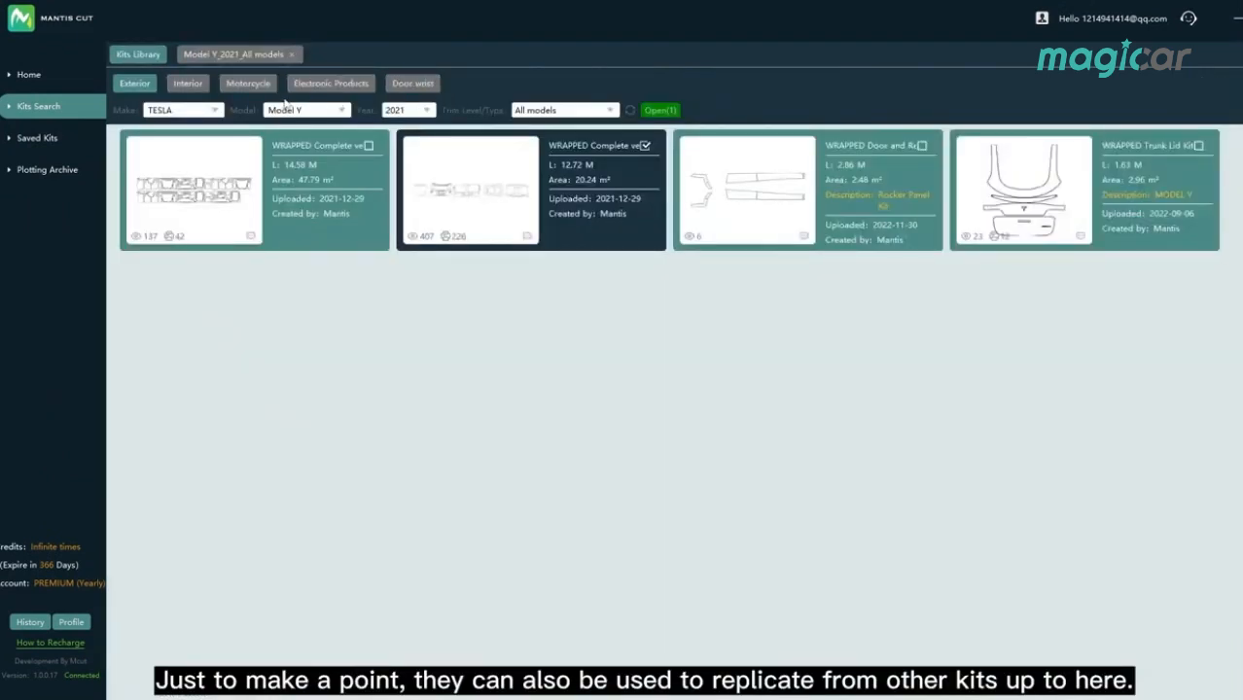
Step: Filter the kits to make PORSCHE, model 911, year 2023
click(216, 110)
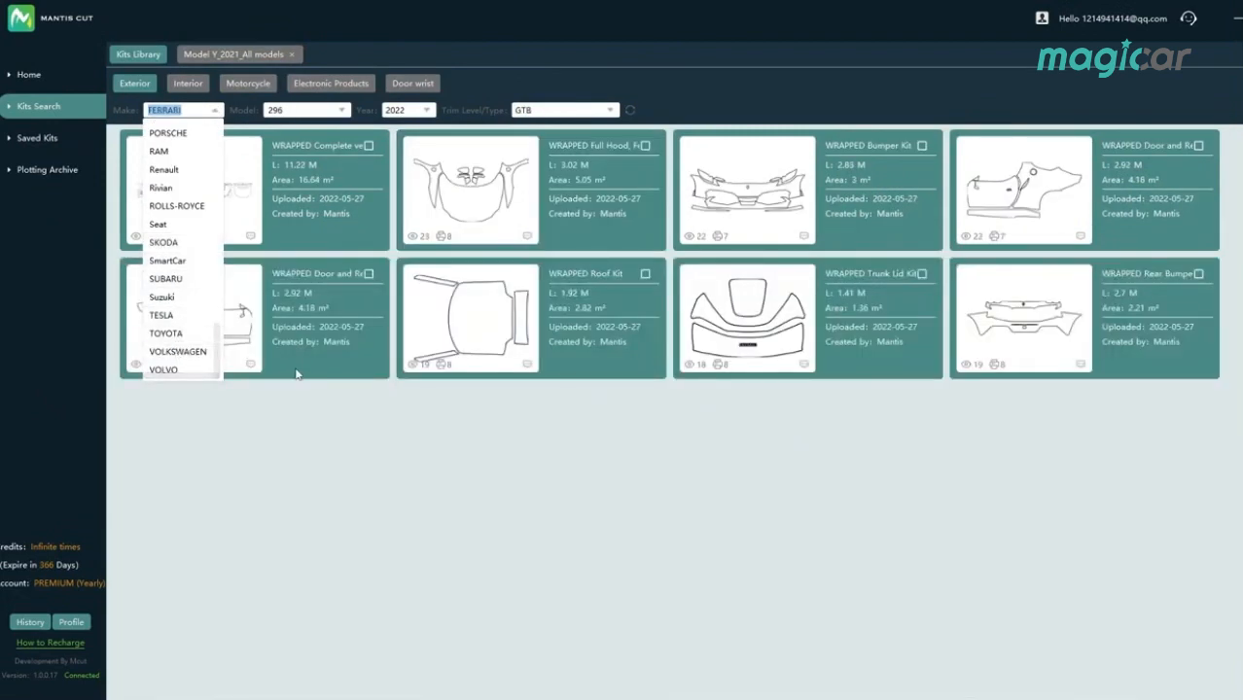
click(277, 403)
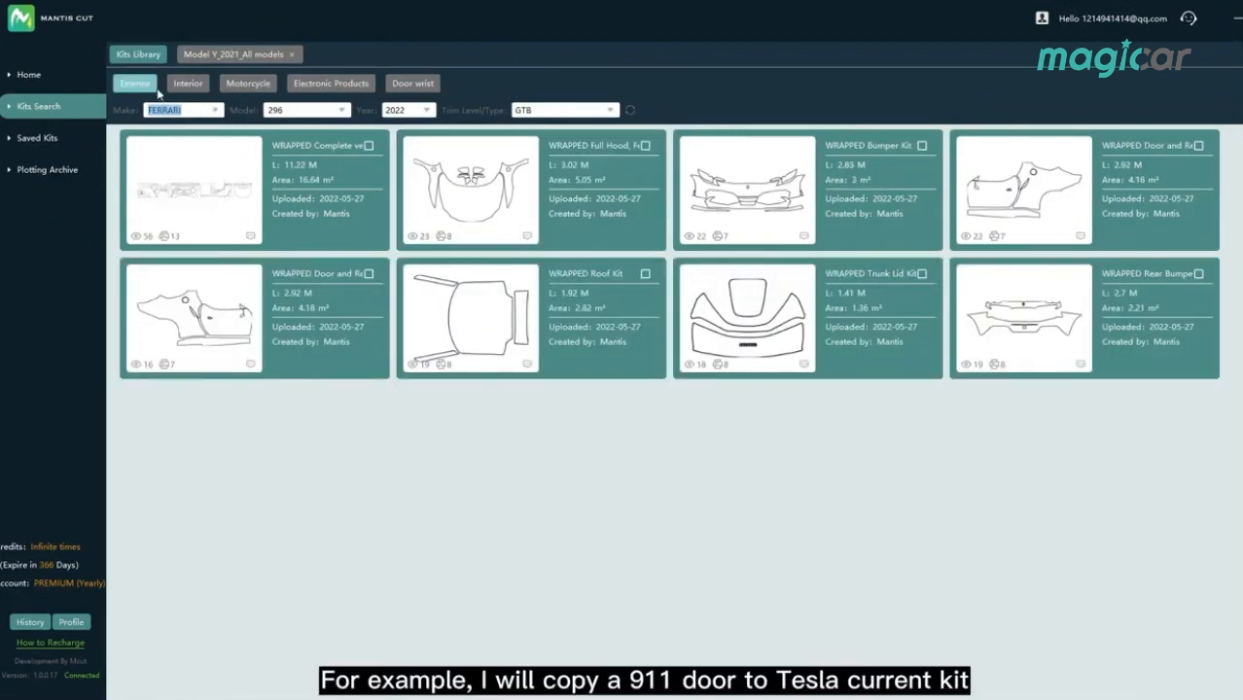
click(216, 111)
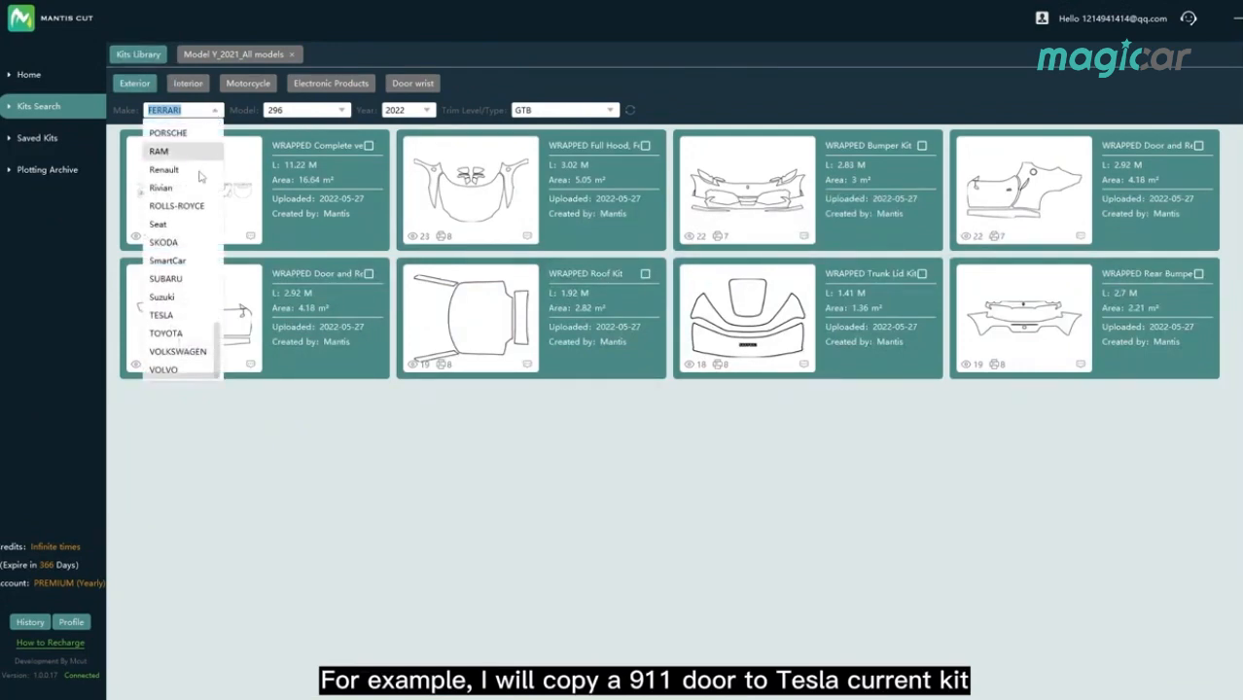
scroll(185, 250, up, 2)
click(178, 230)
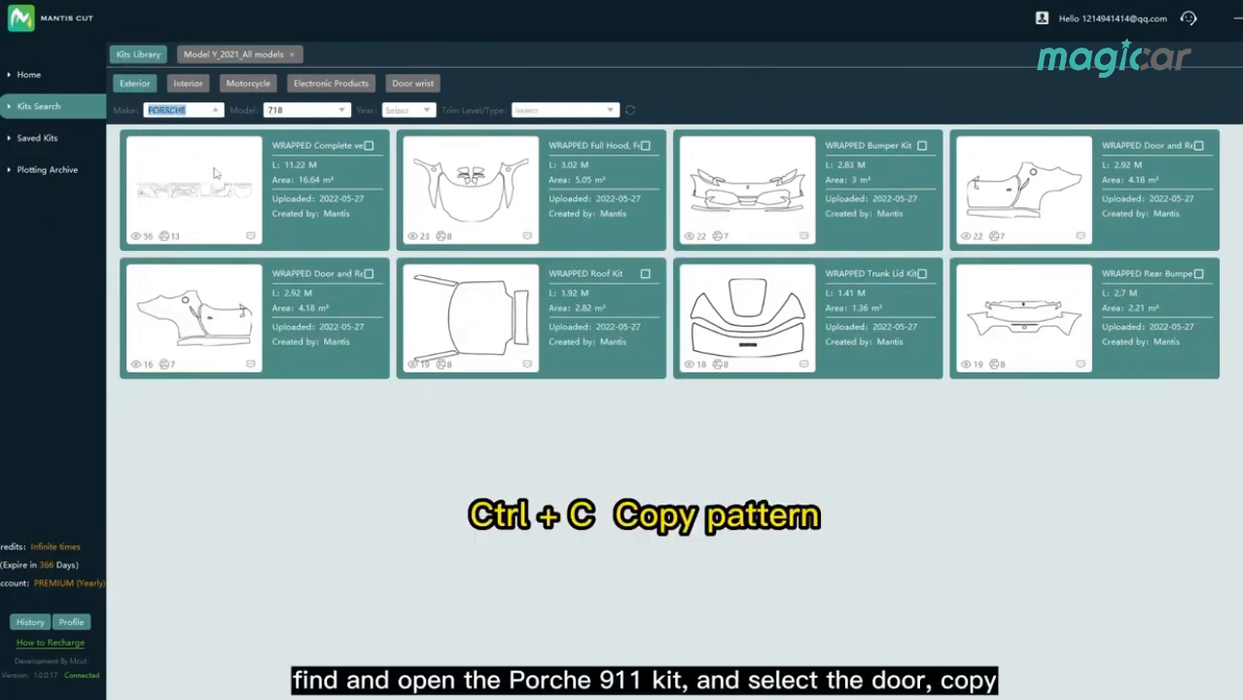
click(341, 110)
click(316, 148)
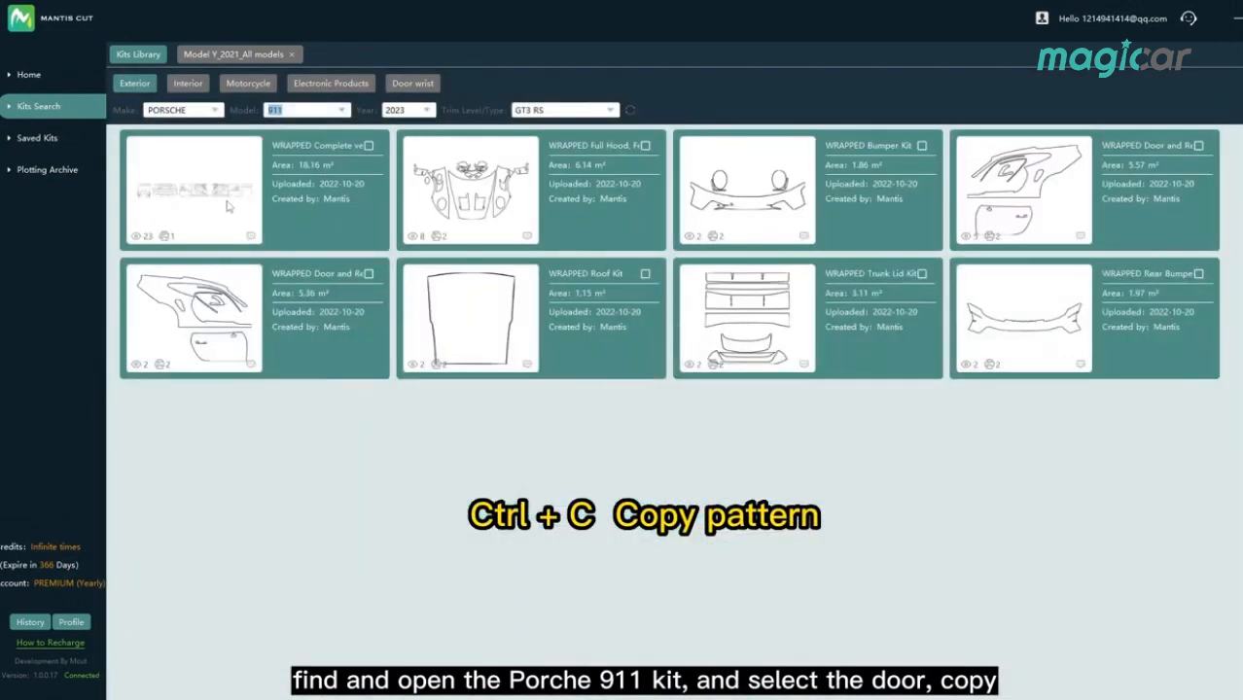
Step: Open the WRAPPED Complete 911 GT3 RS kit, copy its door piece, and return to Model Y_2021
double_click(227, 203)
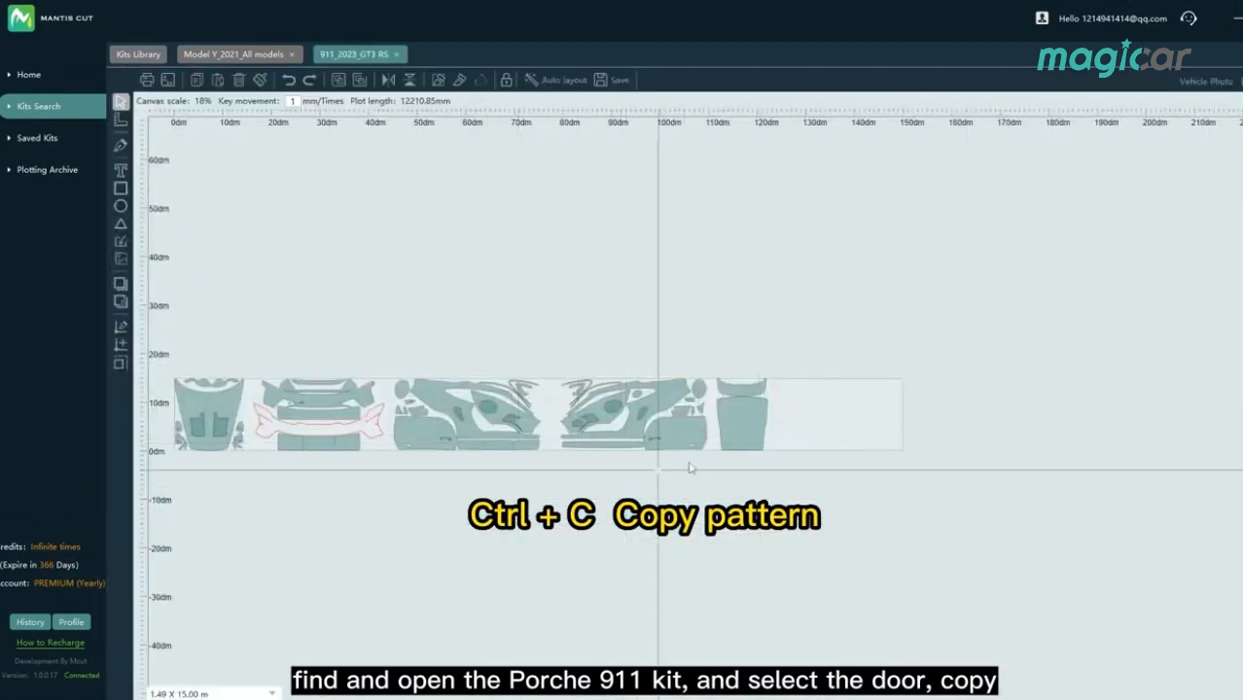
click(676, 433)
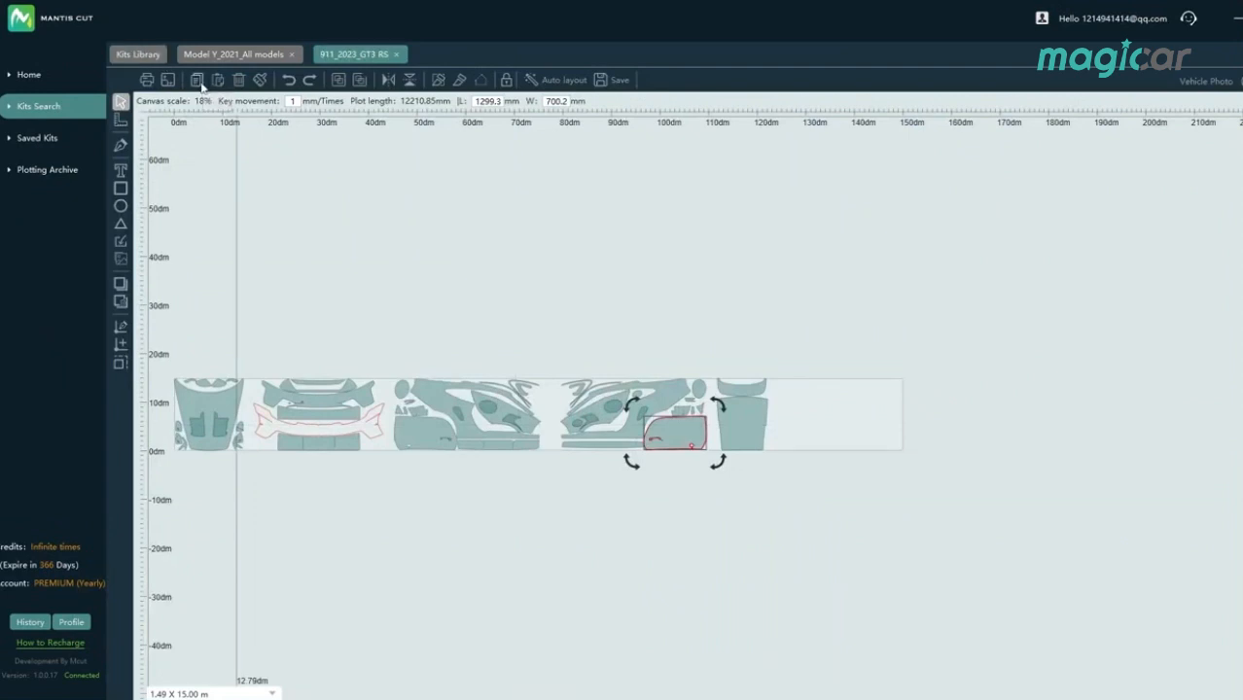
click(240, 59)
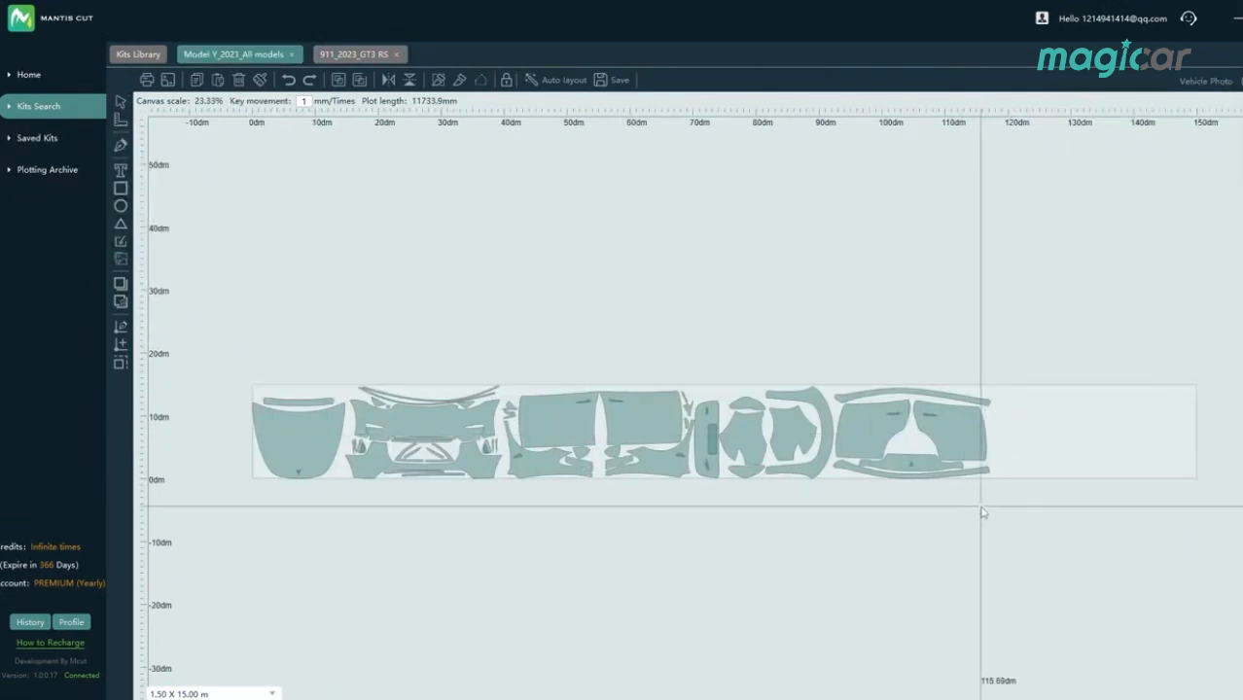
Step: Paste the door piece at the end of the parts row, rotate it 90° upright and shift it left
middle_drag(982, 507, 574, 501)
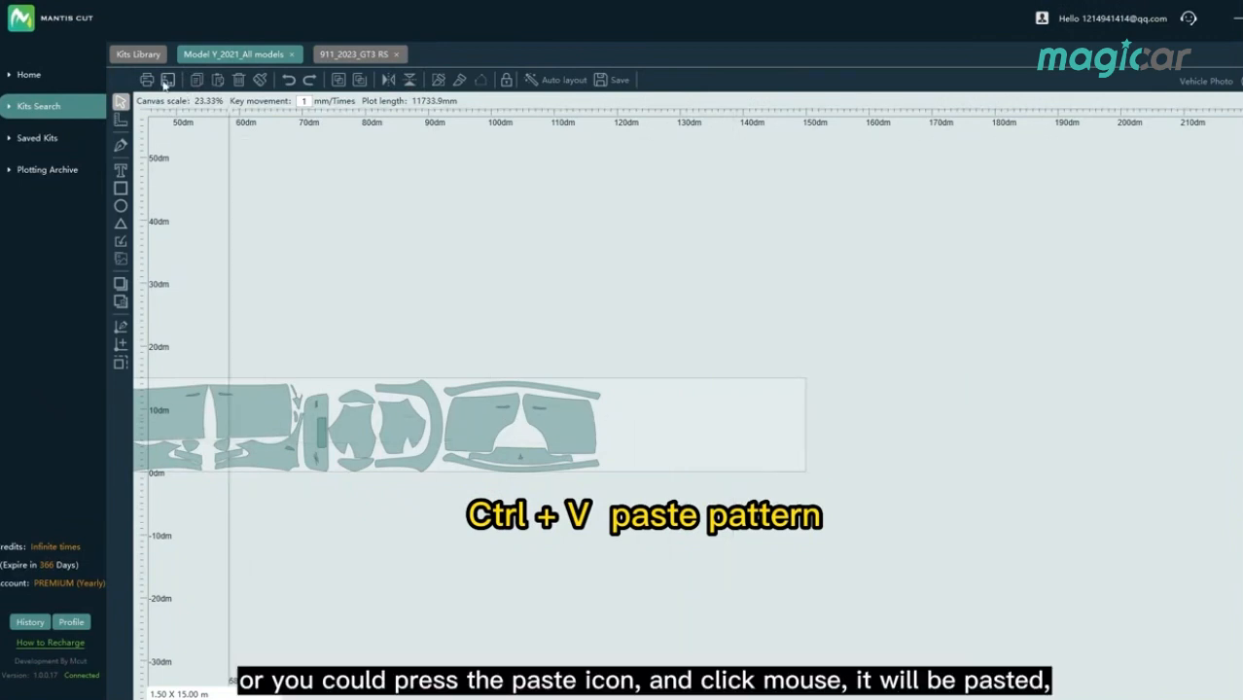
click(218, 81)
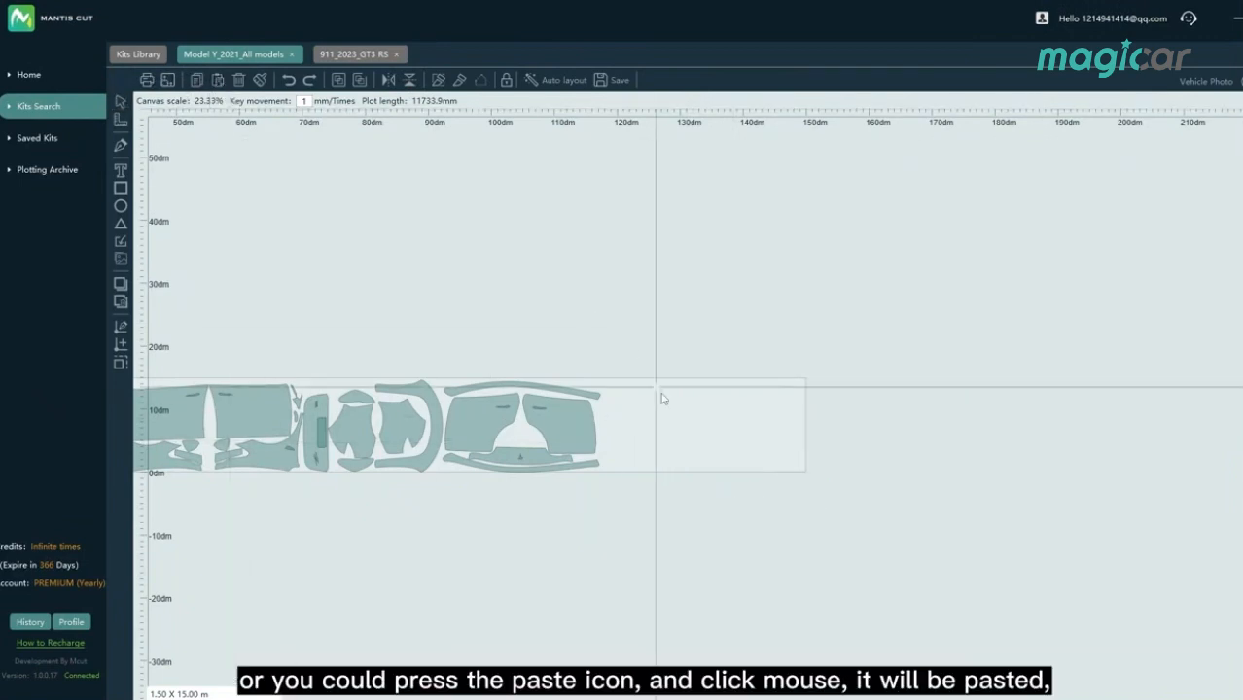
click(615, 397)
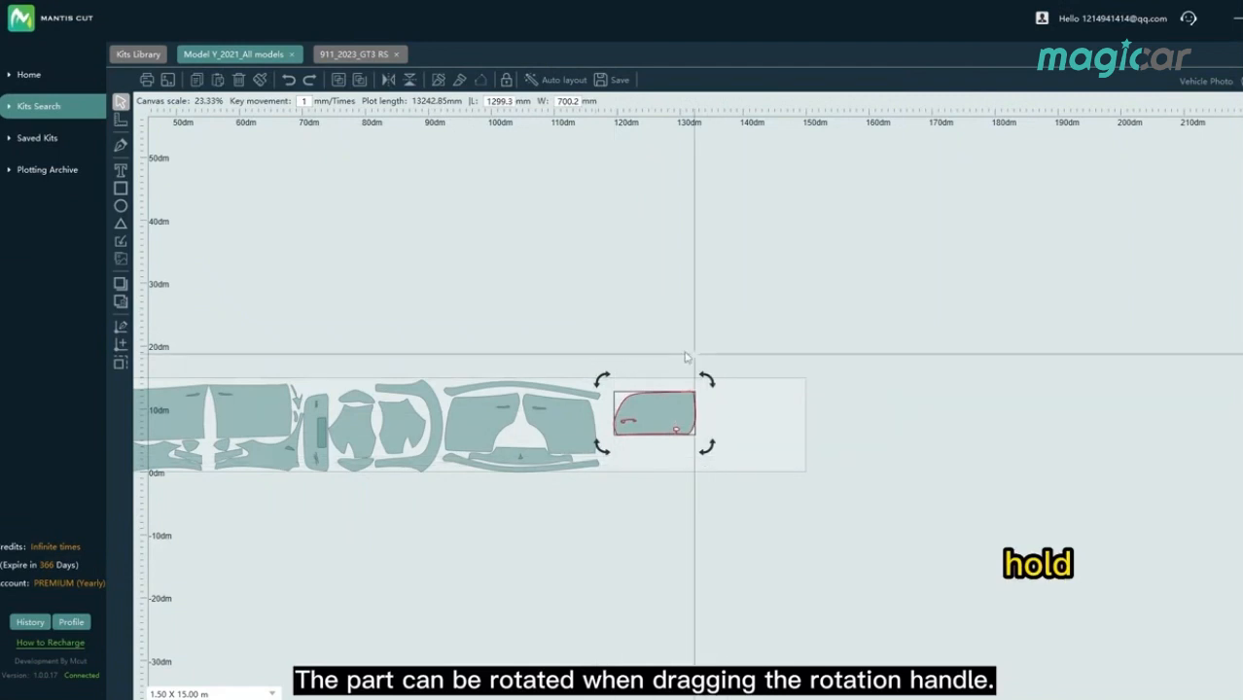
drag(709, 382, 611, 333)
drag(654, 392, 626, 406)
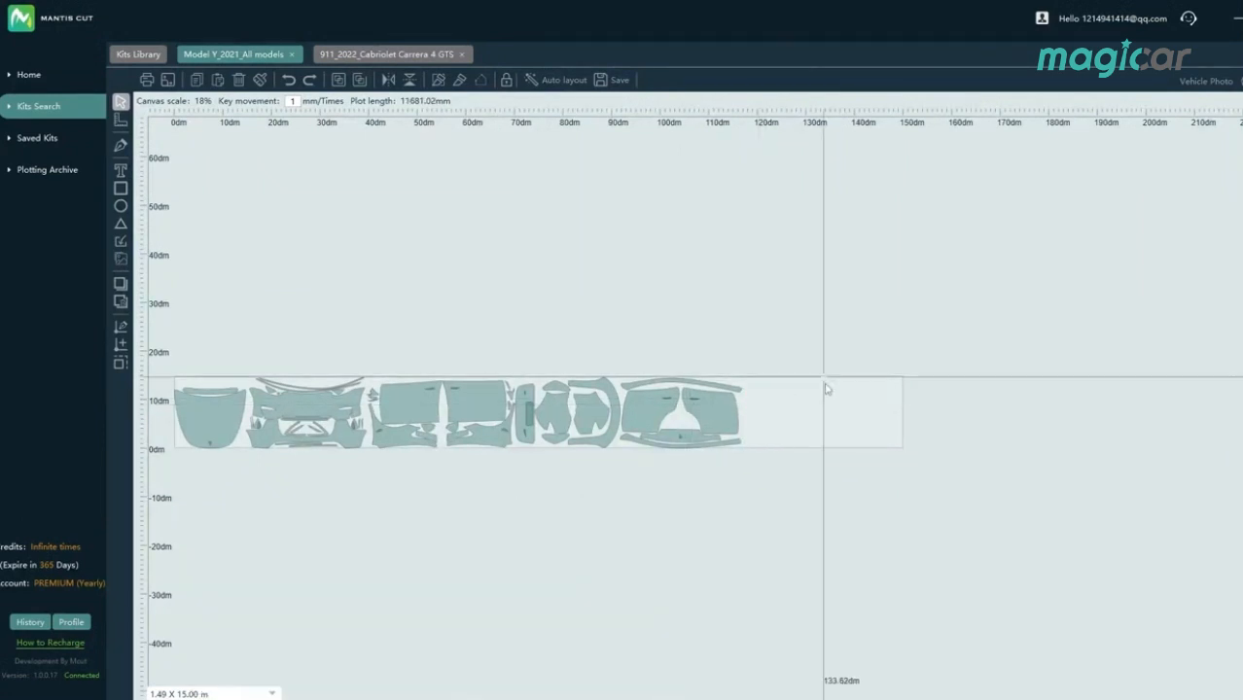
Step: Clear all parts from the film, then undo twice to restore them
click(260, 80)
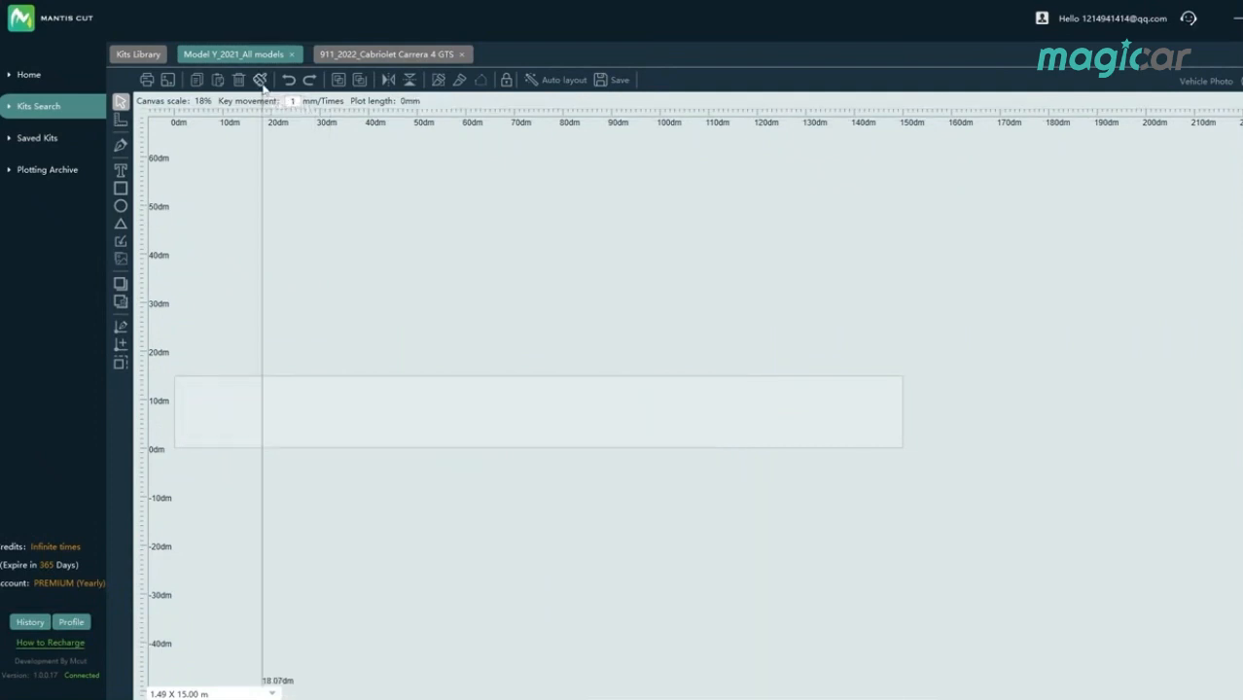
key(ctrl+z)
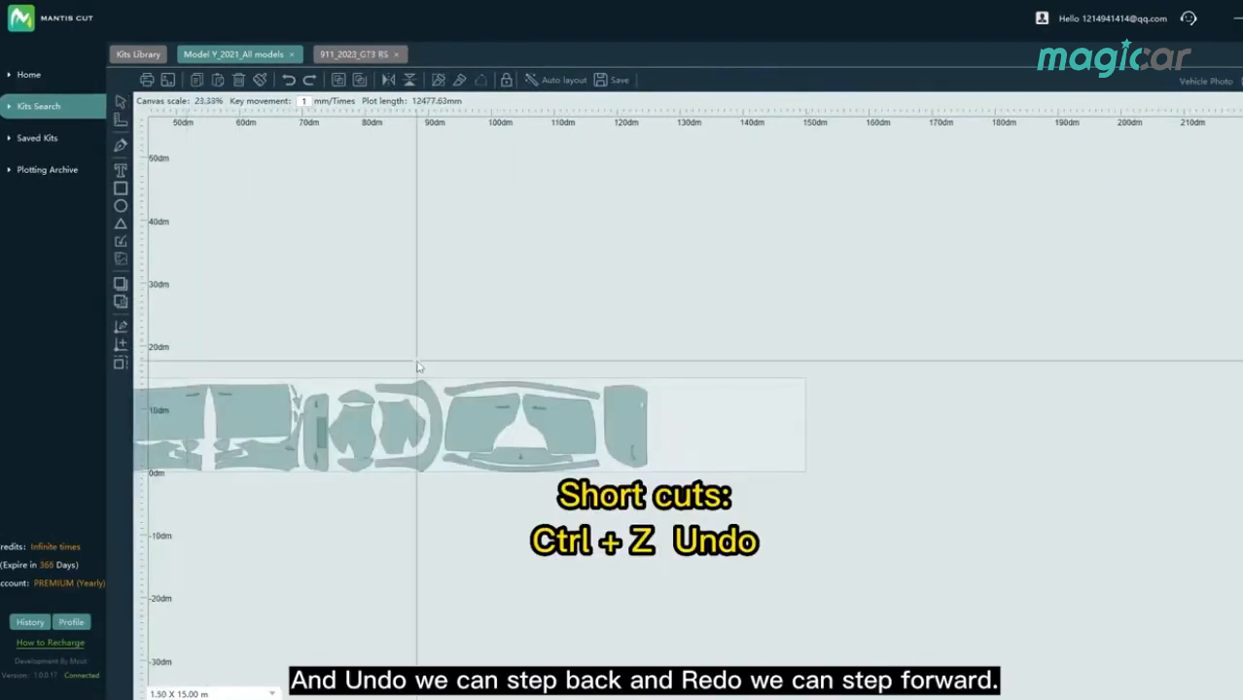
key(ctrl+z)
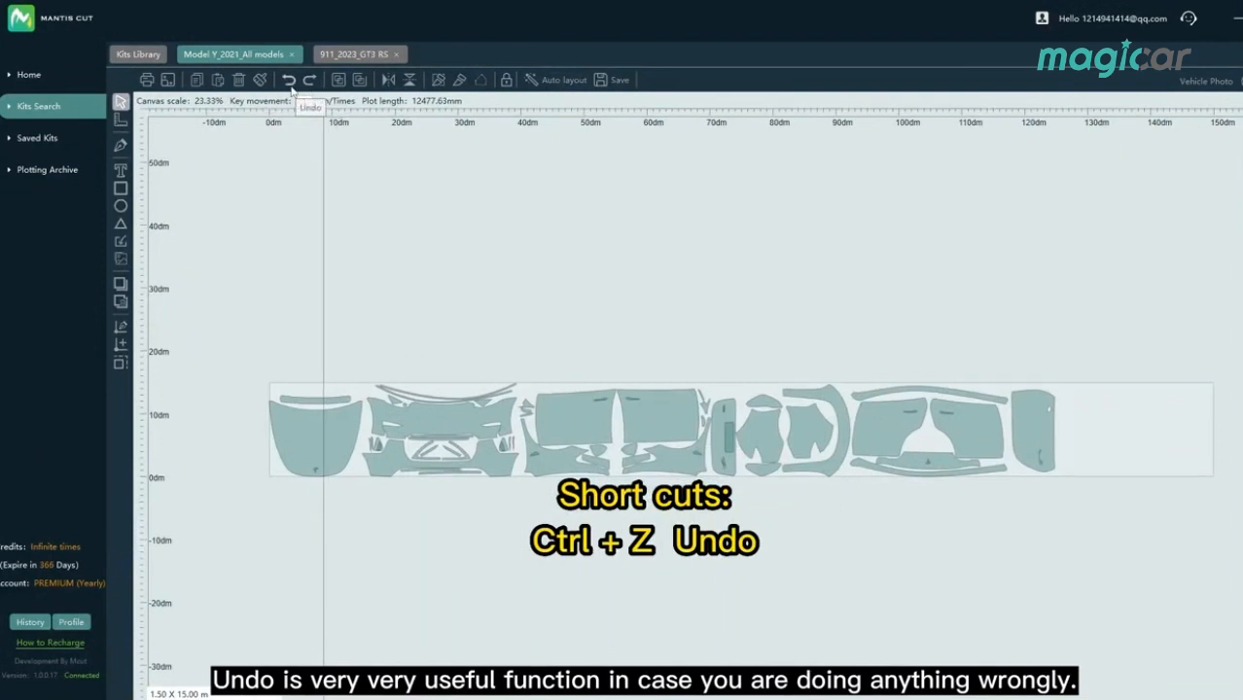
Step: Move the rightmost part, then undo twice and redo once to remove the pasted door piece
click(1033, 424)
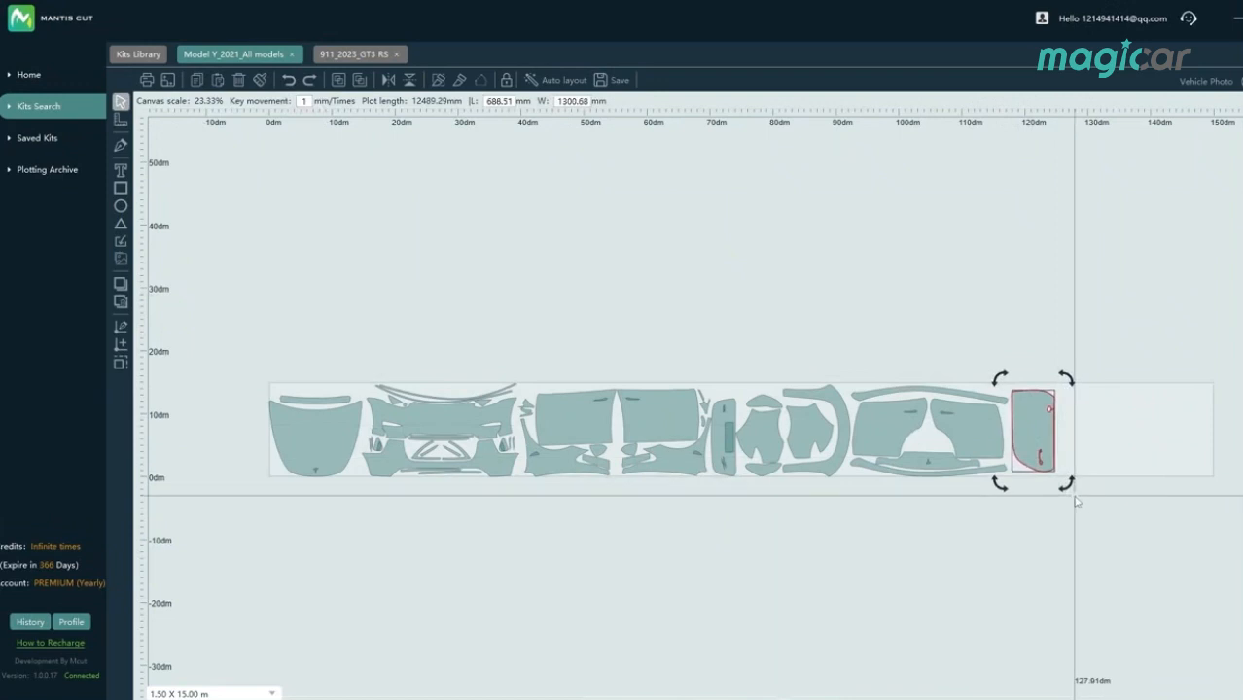
drag(1034, 428, 1063, 414)
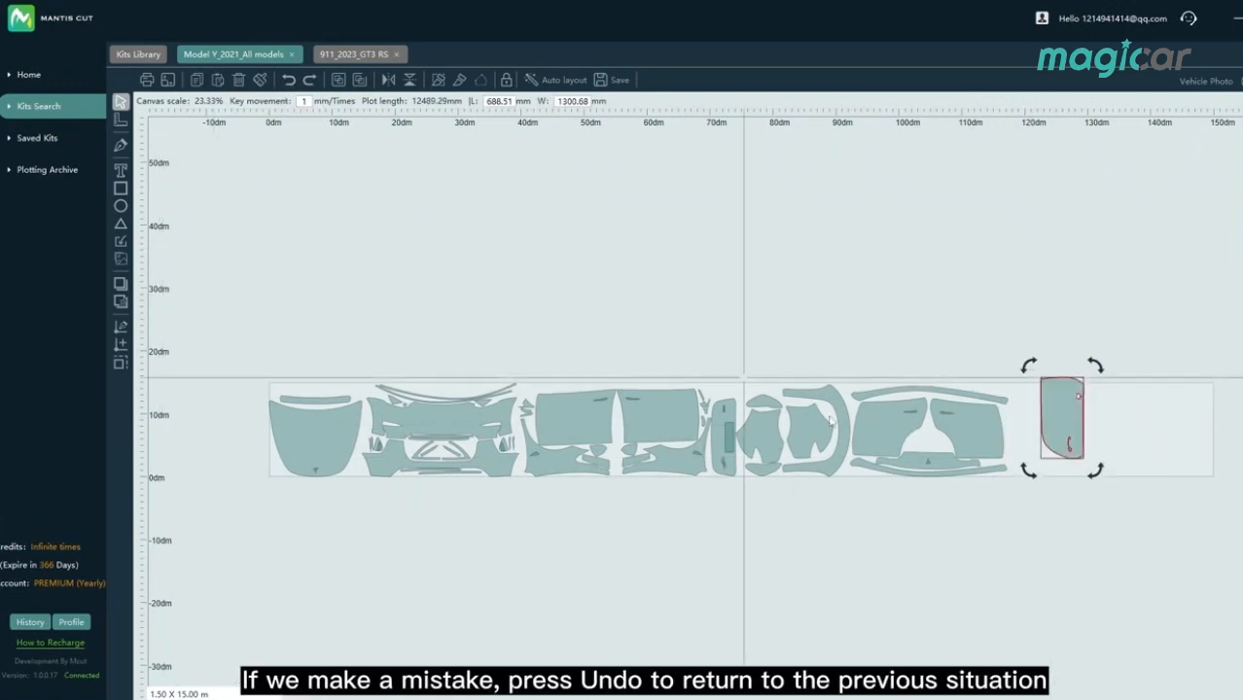
click(289, 81)
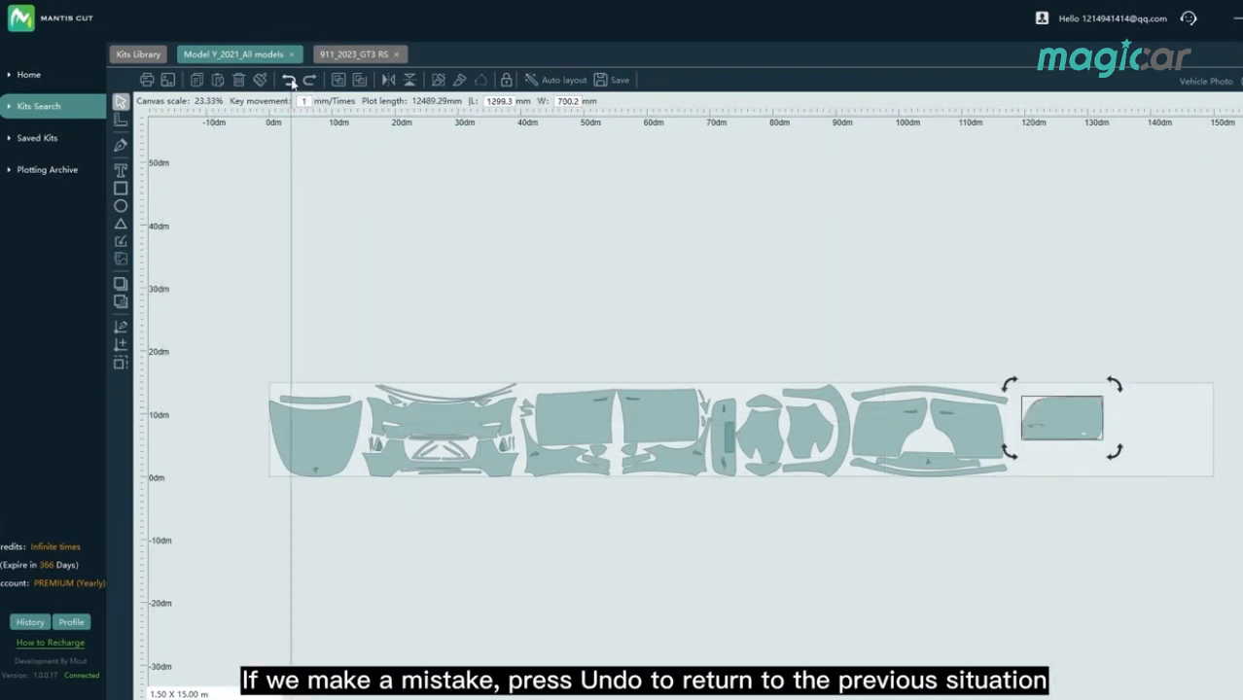
click(289, 81)
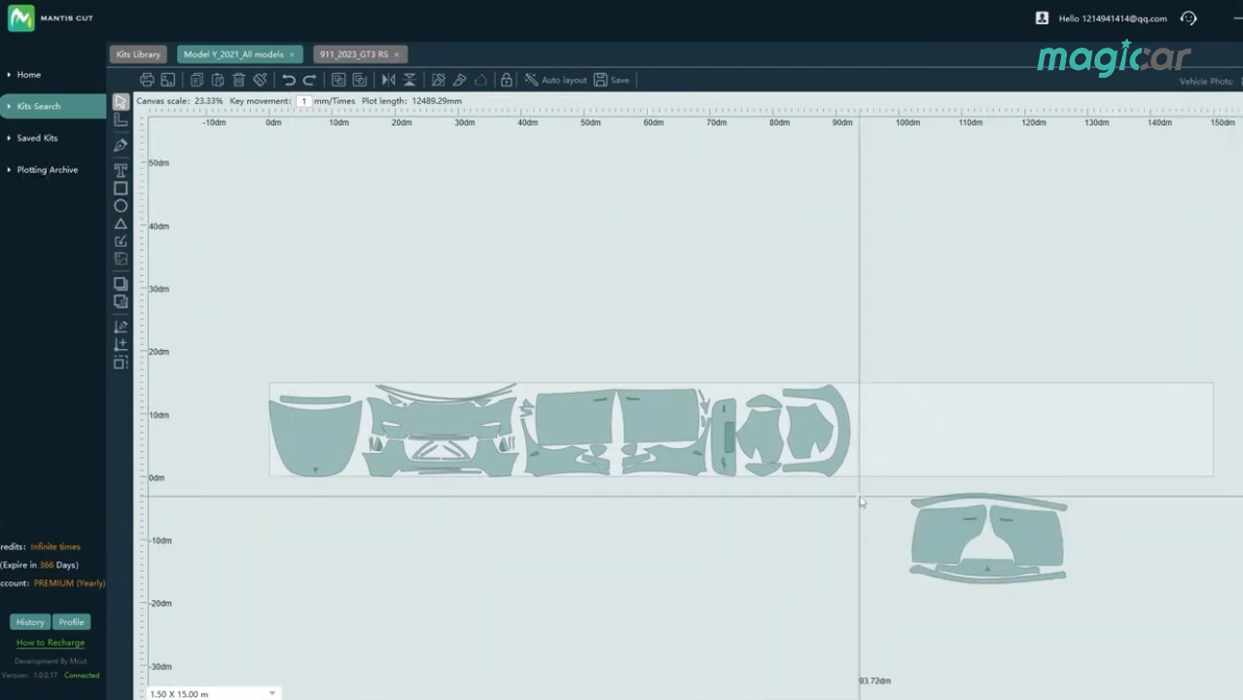
click(309, 81)
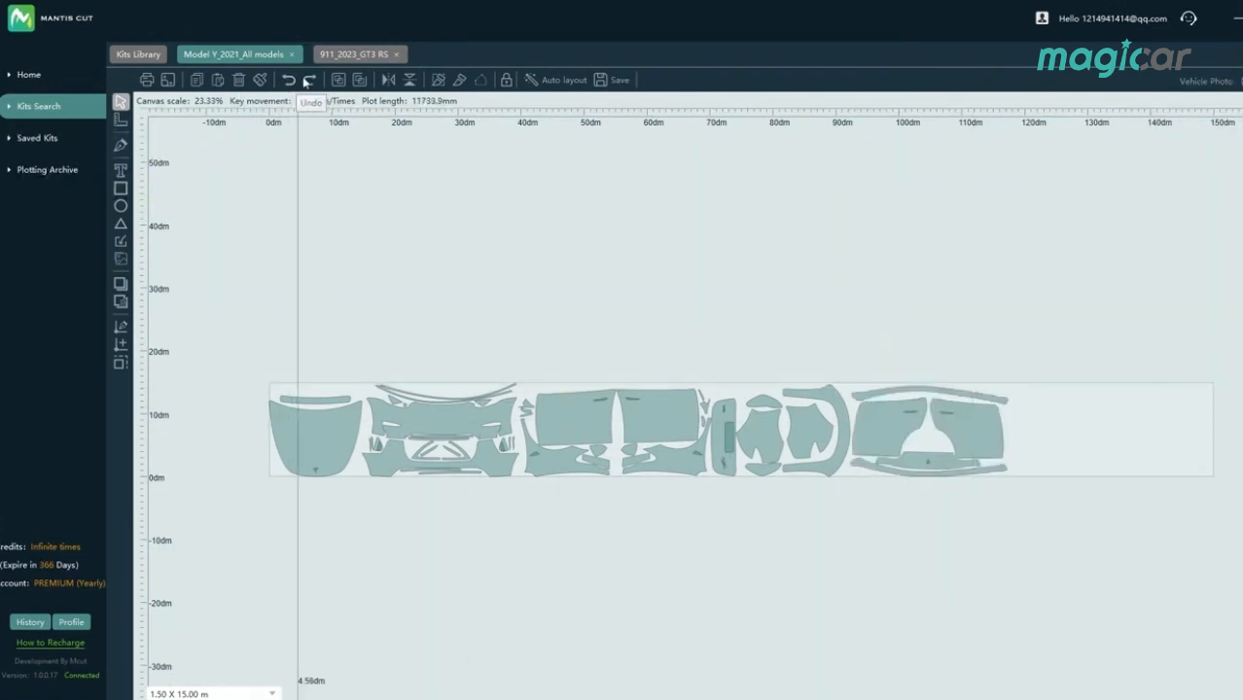
middle_drag(612, 310, 701, 321)
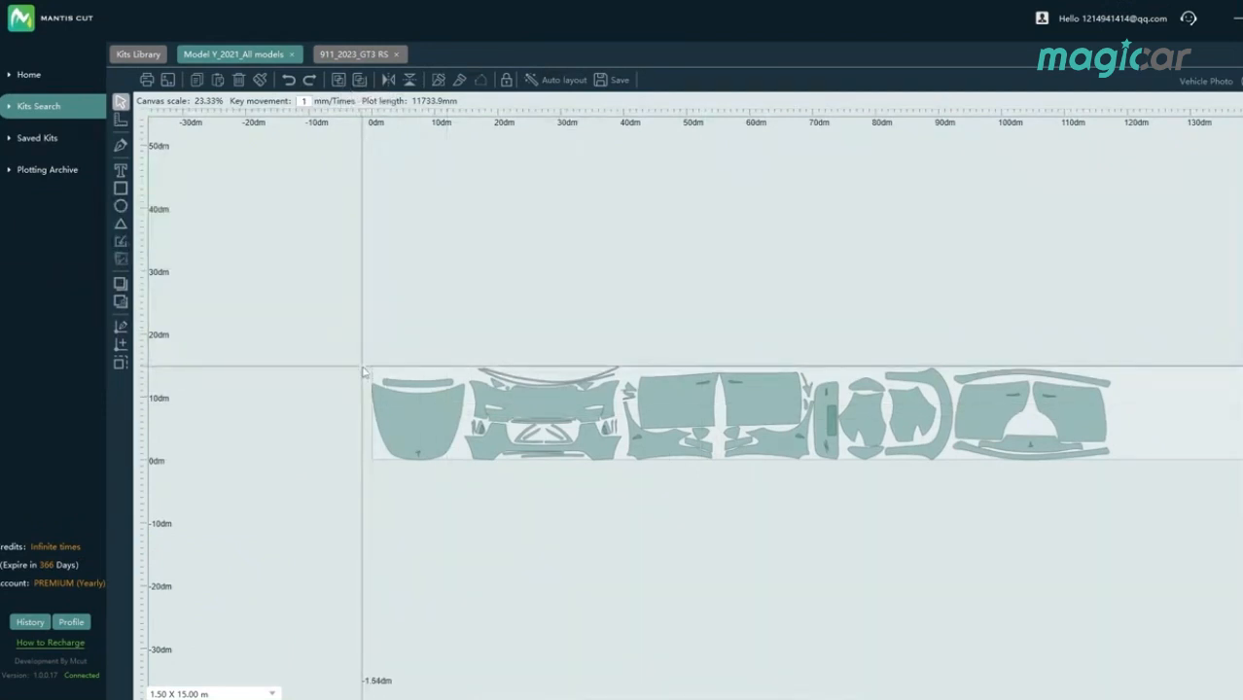
Step: Box-select the hood group and drag it below the parts row
drag(364, 370, 470, 473)
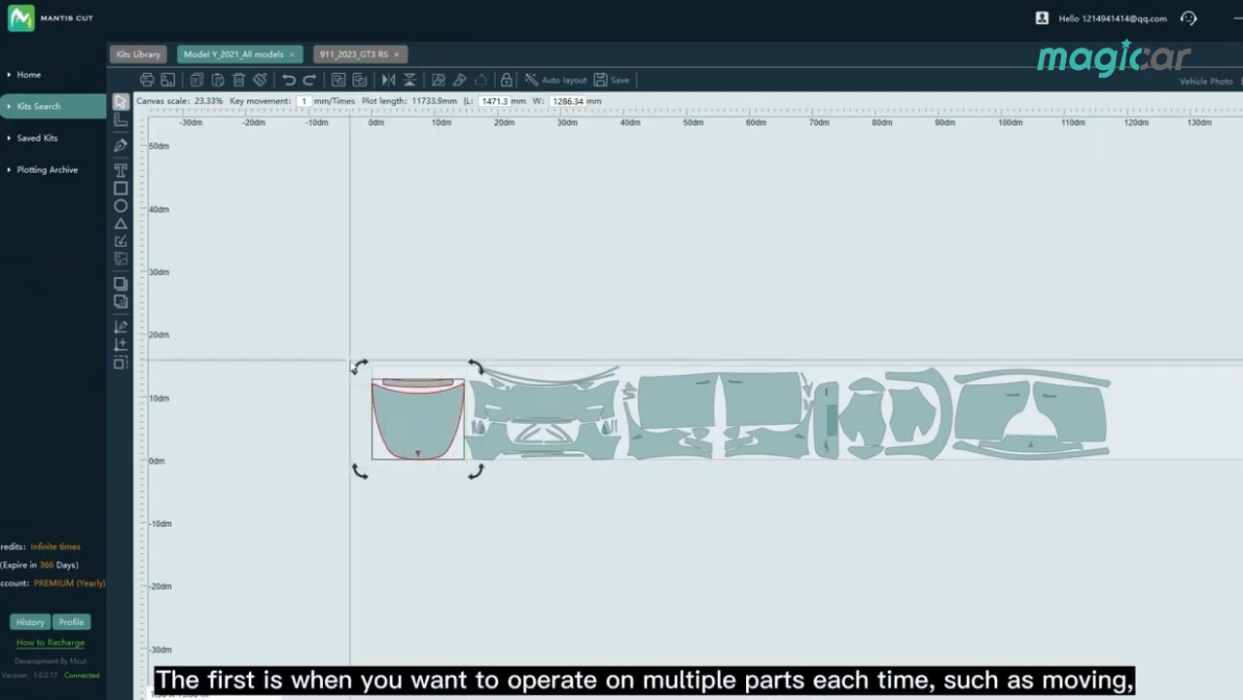
drag(356, 346, 469, 491)
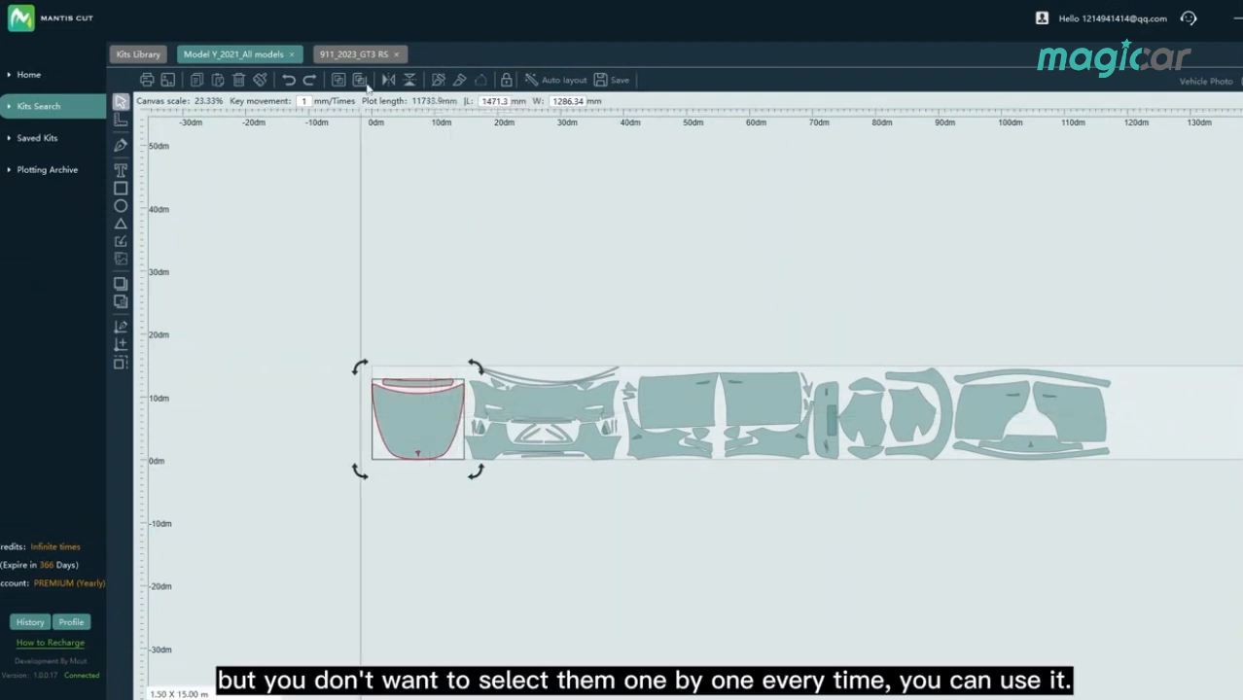
click(385, 203)
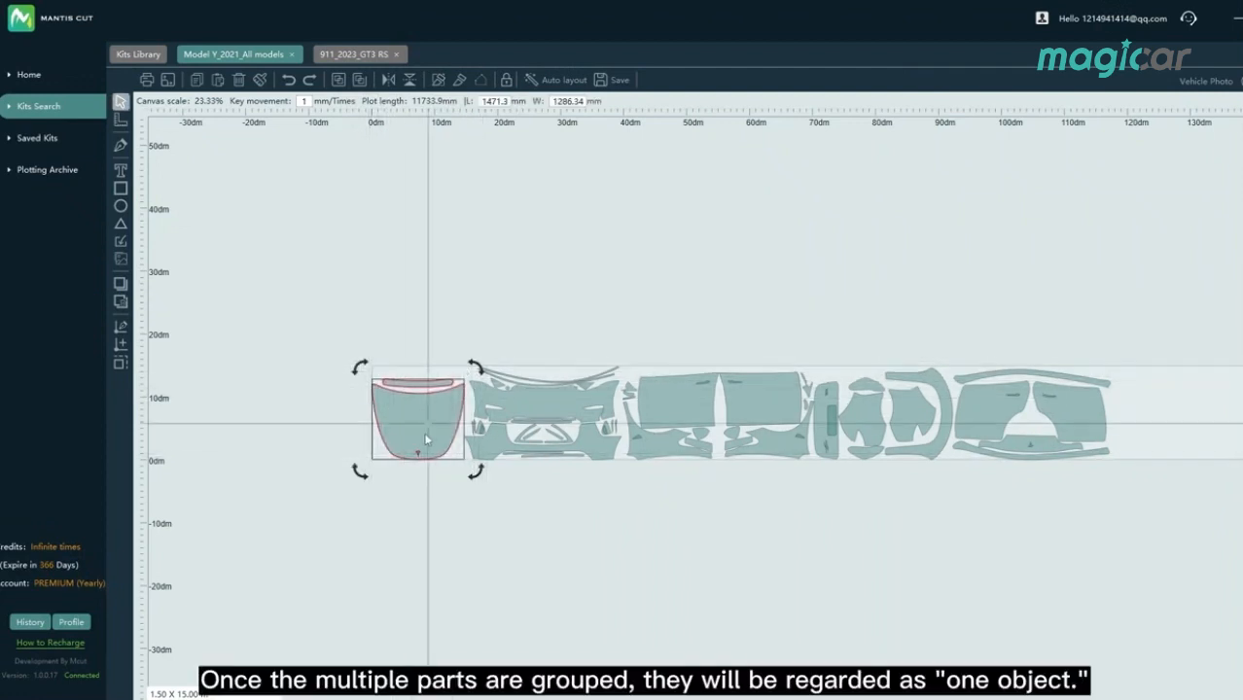
drag(425, 440, 417, 498)
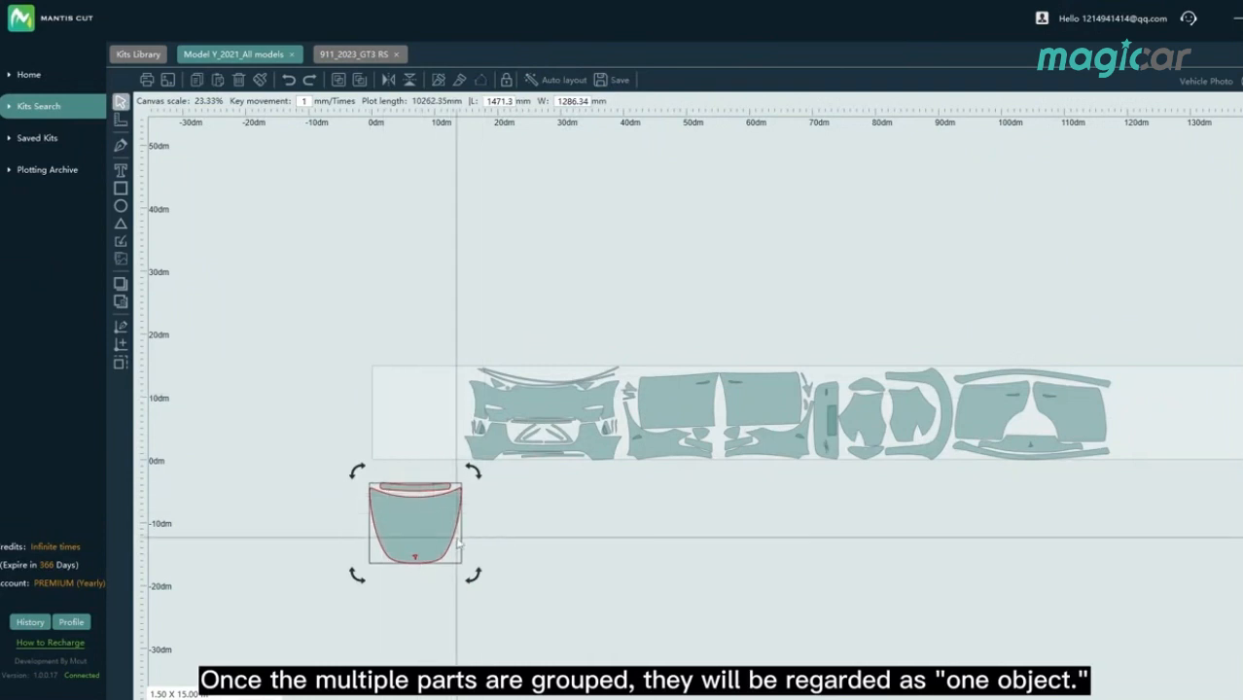
scroll(458, 542, up, 3)
scroll(458, 543, up, 3)
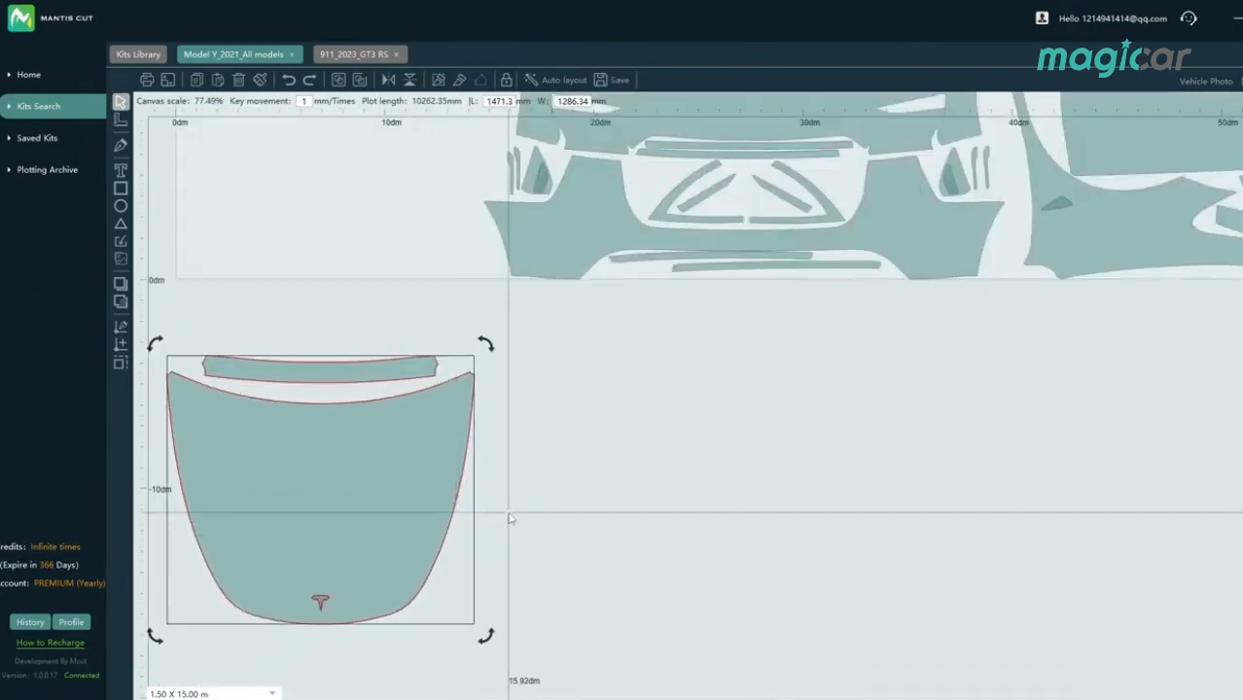
scroll(516, 510, down, 2)
Step: Reposition the hood group near the 0dm line and ungroup it into separate pieces
drag(520, 506, 600, 505)
click(458, 448)
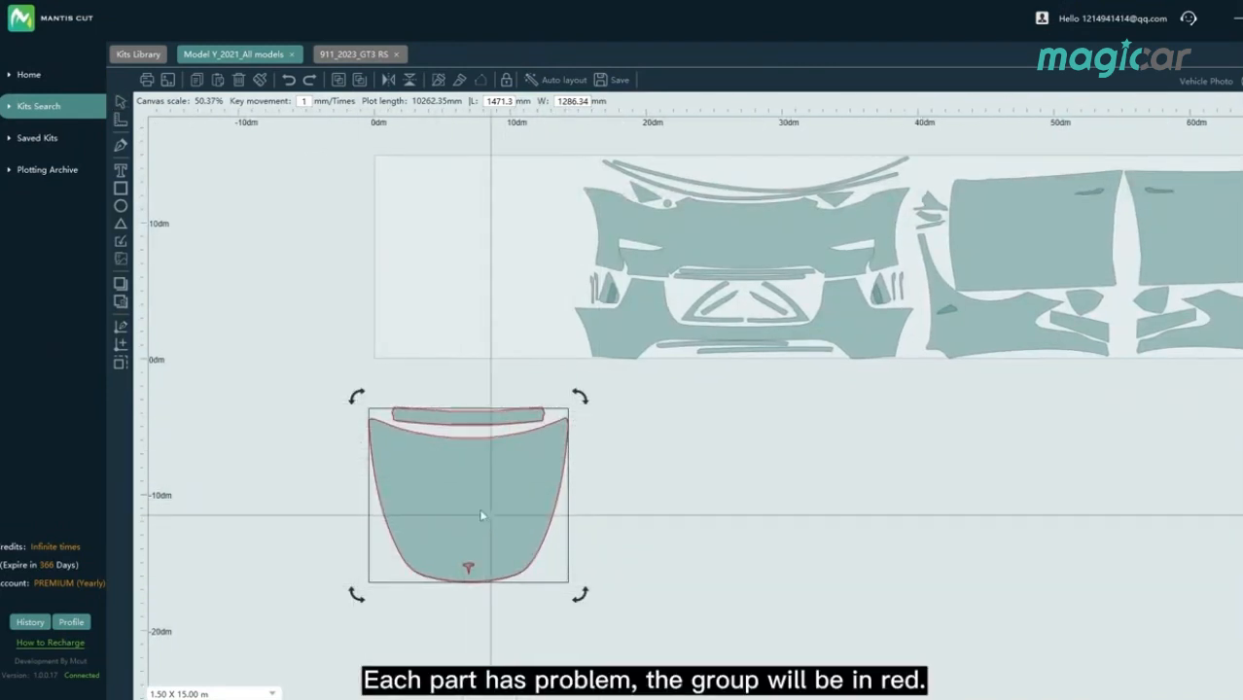
drag(481, 514, 358, 453)
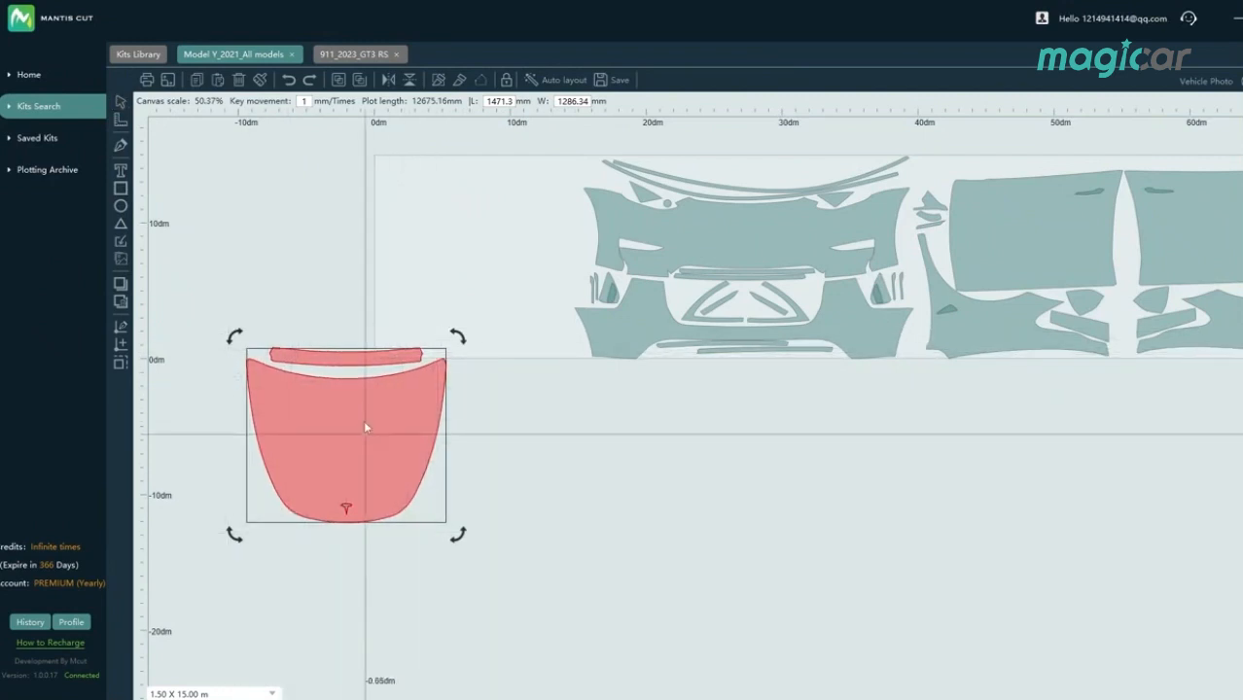
drag(363, 427, 498, 488)
click(642, 539)
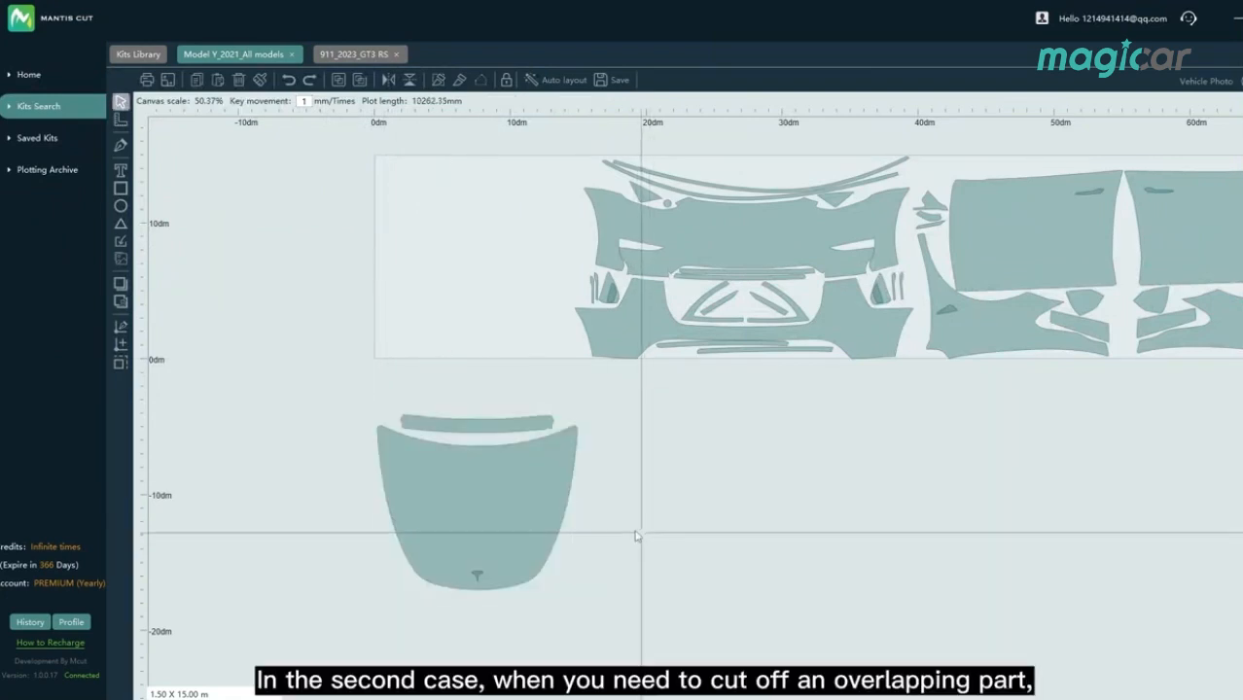
click(526, 489)
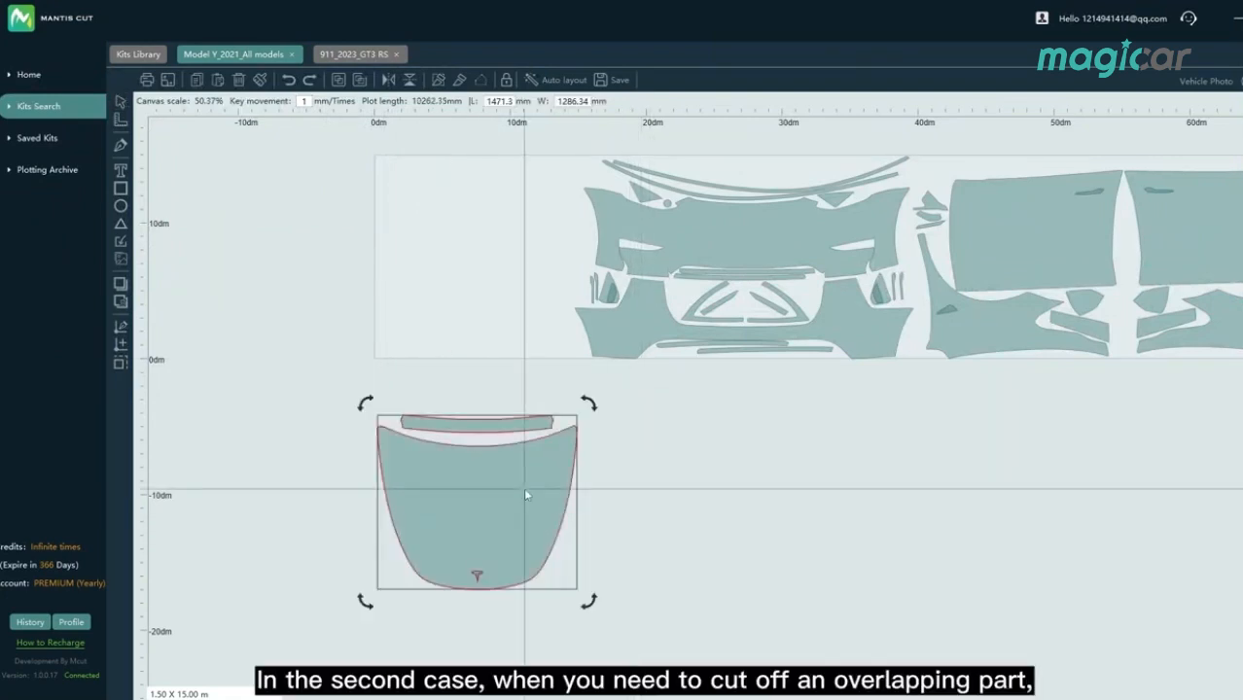
click(358, 84)
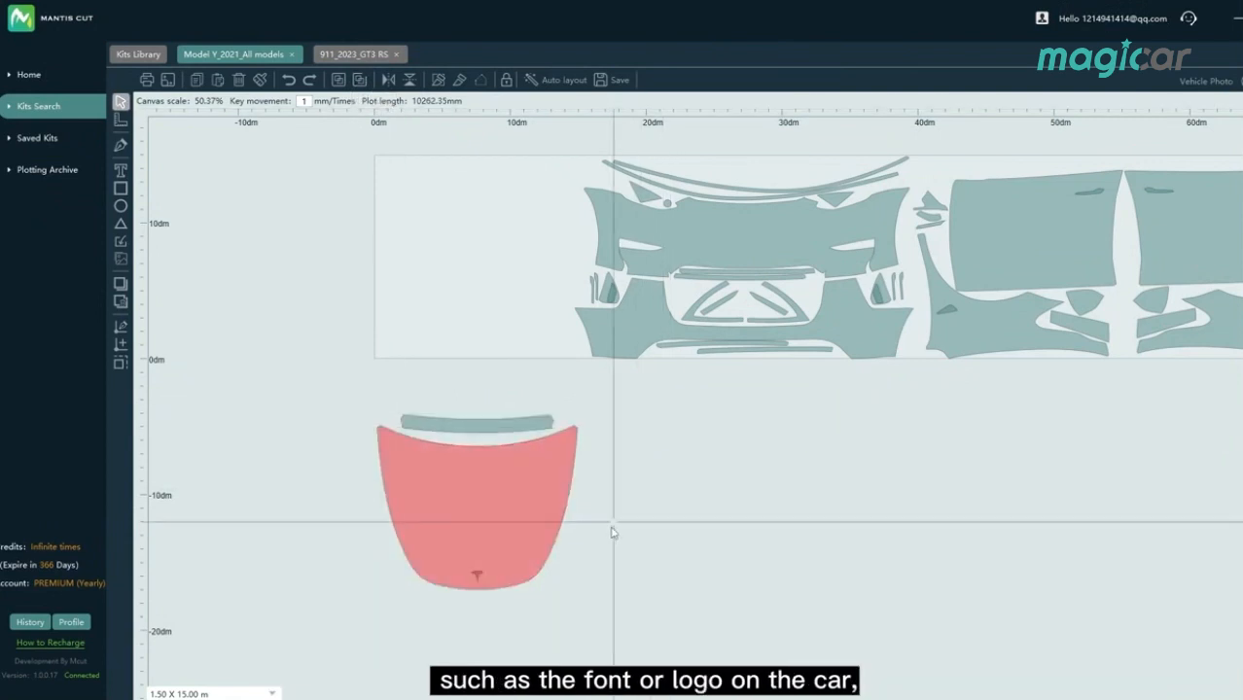
Step: Select the hood with its Tesla logo and group the pieces
scroll(477, 575, up, 3)
click(476, 576)
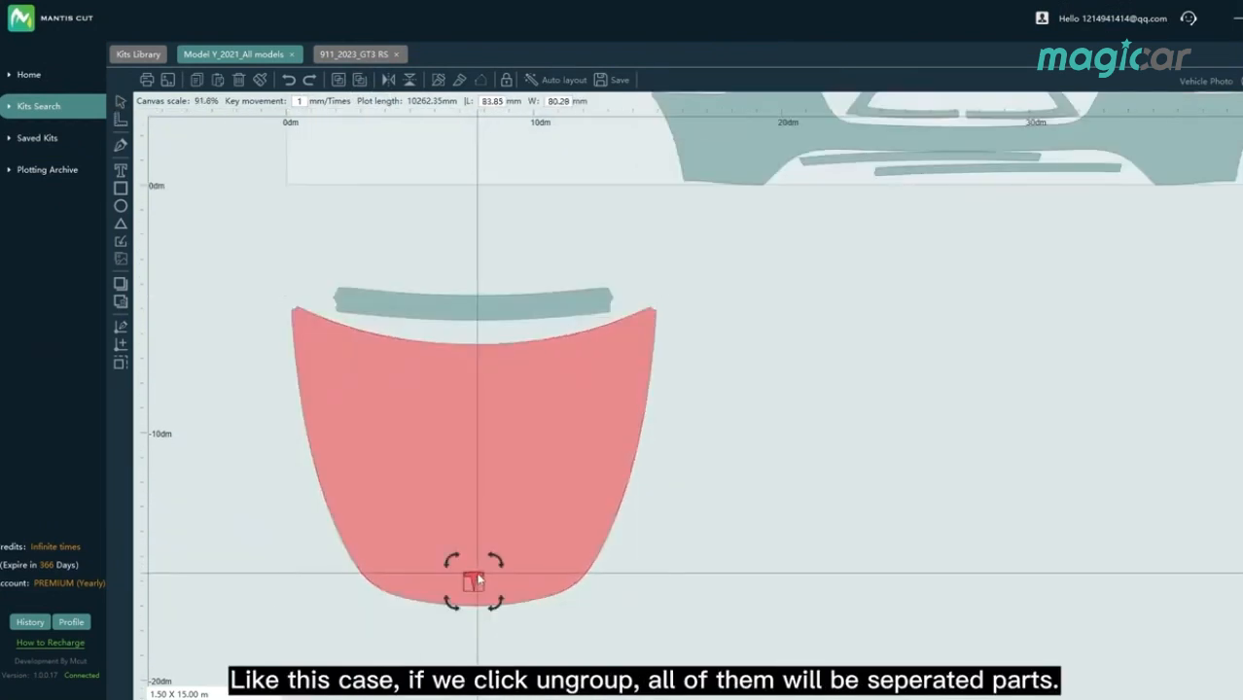
click(550, 475)
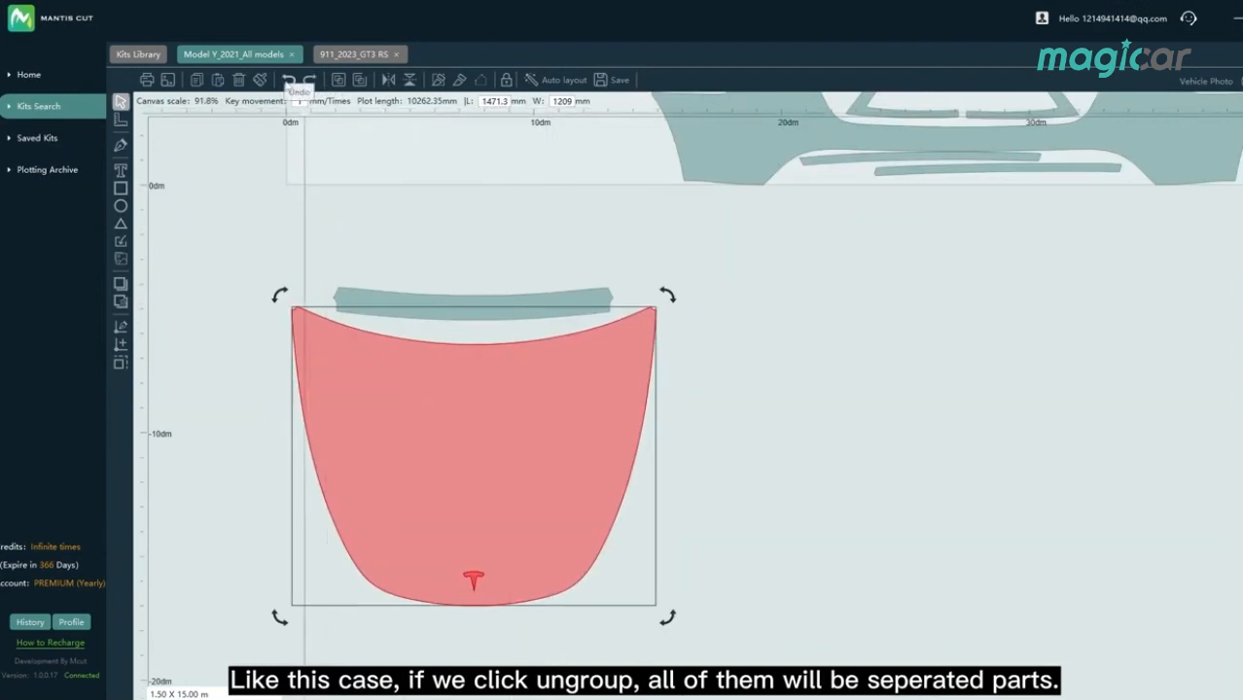
click(338, 82)
click(769, 460)
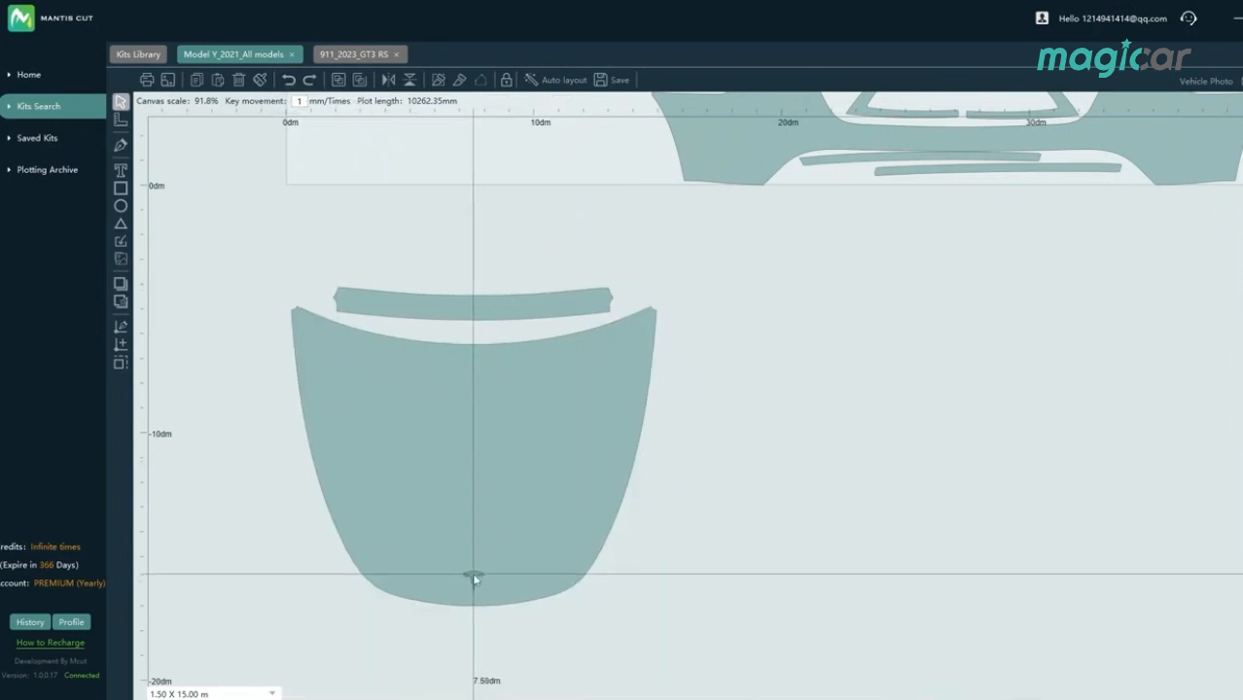
Step: Ungroup the hood, move the Tesla logo off and back inside, then regroup it
click(475, 526)
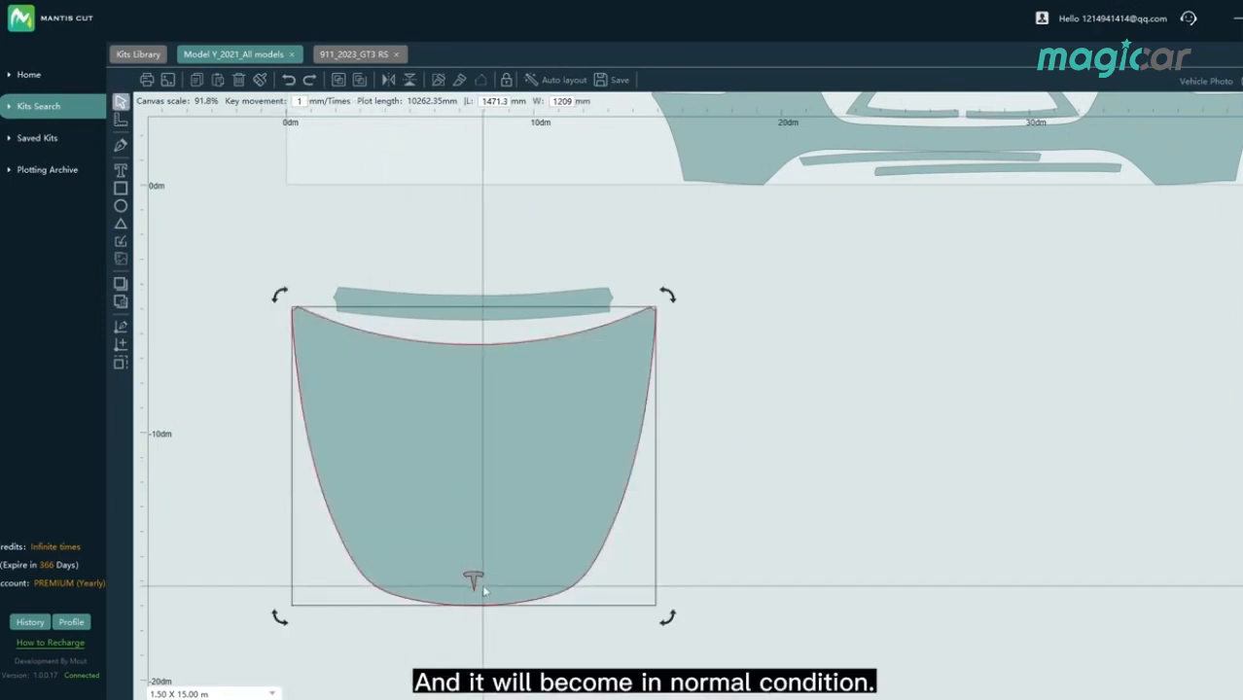
click(359, 79)
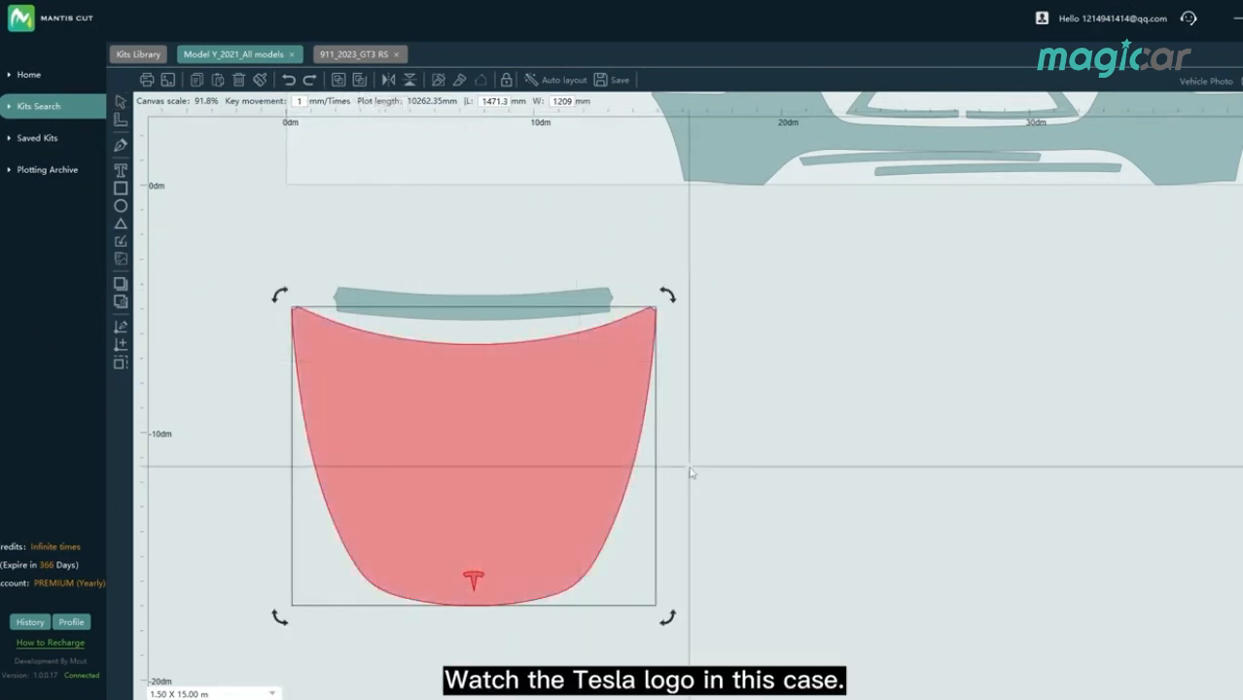
click(474, 578)
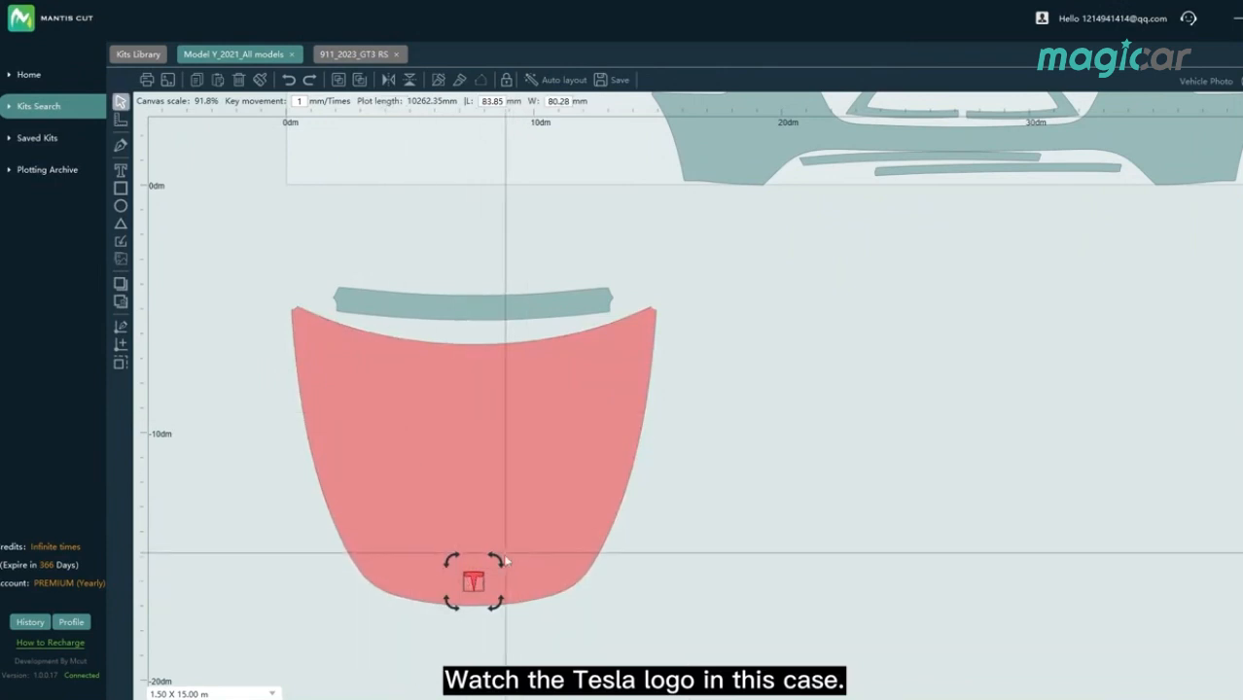
drag(551, 581, 682, 584)
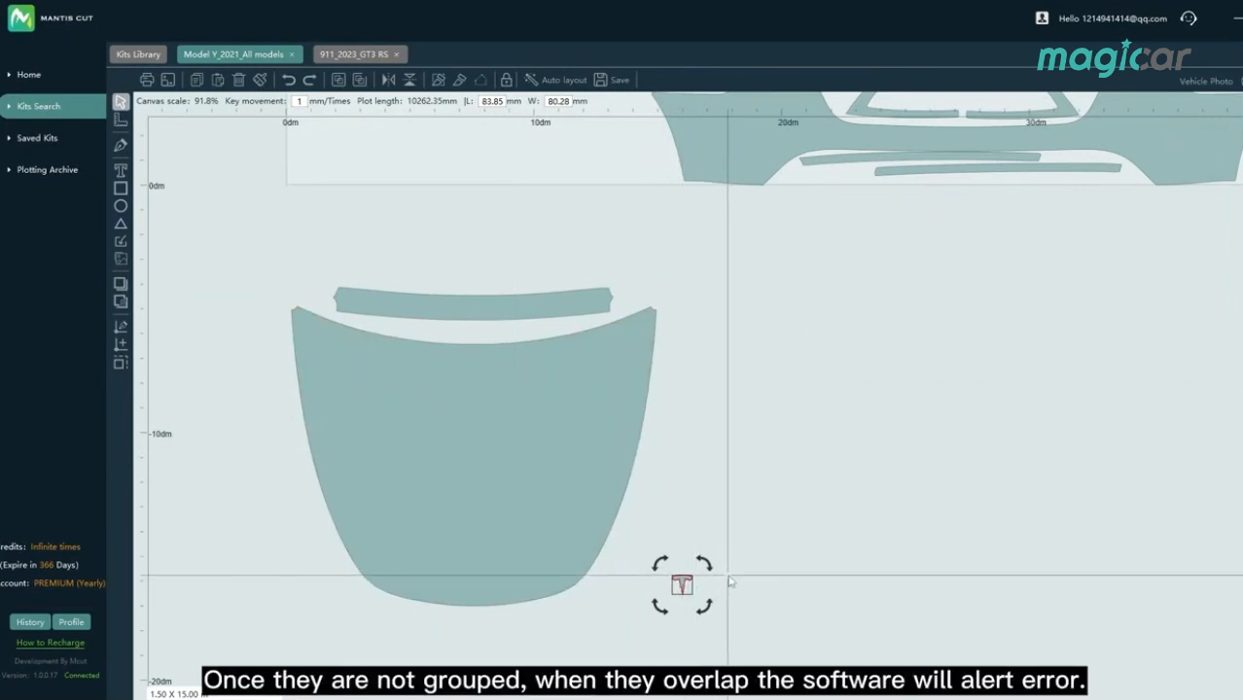
drag(682, 584, 474, 582)
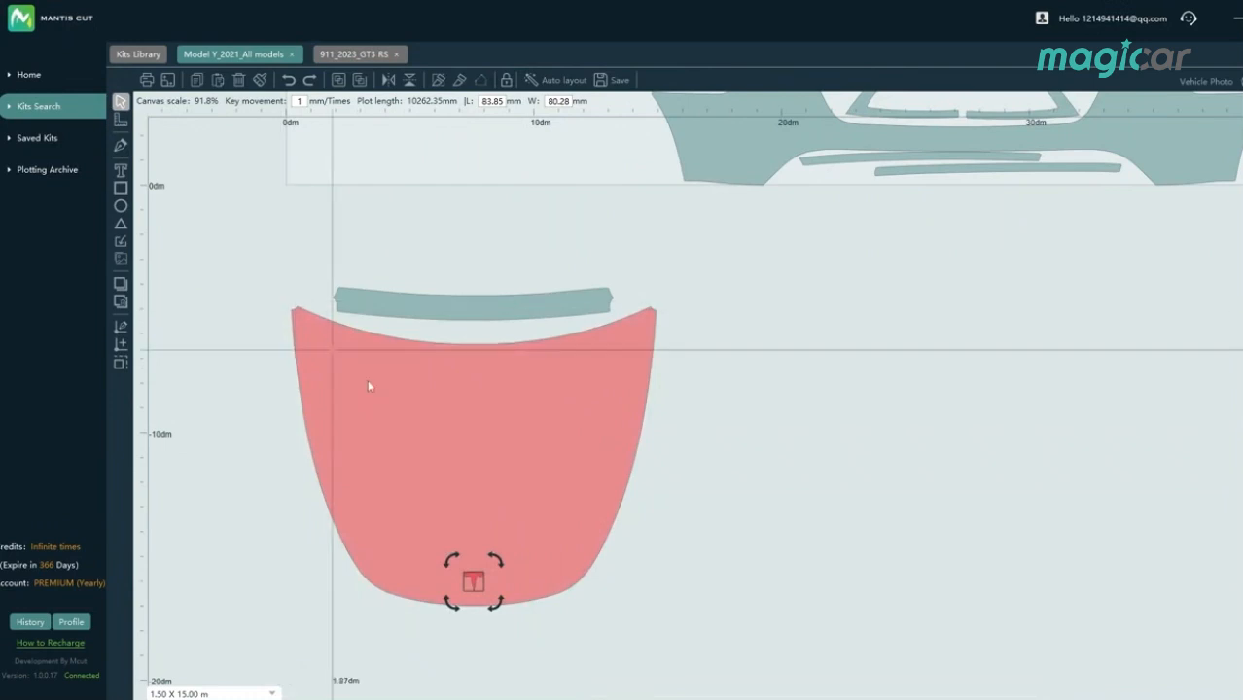
click(539, 465)
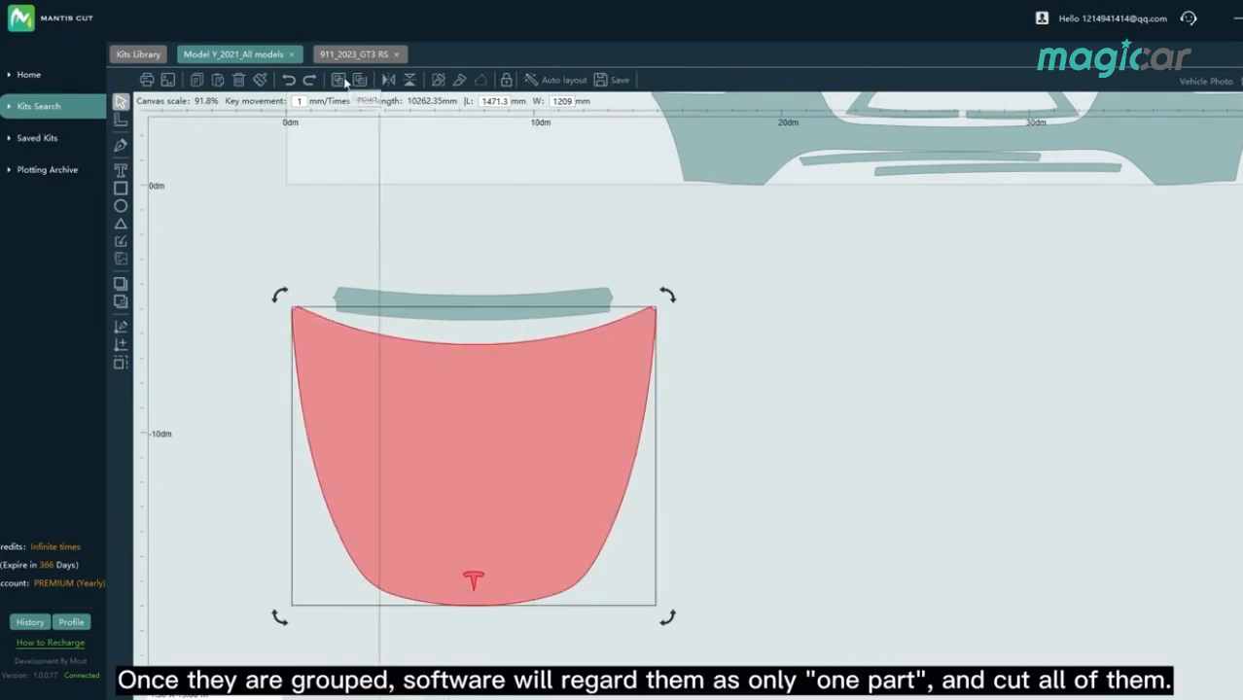
click(339, 82)
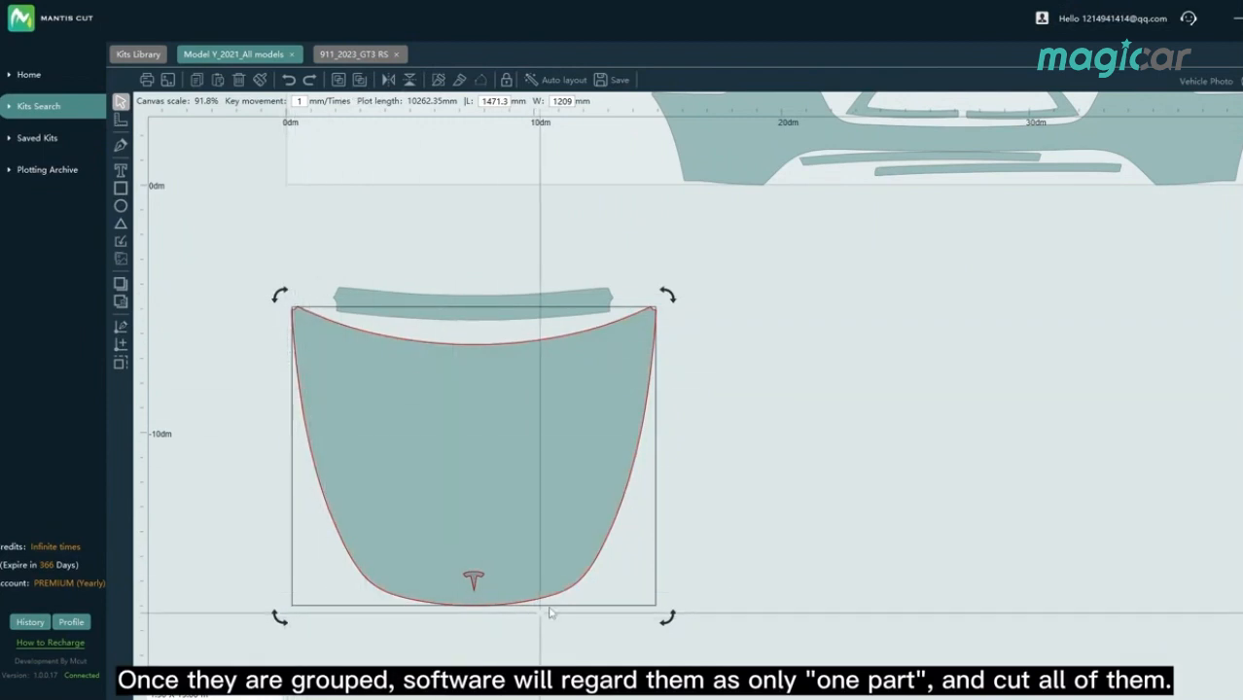
click(286, 436)
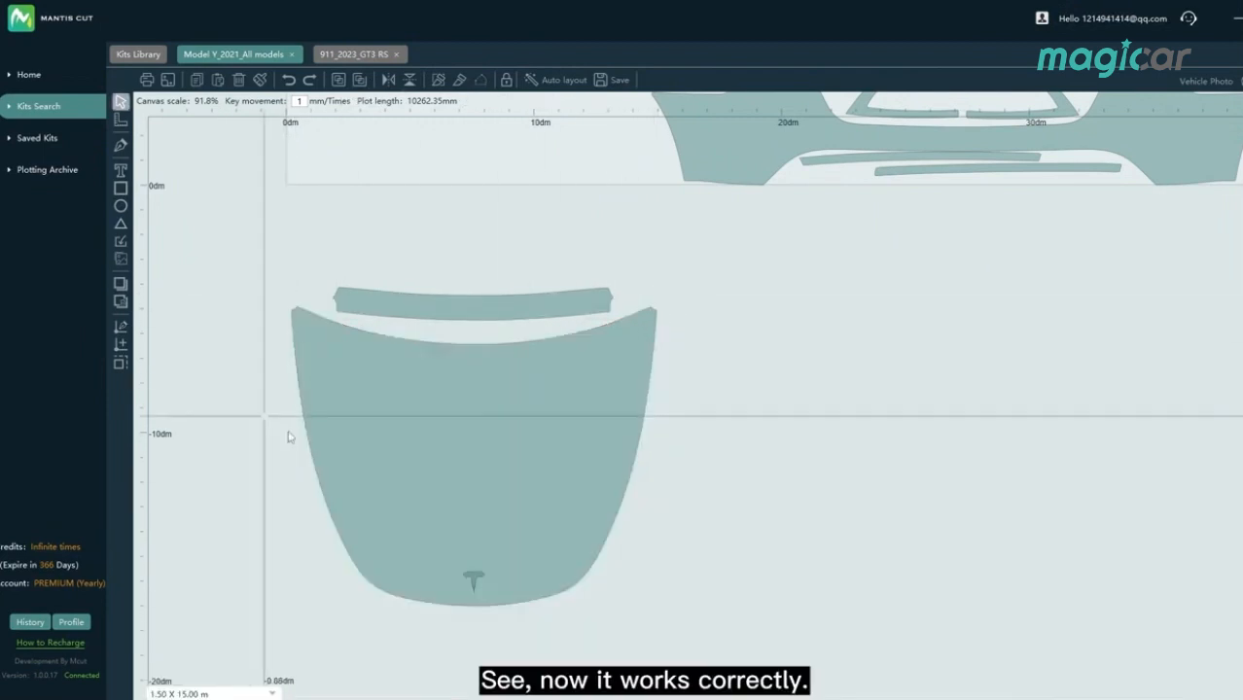
scroll(355, 478, up, 3)
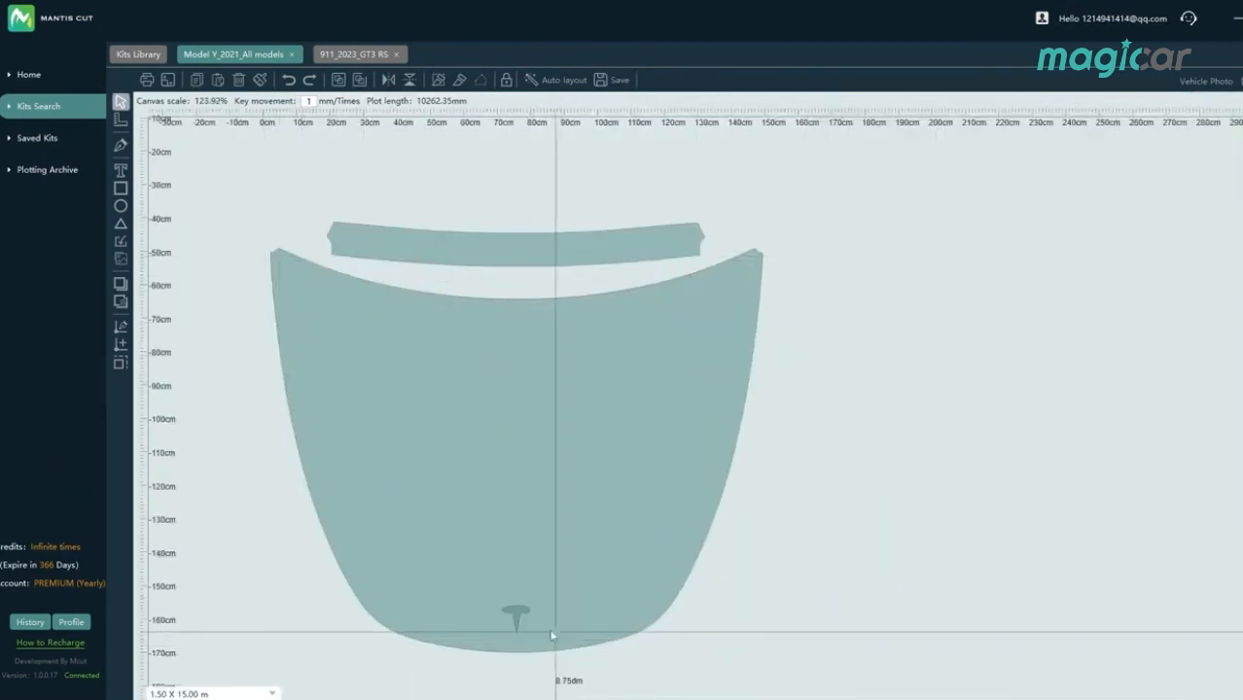
scroll(502, 608, up, 8)
middle_drag(568, 630, 562, 559)
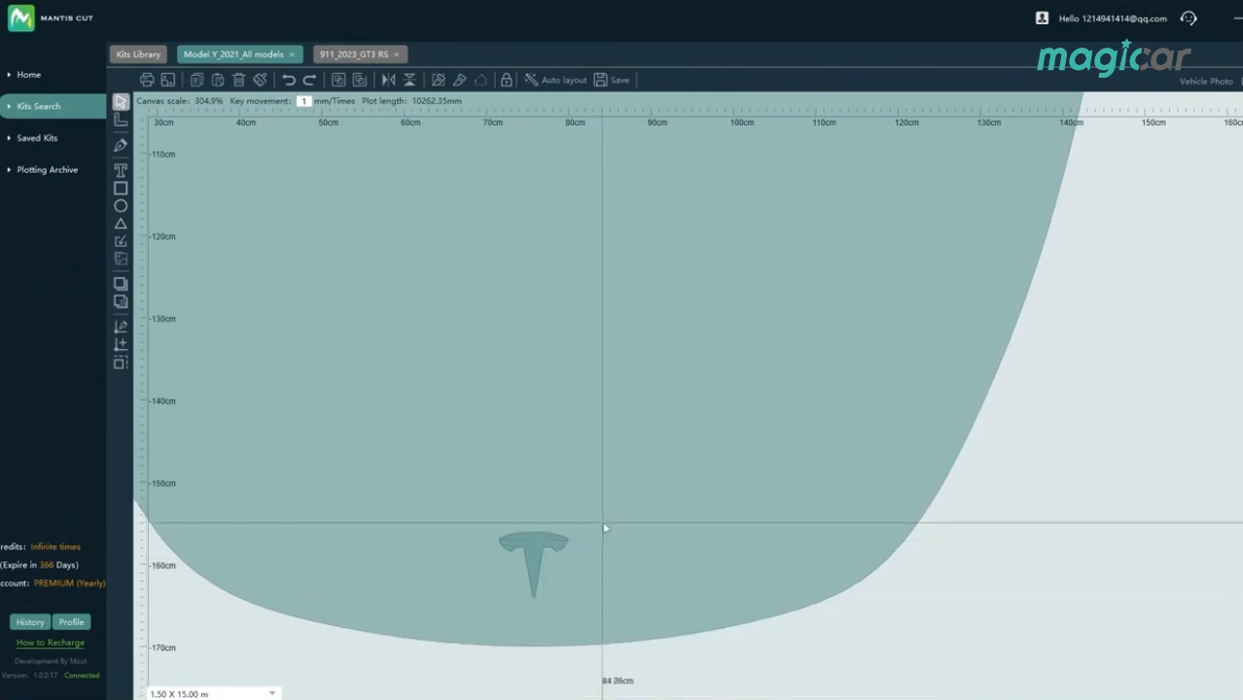
scroll(602, 520, down, 7)
scroll(762, 328, down, 3)
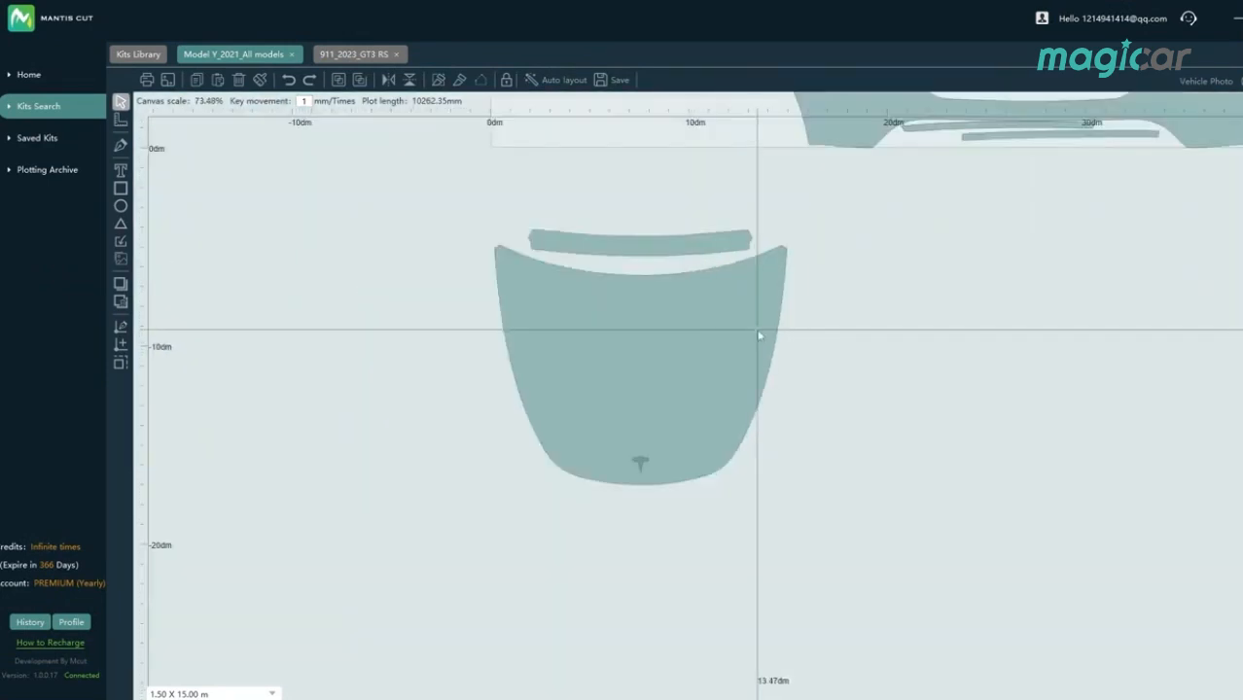
middle_drag(866, 320, 475, 553)
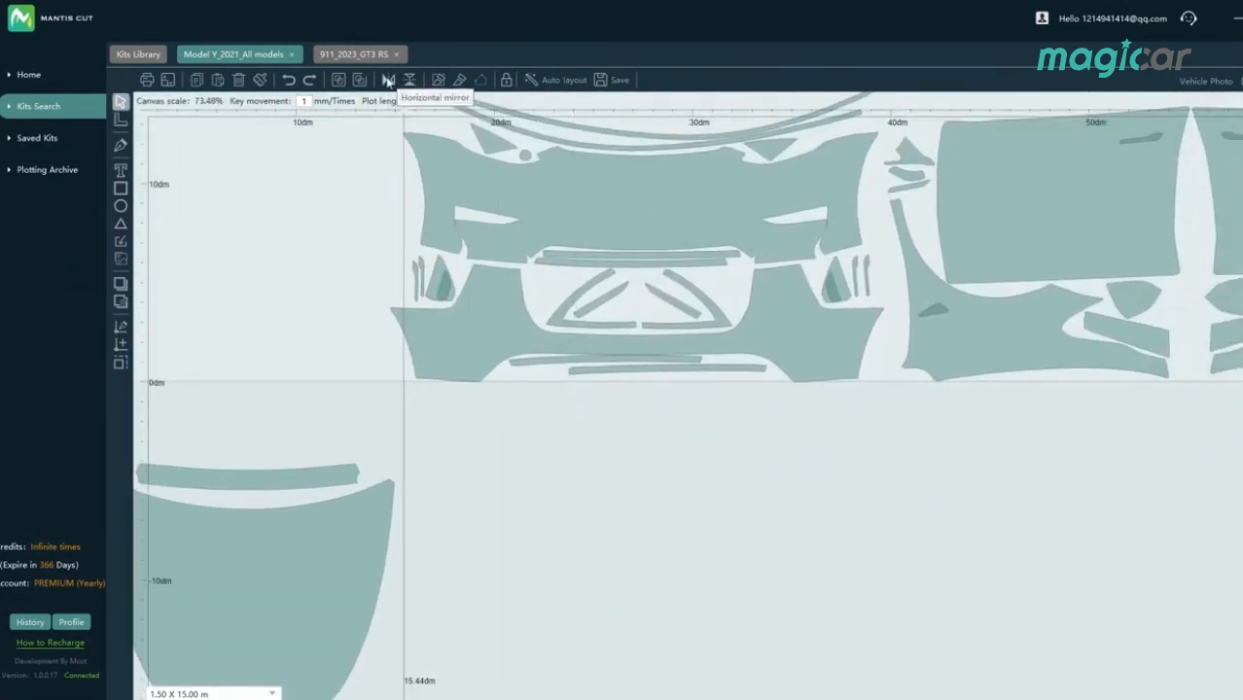
scroll(547, 430, down, 4)
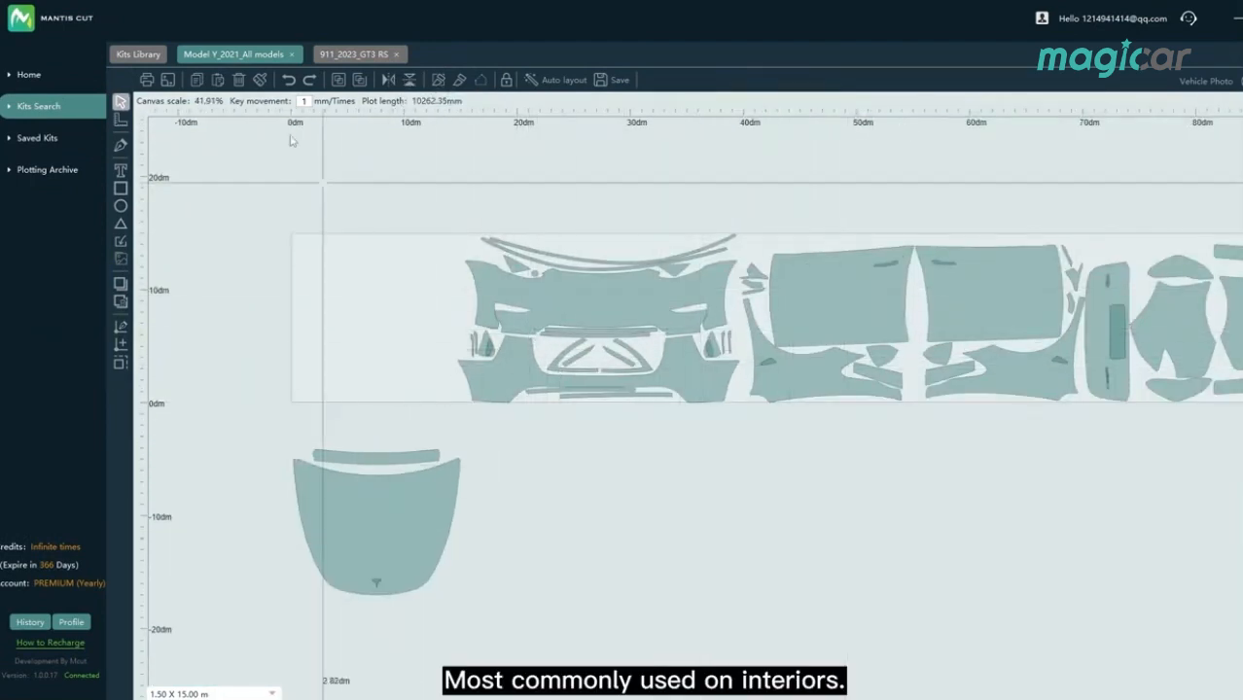
Step: Open the Porsche 718 2021 interior kit from the Kits Library and select all its pieces
click(138, 54)
click(190, 85)
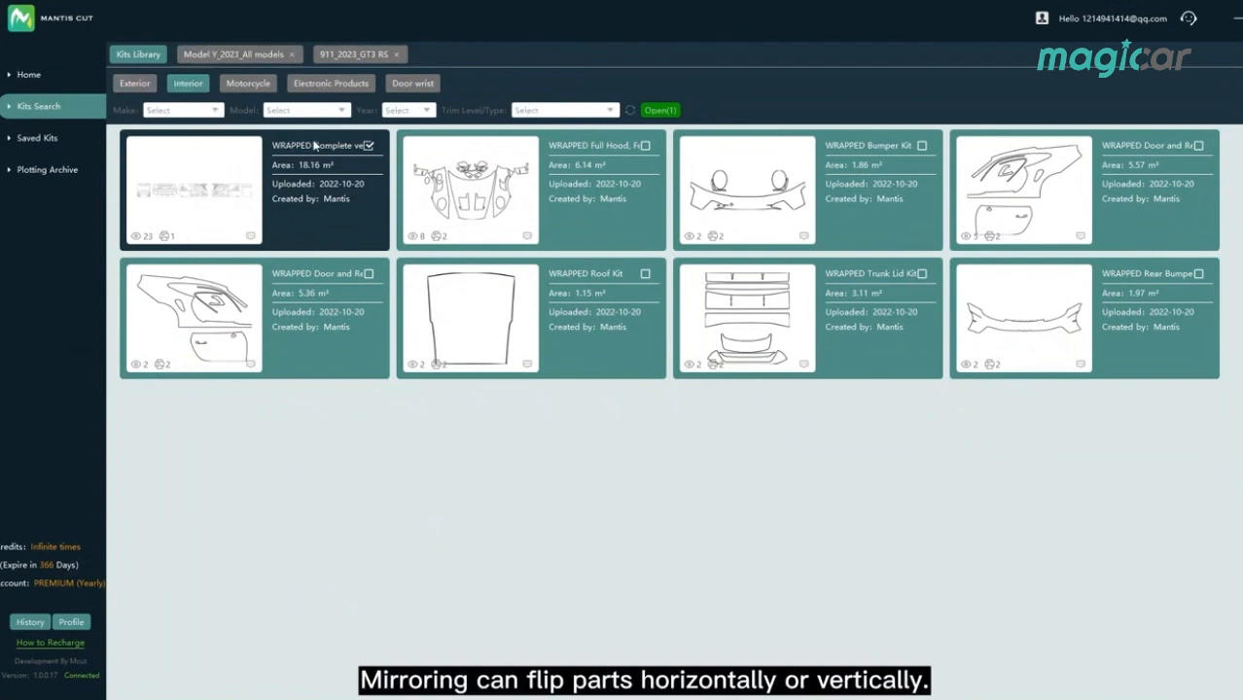
click(213, 111)
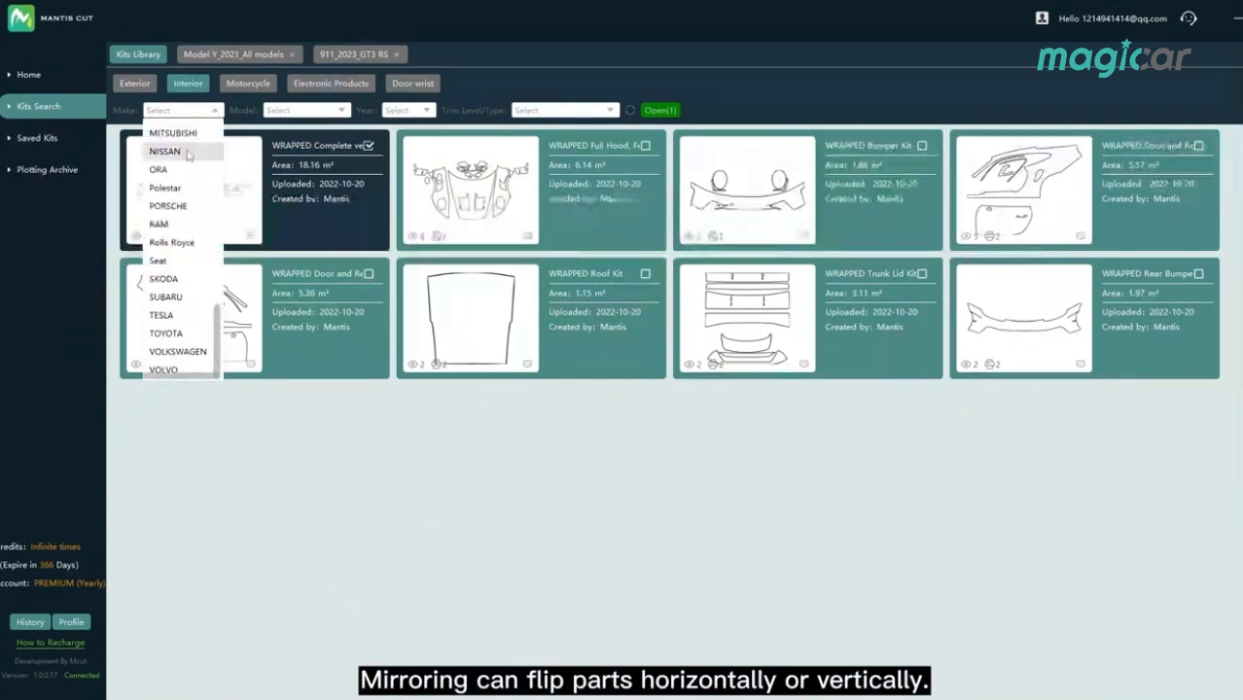
click(190, 206)
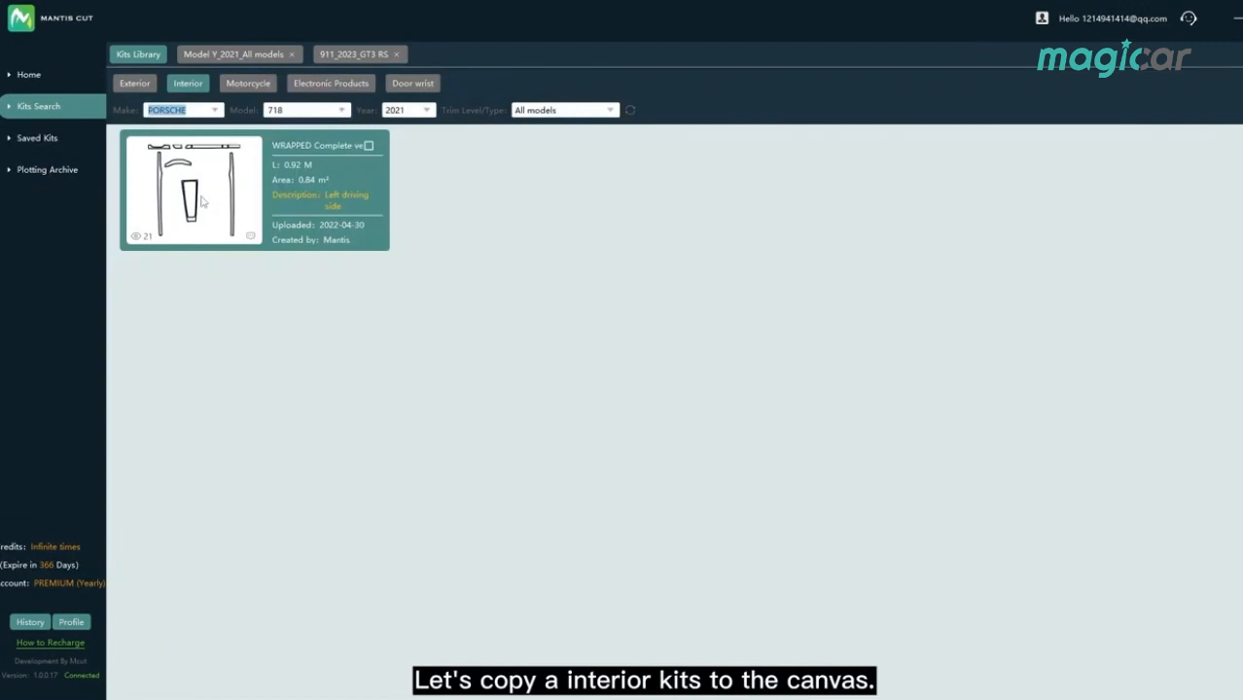
click(369, 146)
click(661, 110)
drag(167, 383, 298, 459)
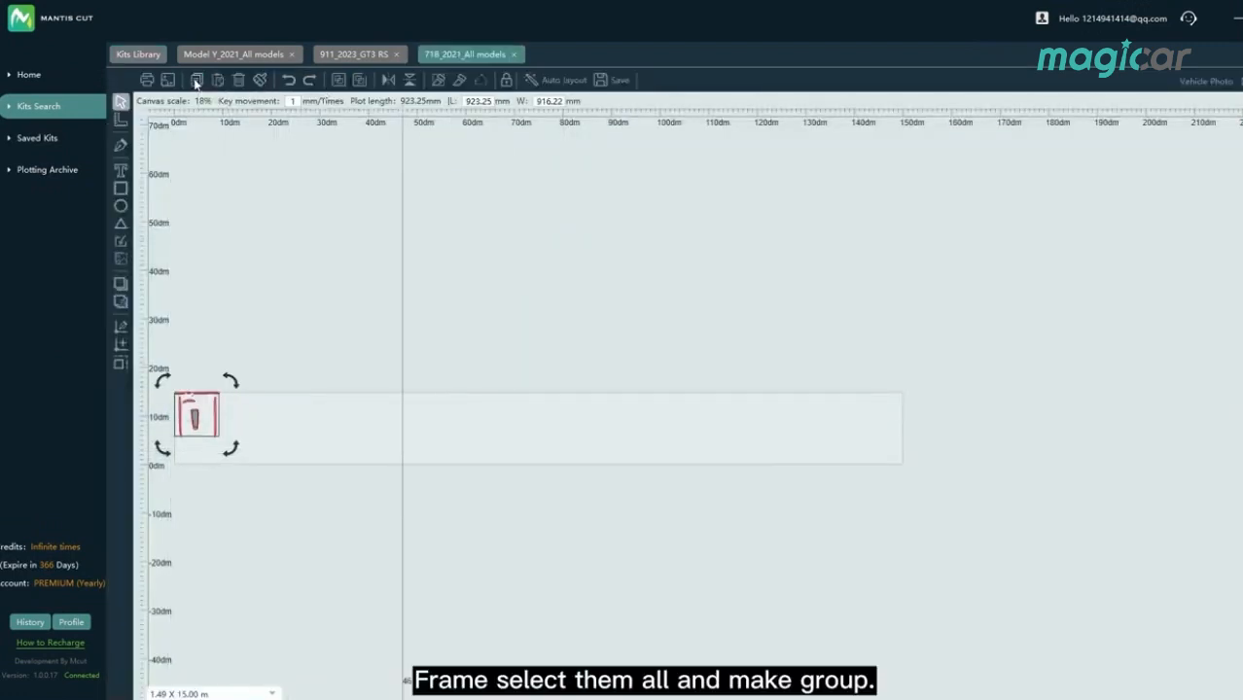
Step: Paste the 718 interior pieces onto the Model Y canvas and group them
click(226, 55)
scroll(466, 507, down, 2)
scroll(669, 516, up, 4)
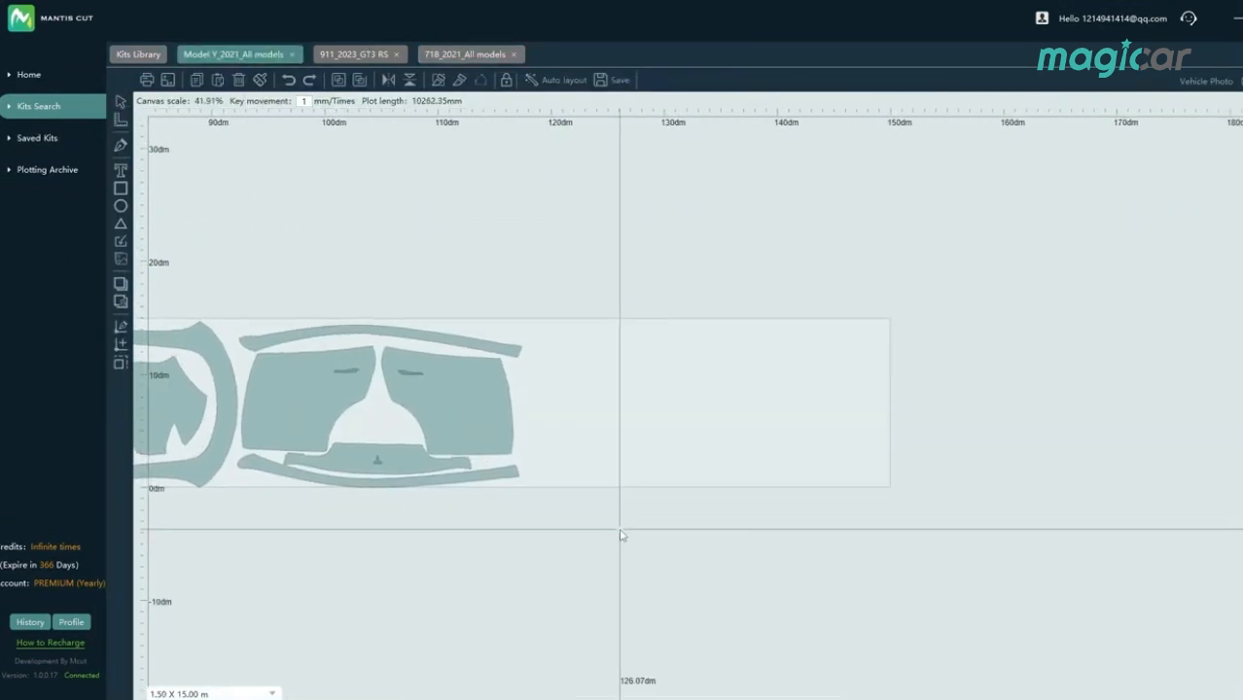
key(ctrl+v)
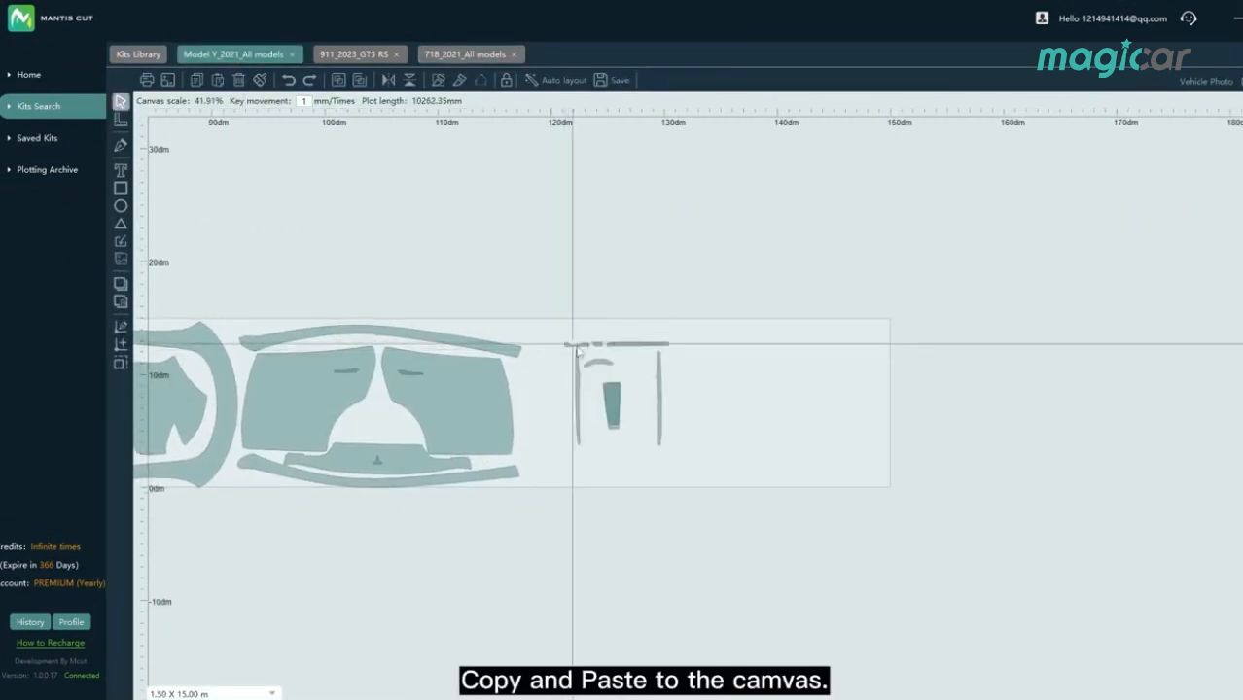
drag(553, 322, 694, 466)
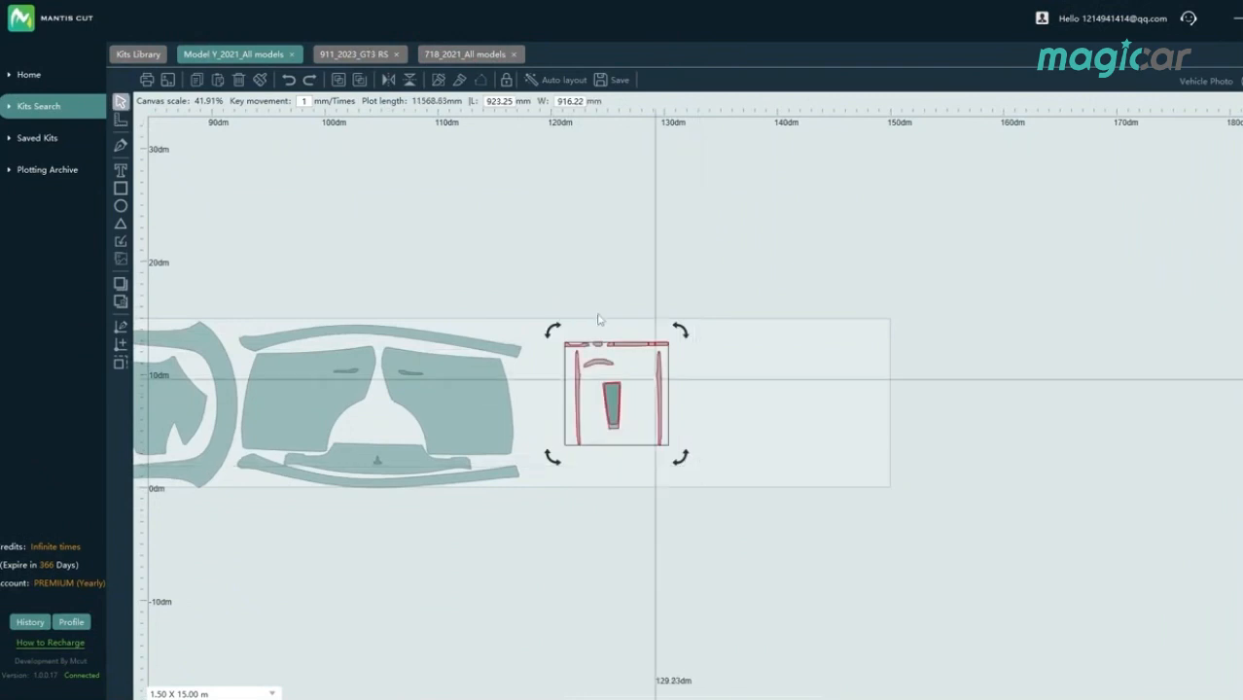
click(339, 82)
click(595, 219)
click(666, 392)
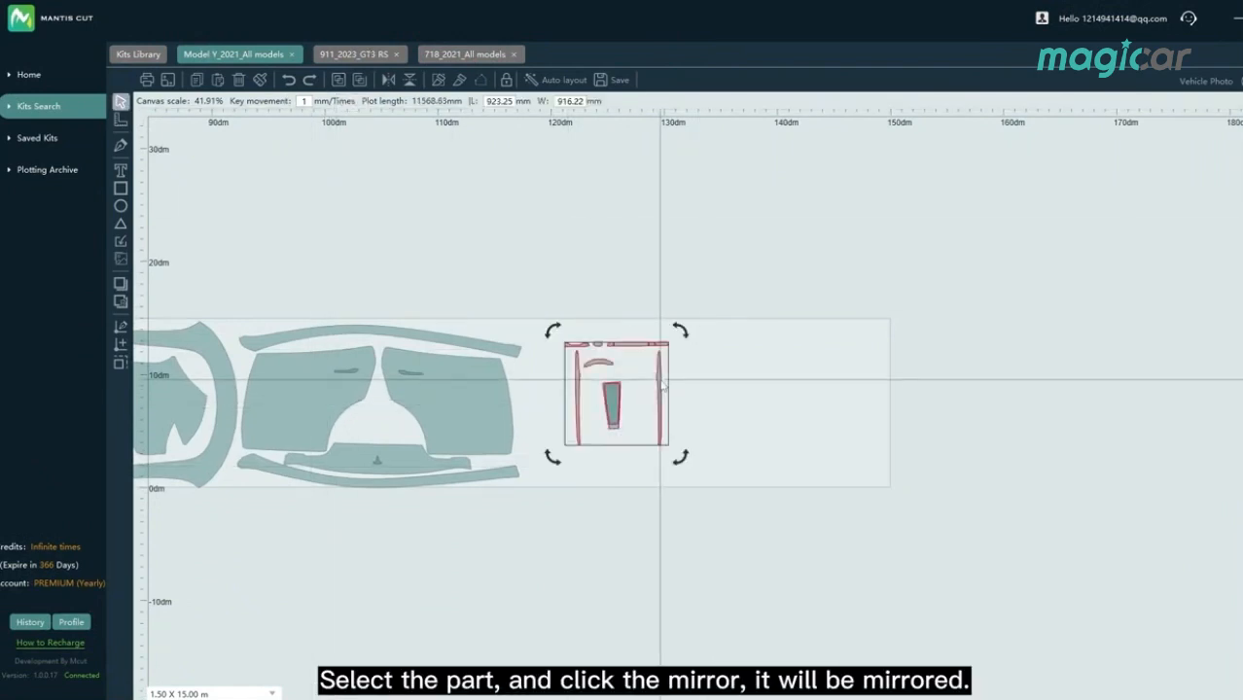
Step: Mirror the interior group horizontally and flip it vertically
click(388, 80)
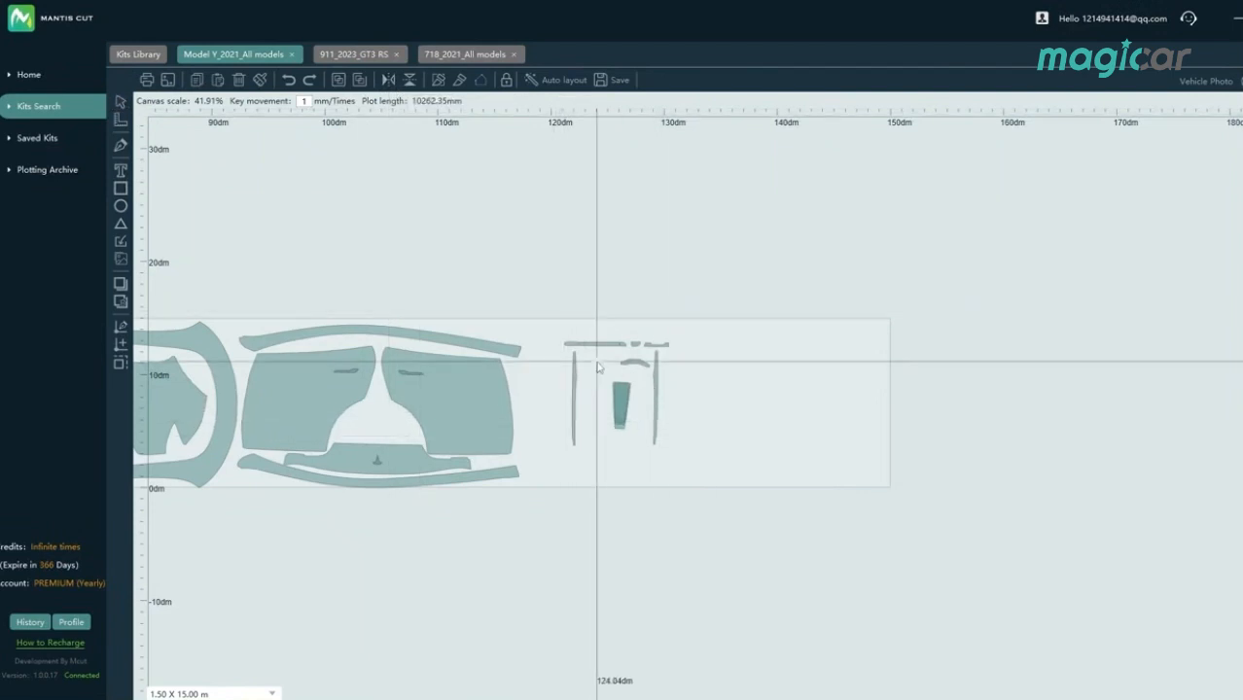
click(620, 396)
click(409, 80)
click(410, 80)
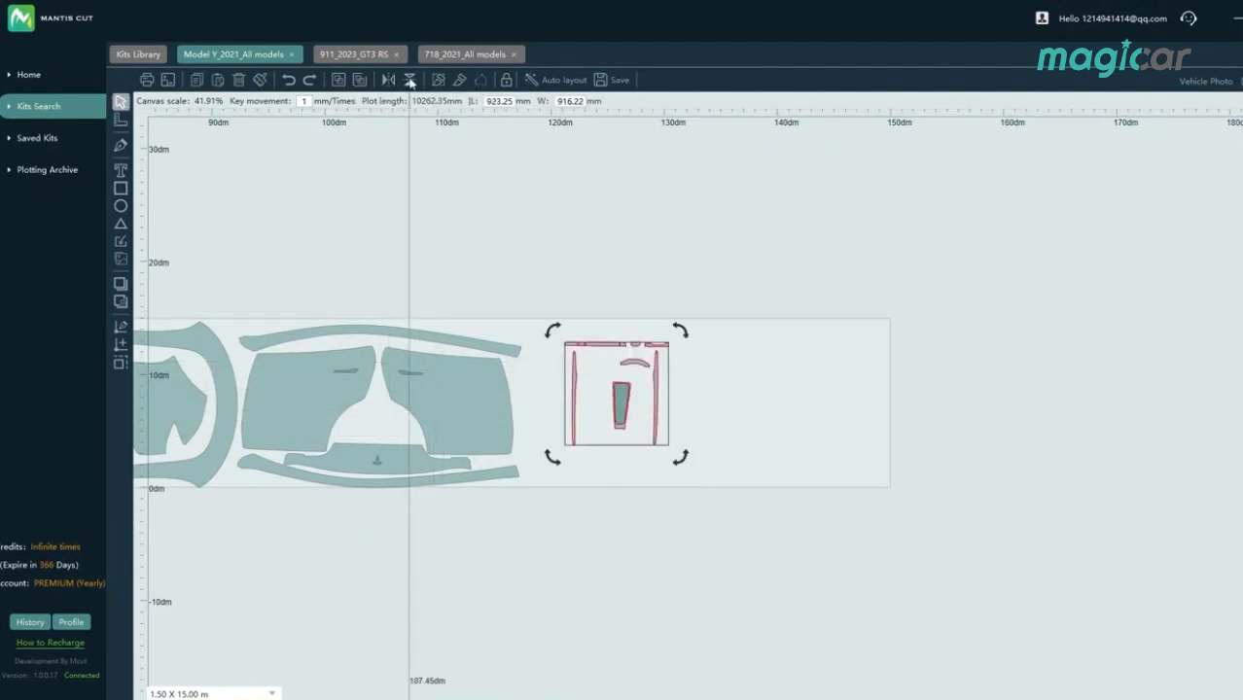
scroll(775, 330, down, 2)
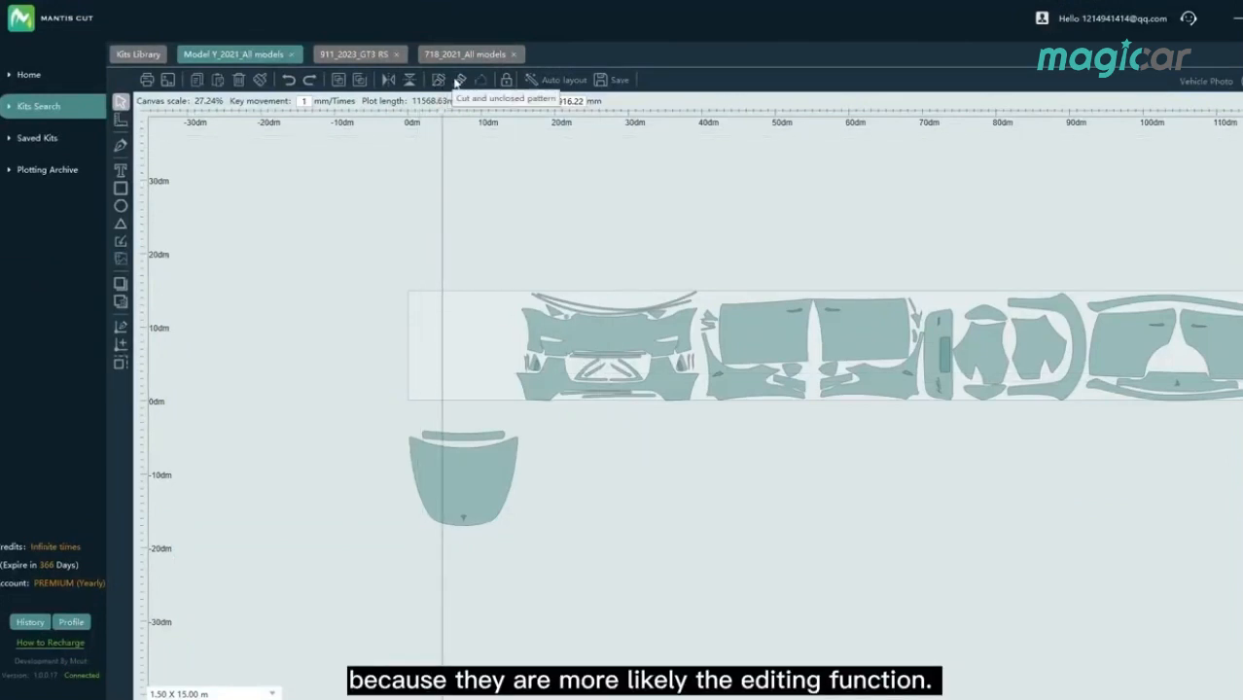
Step: Cut a horizontal line across the hood and place the lower piece below the top strip
scroll(496, 506, up, 5)
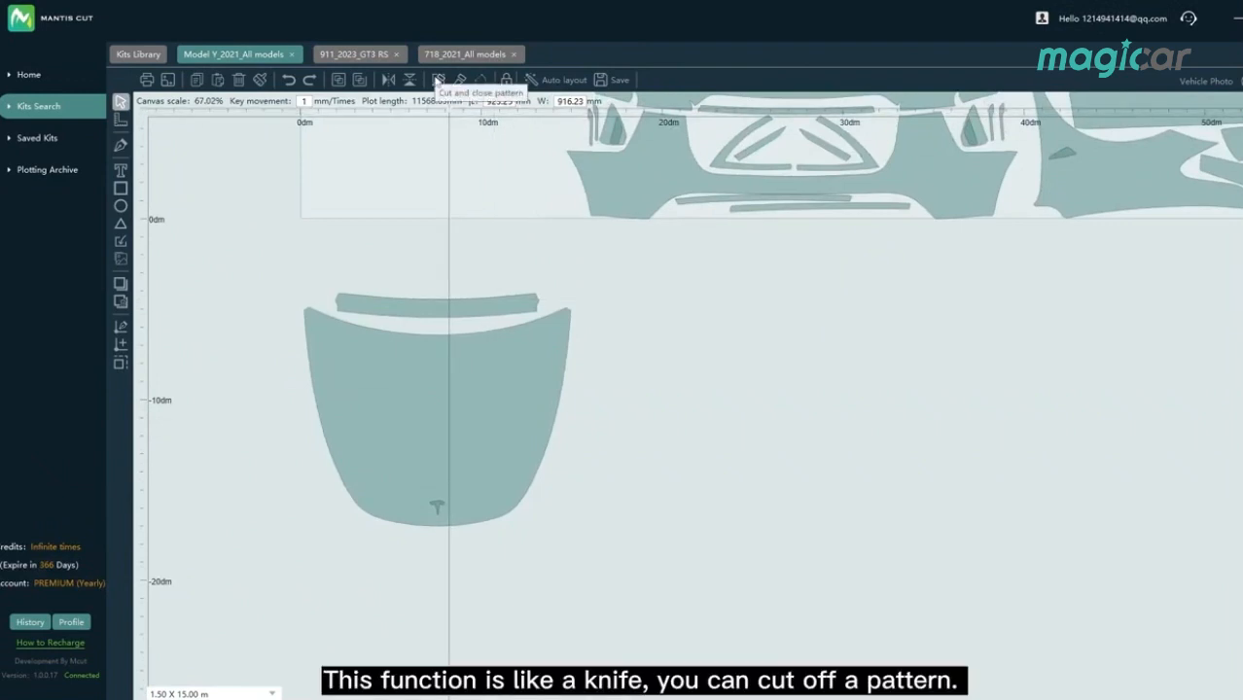
click(438, 84)
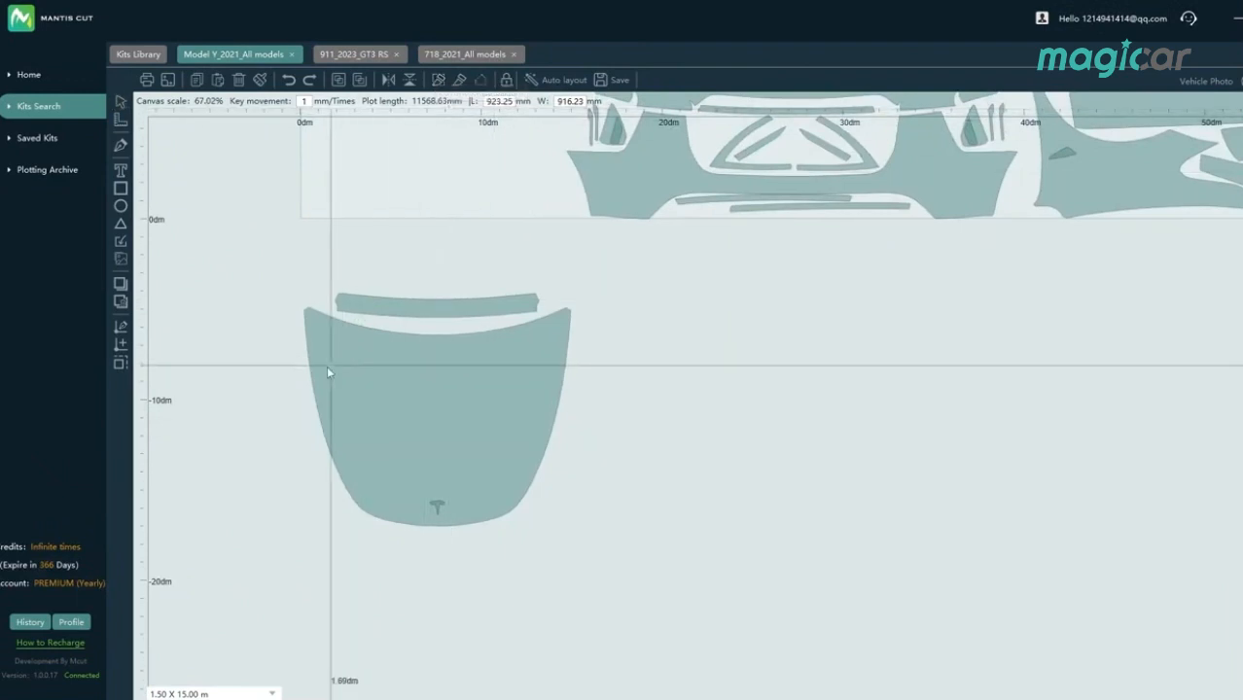
drag(281, 360, 317, 361)
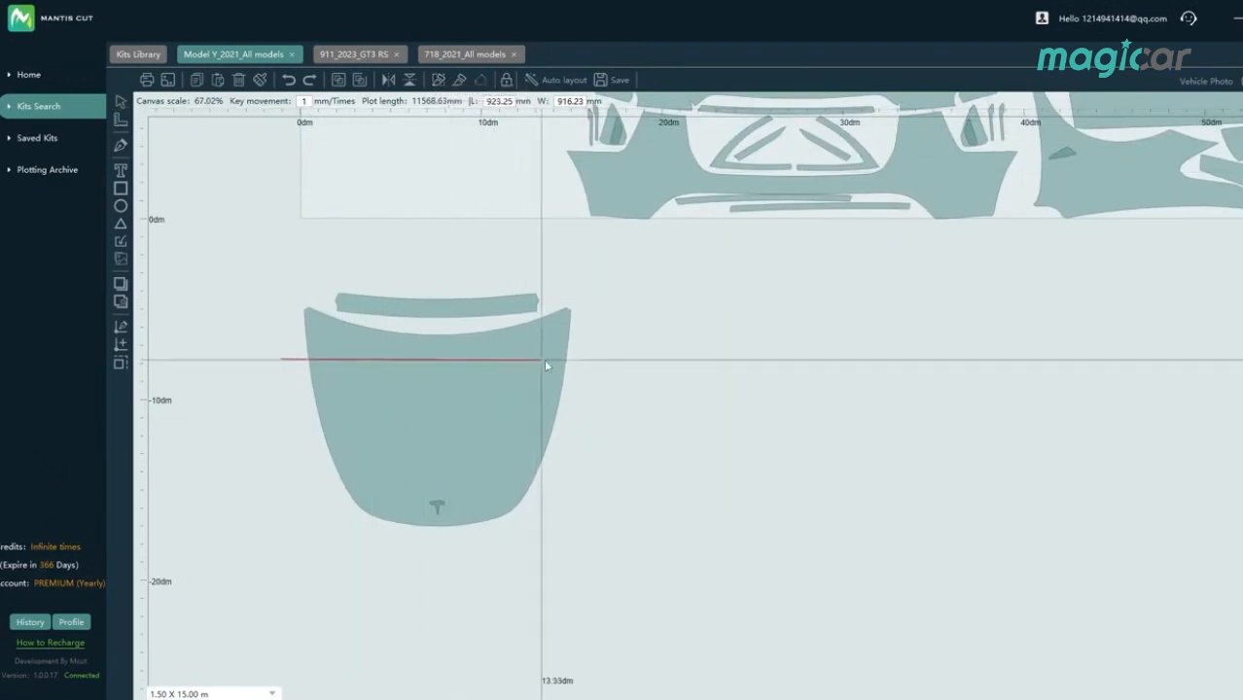
drag(546, 362, 605, 364)
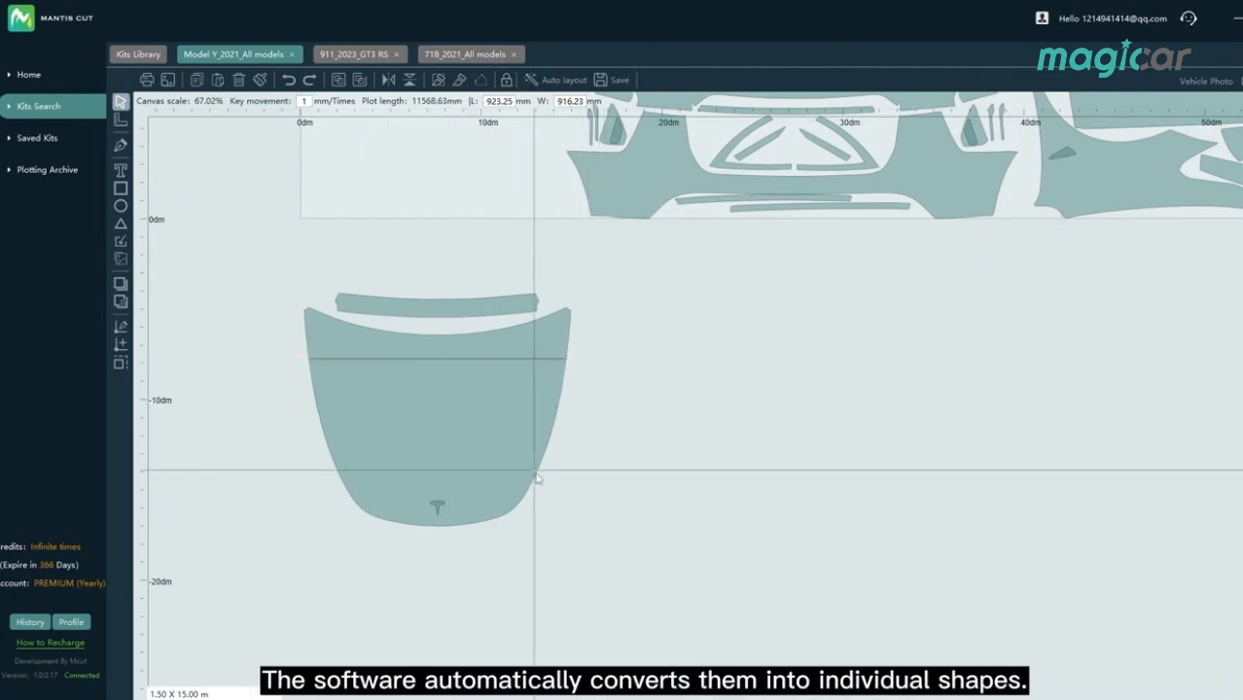
drag(445, 393, 439, 482)
drag(467, 344, 467, 371)
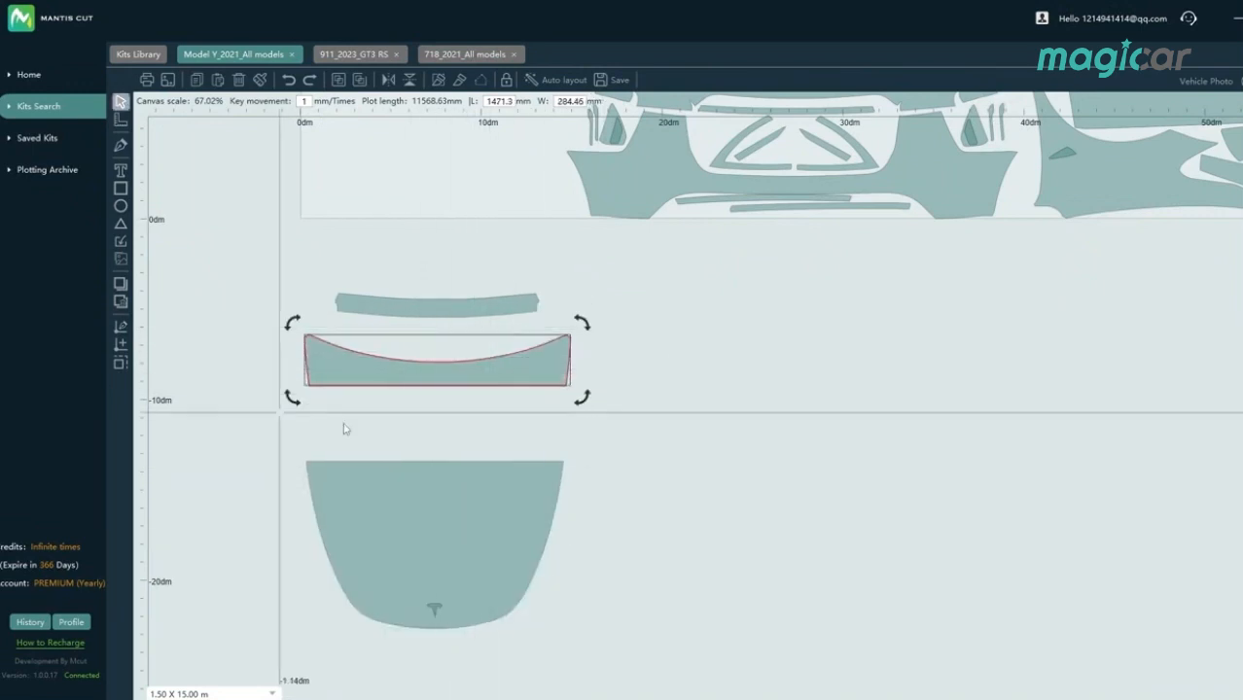
Step: Cut diagonally through the lower hood's right corner and move the triangular piece up and right
drag(469, 428, 581, 568)
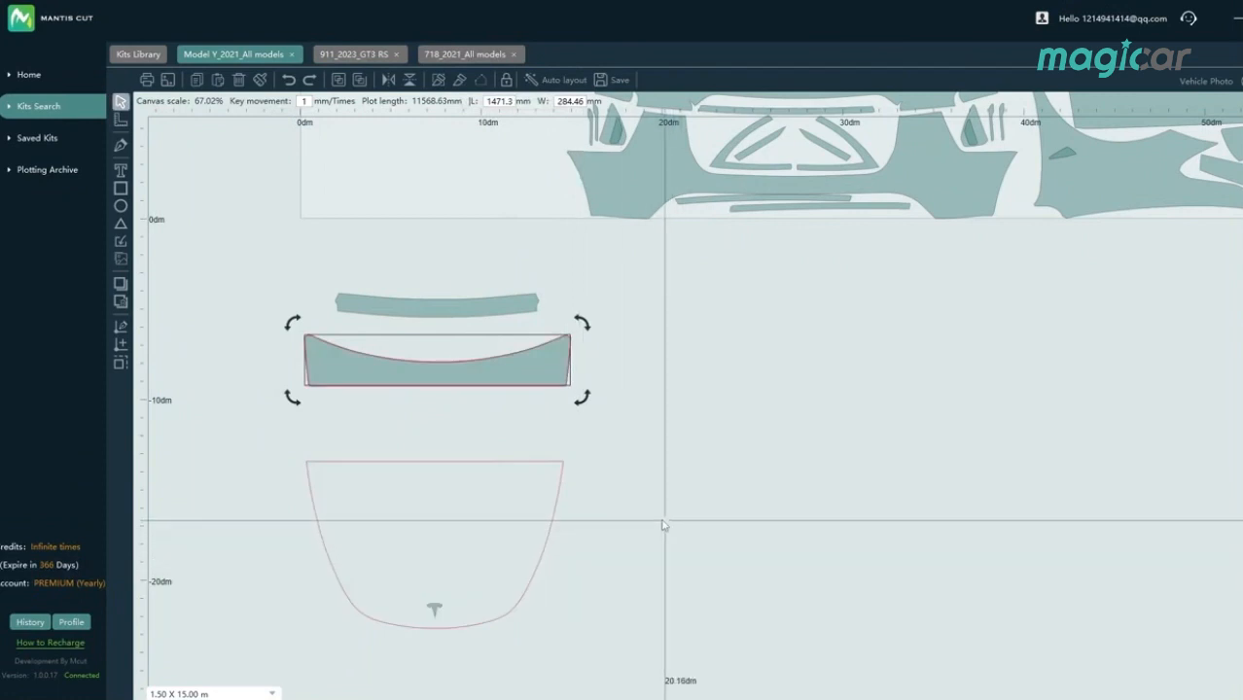
click(560, 489)
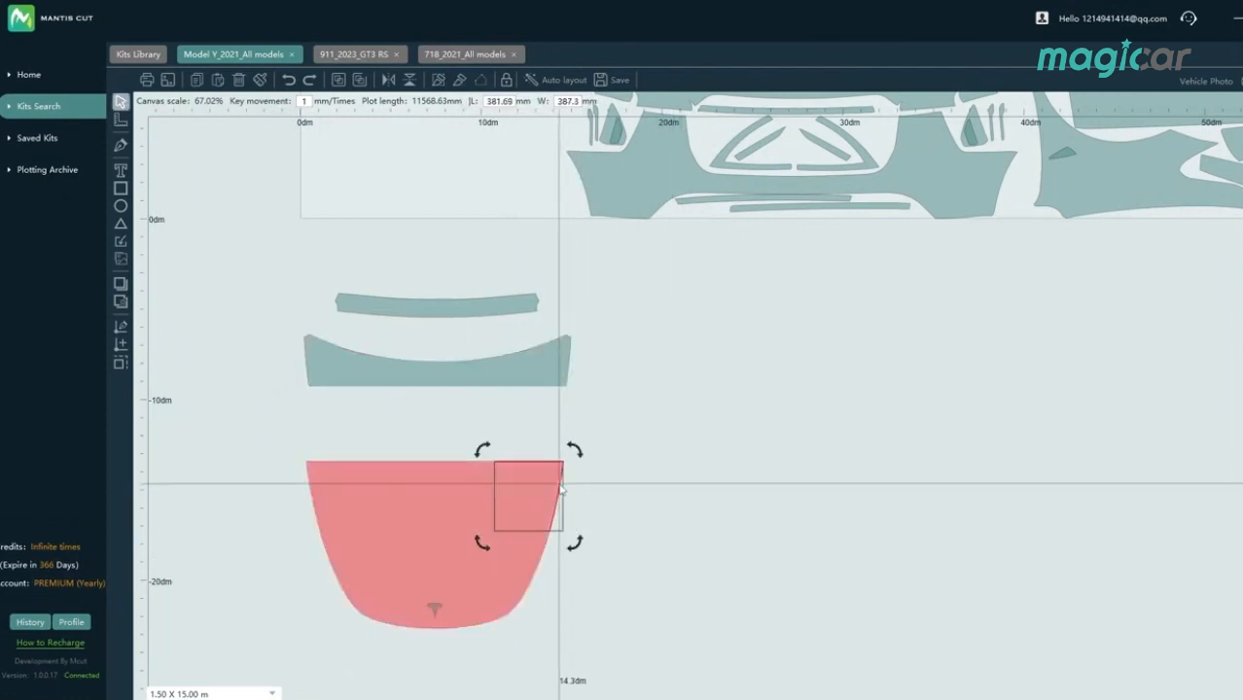
drag(561, 490, 629, 468)
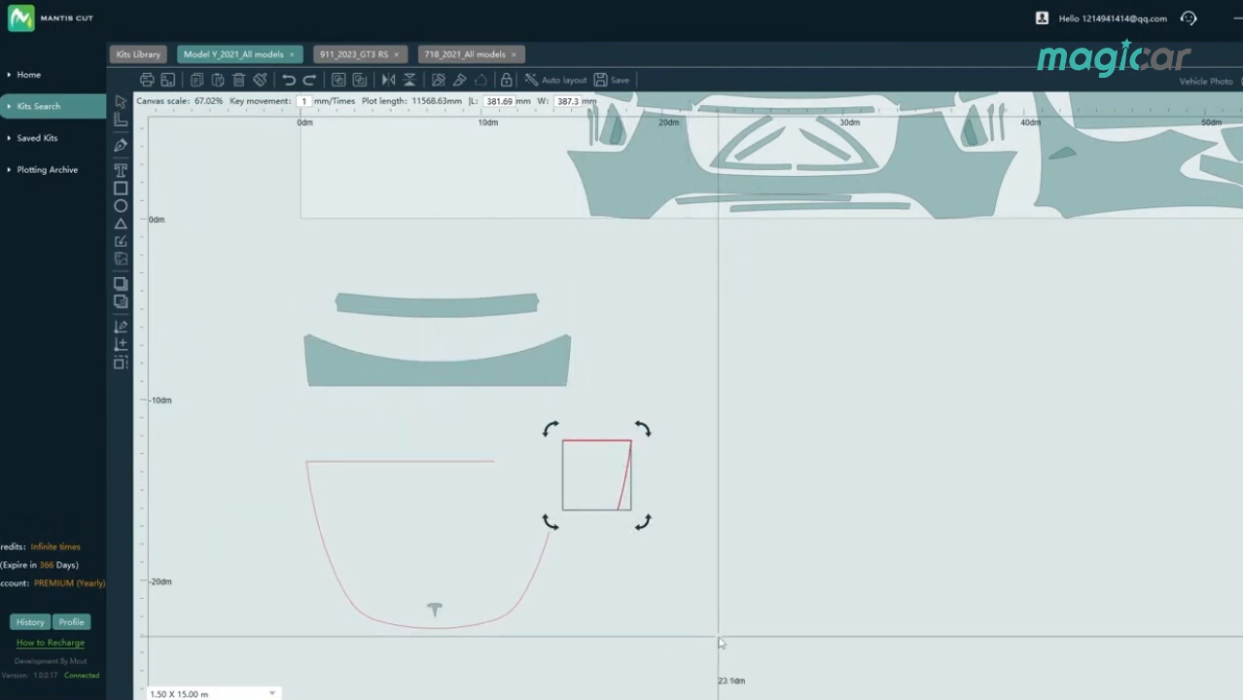
Step: Generate filled polygons from the cut hood outlines, then nudge the triangle slightly left
drag(717, 636, 292, 440)
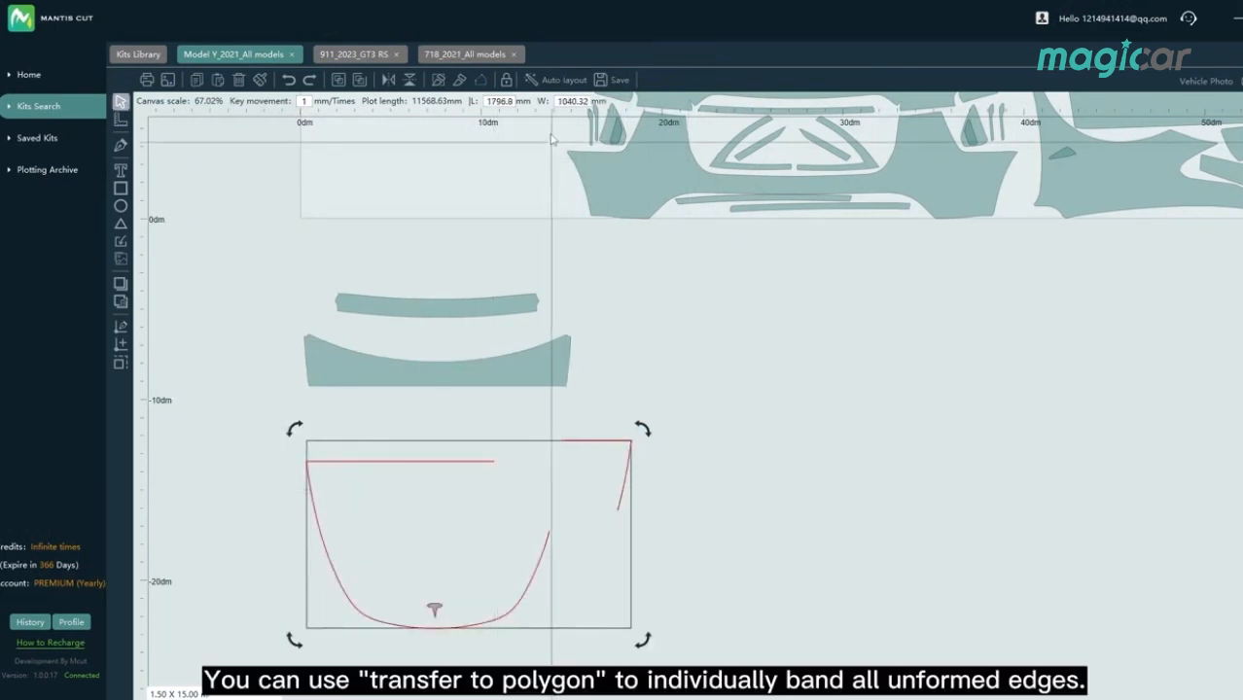
click(481, 82)
click(666, 458)
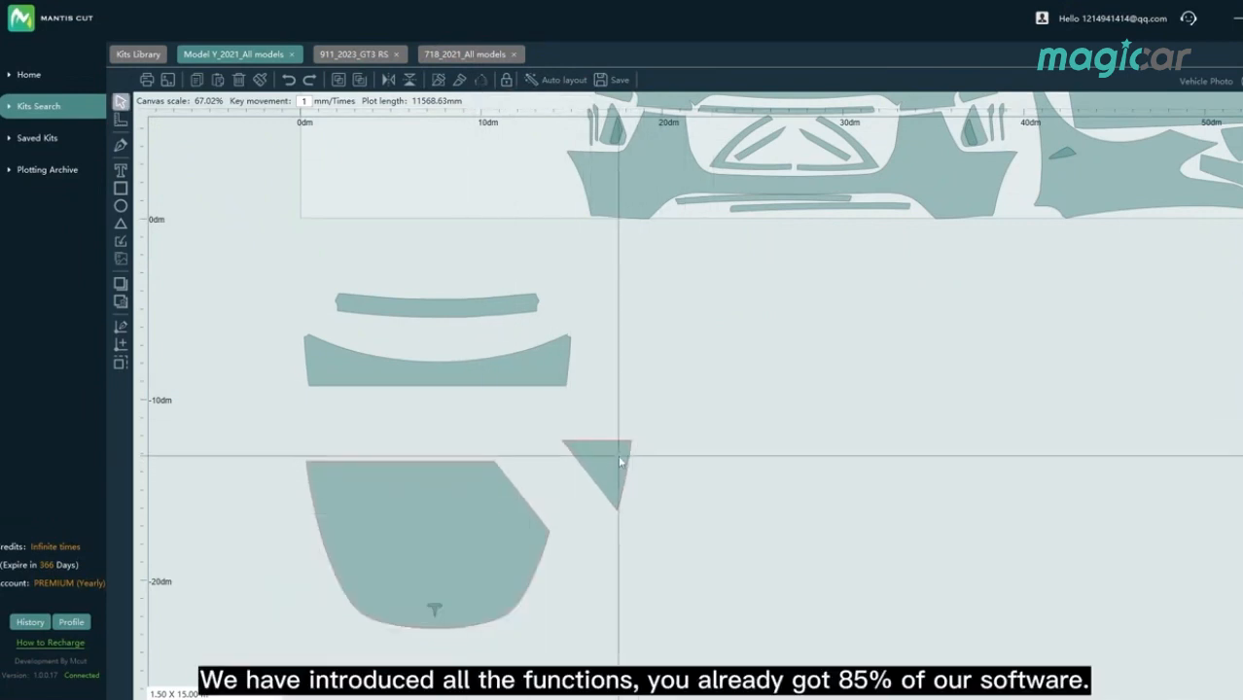
click(621, 462)
drag(621, 462, 582, 467)
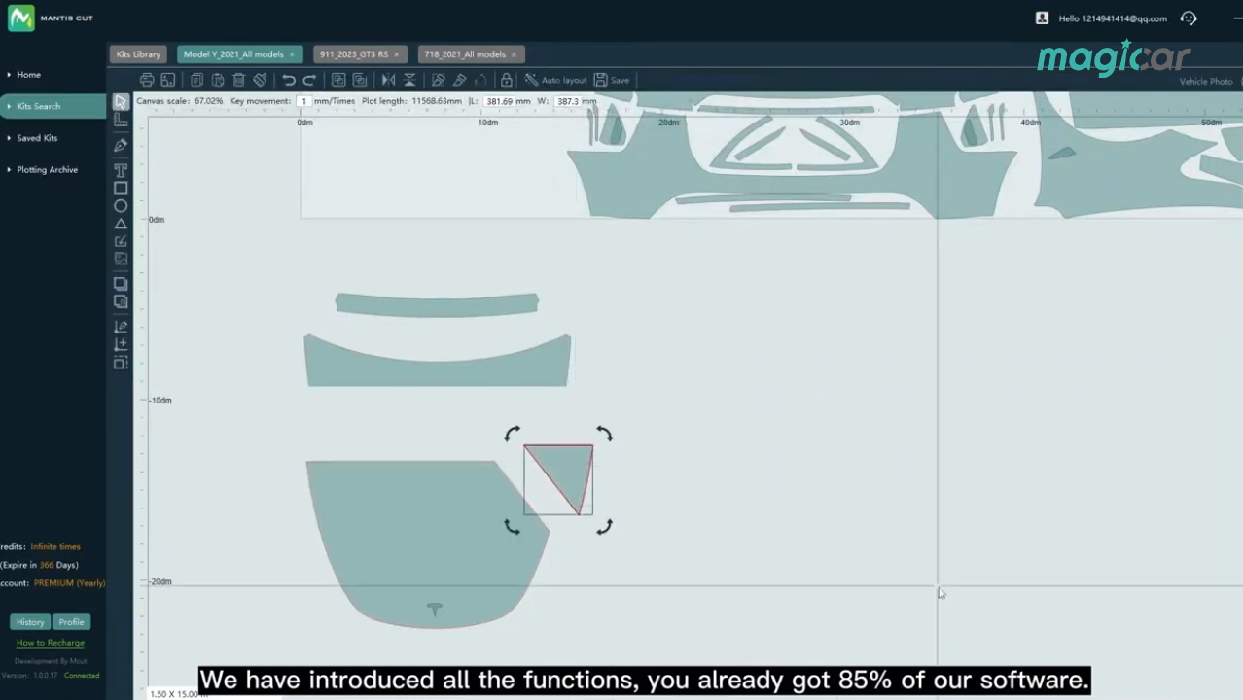
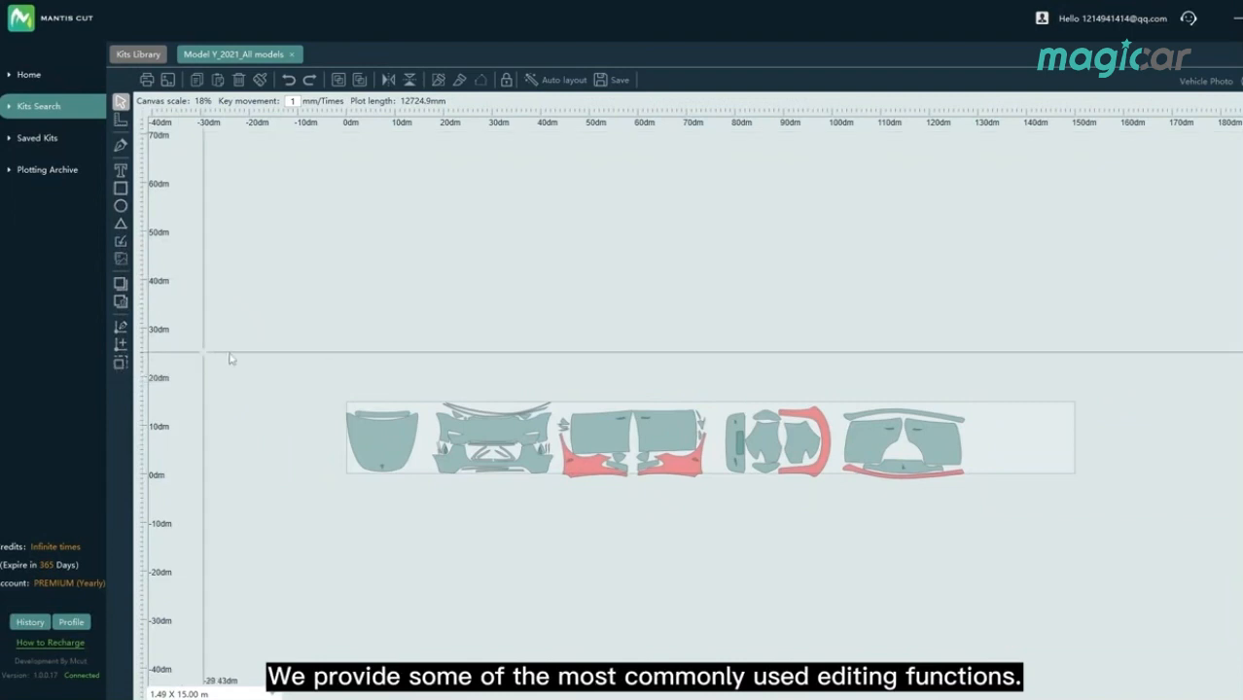
Step: Marquee-select all the Model Y pattern pieces and drag them below the roll area
click(358, 433)
drag(316, 361, 985, 539)
drag(400, 425, 398, 540)
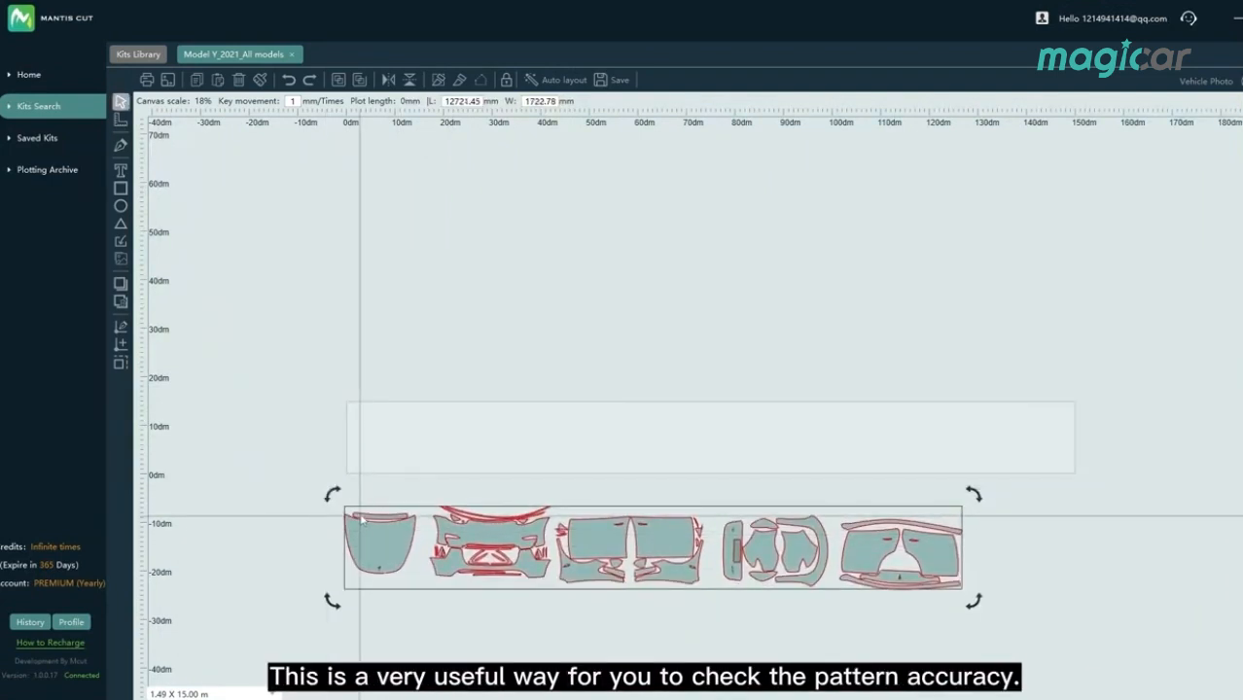
Step: Zoom in on the hood piece and pan until the whole hood fits the view
click(387, 529)
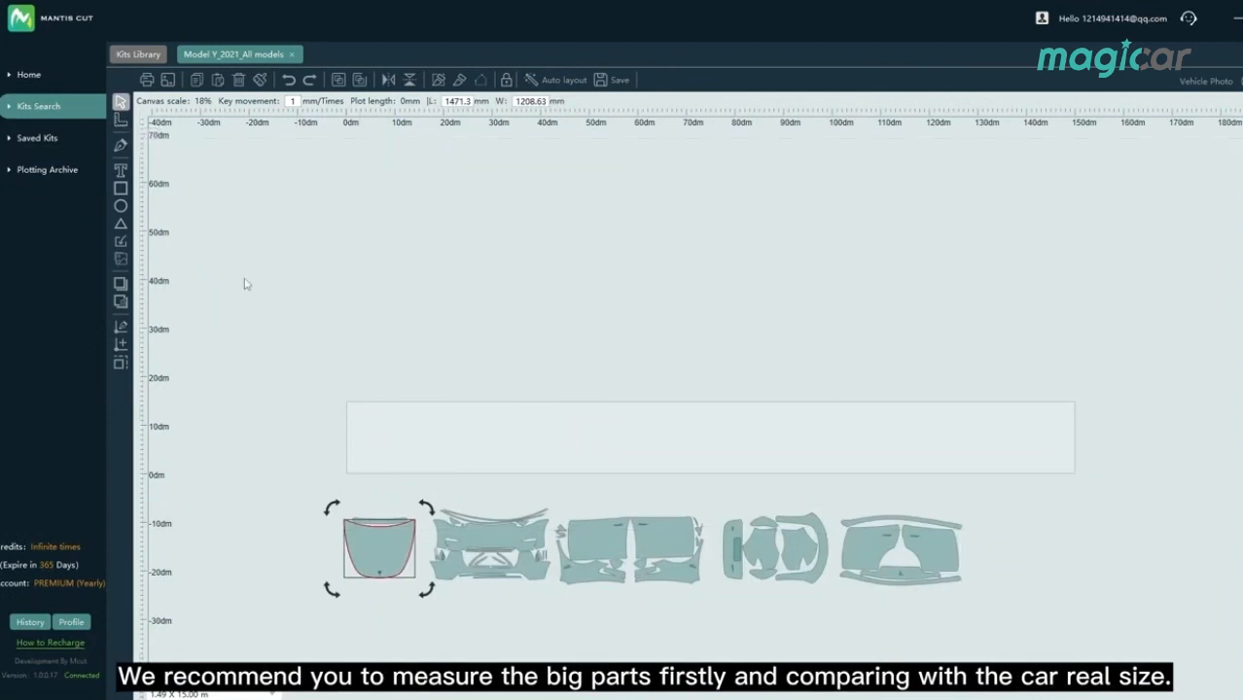
click(304, 543)
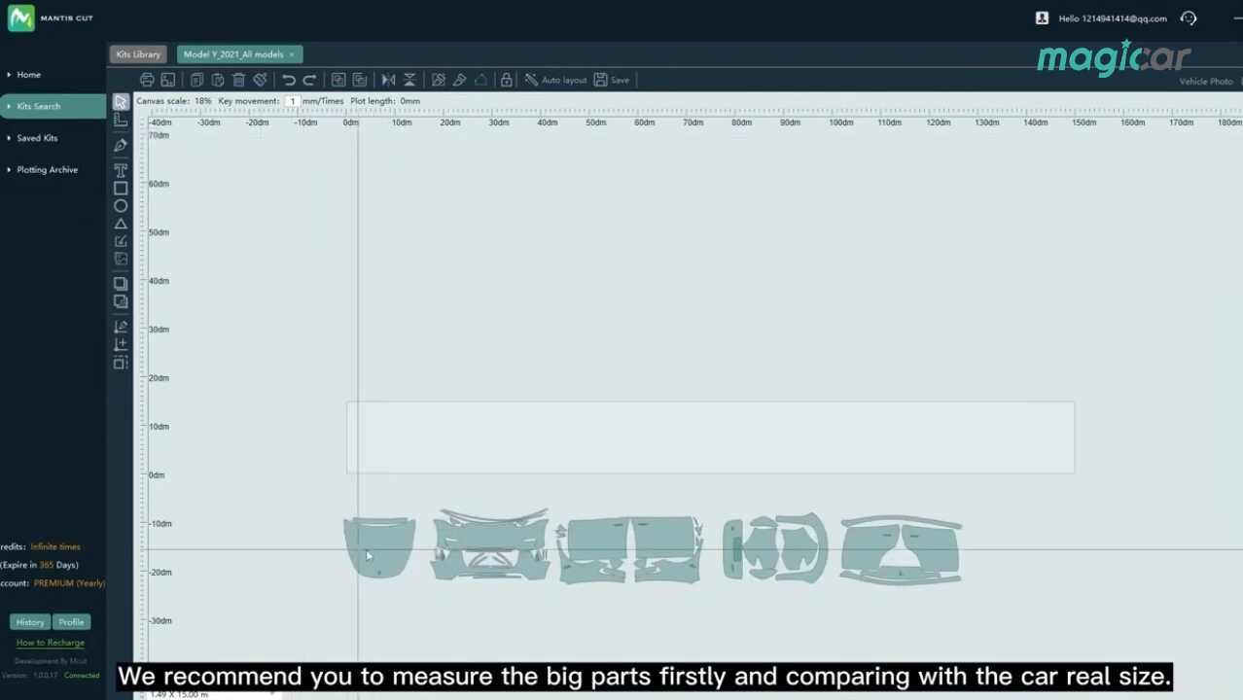
click(373, 556)
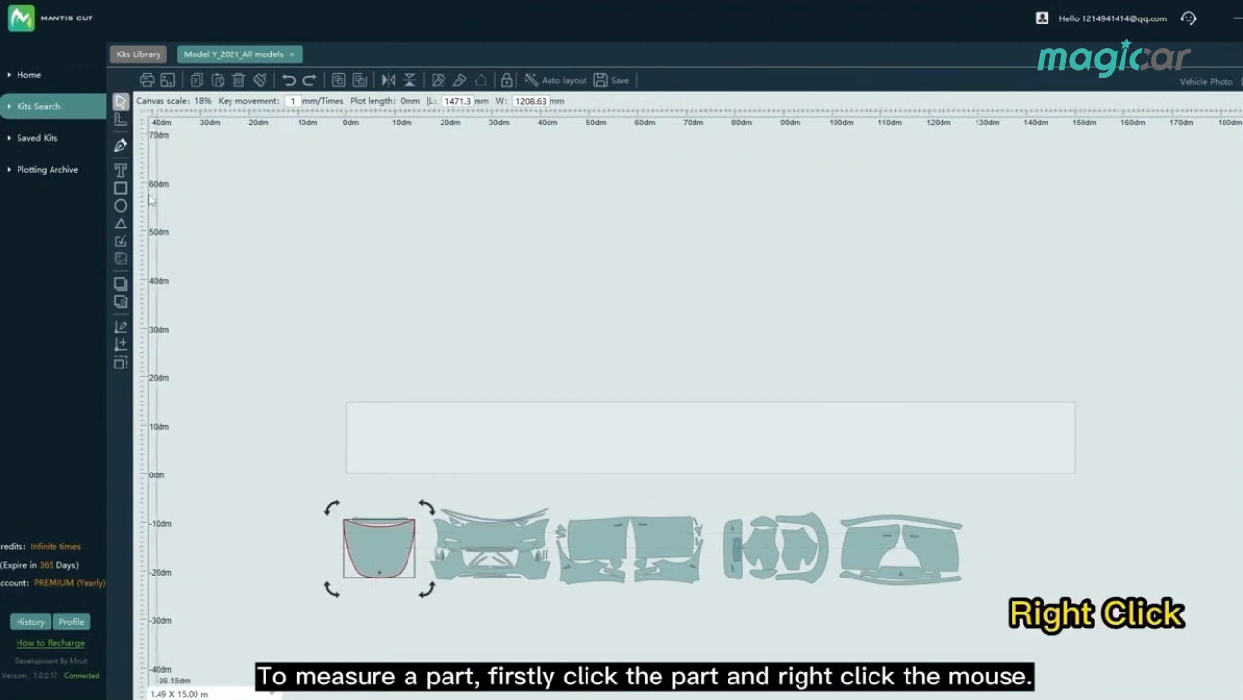
right_click(380, 544)
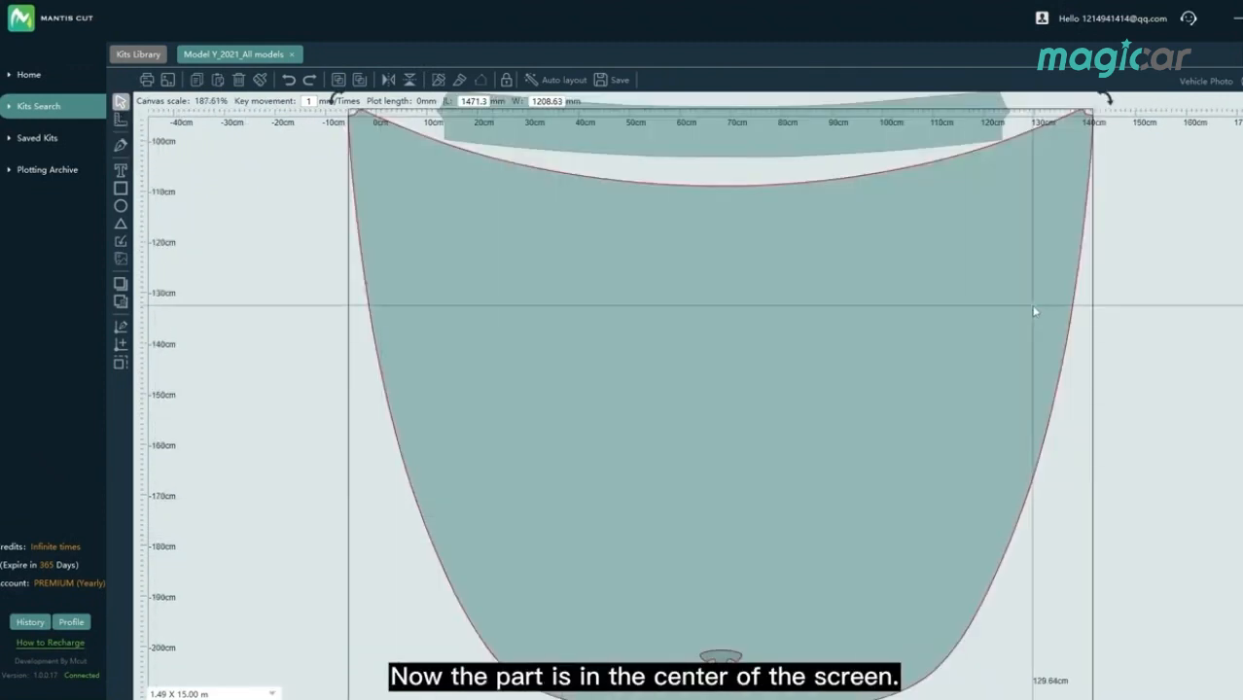
scroll(1035, 311, down, 2)
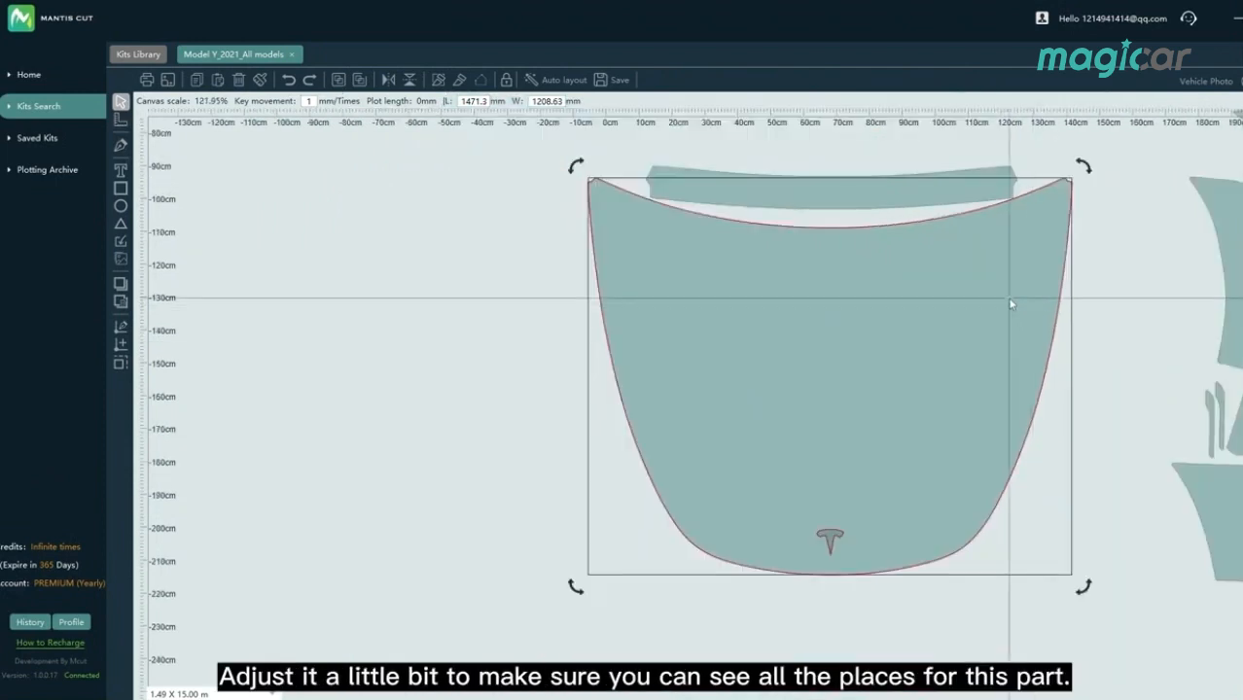
middle_drag(1116, 328, 1048, 329)
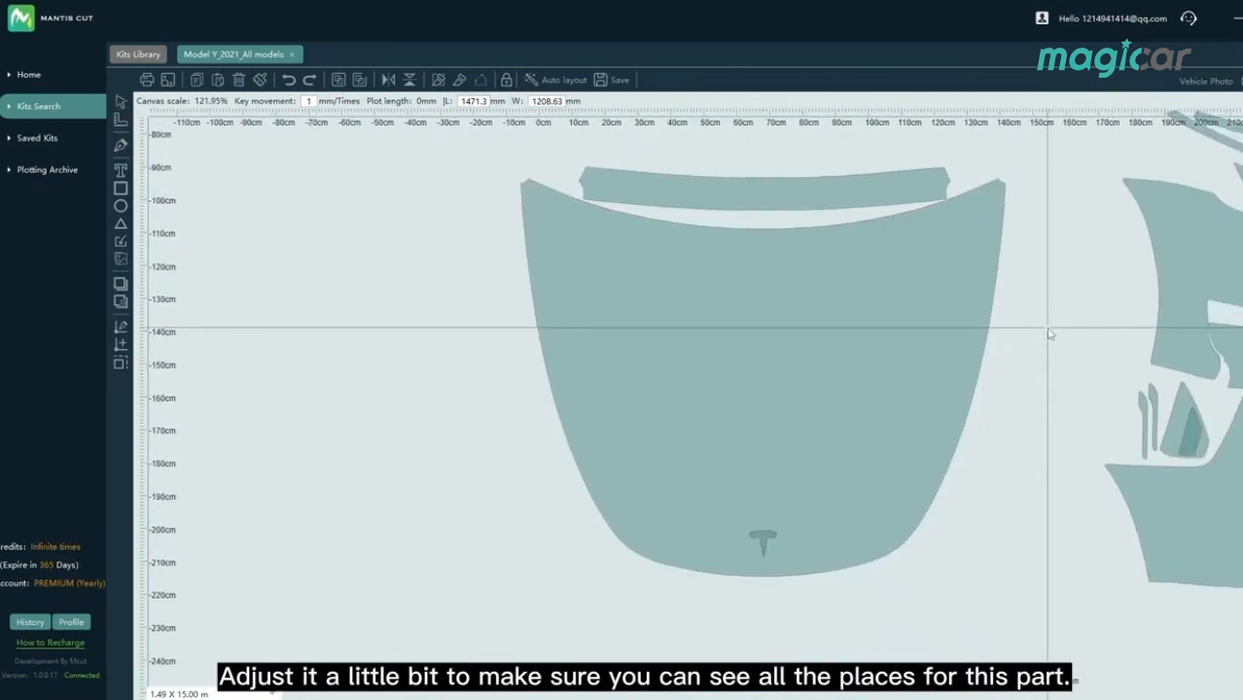
click(794, 289)
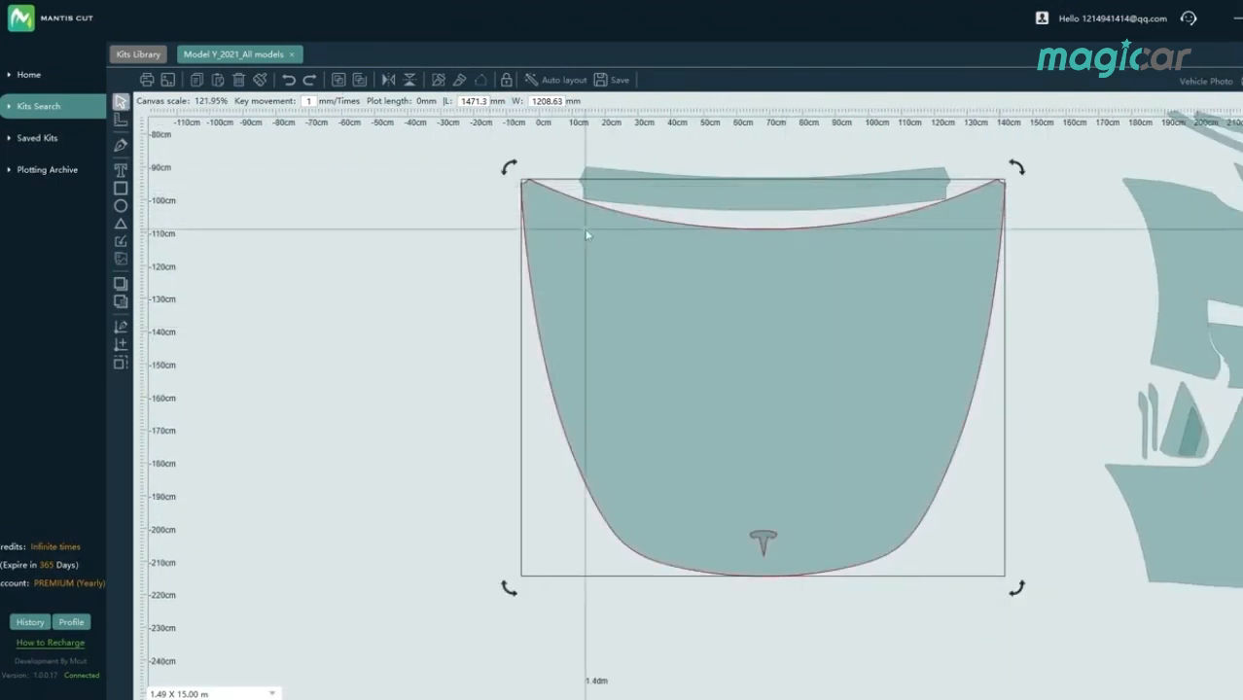
scroll(587, 234, up, 3)
scroll(660, 234, down, 2)
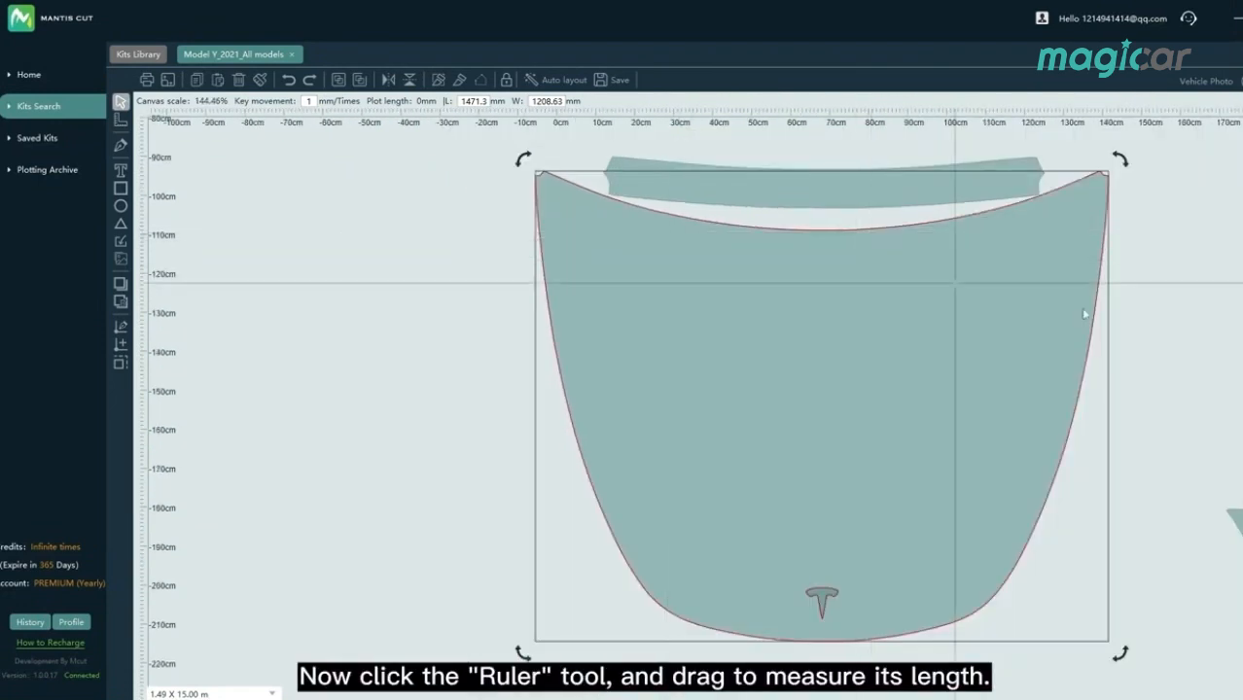
click(483, 211)
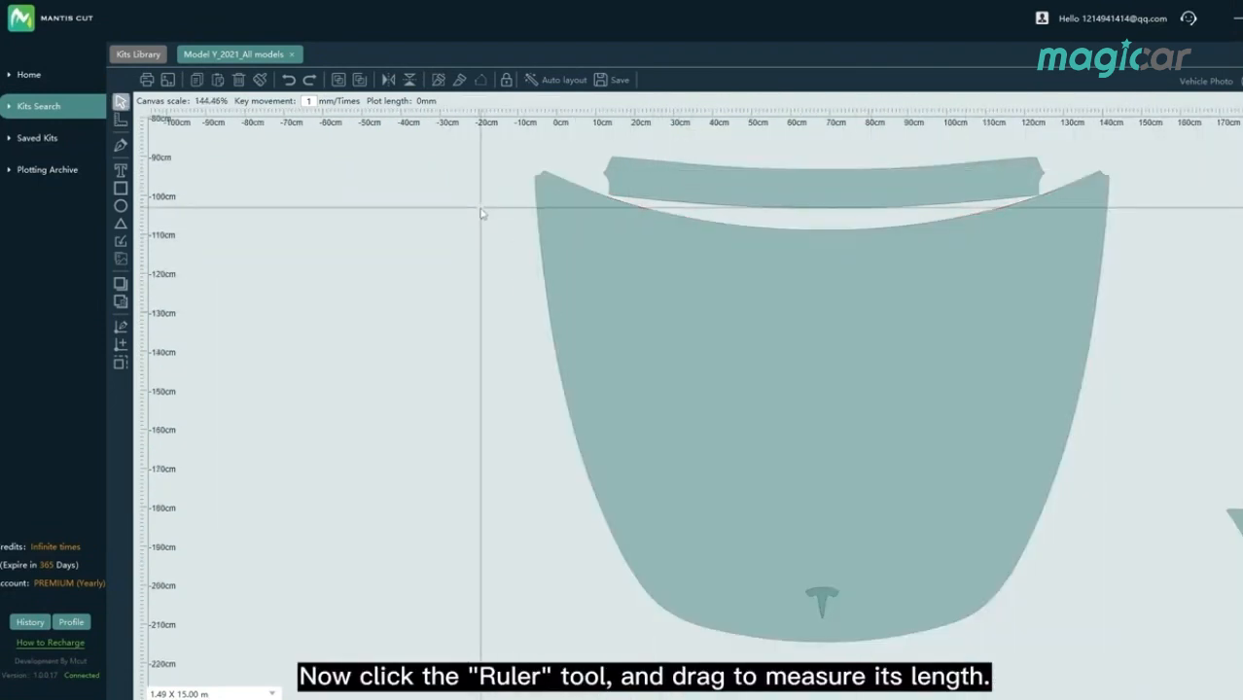
Step: Ruler-measure the hood: about 1,427.72 mm across its top edge and 1,053.92 mm tall
click(120, 120)
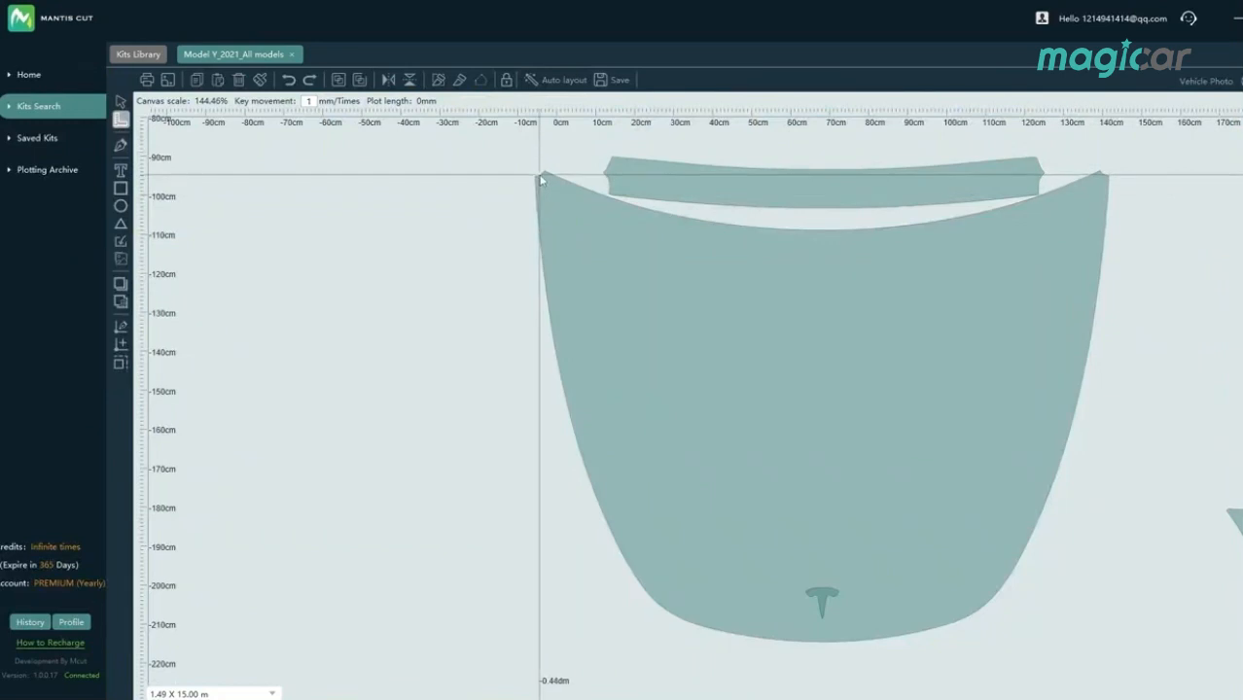
drag(636, 181, 1100, 181)
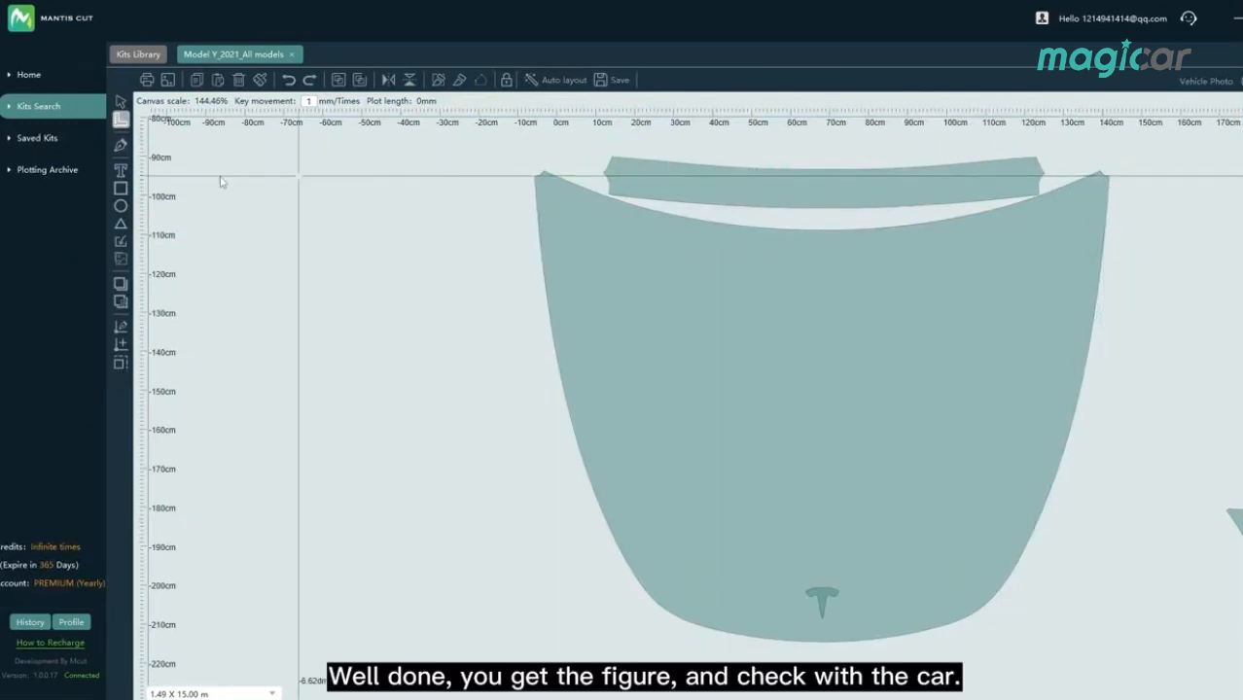
click(119, 123)
click(119, 121)
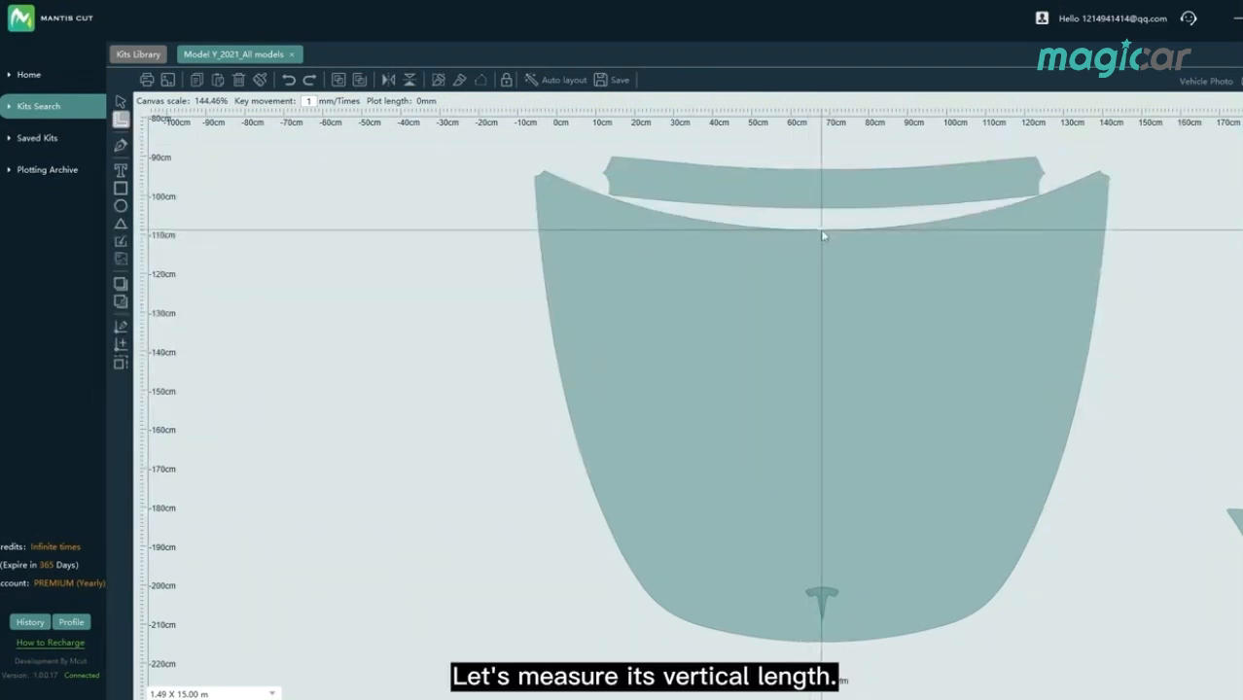
mouse_move(821, 234)
mouse_down()
mouse_move(809, 623)
mouse_move(824, 650)
mouse_up()
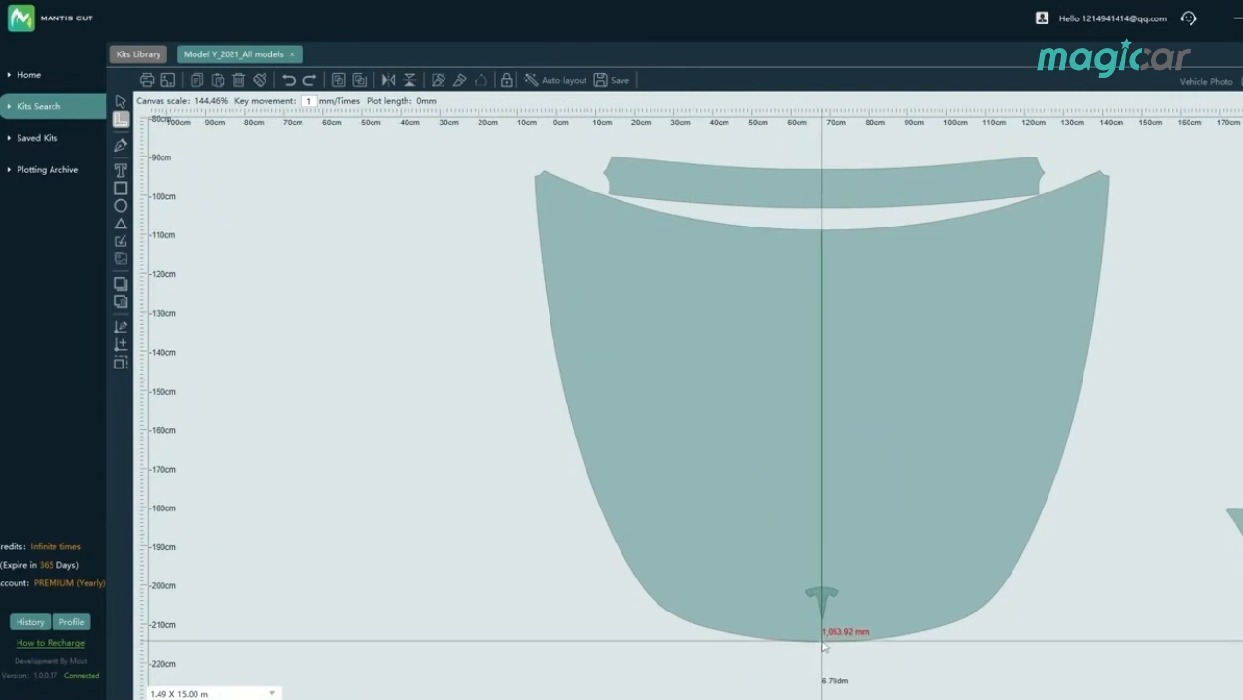
drag(823, 643, 822, 642)
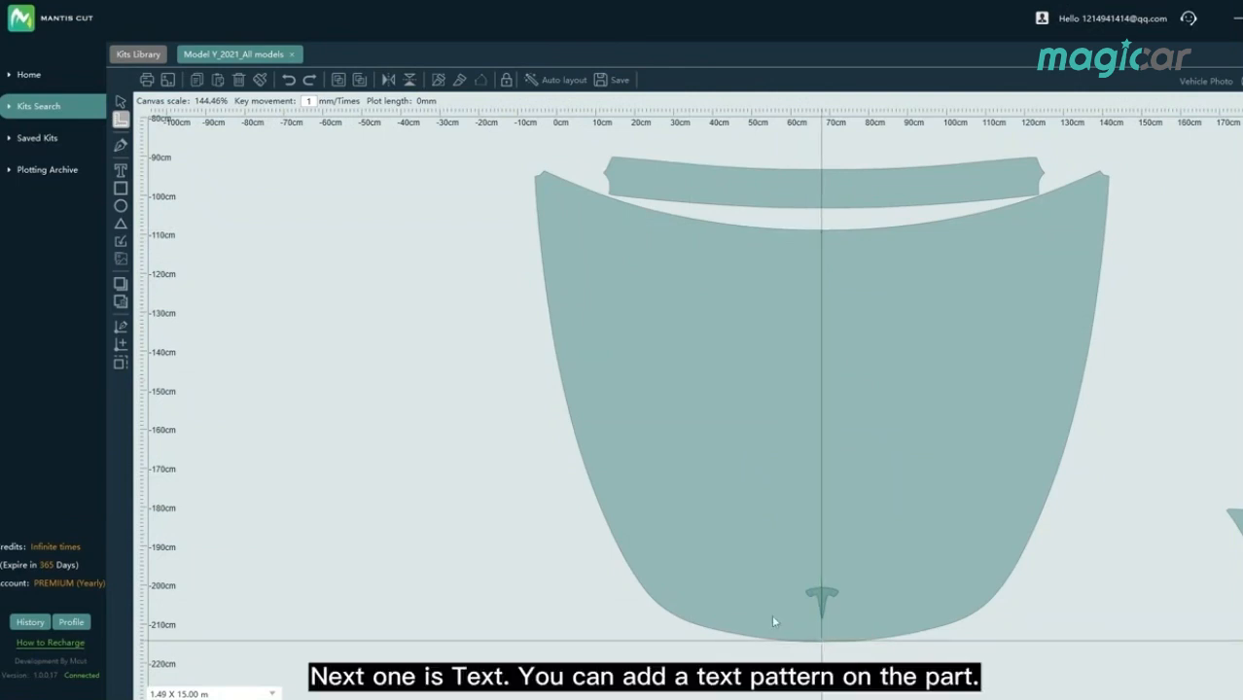
click(121, 172)
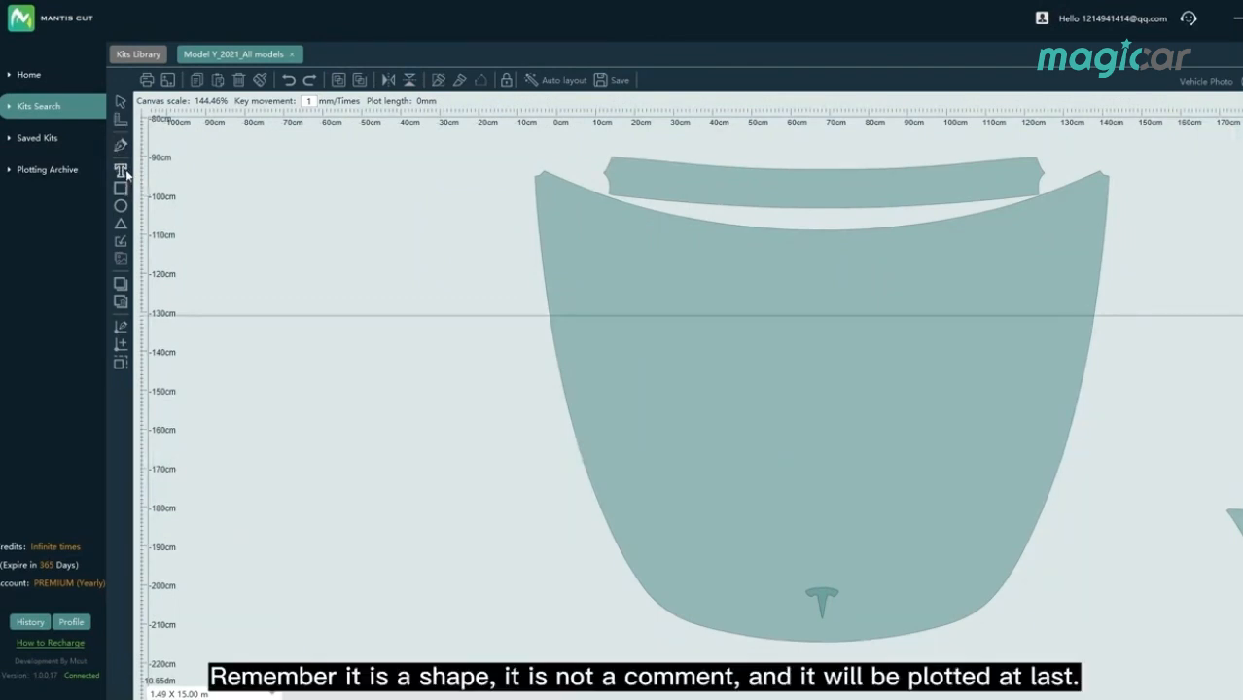
click(757, 339)
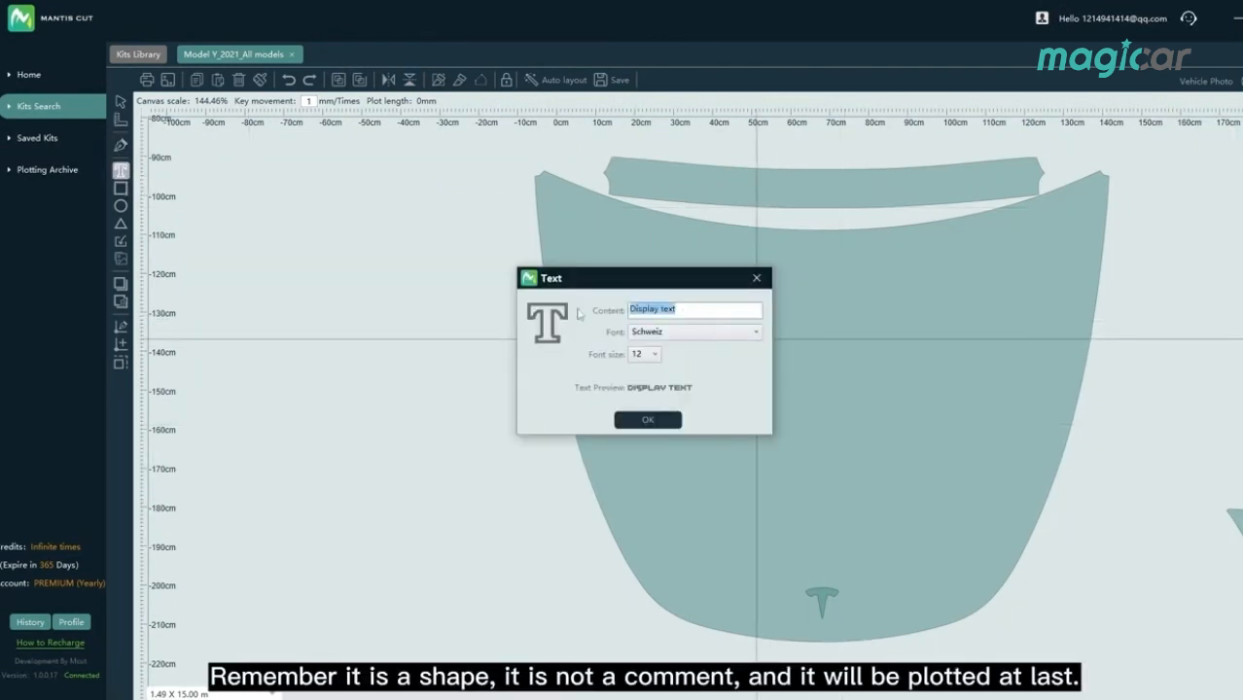
text(Tesla)
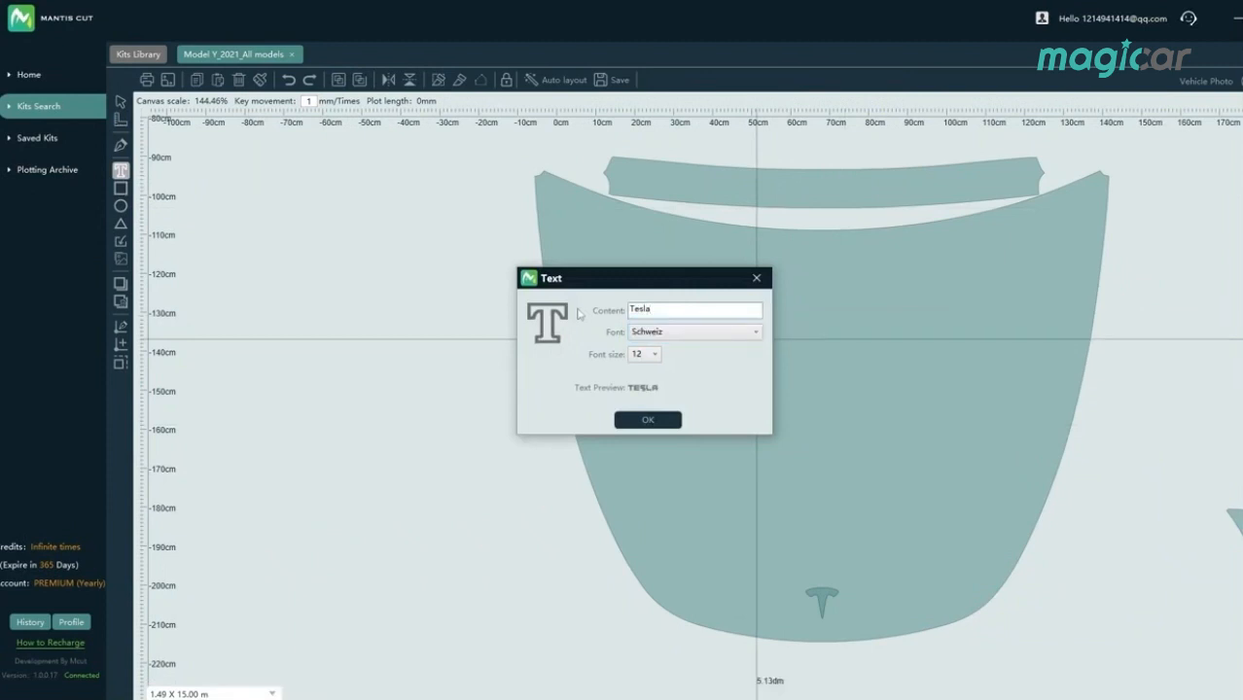
click(648, 420)
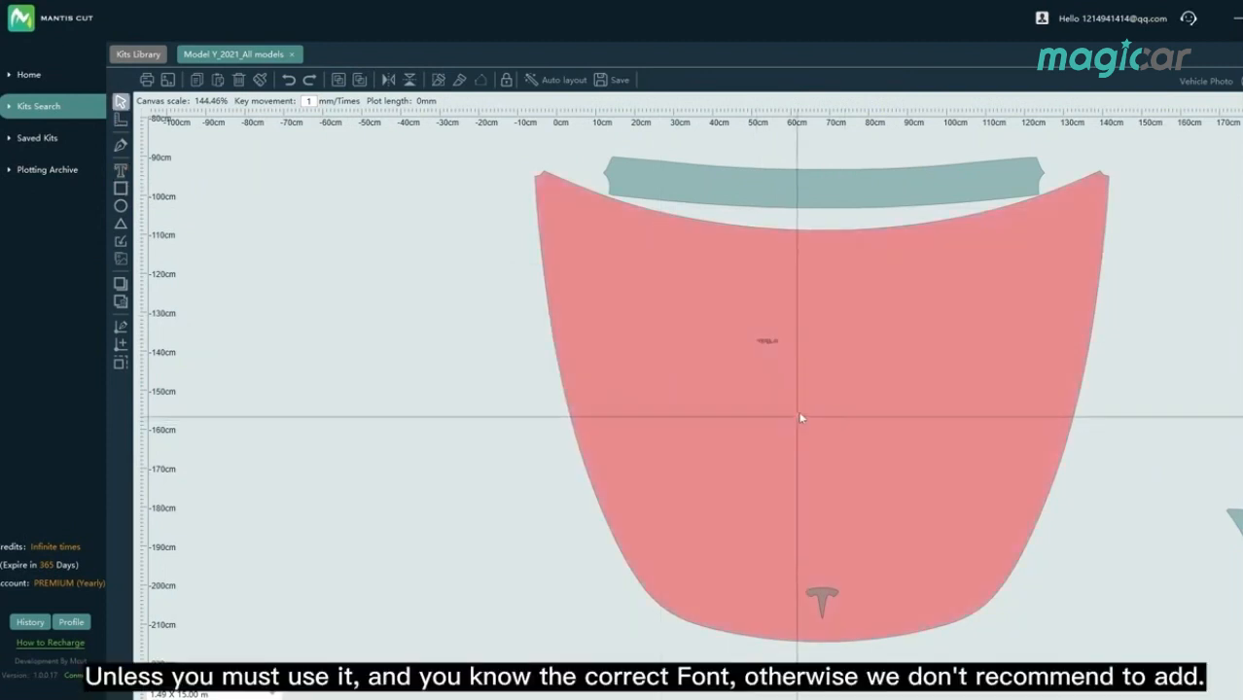
scroll(780, 370, up, 3)
scroll(780, 371, up, 1)
click(764, 315)
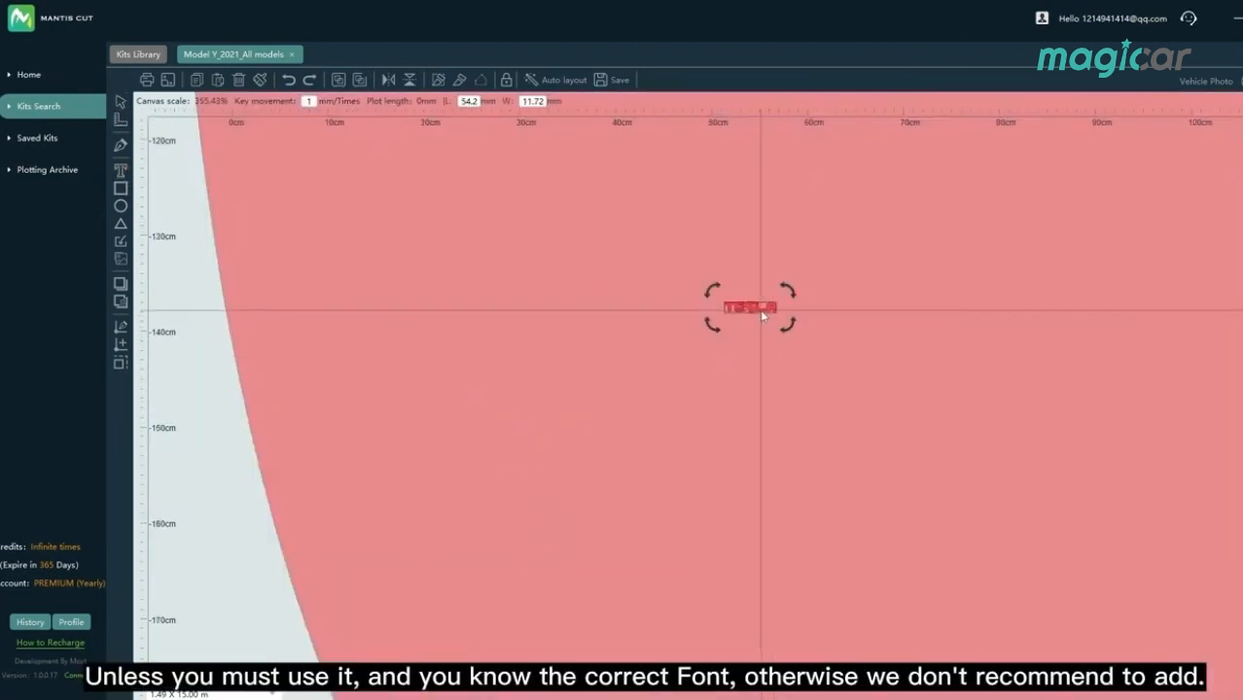
scroll(795, 327, down, 3)
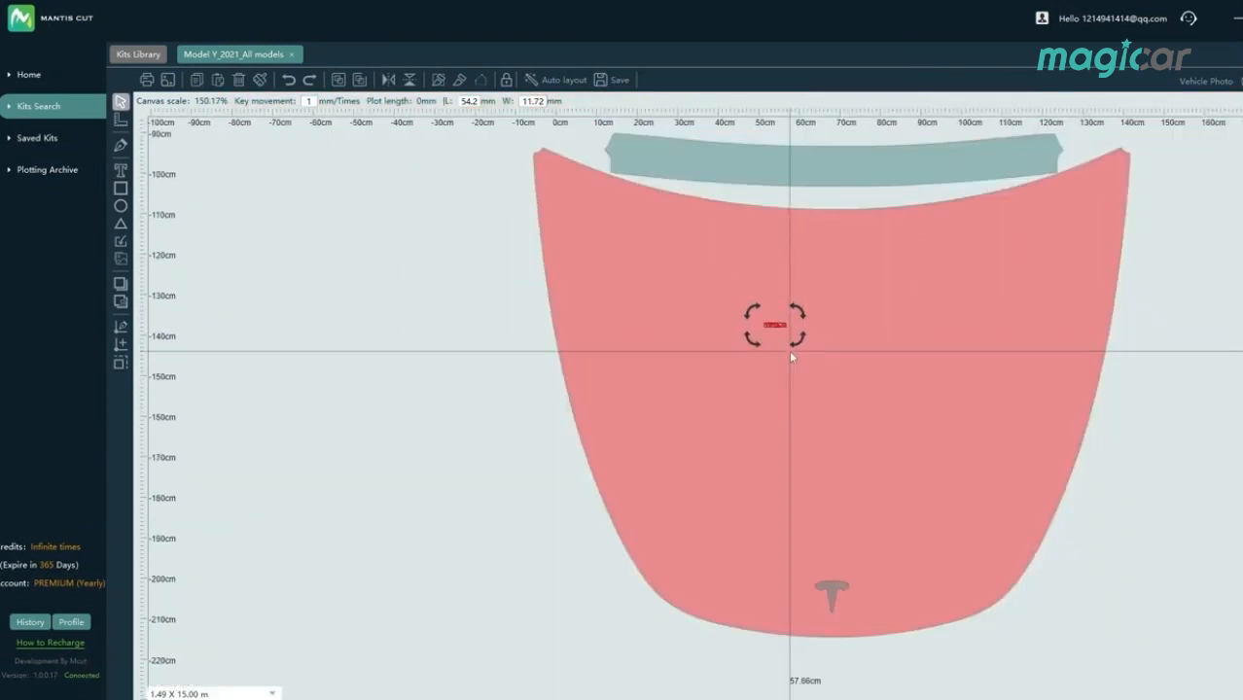
key(Delete)
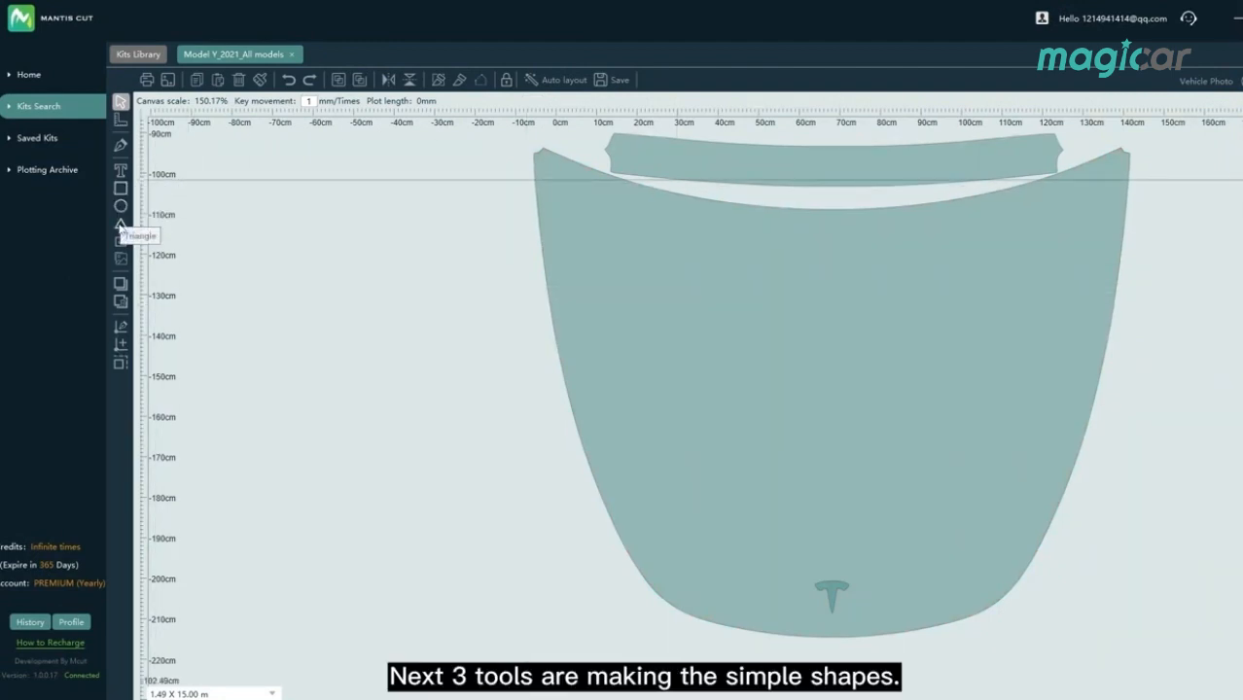
Step: Draw a rectangle, an oval, a triangle and a Shift-constrained circle left of the hood
click(121, 189)
drag(263, 321, 403, 403)
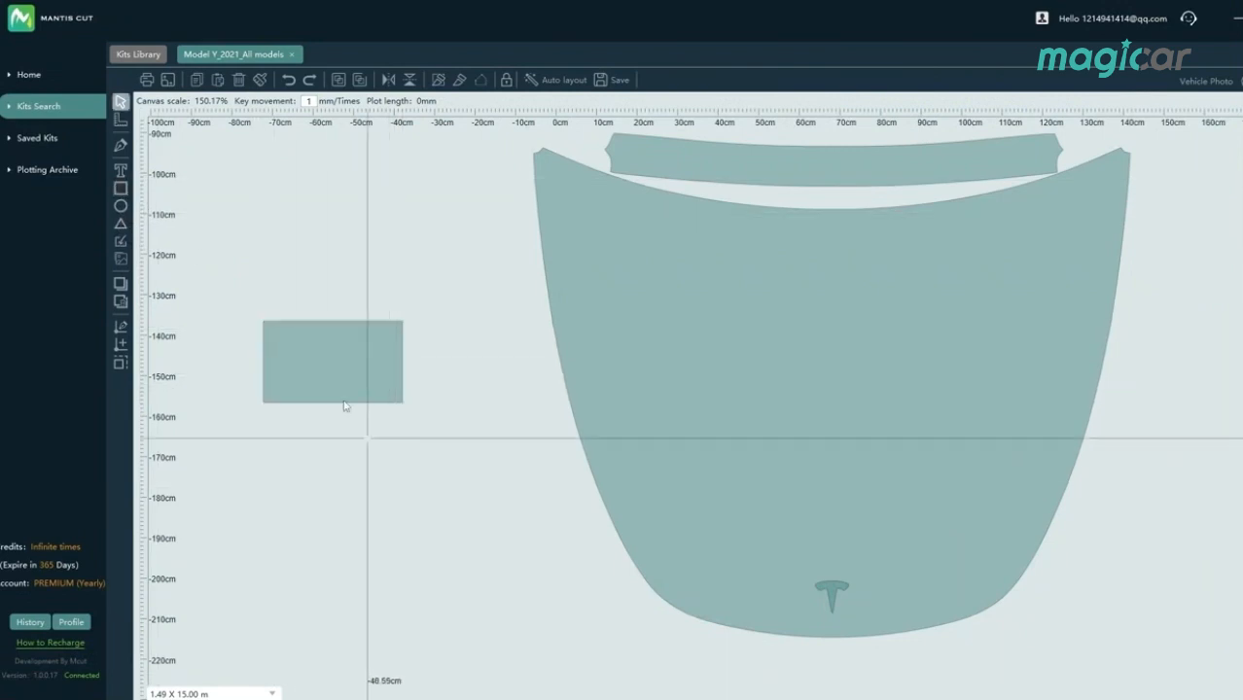
click(121, 207)
drag(263, 435, 385, 496)
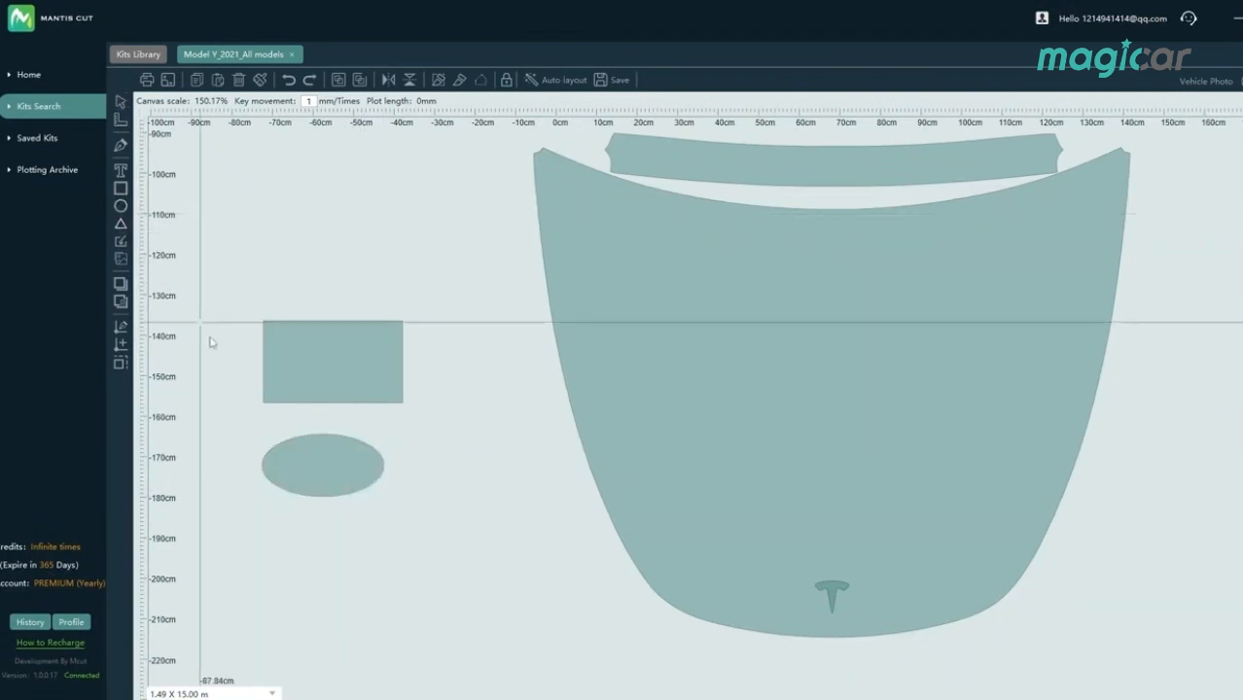
drag(206, 531, 288, 596)
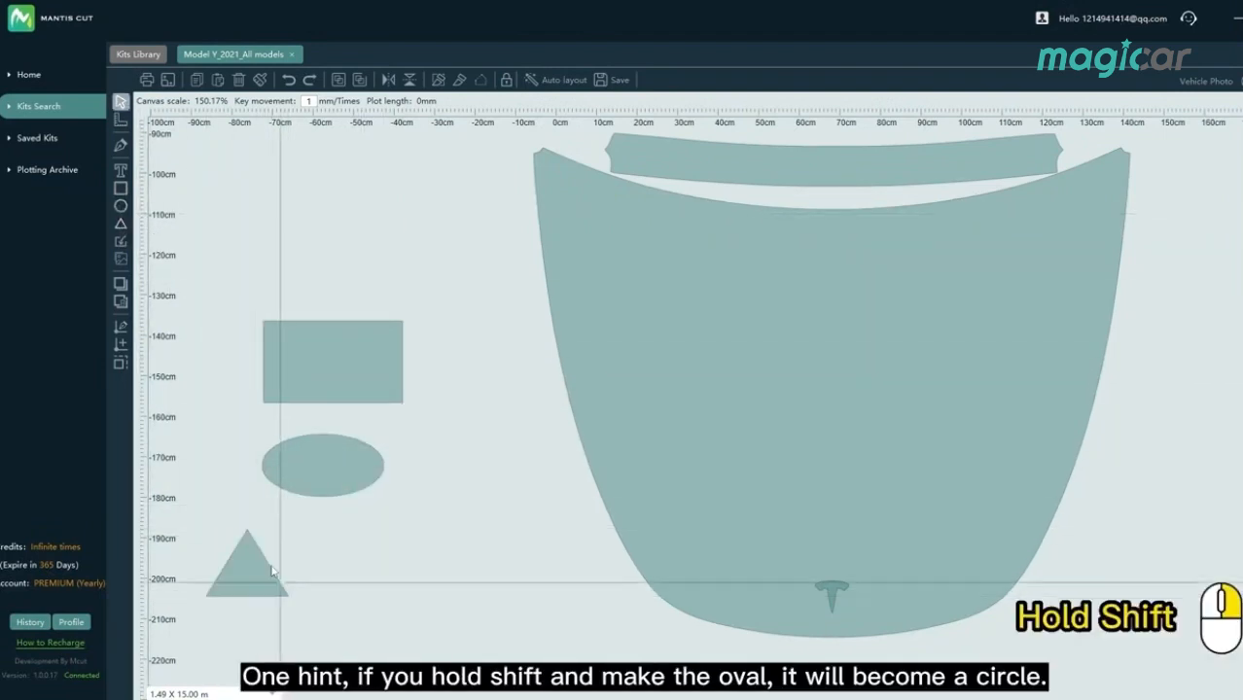
click(121, 206)
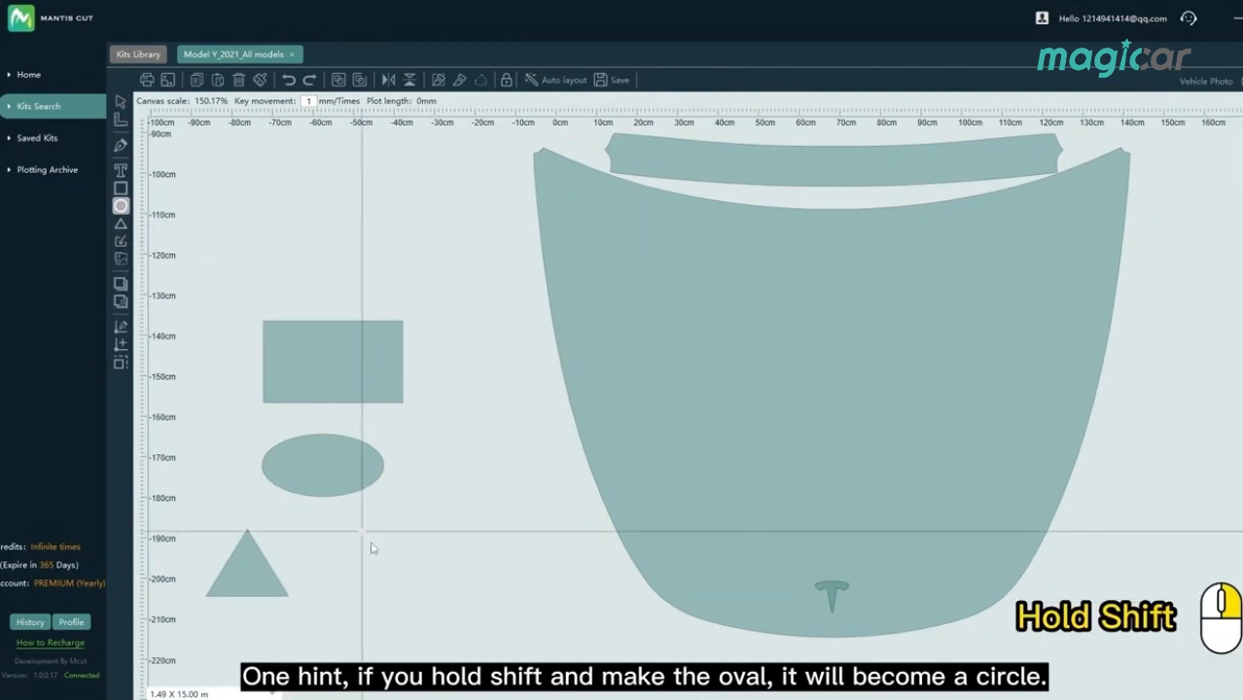
shift+drag(367, 532, 468, 611)
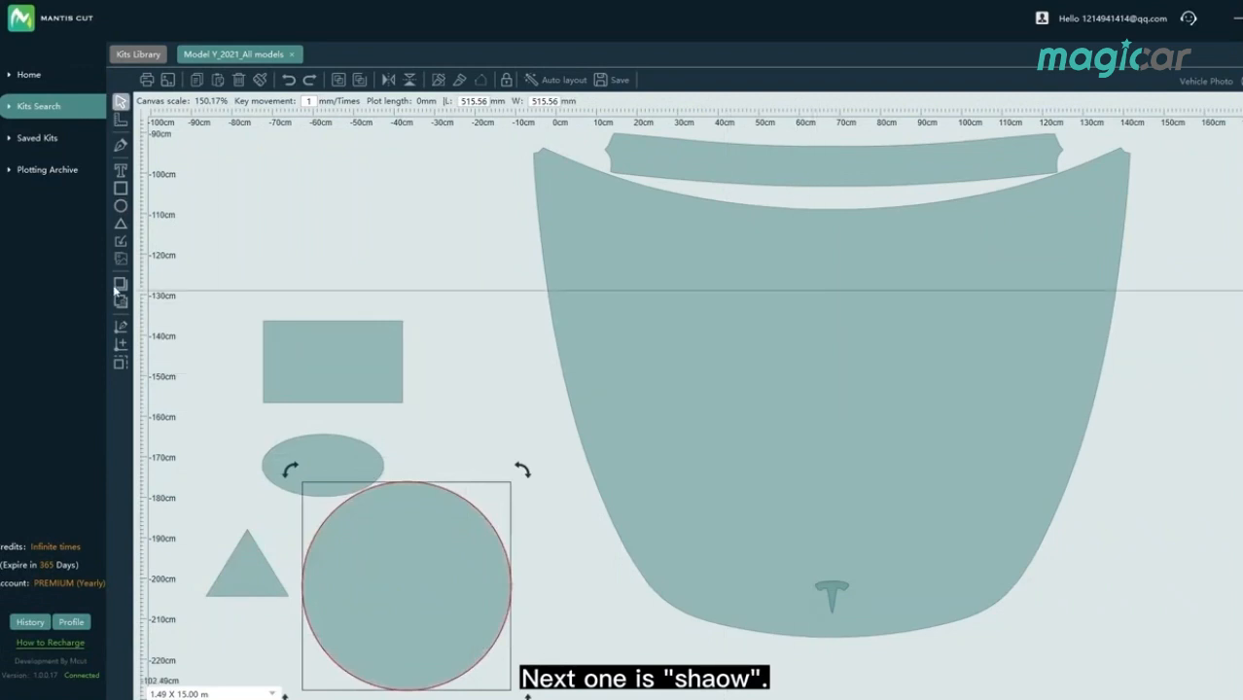
click(869, 315)
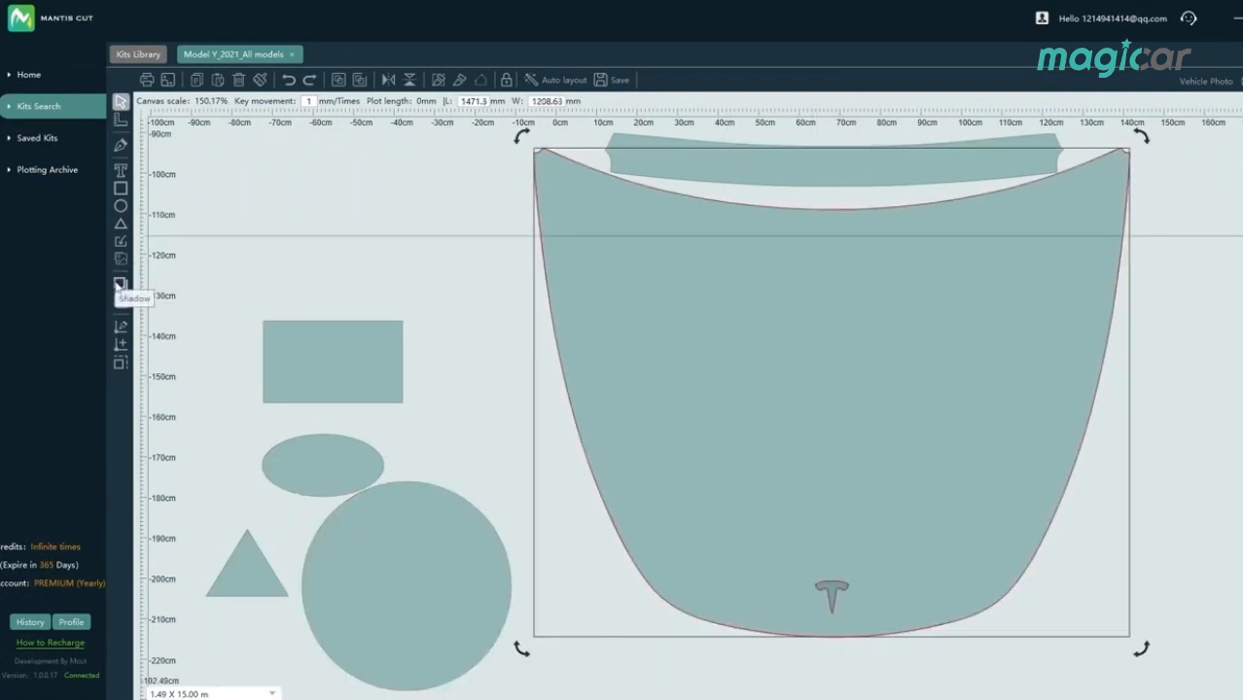
click(119, 285)
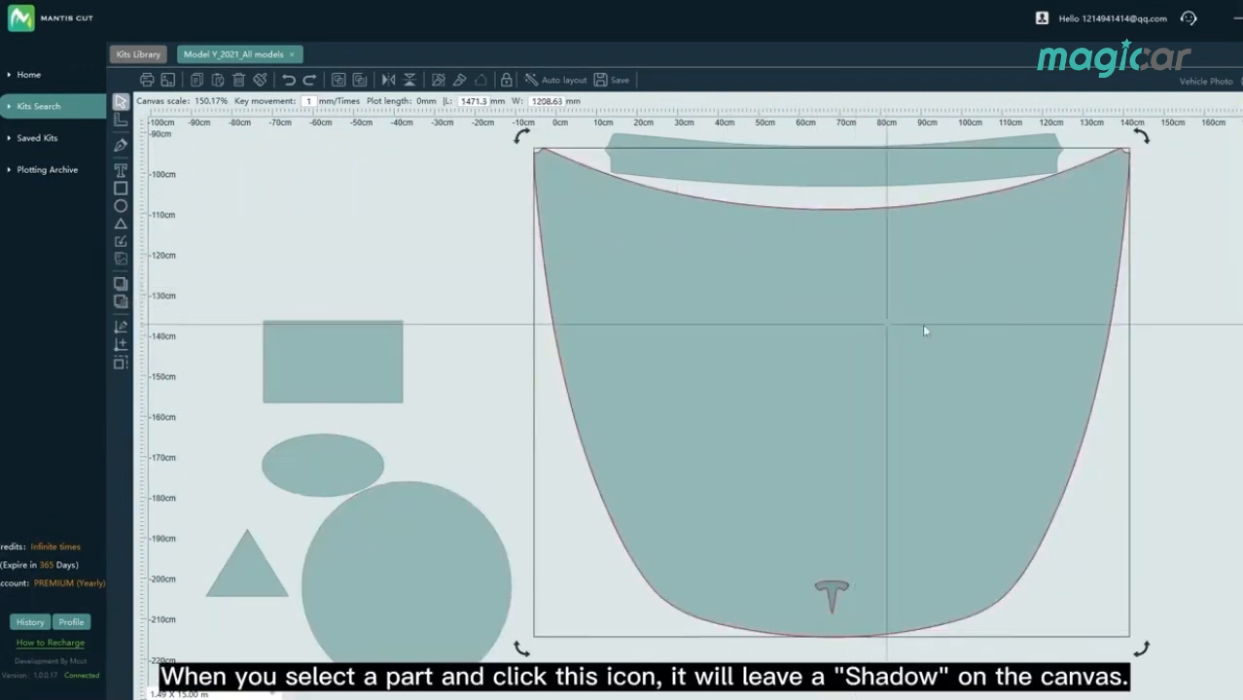
scroll(1096, 369, down, 5)
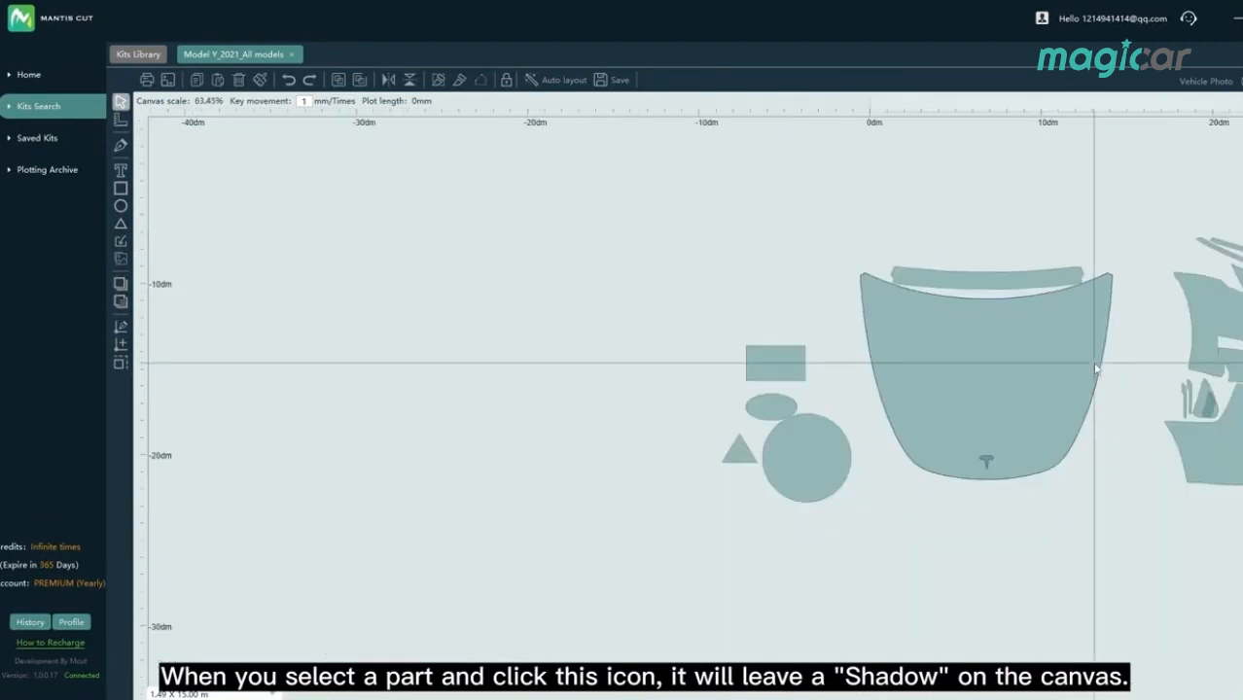
scroll(1096, 369, up, 2)
drag(989, 336, 451, 341)
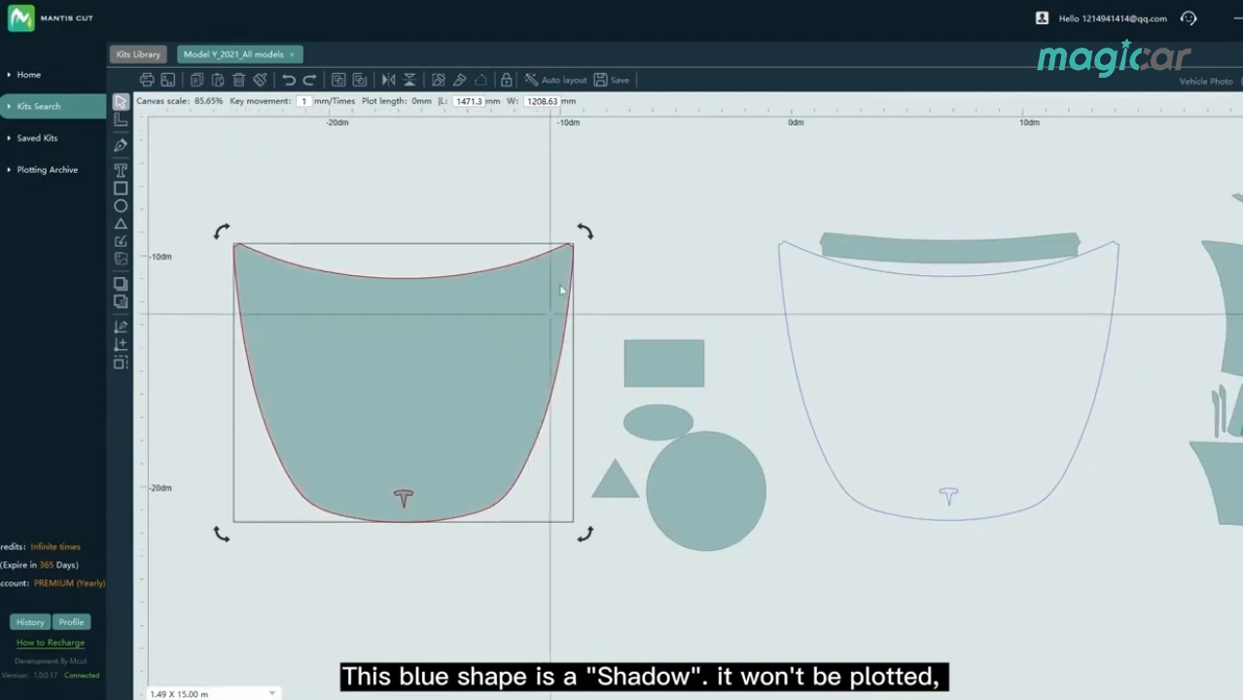
key(ctrl+z)
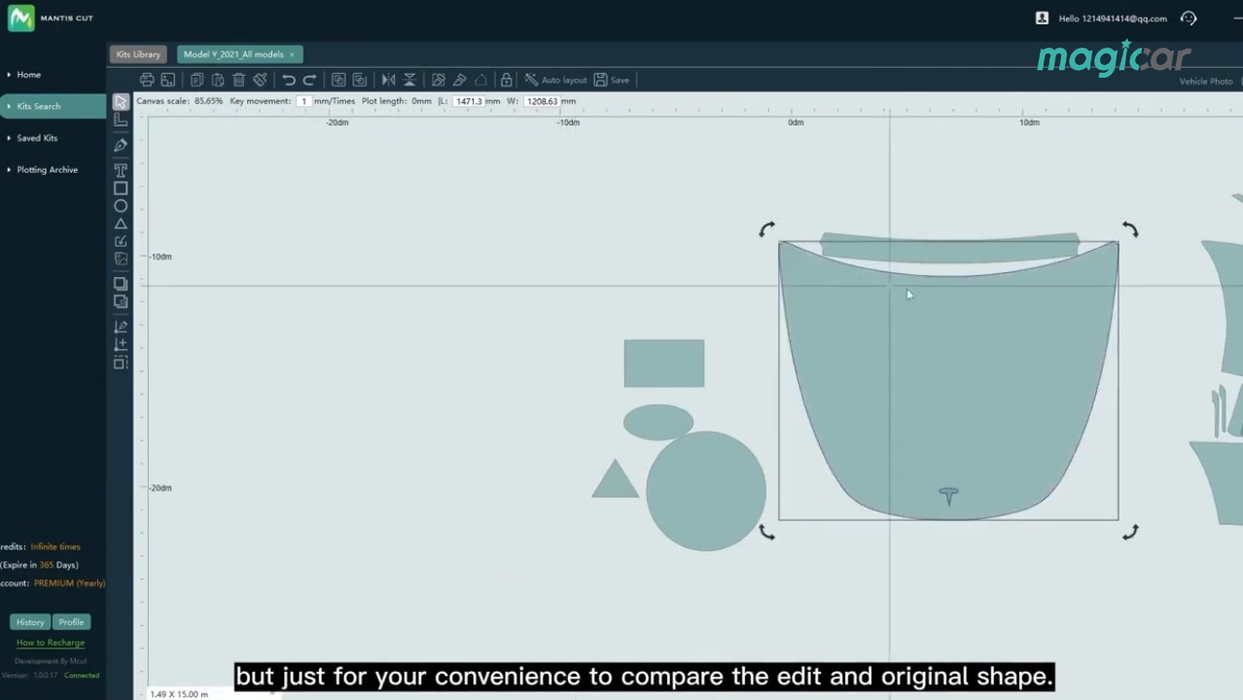
drag(1154, 330, 802, 355)
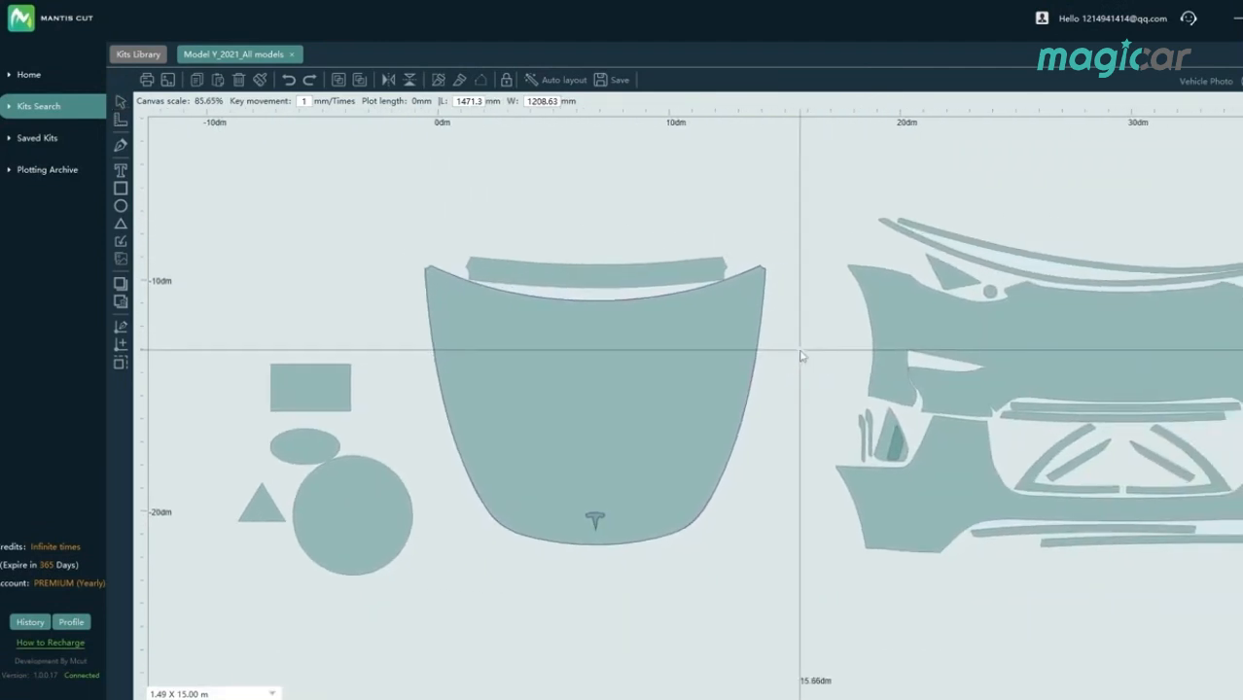
click(515, 313)
scroll(514, 312, up, 5)
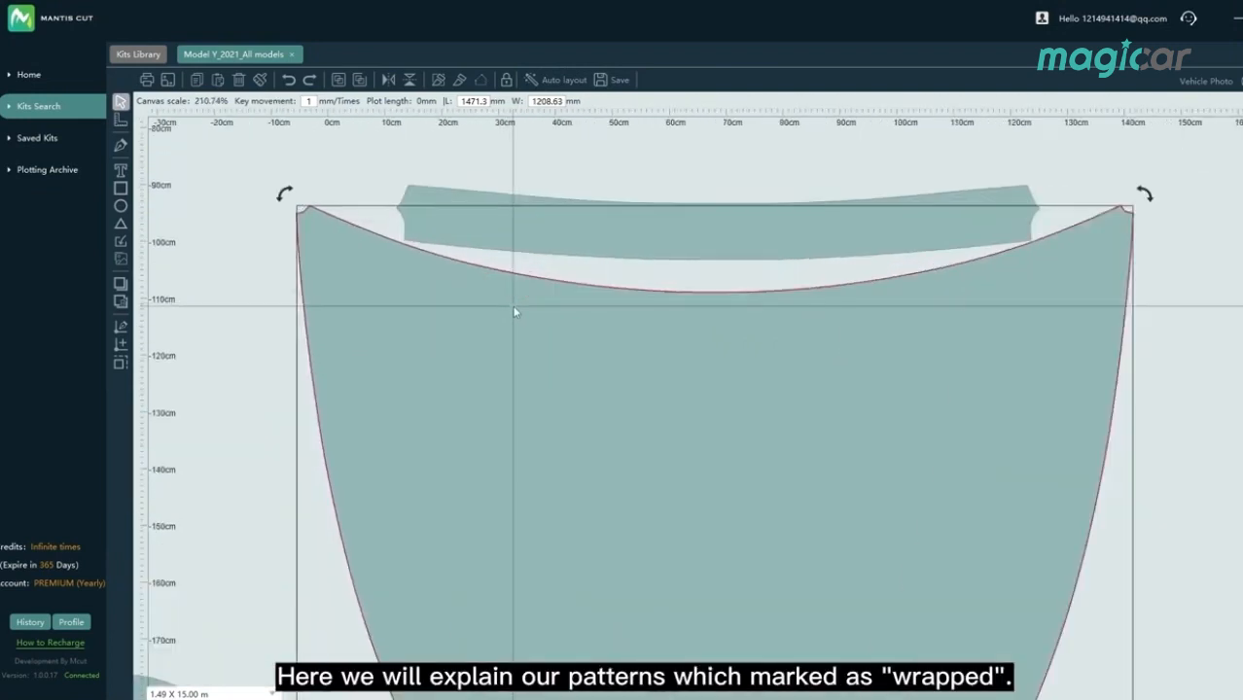
scroll(503, 344, up, 4)
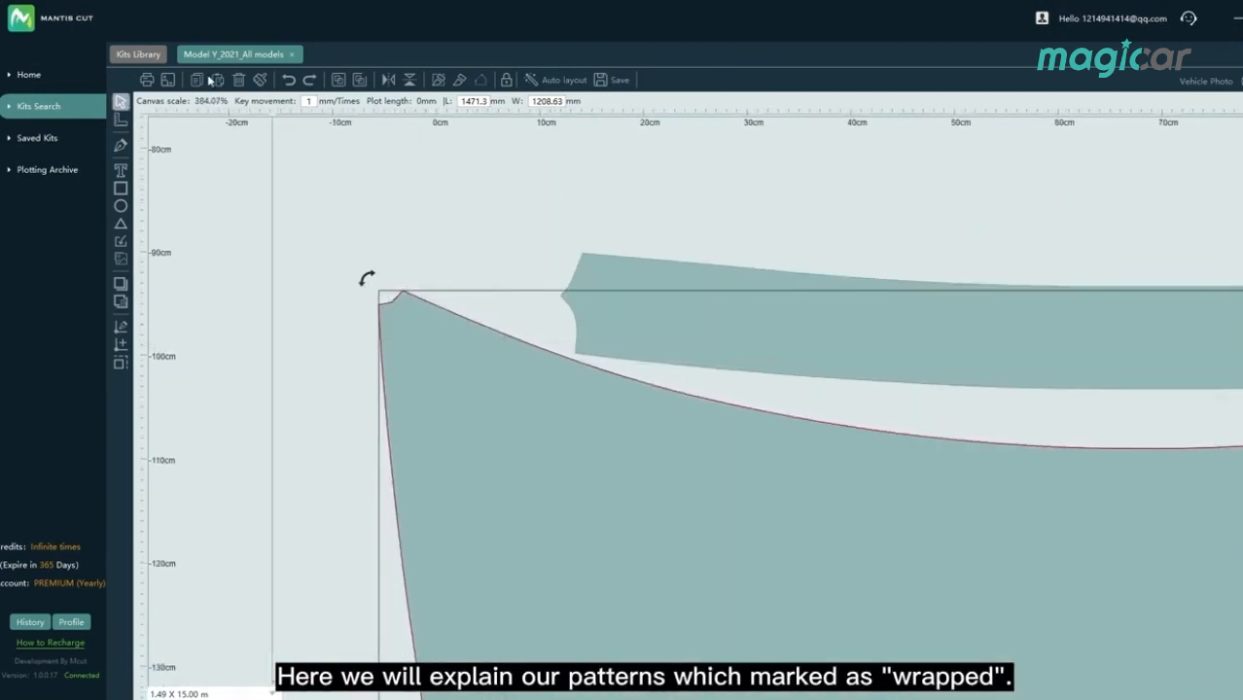
click(153, 57)
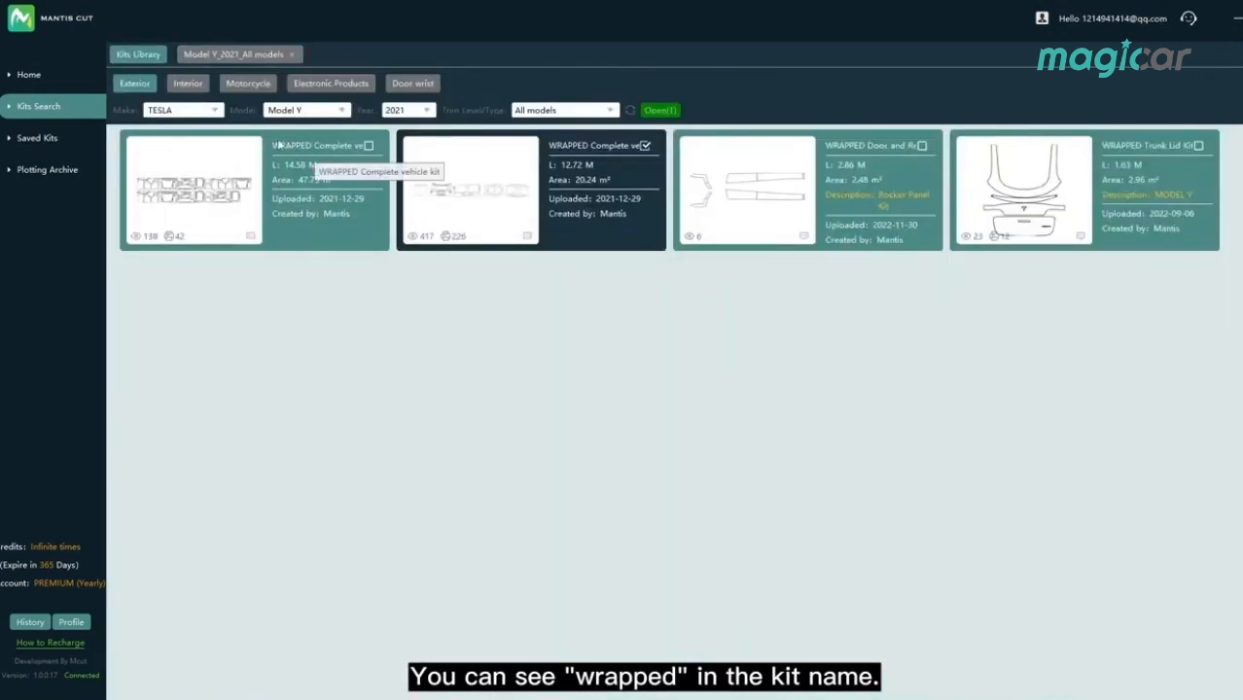
click(225, 55)
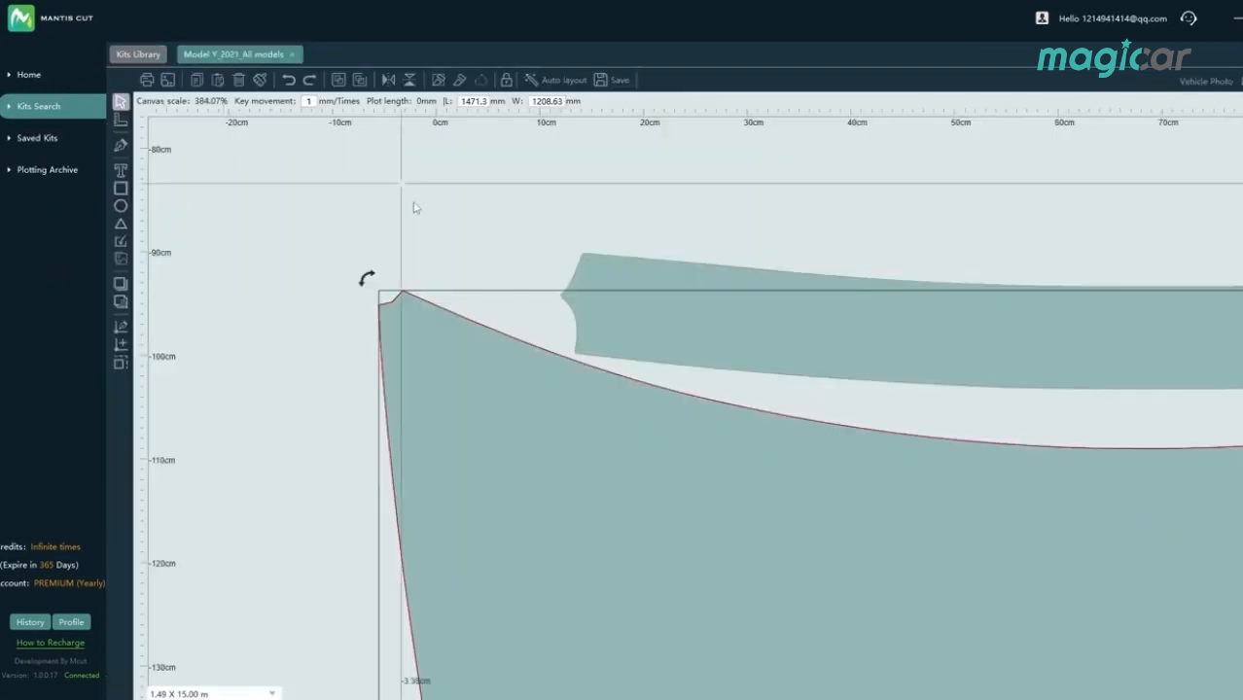
scroll(404, 309, up, 2)
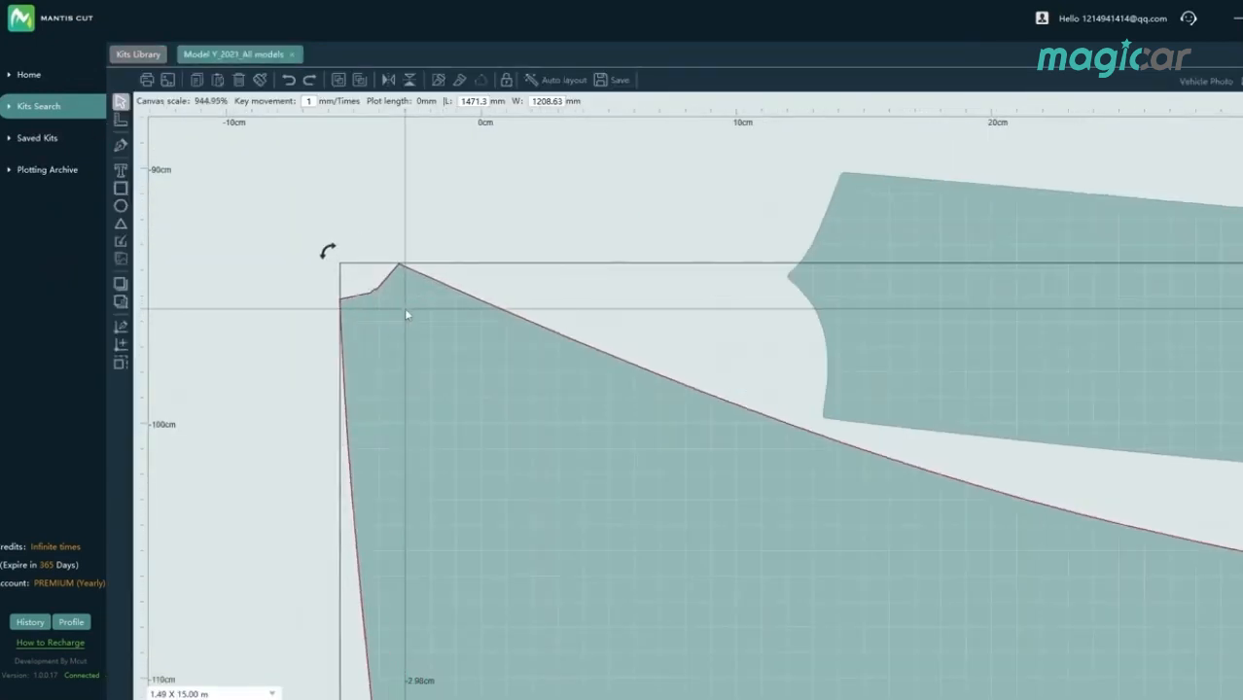
scroll(407, 314, up, 5)
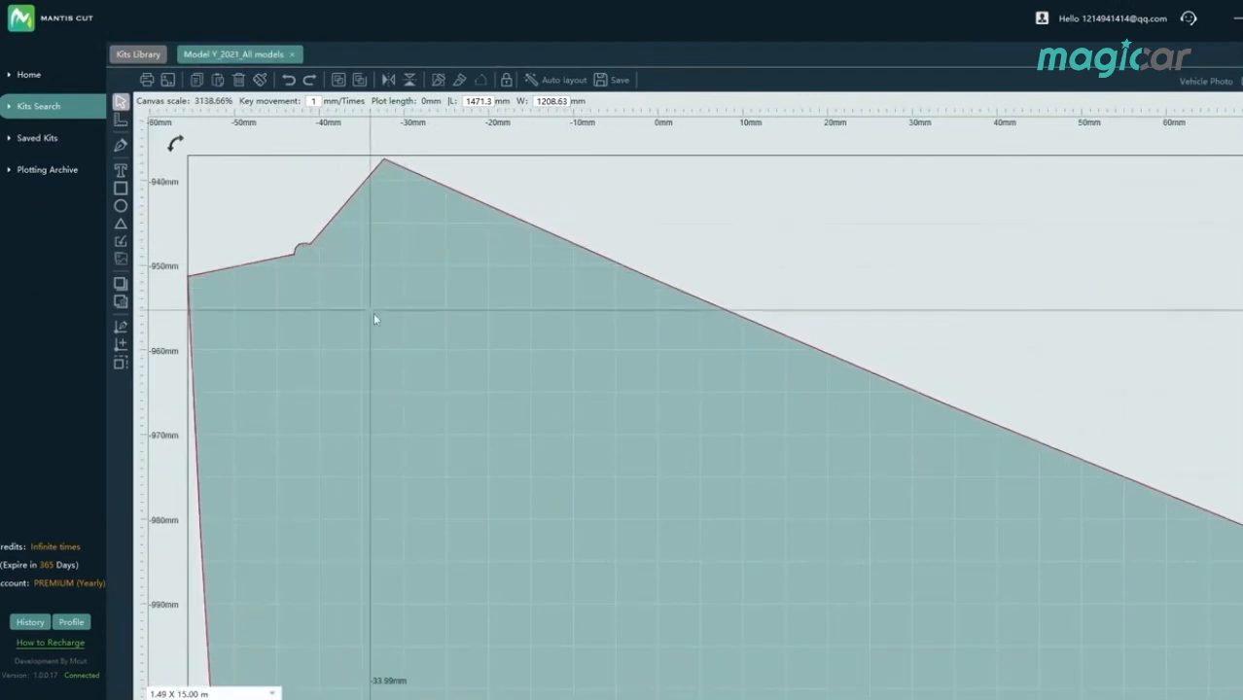
scroll(664, 333, down, 5)
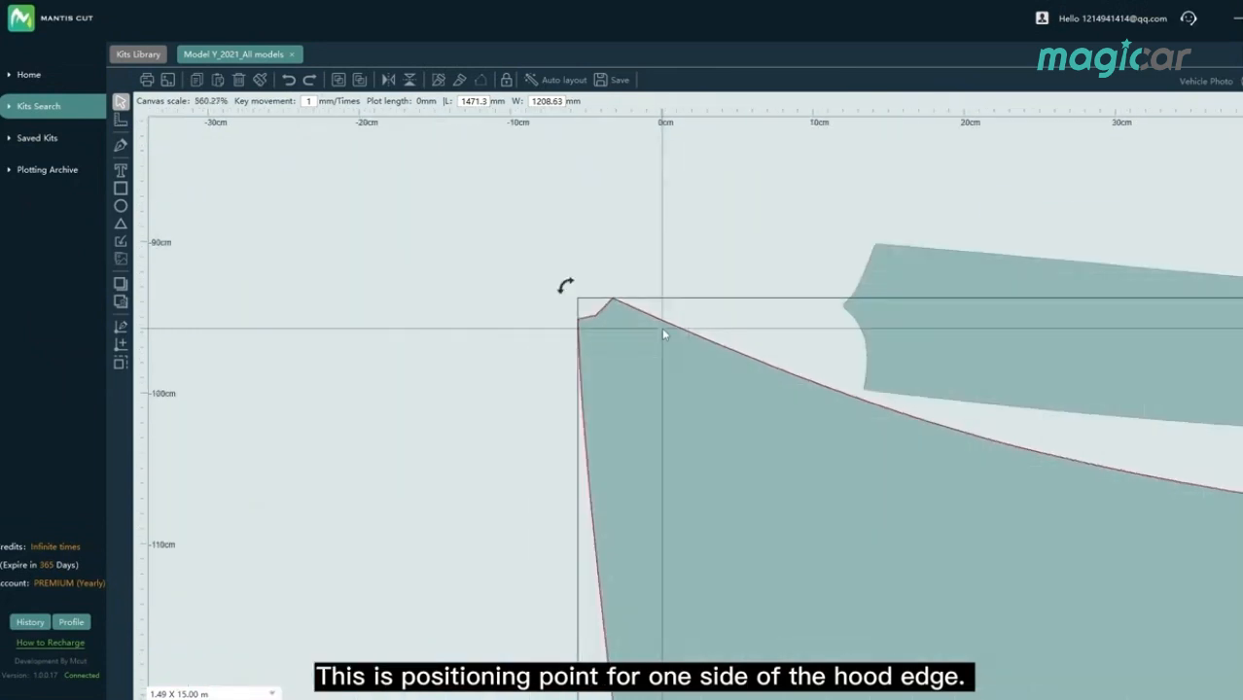
scroll(663, 328, down, 1)
scroll(839, 340, down, 3)
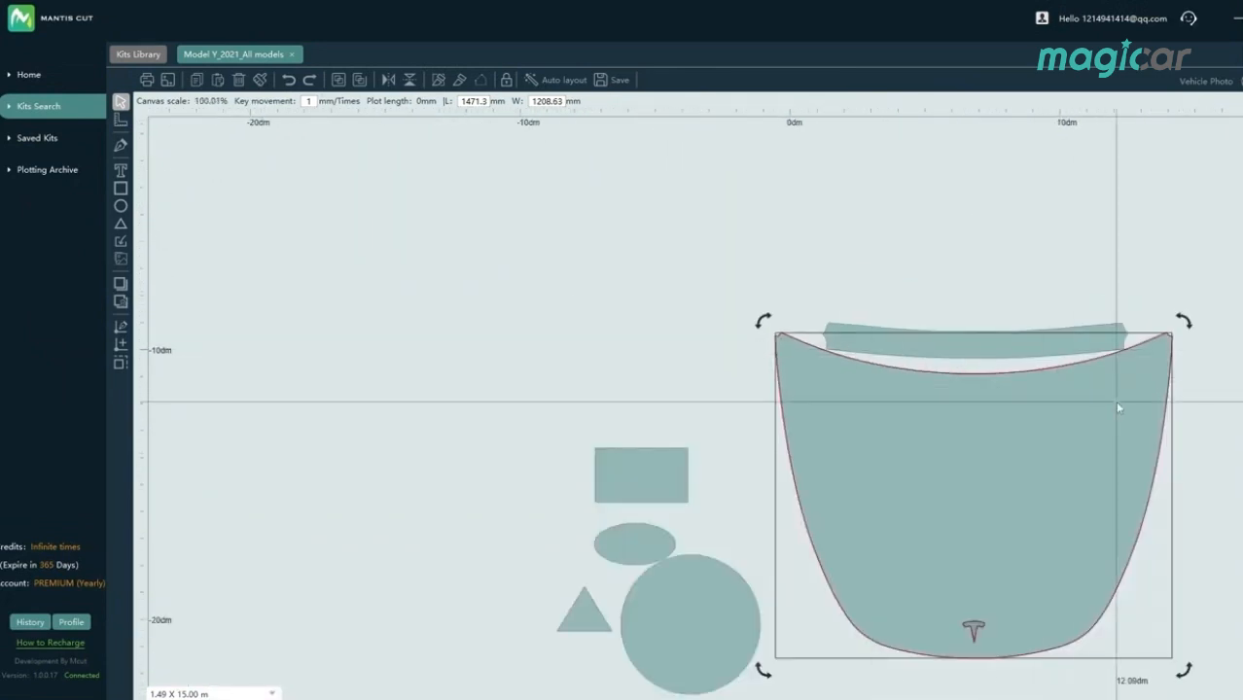
middle_drag(1116, 401, 742, 416)
scroll(834, 342, up, 7)
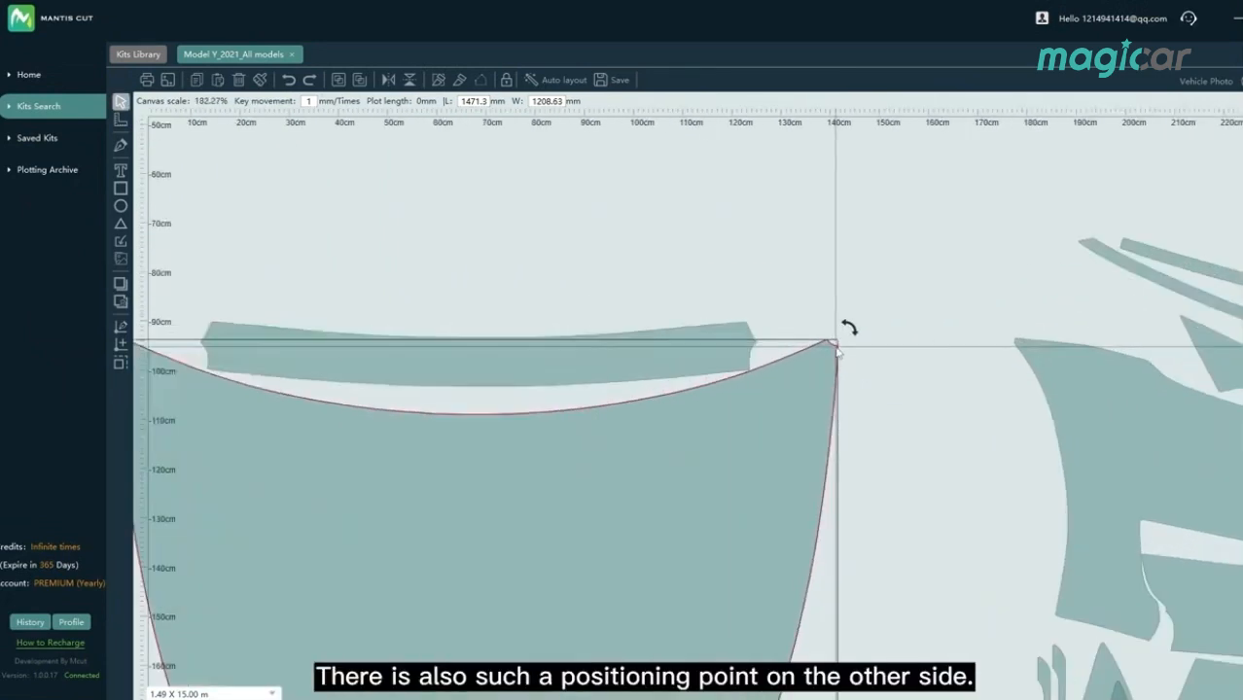
scroll(834, 347, up, 4)
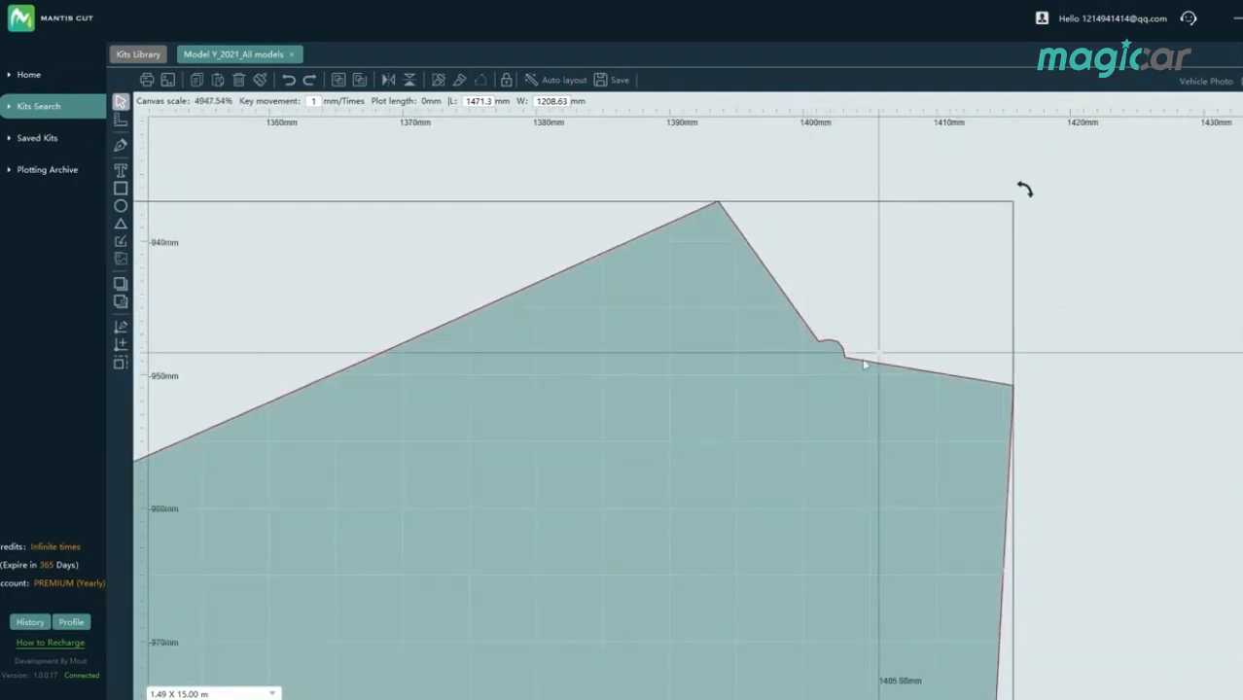
scroll(838, 350, down, 8)
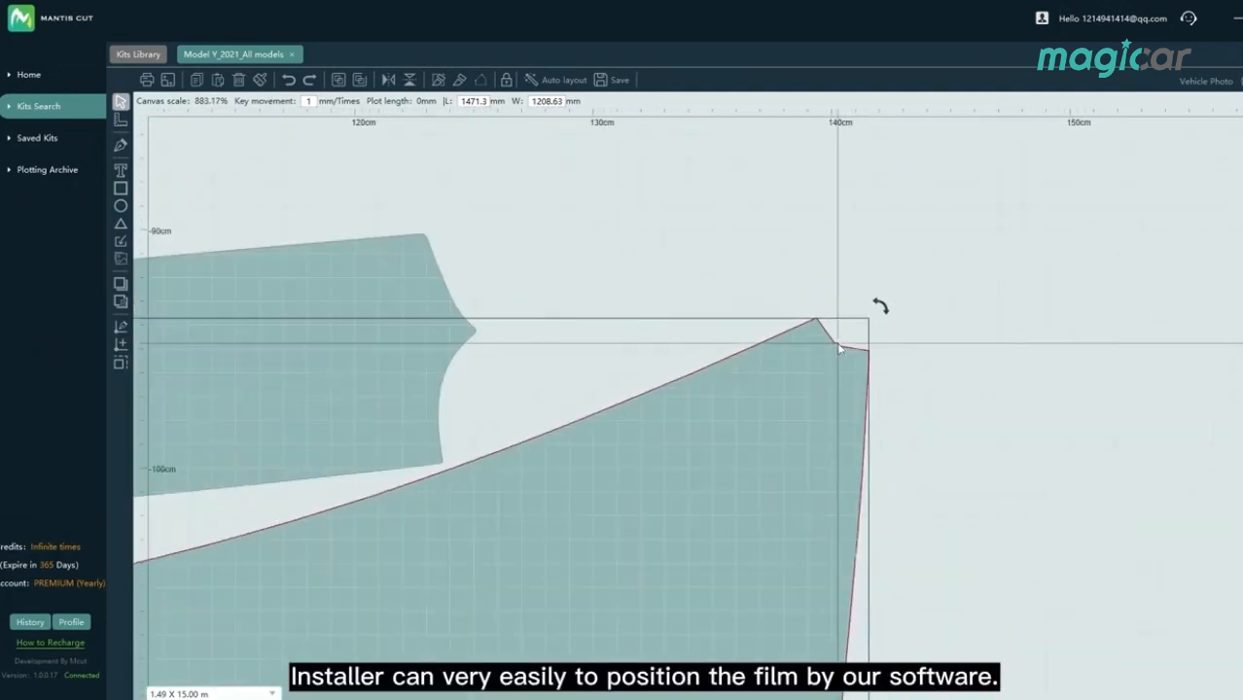
scroll(778, 365, down, 3)
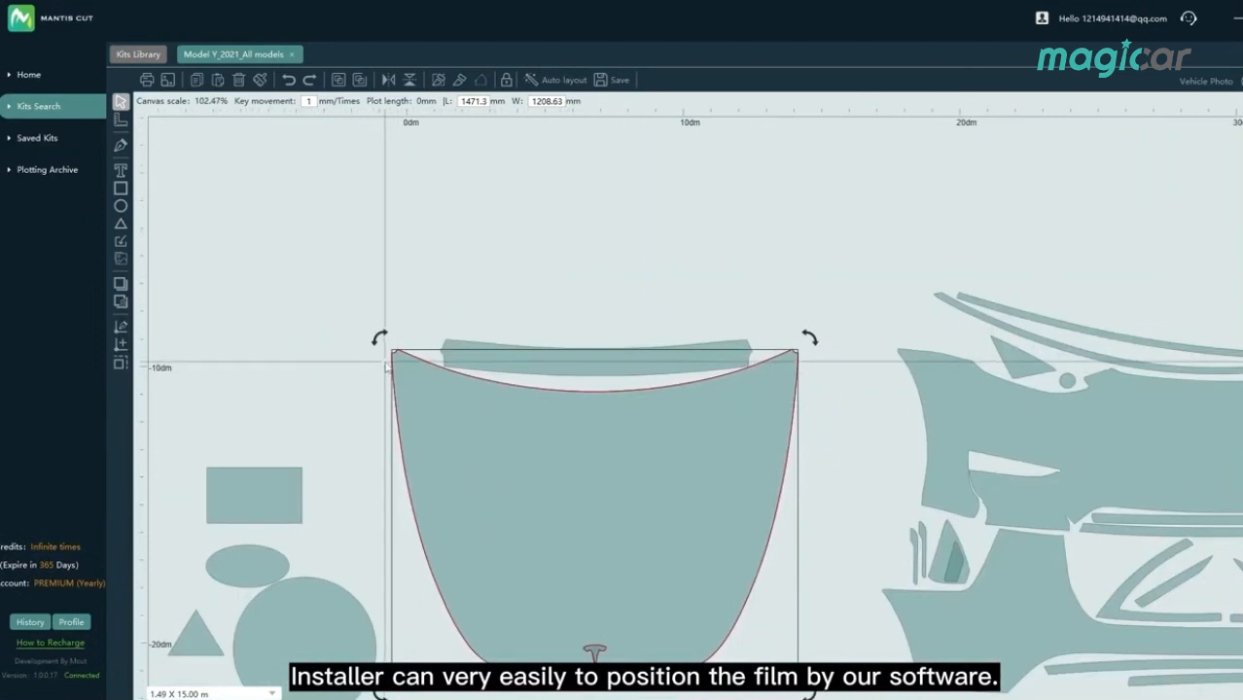
Step: Trace a closed Pen outline from the hood's corner notch along the upper edge to the top apex
scroll(396, 360, up, 3)
scroll(402, 348, up, 6)
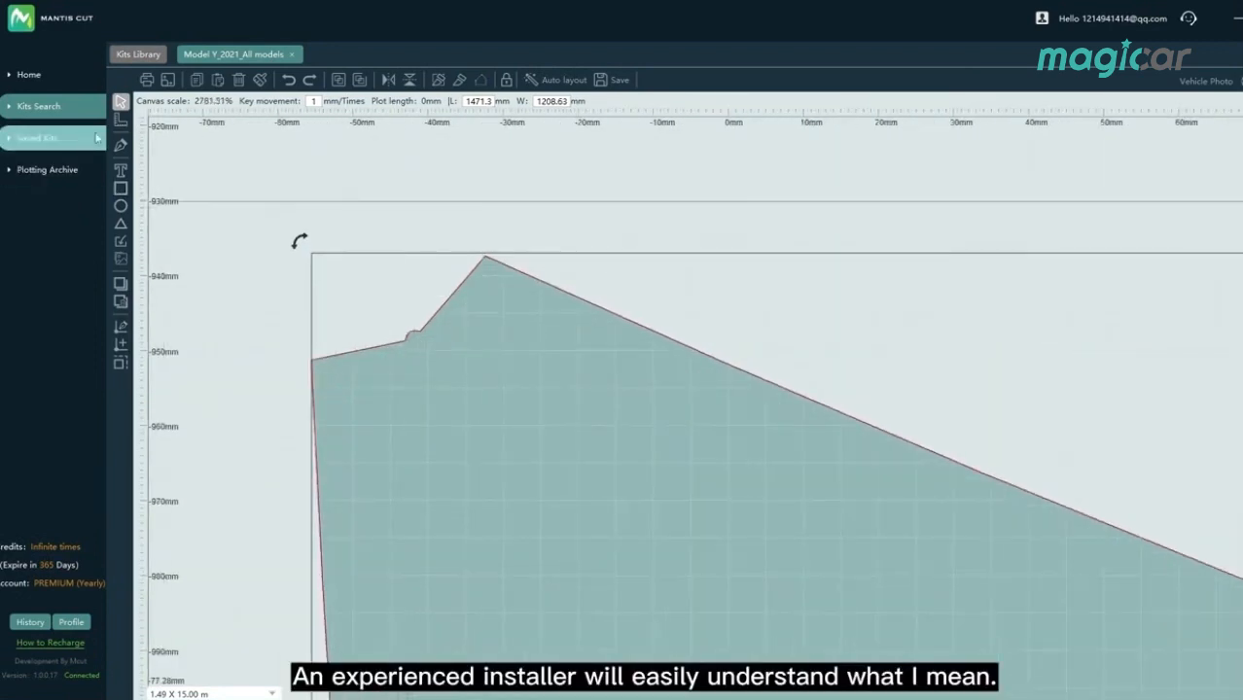
click(121, 146)
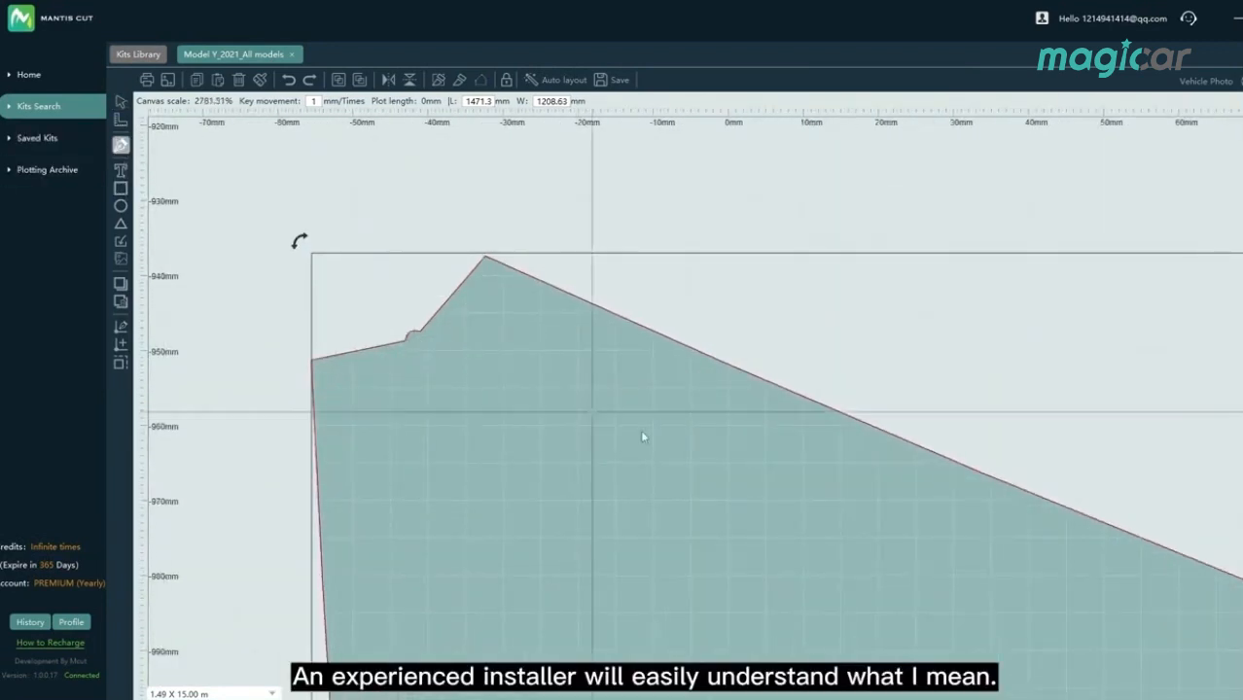
click(420, 335)
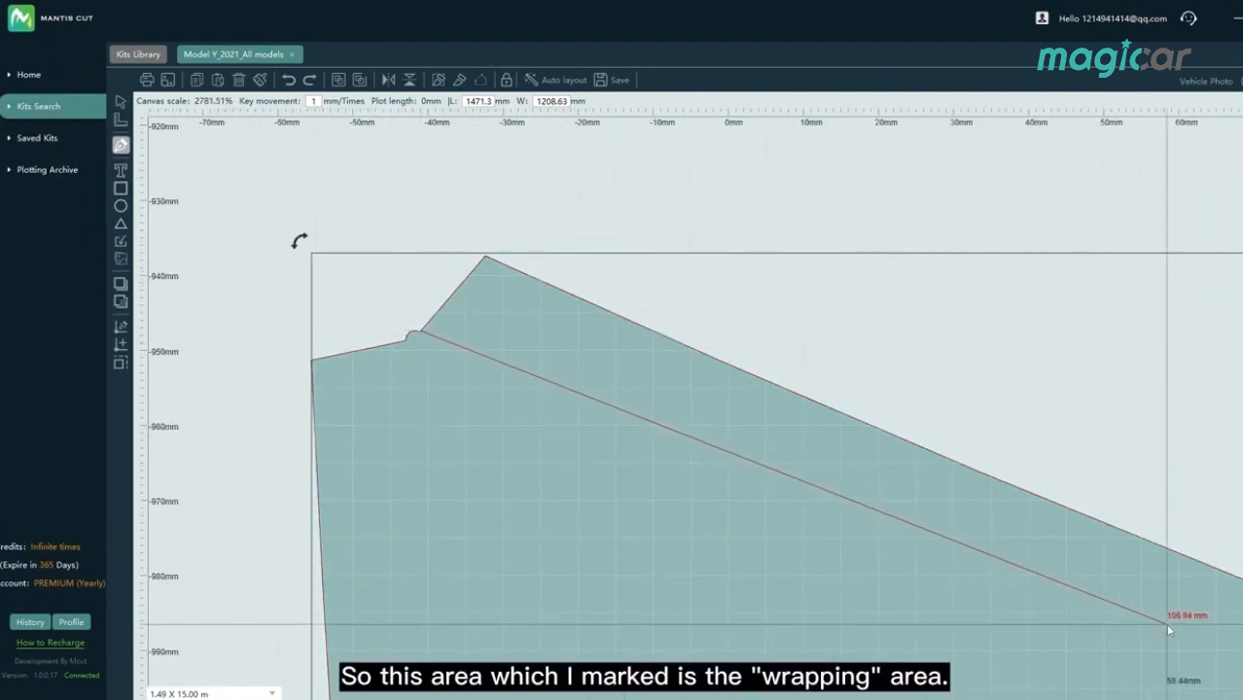
click(1143, 650)
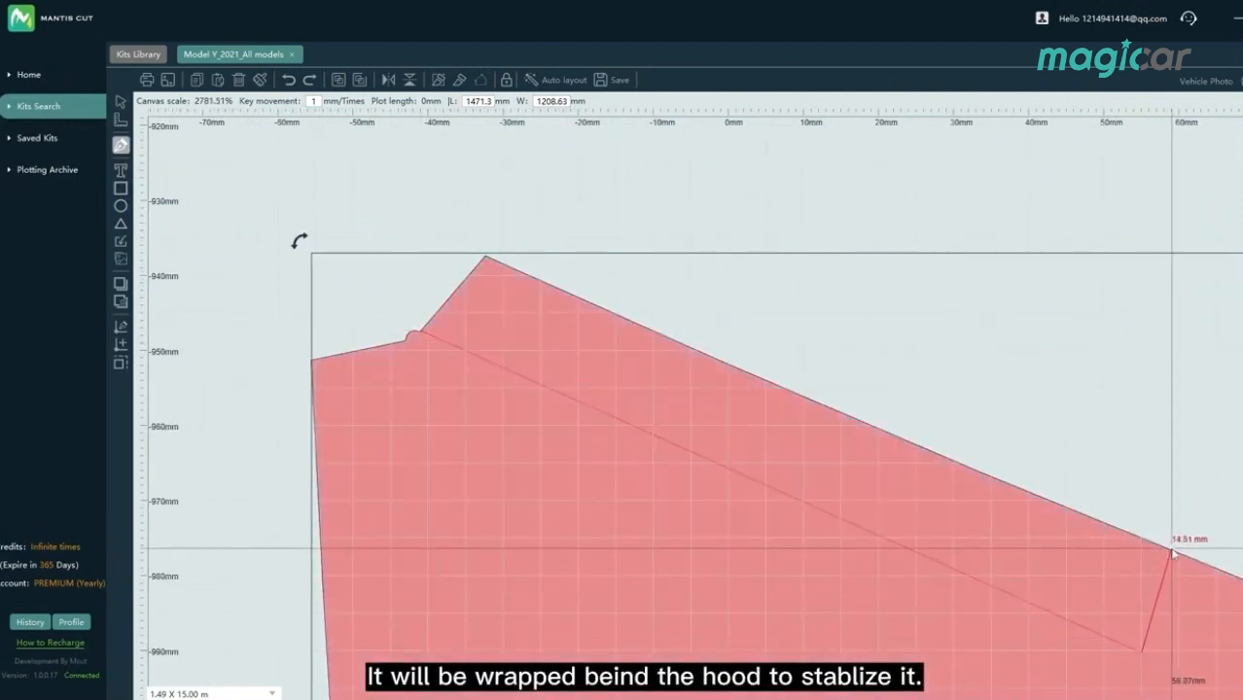
click(1171, 550)
click(483, 257)
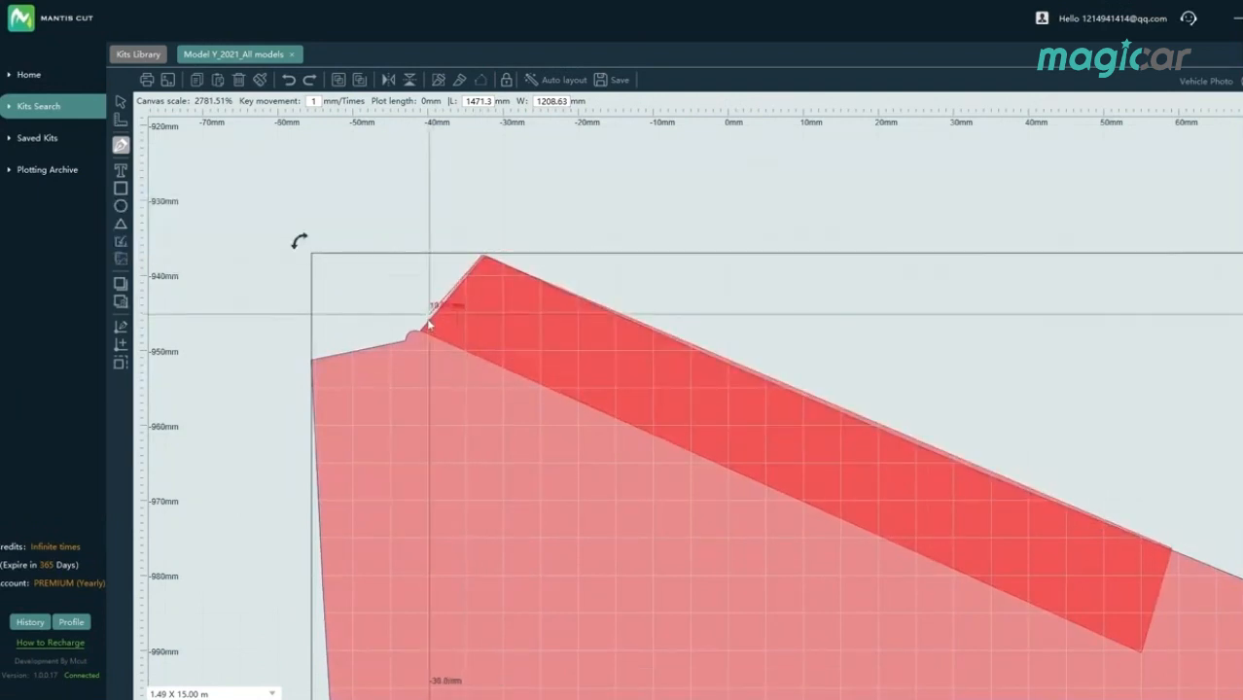
click(421, 335)
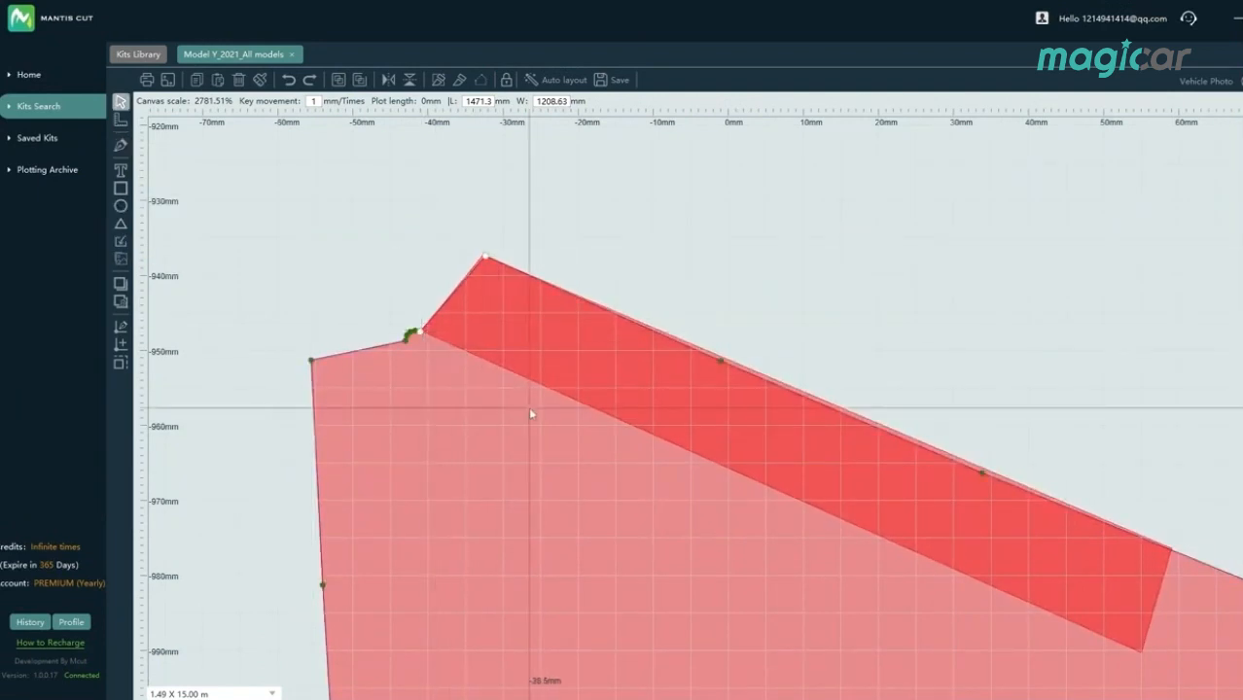
click(883, 392)
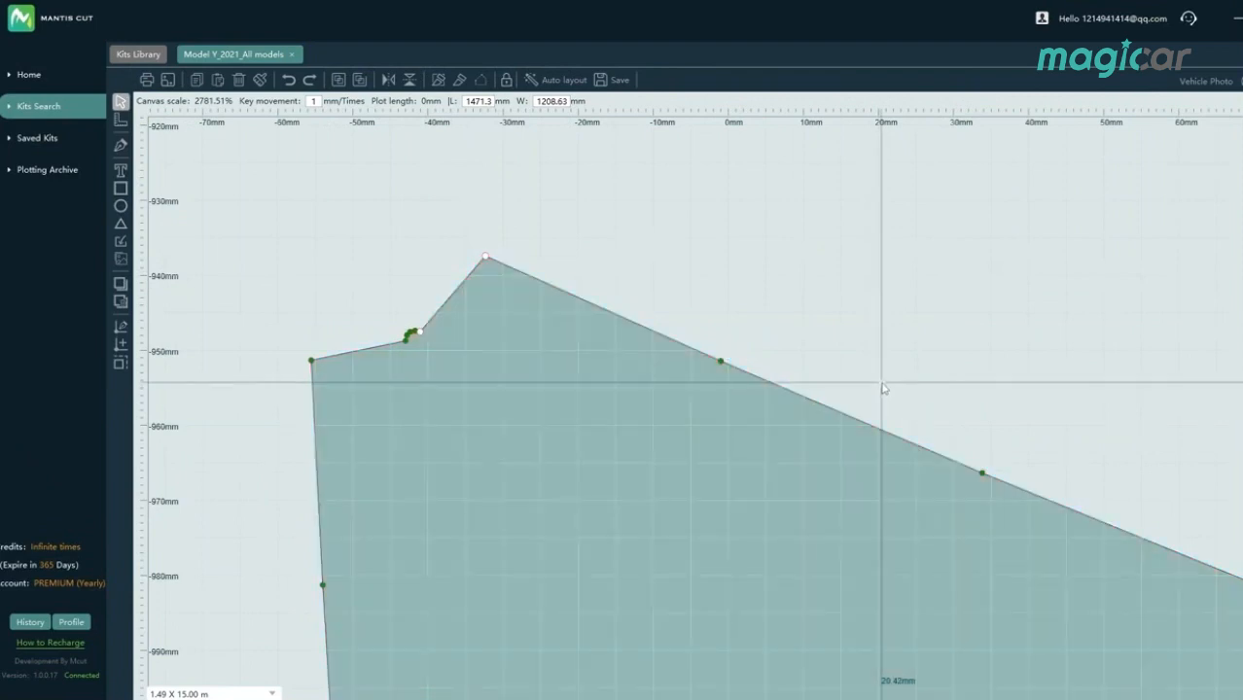
scroll(883, 385, down, 4)
Step: Enter node editing on the hood and pull left-edge anchor points outward into a bump
middle_drag(950, 481, 421, 149)
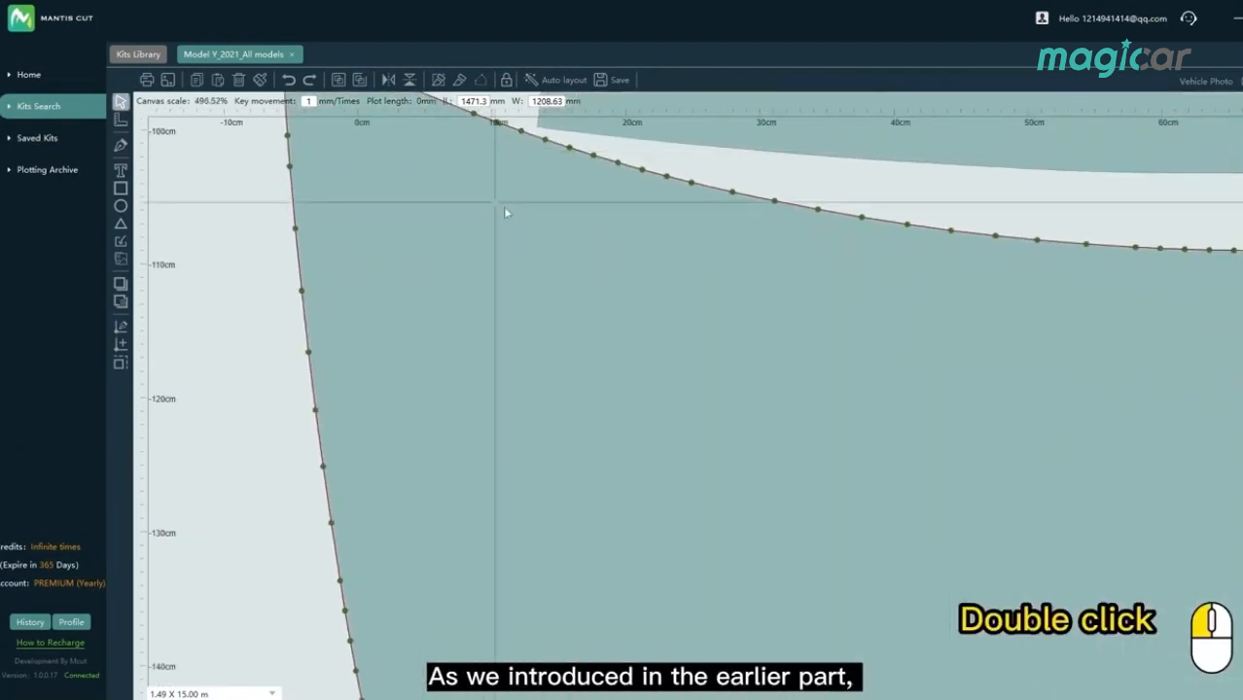
scroll(503, 206, down, 3)
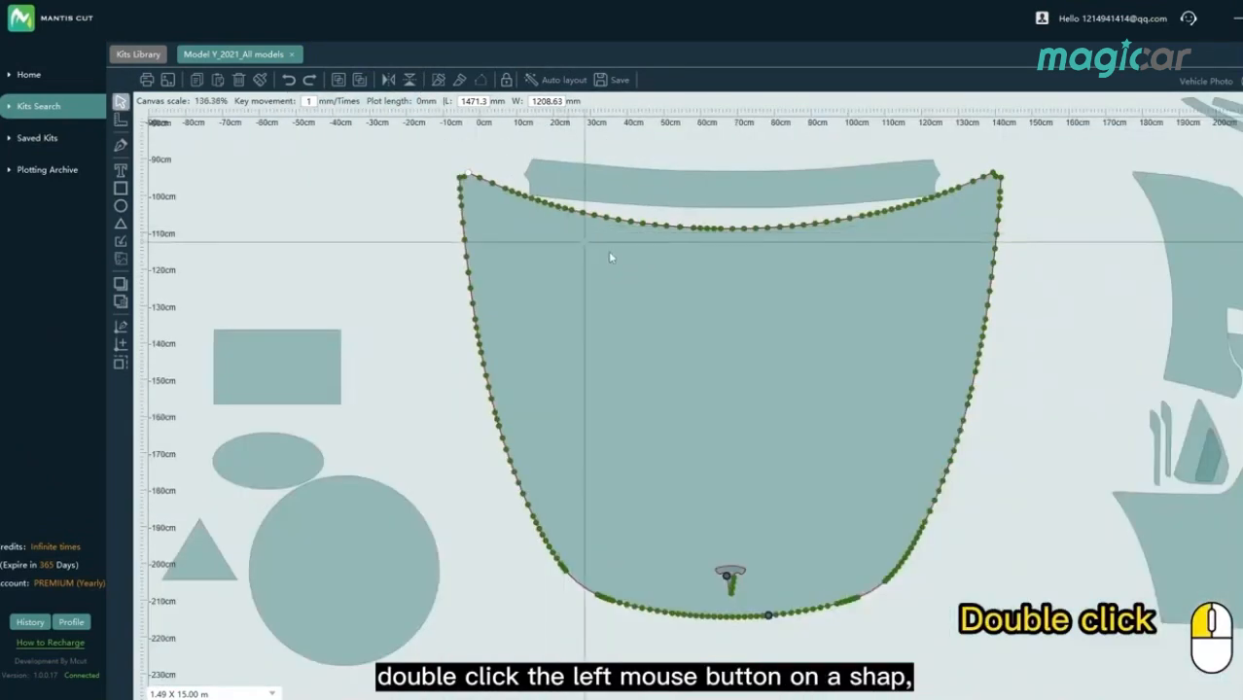
double_click(554, 296)
scroll(554, 293, up, 2)
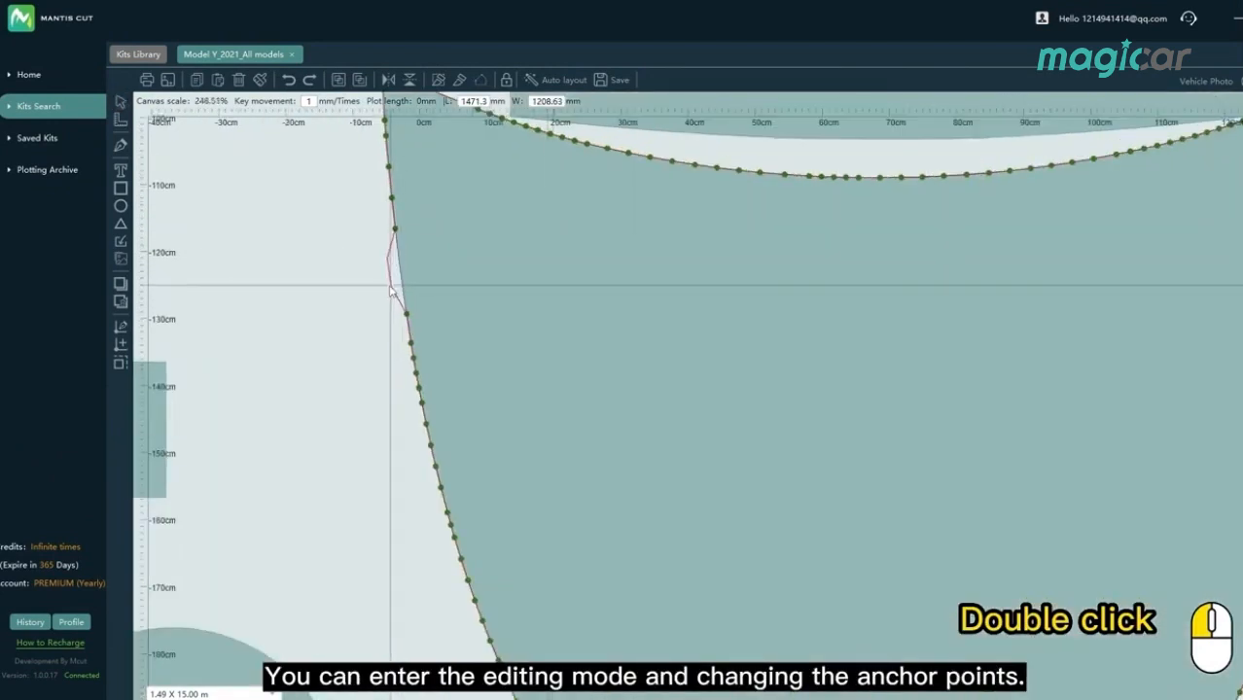
drag(389, 288, 379, 286)
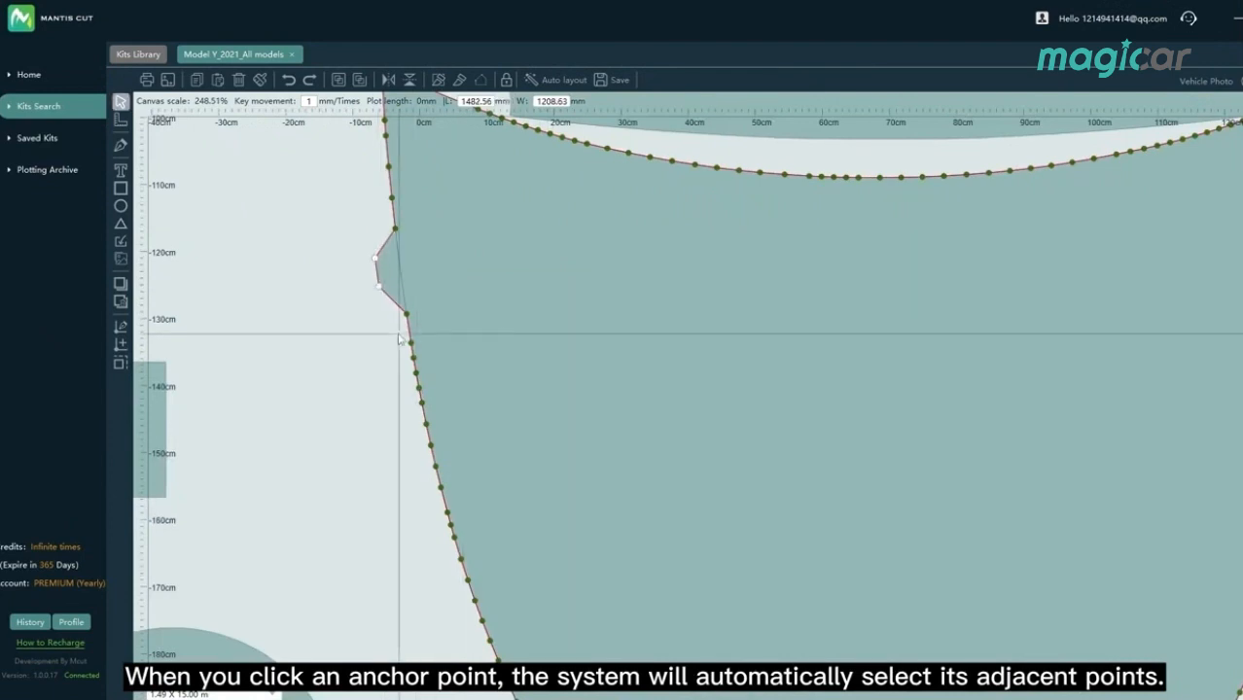
mouse_move(397, 333)
mouse_down()
mouse_move(419, 347)
mouse_move(396, 348)
mouse_up()
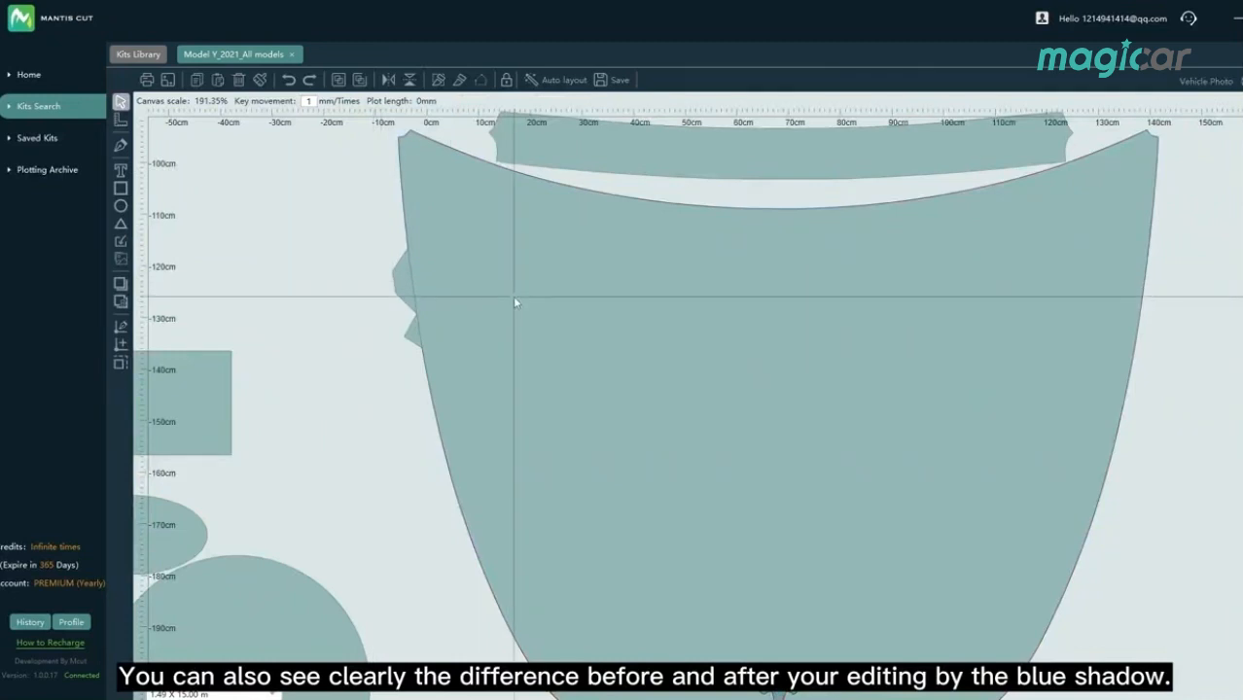
Step: Apply a 5 mm outward edge expansion to the whole hood piece
click(465, 294)
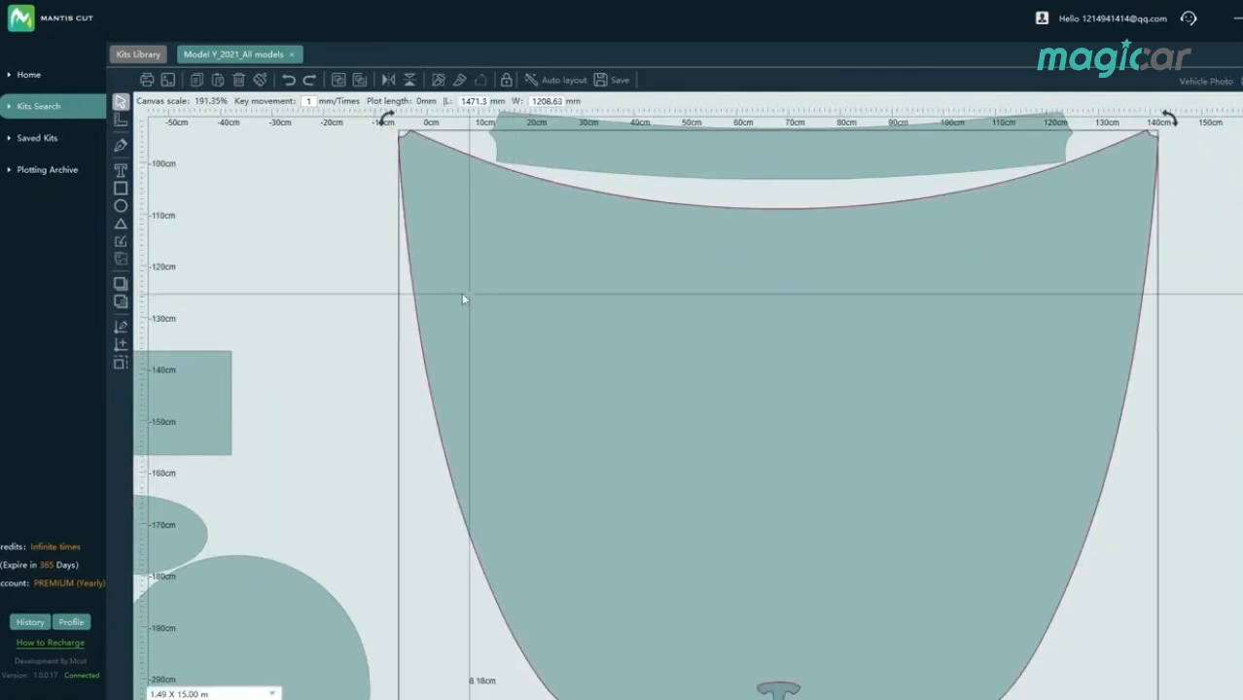
click(120, 364)
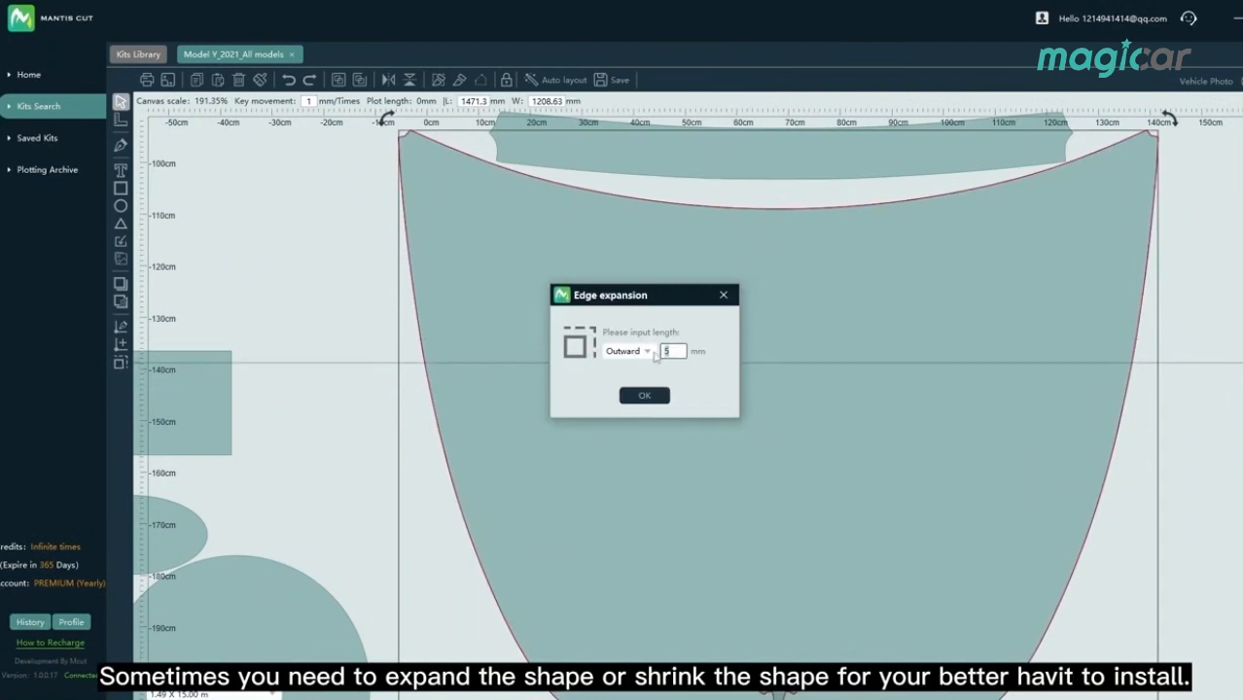
click(644, 394)
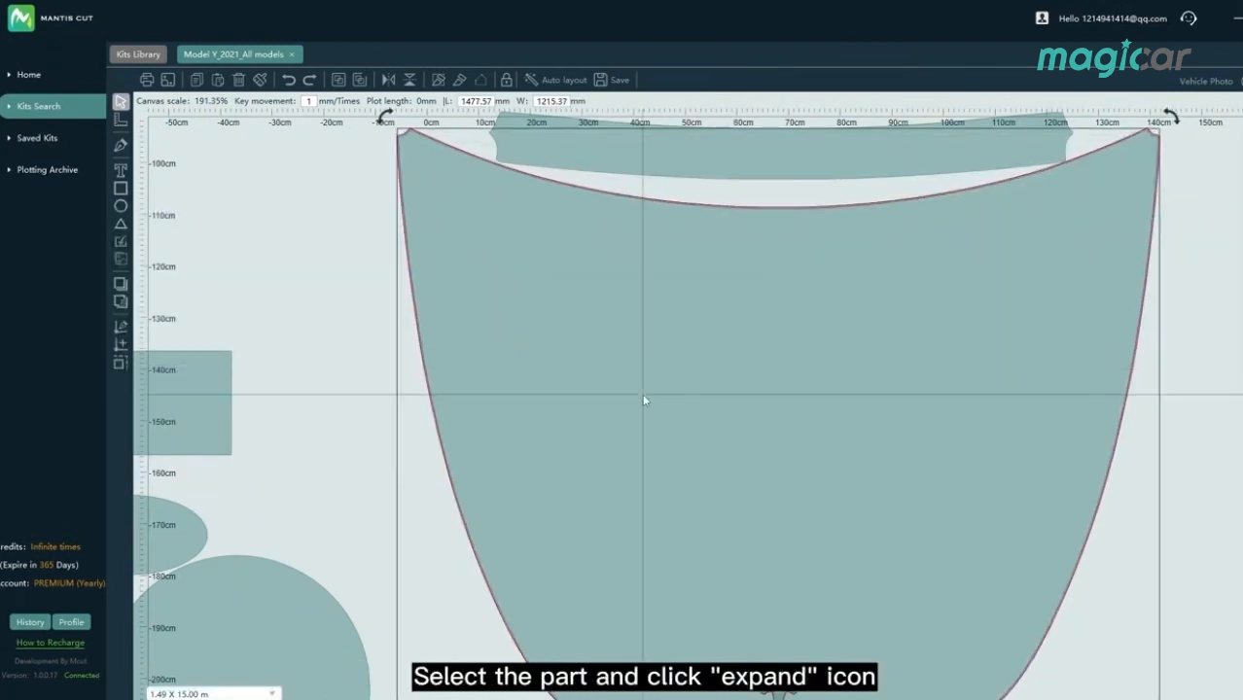
Step: Apply an Internal edge expansion, shrinking the hood to 1467.15 × 1204.25 mm
scroll(633, 284, up, 6)
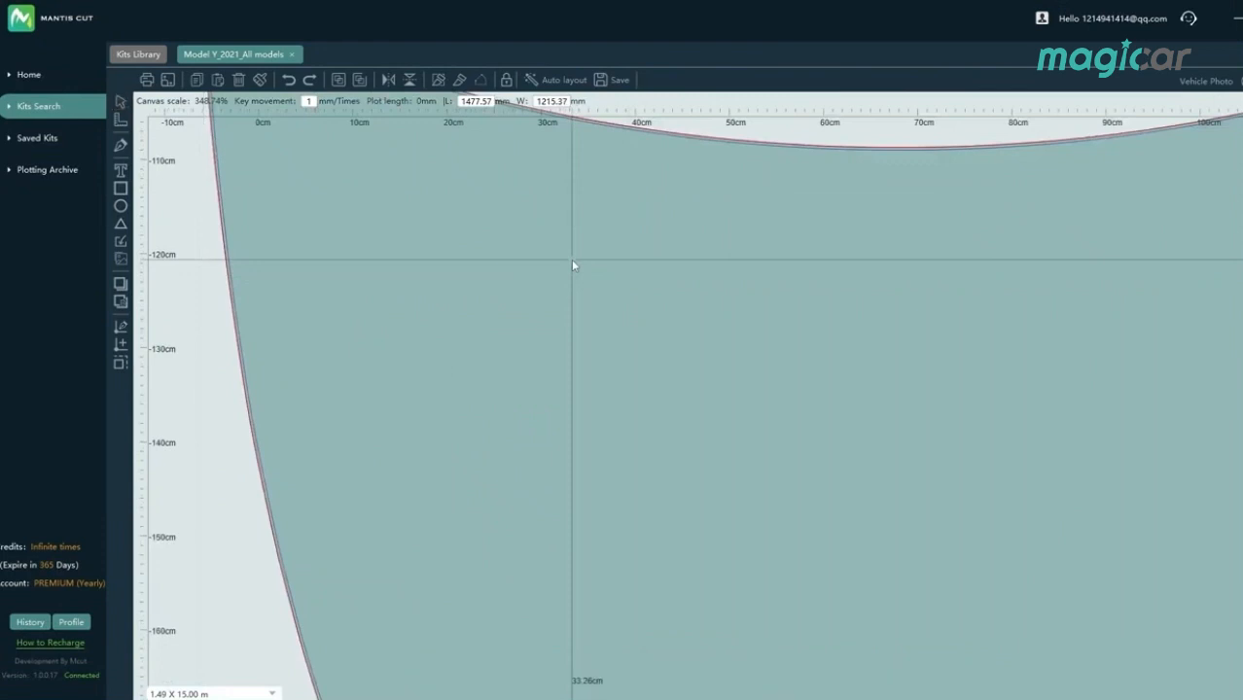
middle_drag(572, 258, 572, 382)
scroll(234, 141, up, 15)
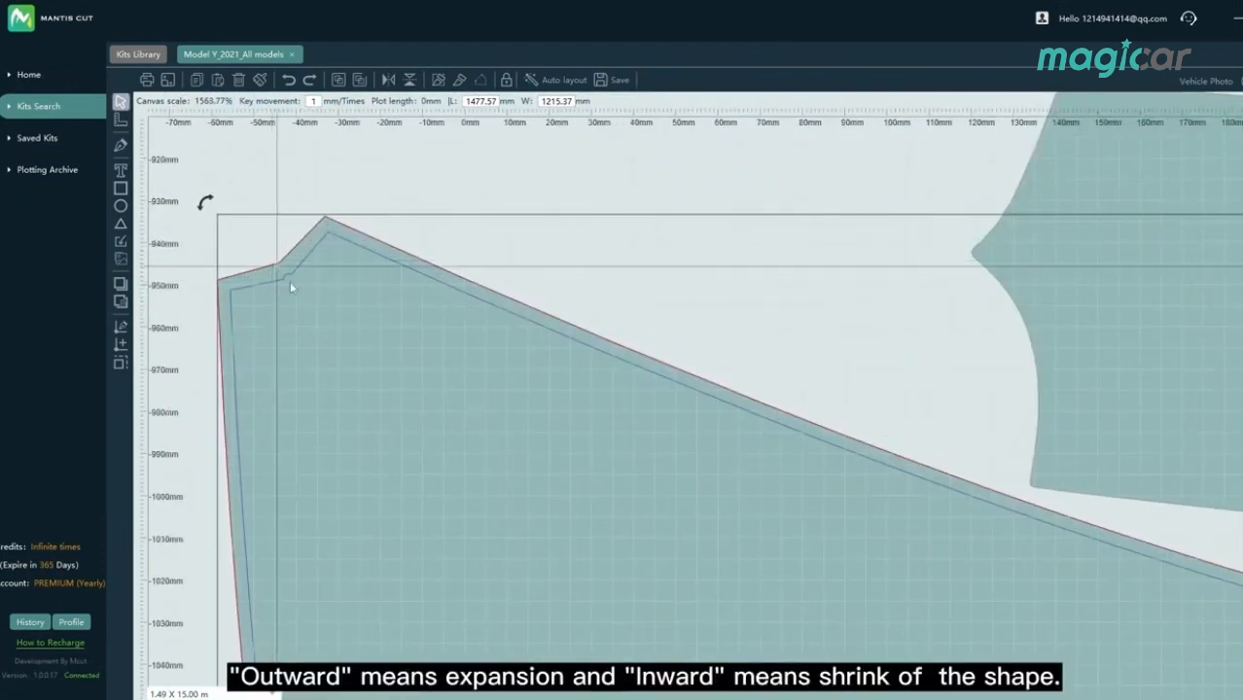
scroll(274, 267, down, 20)
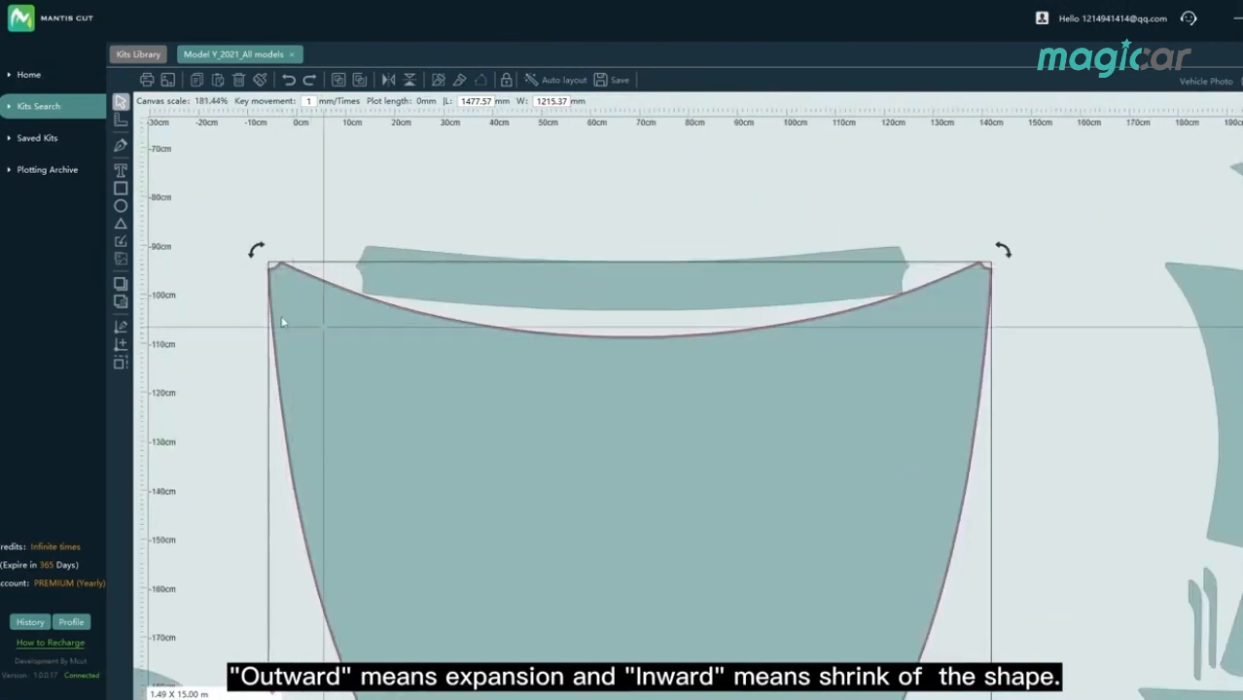
click(121, 361)
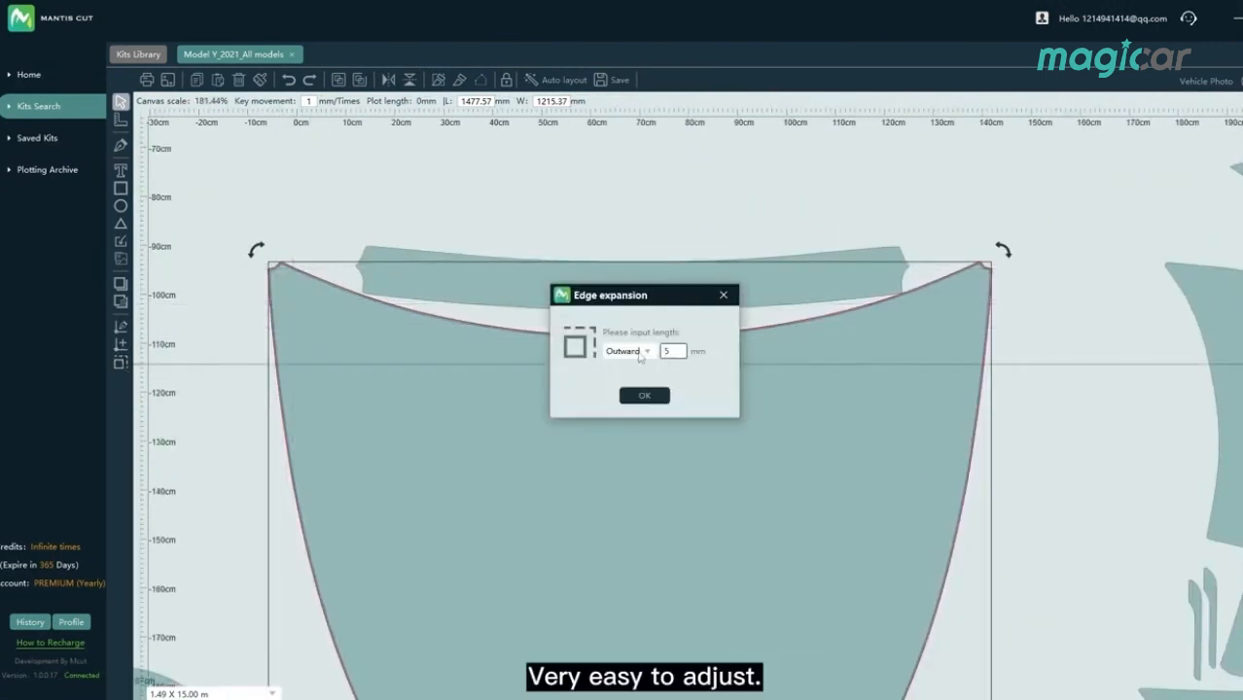
click(624, 389)
click(646, 395)
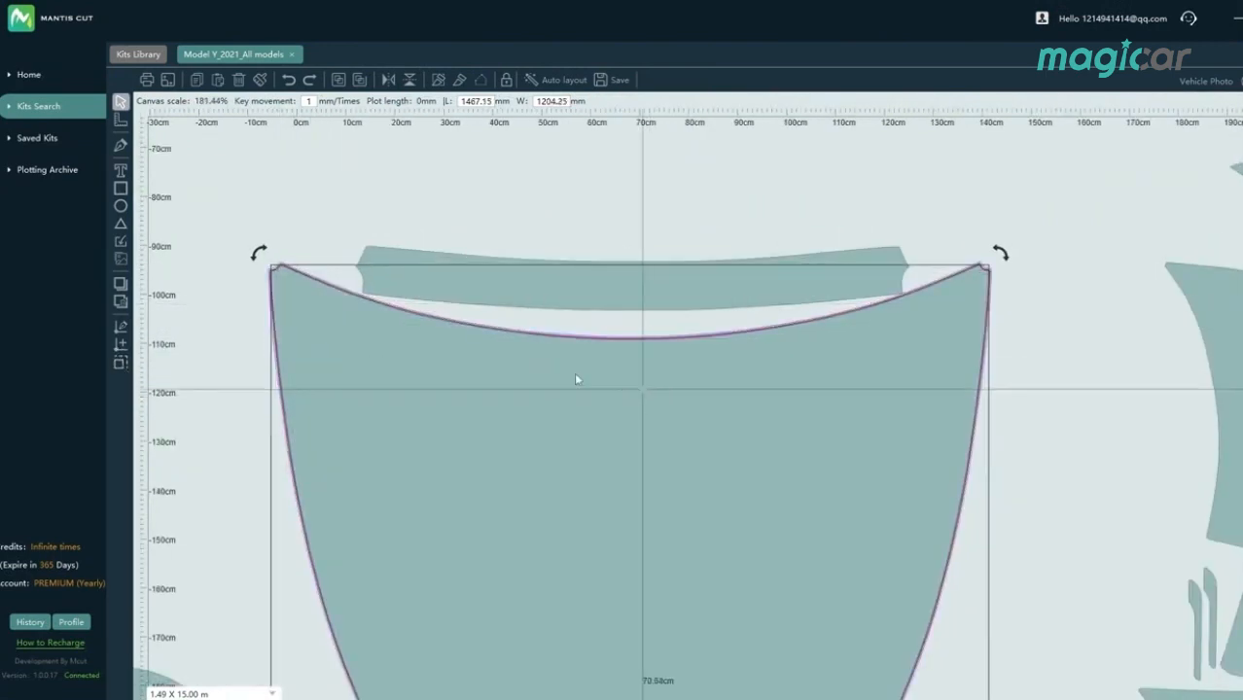
Step: Centre the resized hood and ruler-measure its top edge from corner to corner
scroll(314, 335, up, 10)
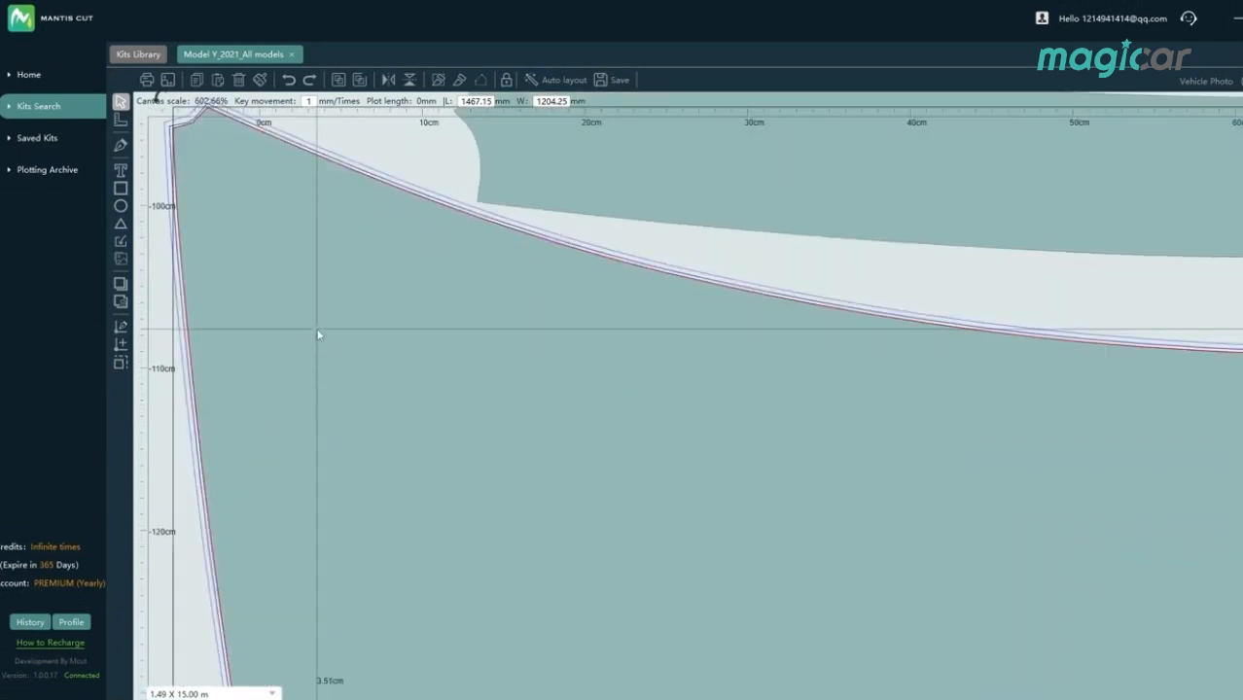
scroll(316, 328, down, 2)
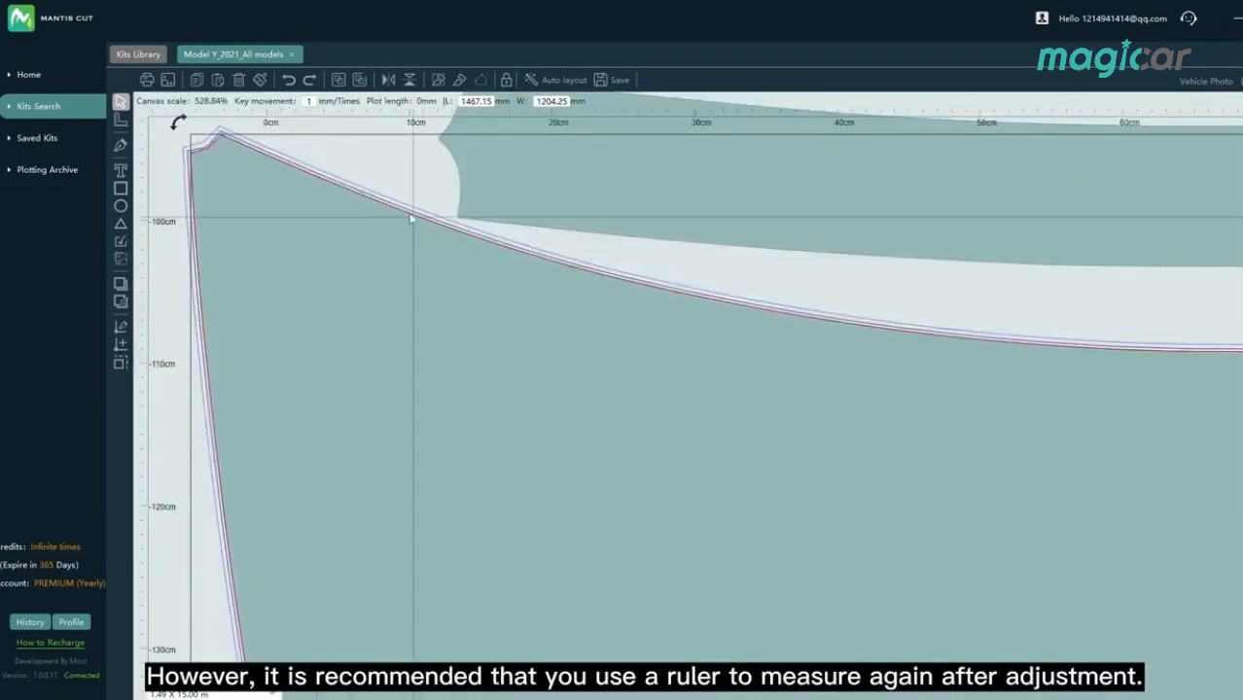
scroll(303, 263, down, 7)
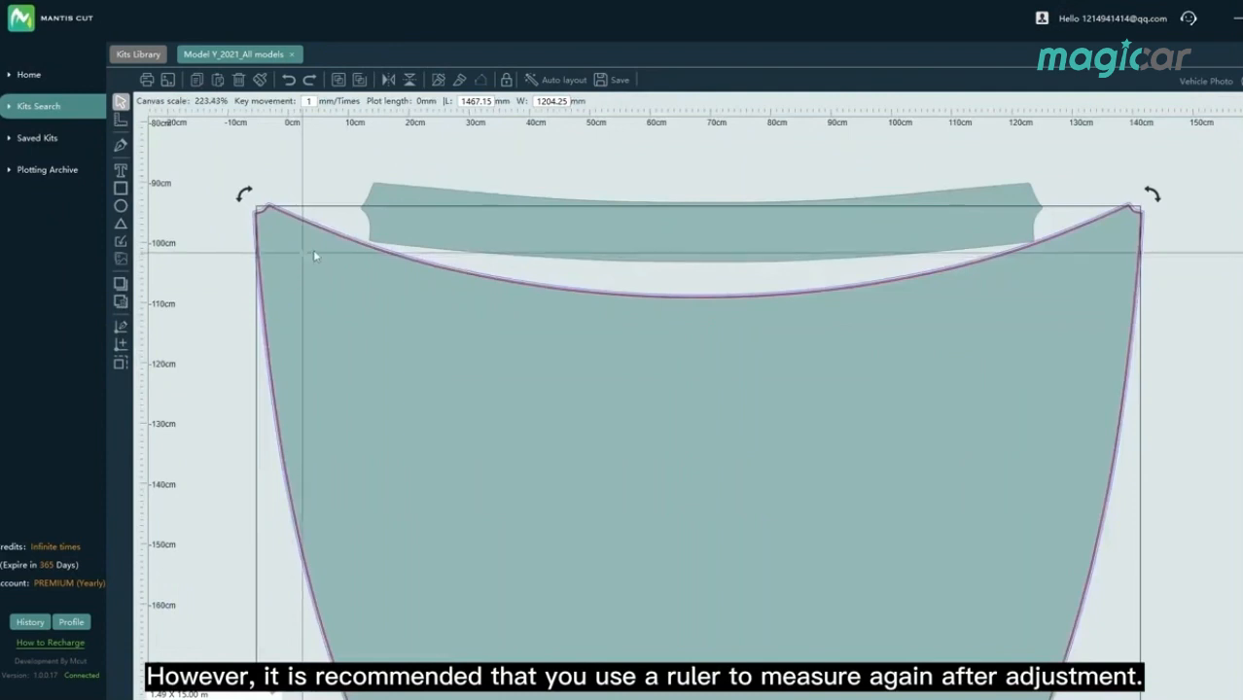
middle_drag(637, 310, 605, 329)
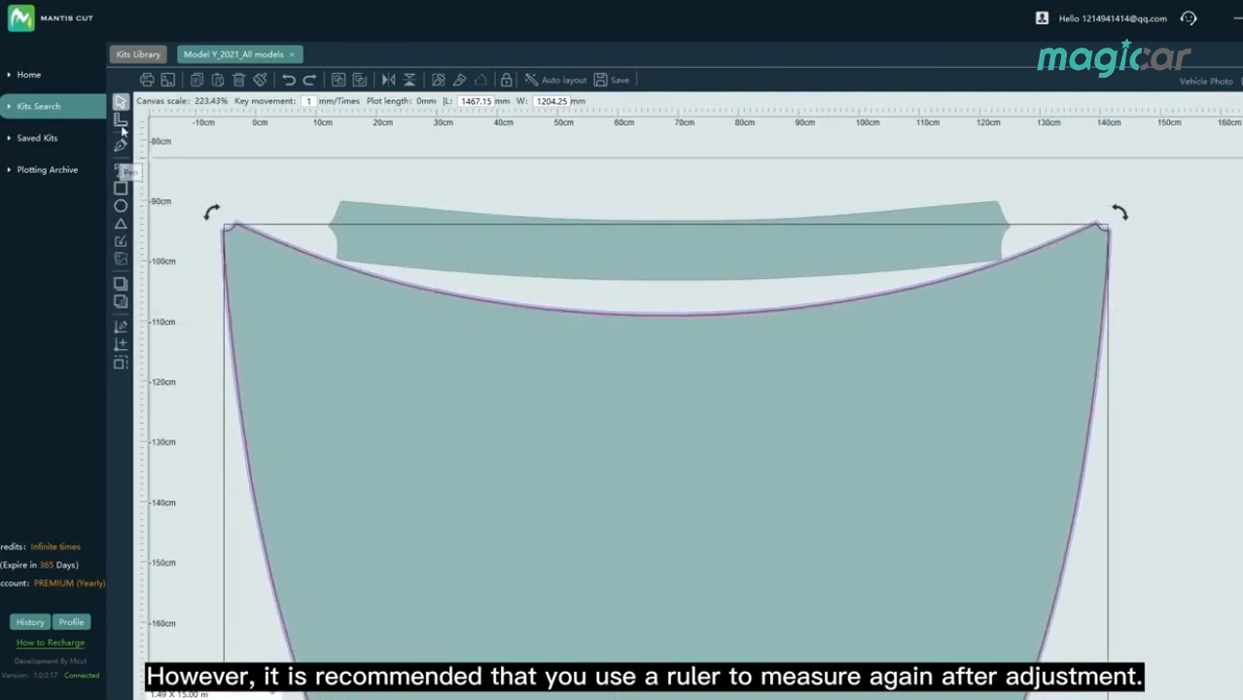
click(121, 120)
drag(233, 228, 1100, 228)
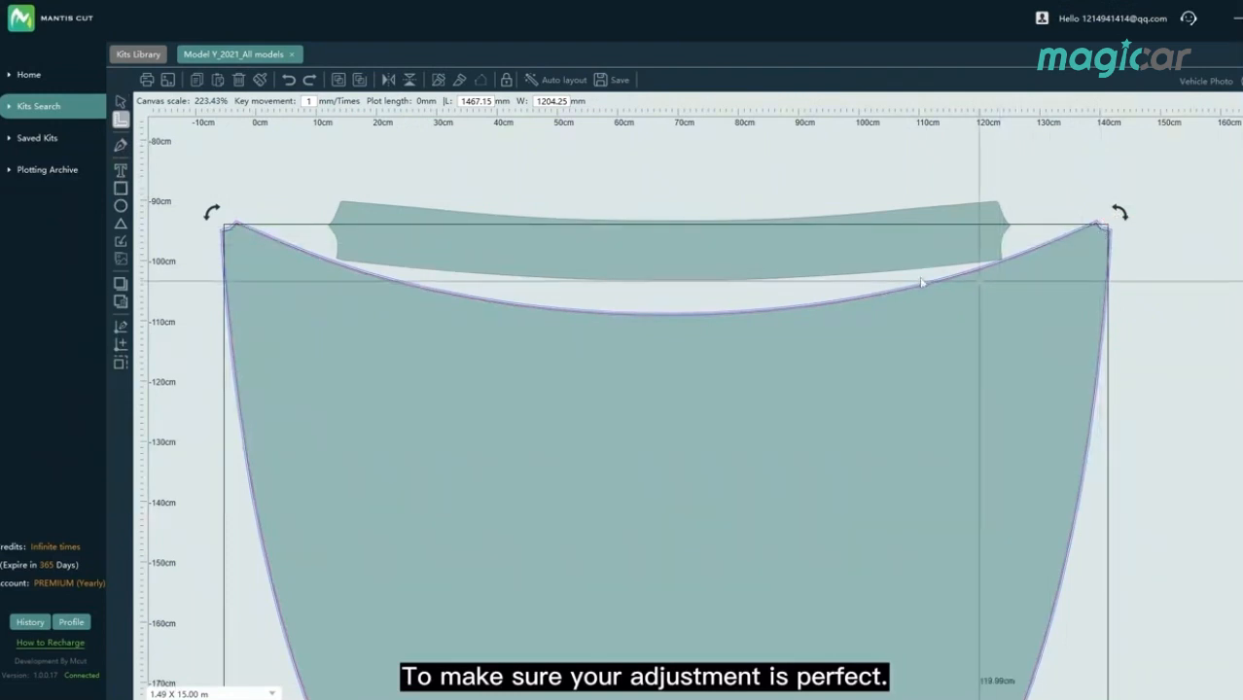
scroll(516, 316, up, 3)
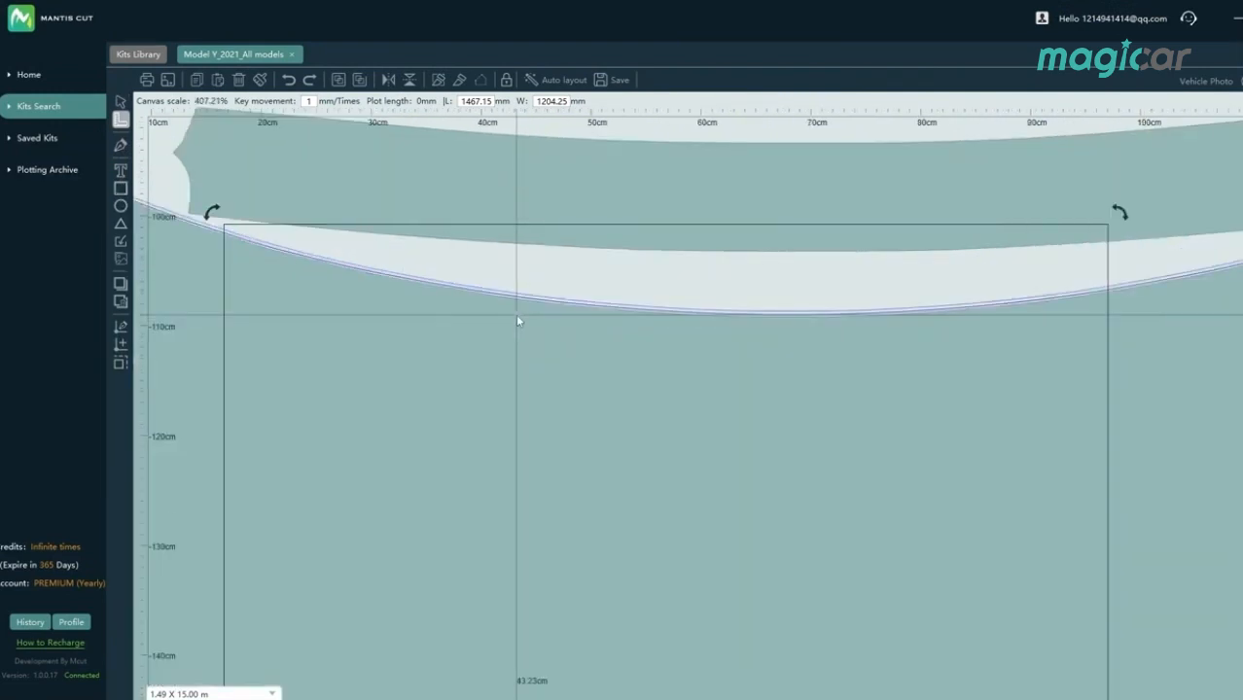
scroll(516, 313, down, 6)
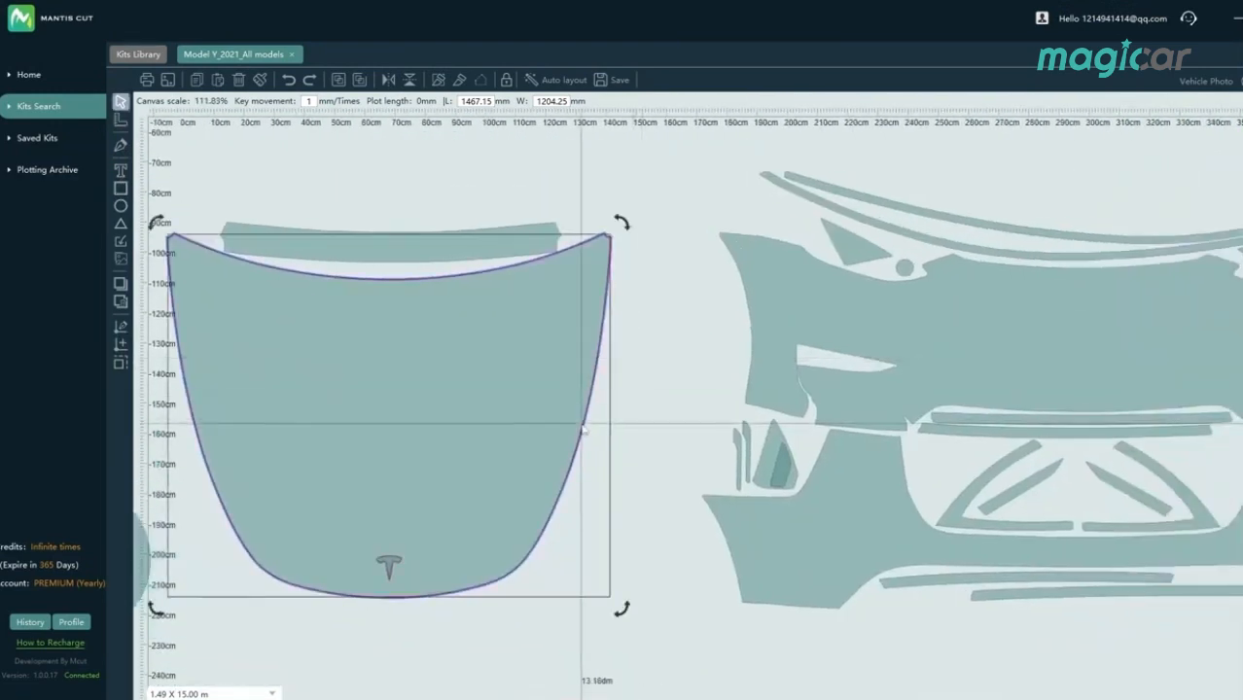
scroll(856, 620, down, 6)
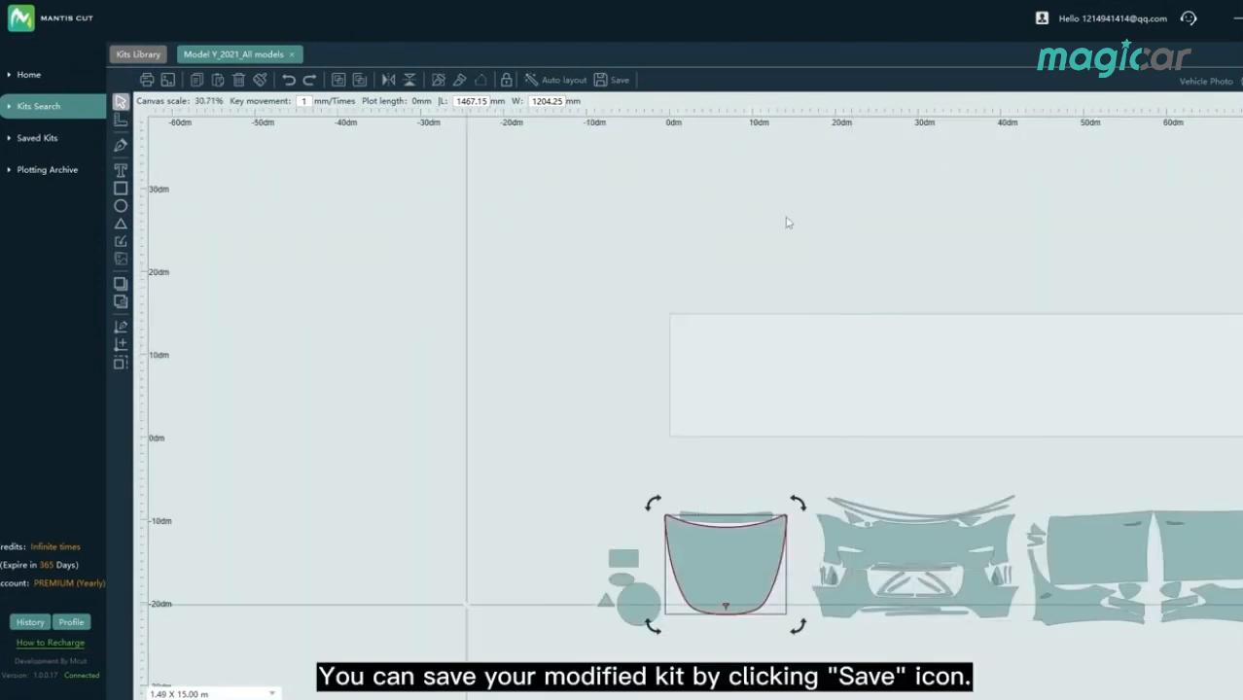
Step: Cancel out of the Save Pattern dialog and go to the Saved Kits list
click(614, 82)
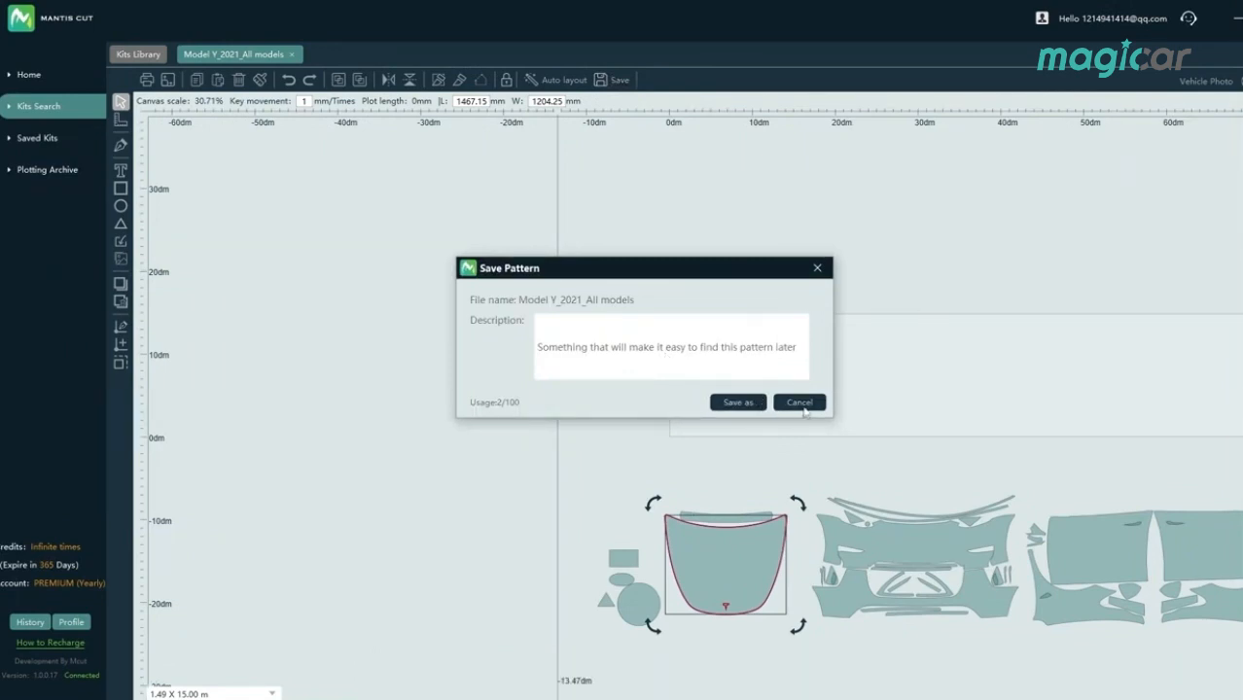
click(800, 403)
click(39, 137)
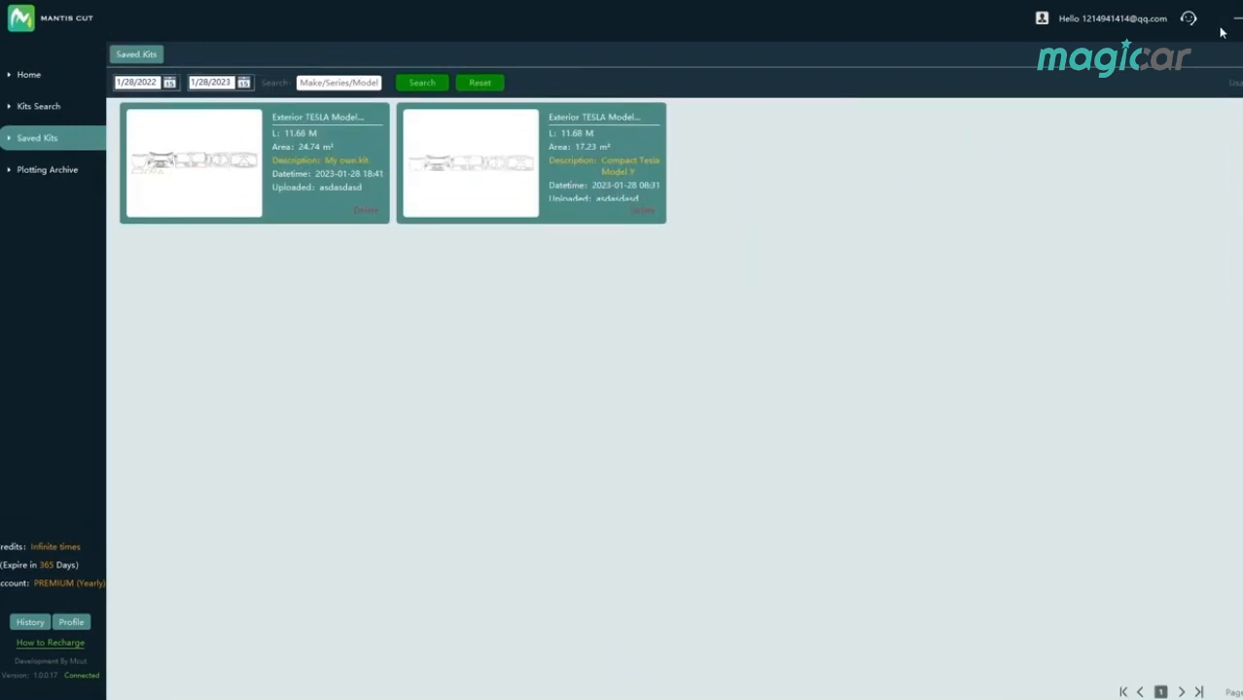
Step: Open the saved kit described as "My own kit"
click(261, 167)
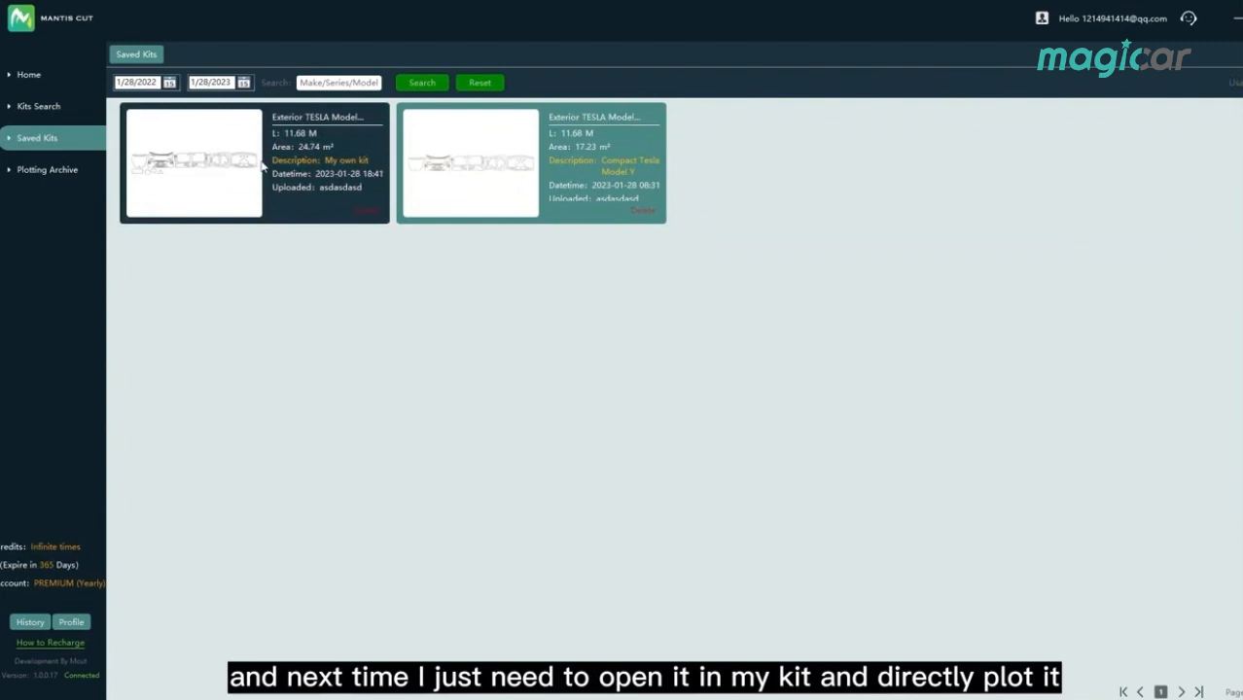
double_click(261, 167)
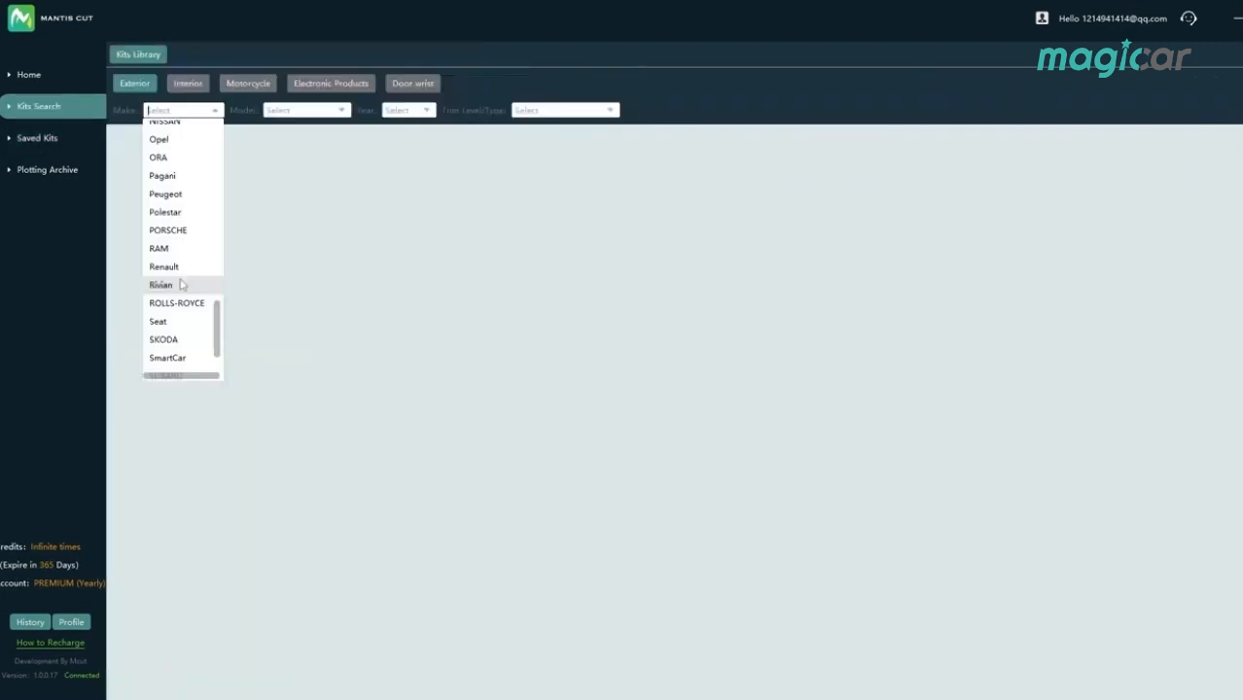
scroll(180, 283, down, 3)
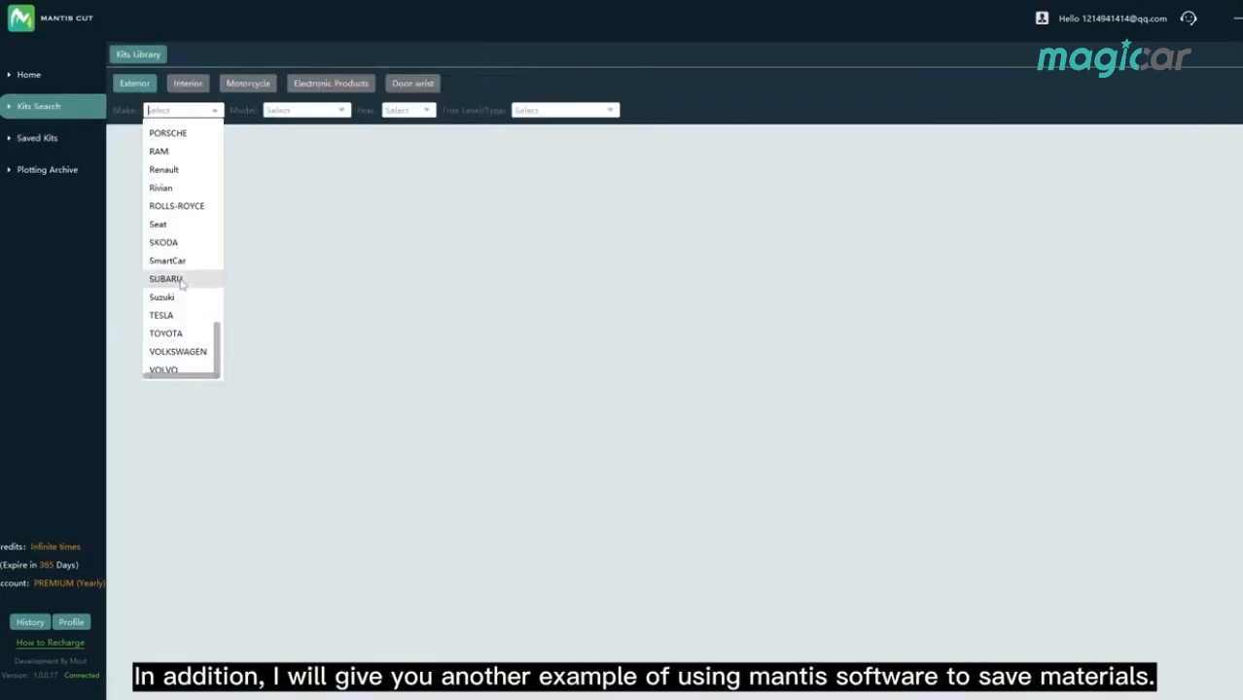
Step: Filter the Kits Library to TESLA Model Y and select the first complete-vehicle kit
click(187, 318)
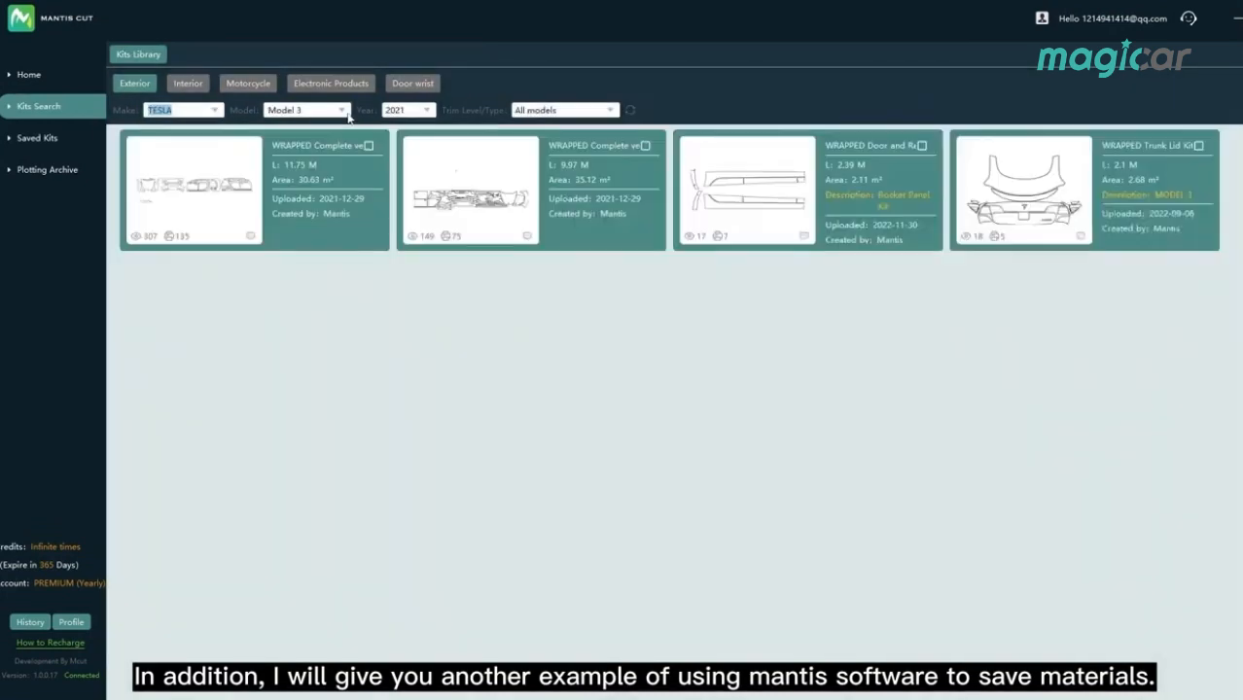
click(342, 112)
click(309, 186)
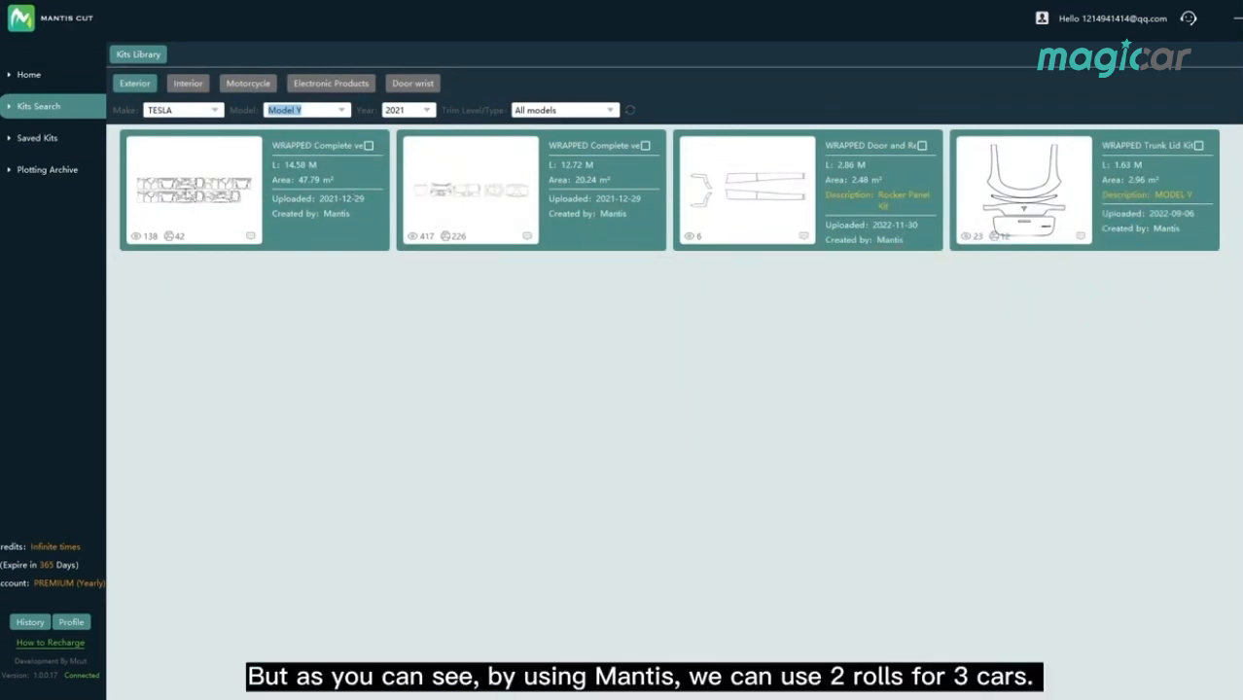
click(369, 146)
Step: Open the two-row Model Y nesting layout and slide the hood pieces along the rows
double_click(204, 186)
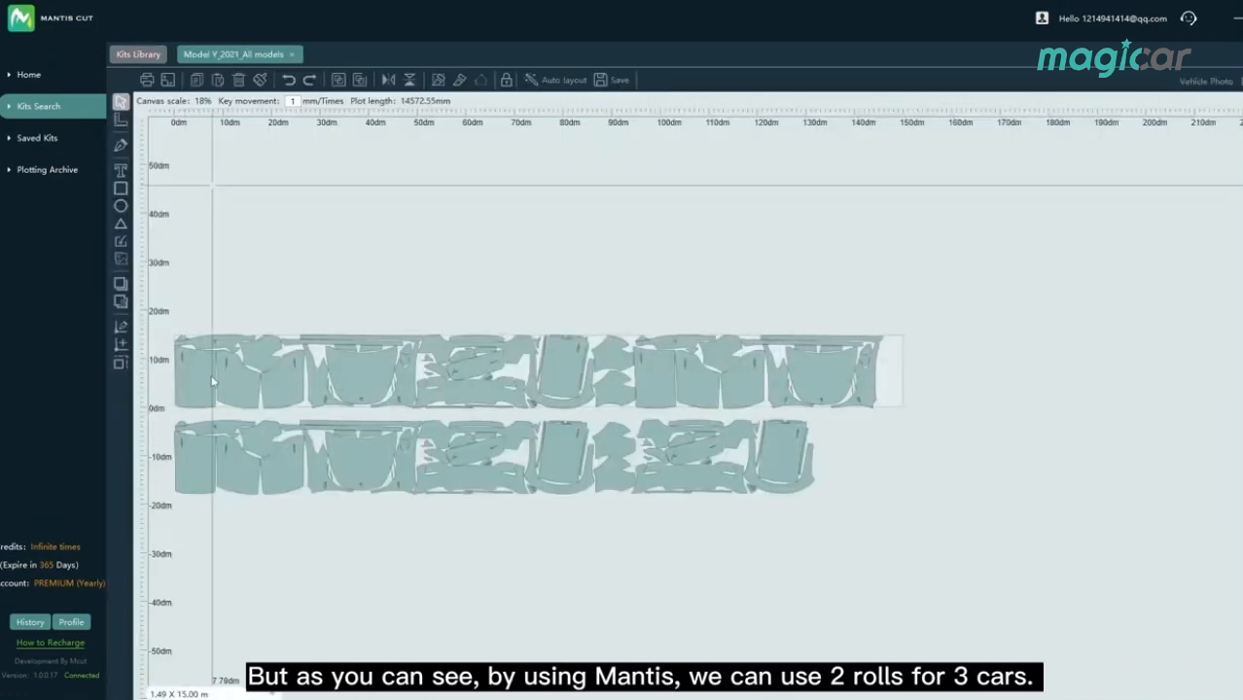
click(354, 373)
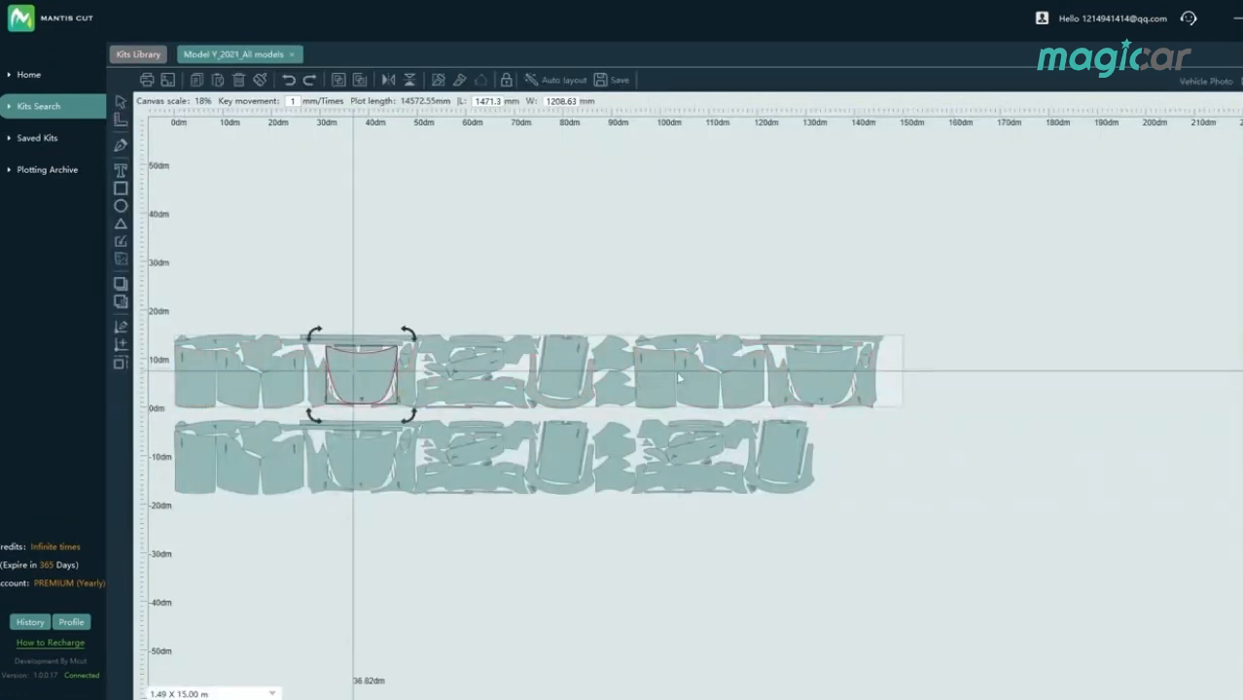
drag(353, 371, 813, 370)
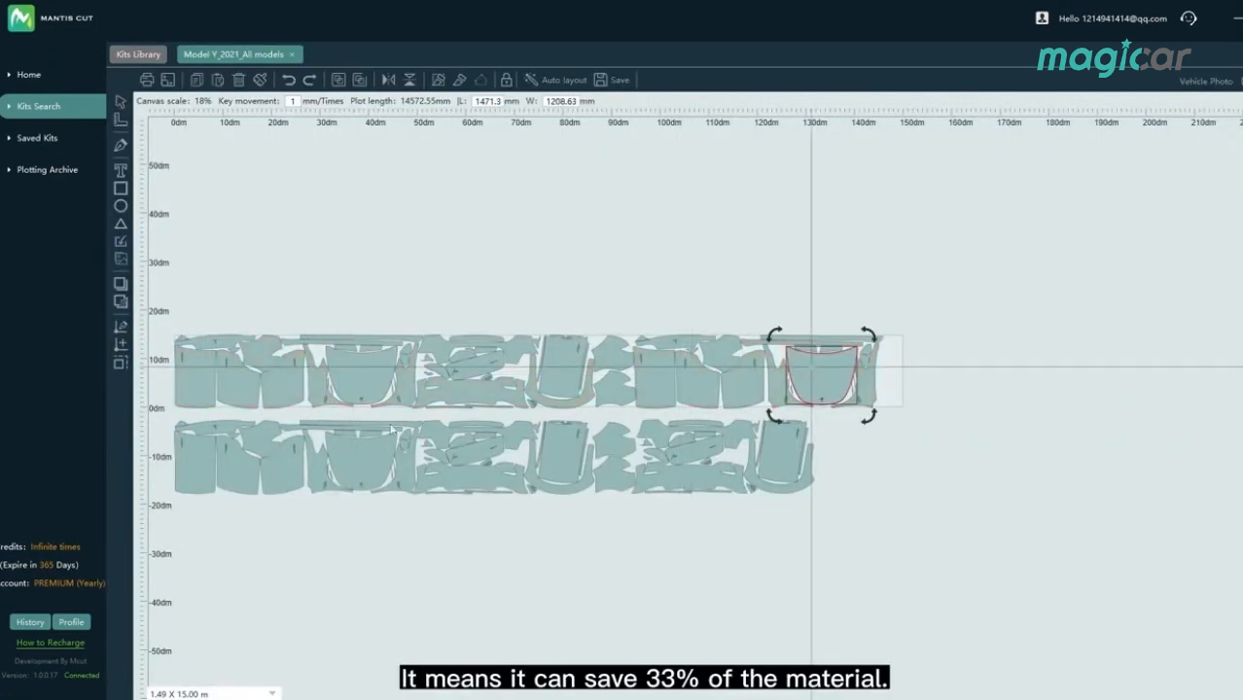
click(357, 457)
ctrl+click(365, 365)
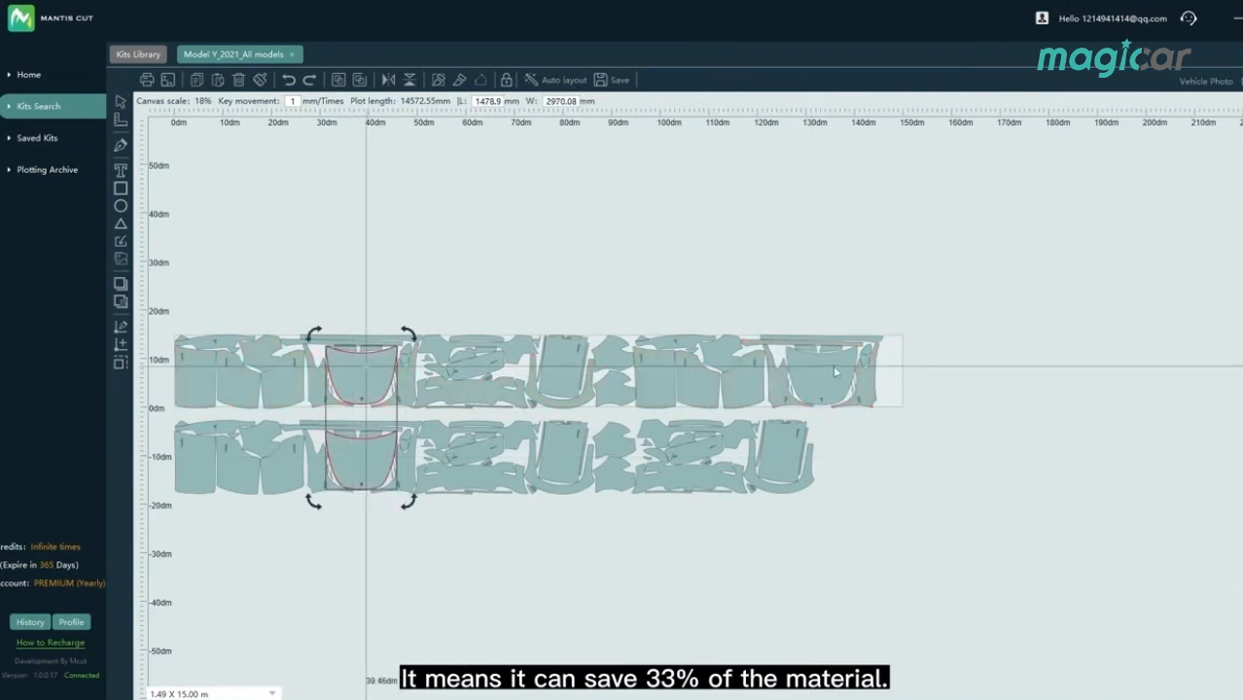
ctrl+click(818, 370)
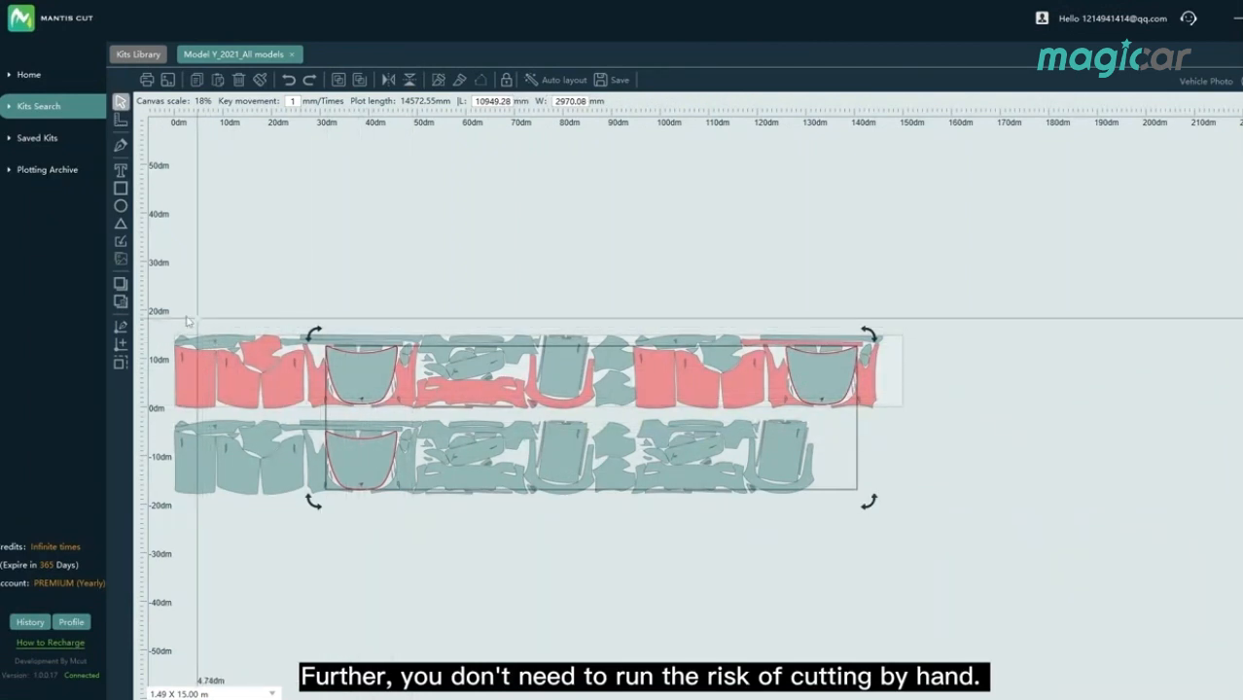
drag(163, 313, 940, 418)
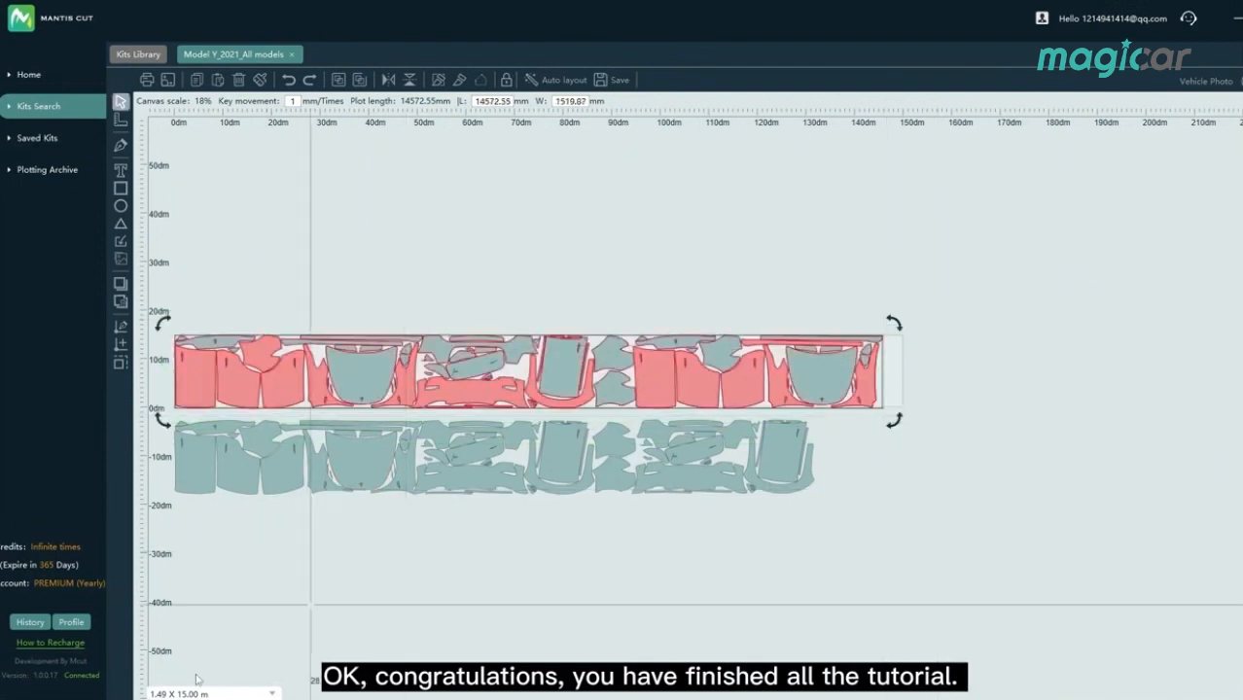
Step: Set the roll size to 1.30 × 15.00 m and reselect the top-row pieces
click(224, 693)
click(194, 567)
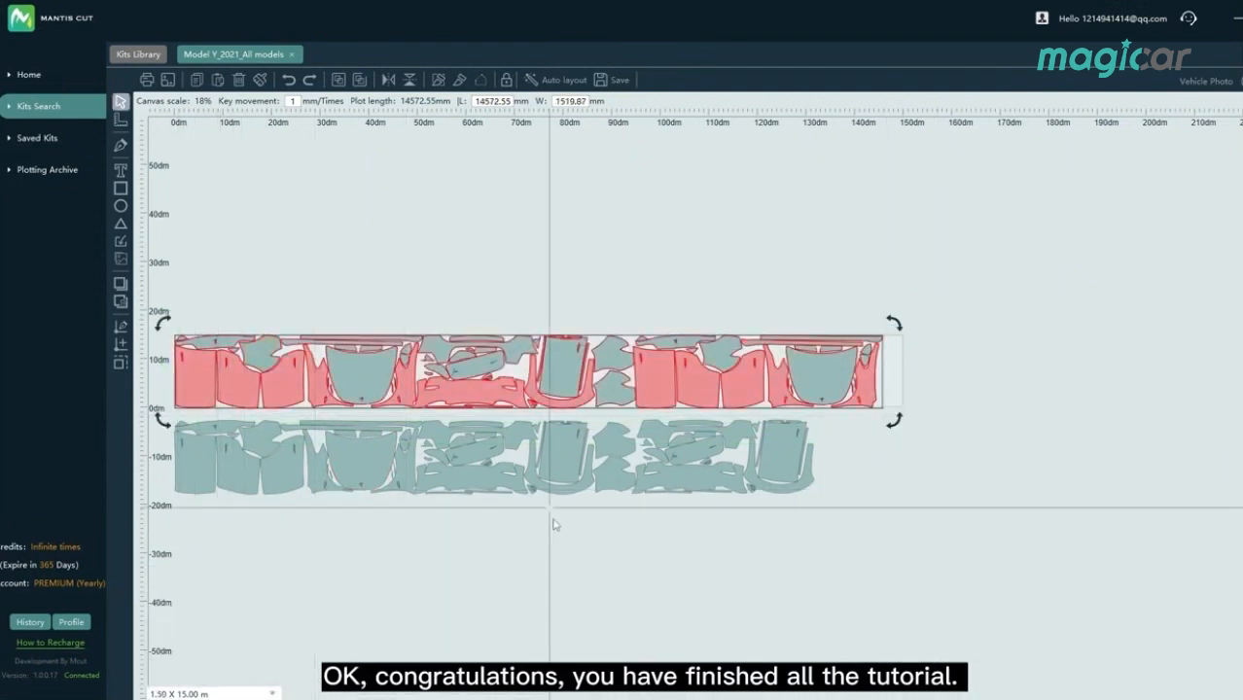
drag(902, 411, 157, 259)
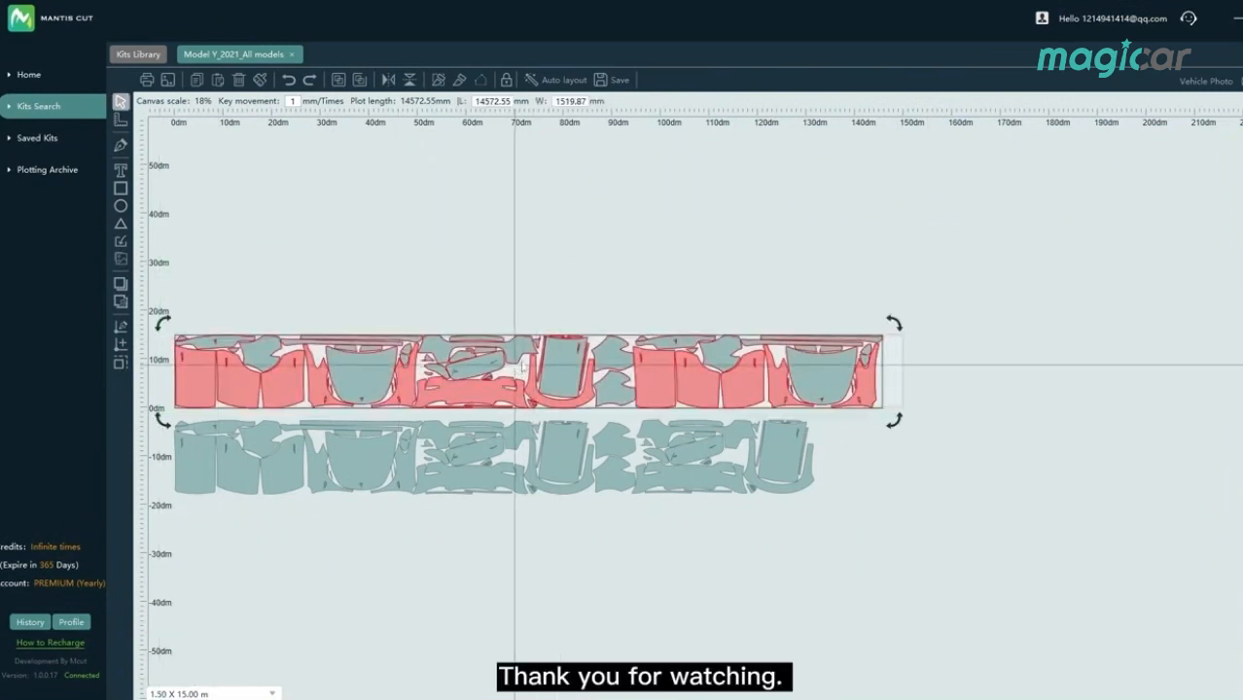